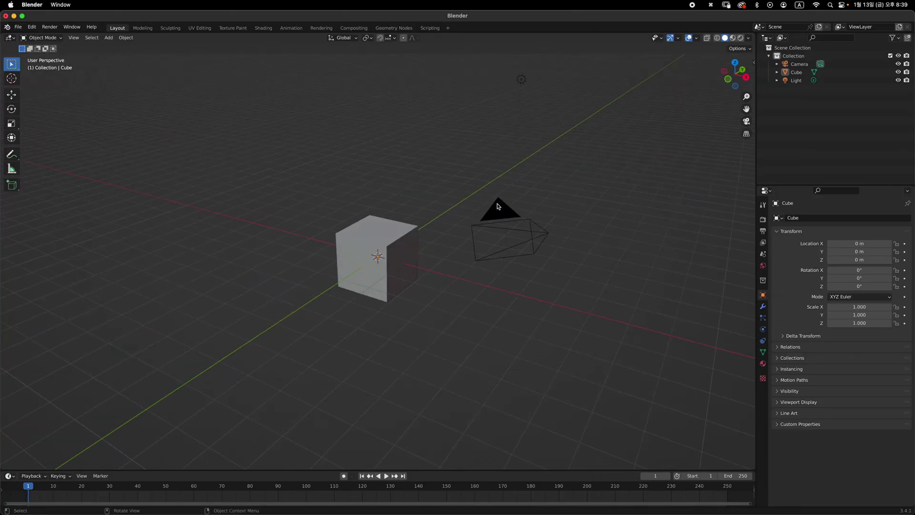
Delete the default camera and light from the scene, keeping only the cube
key("grave")
middle_click_drag(496, 117, 482, 176, "shift")
left_click_drag(440, 119, 574, 206)
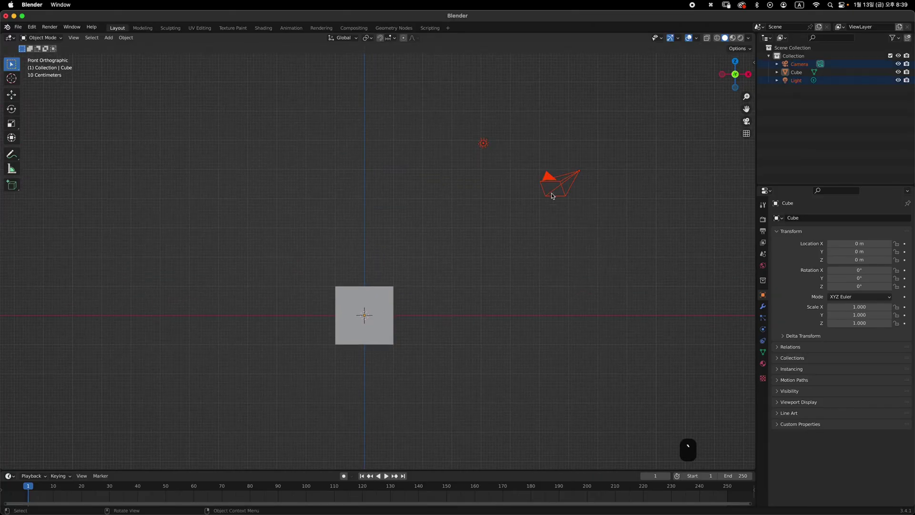
key("x")
left_click(515, 183)
Put the cube in Edit Mode with face selection and delete its top face
middle_click_drag(494, 233, 489, 195)
left_click(383, 295)
middle_click_drag(502, 230, 472, 229)
key("Tab")
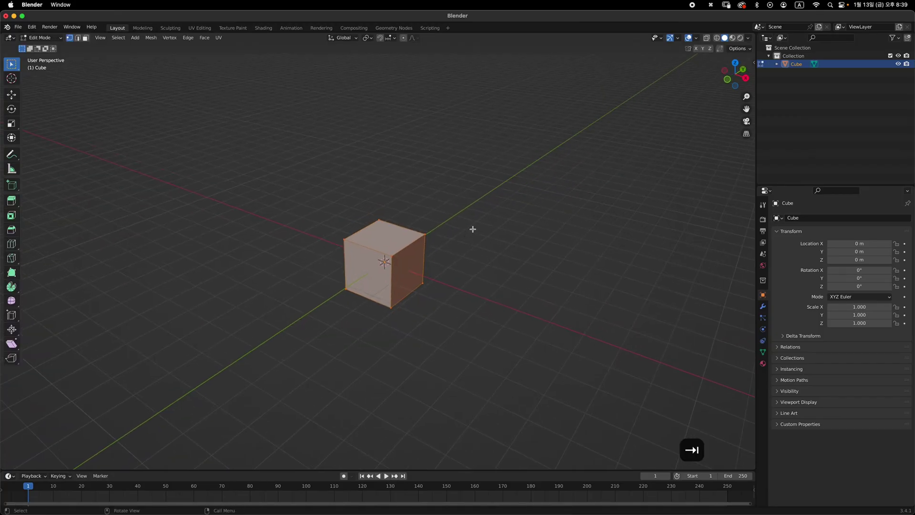
key("3")
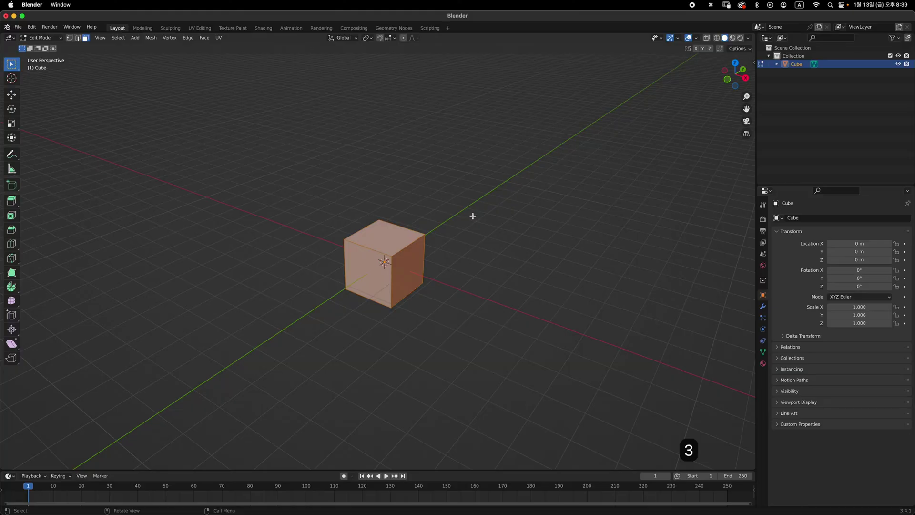
scroll(459, 224, "up", 2)
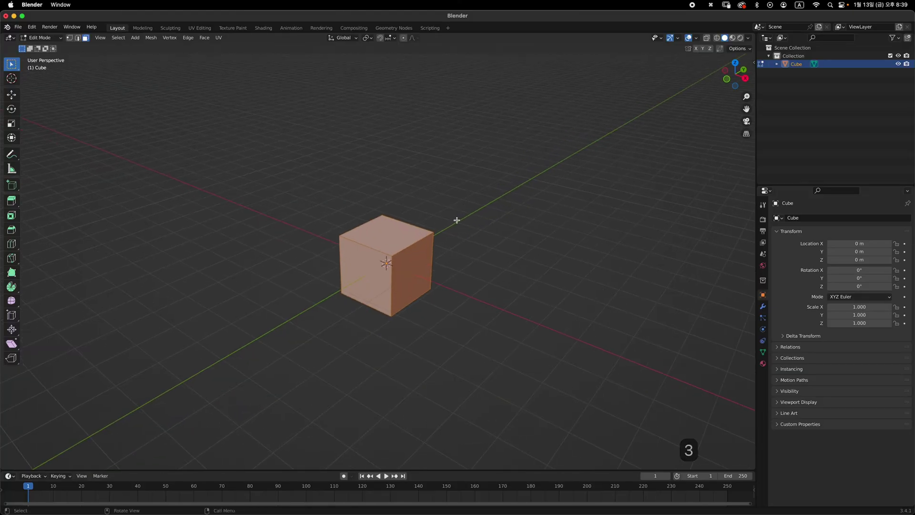
middle_click_drag(468, 229, 417, 233)
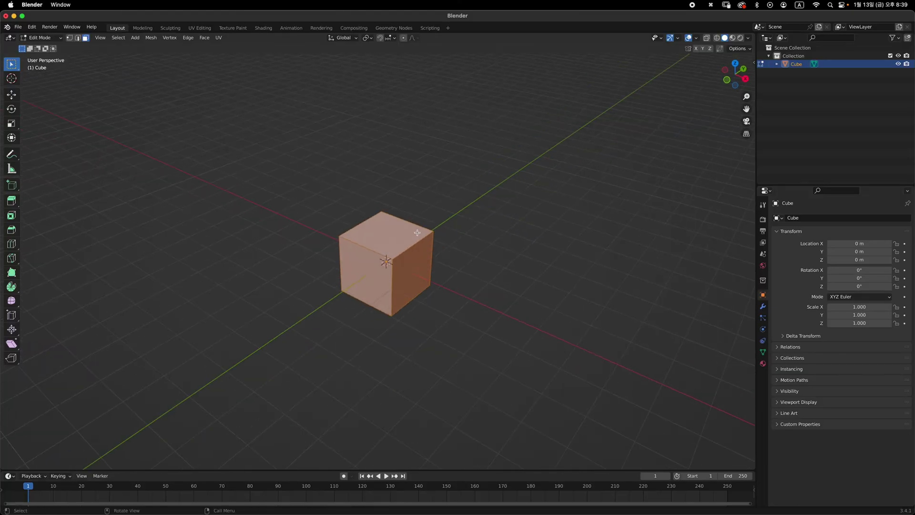
left_click(391, 231)
middle_click_drag(469, 219, 479, 214)
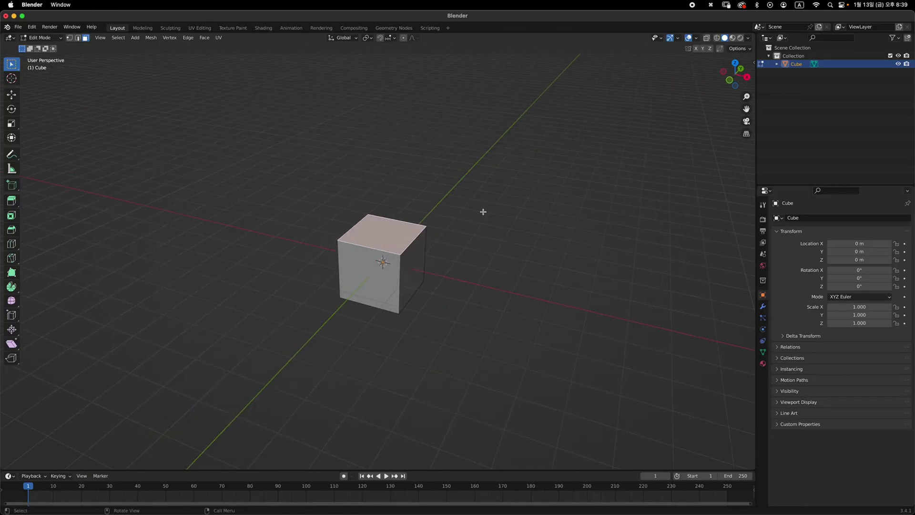
key("x")
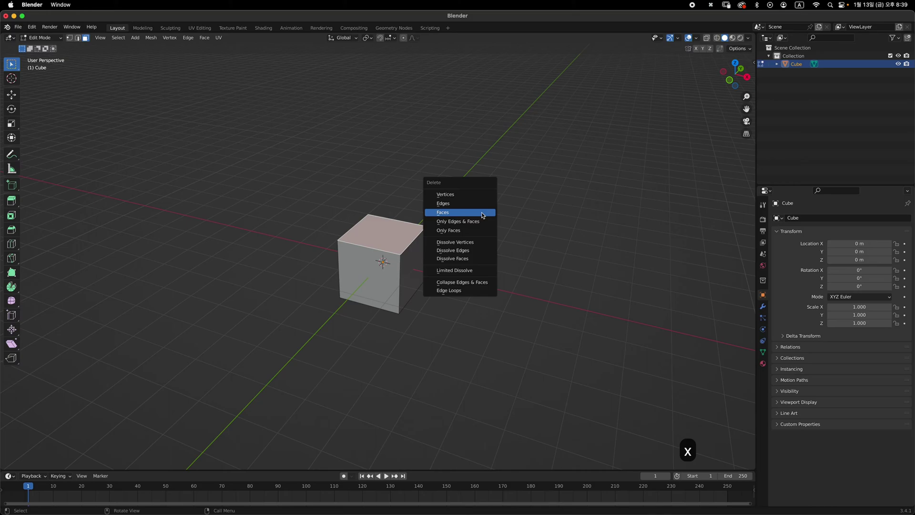
left_click(481, 214)
Extrude two opposite edges of the open top, the ones parallel to the Y axis, 0.1 m upward along Z
middle_click_drag(451, 225, 415, 236)
key("2")
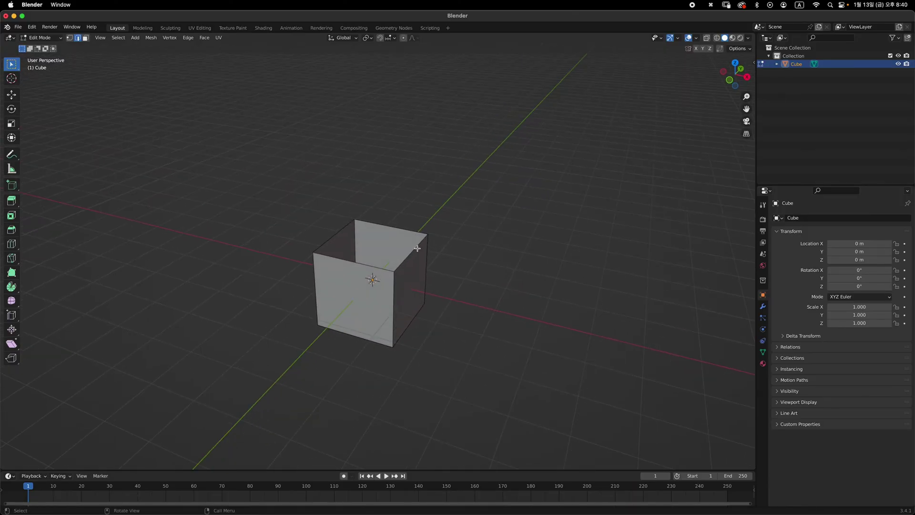
left_click(417, 248)
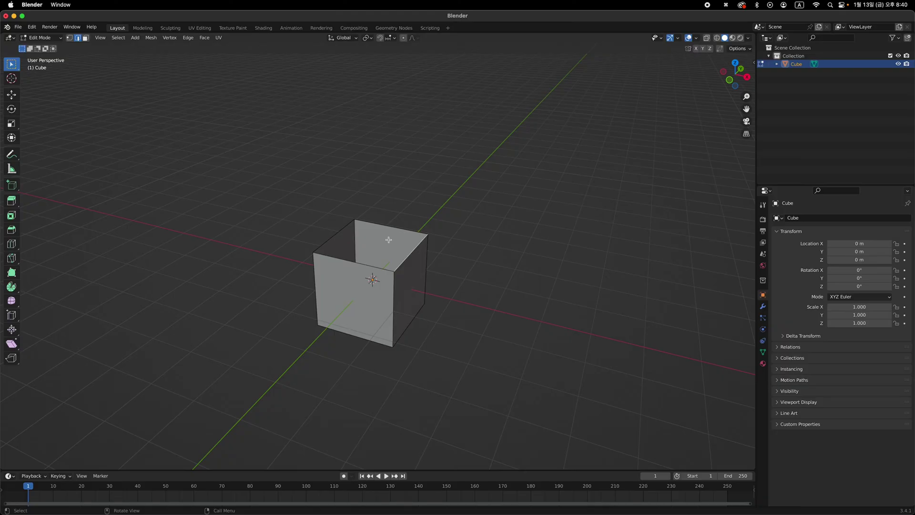
left_click(339, 233)
key("e")
key("z")
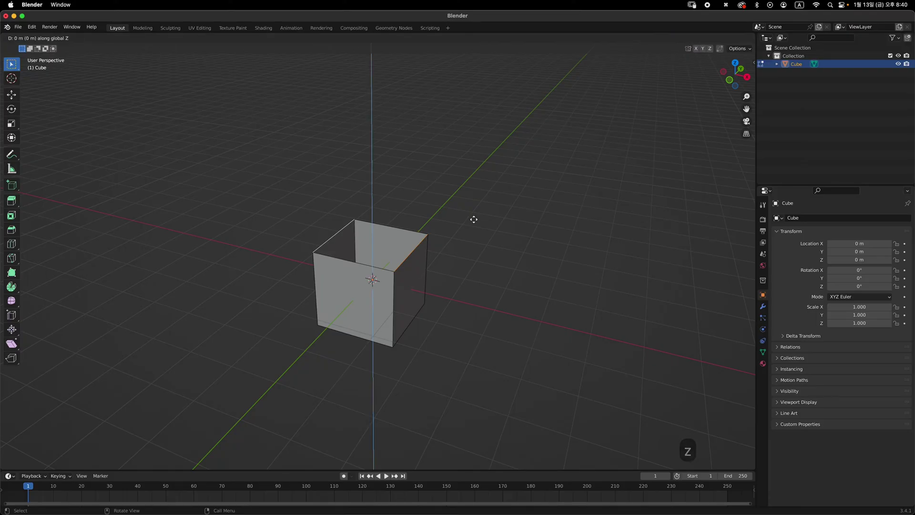
type("0.1")
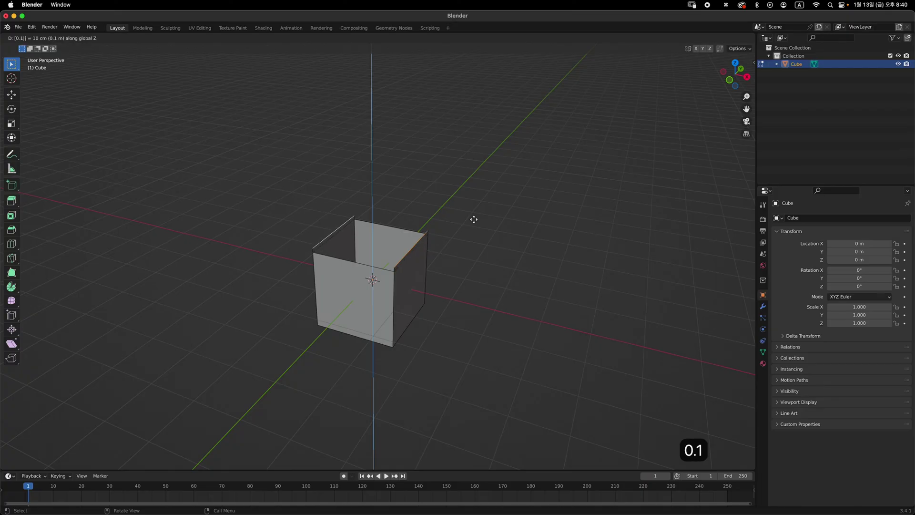
key("Return")
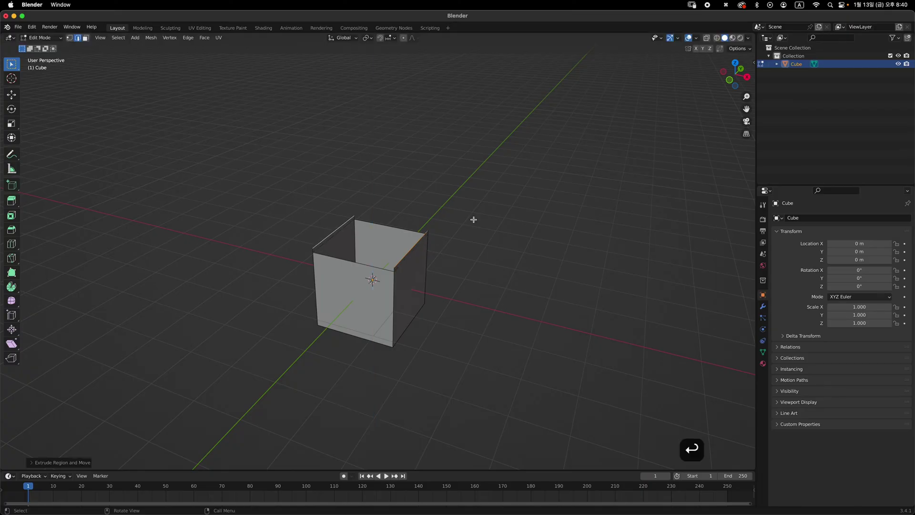
Extrude the front and back edges of the original top opening 0.1 m upward along Z
scroll(398, 241, "up", 3)
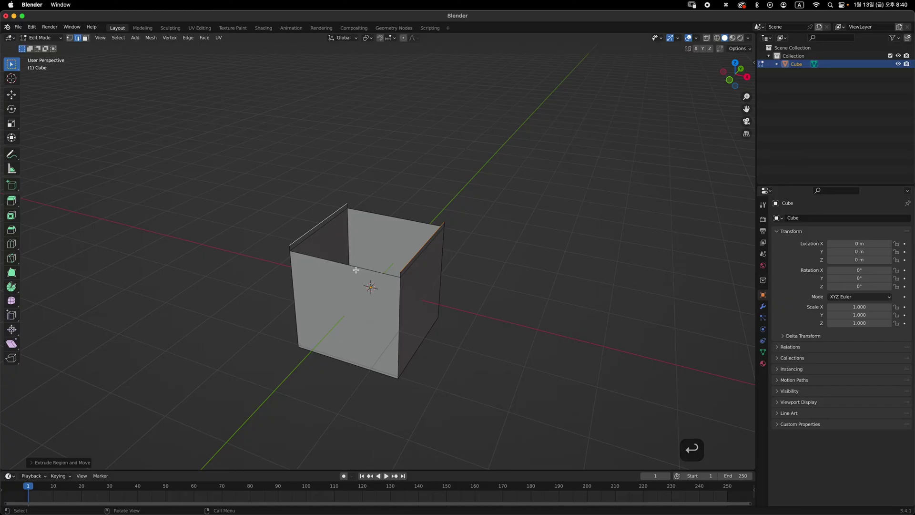
left_click(398, 218, "shift")
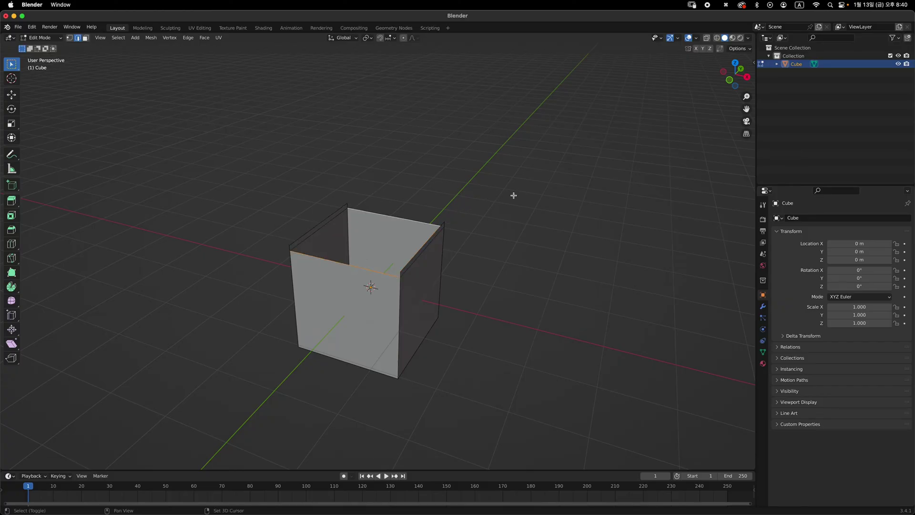
type("e")
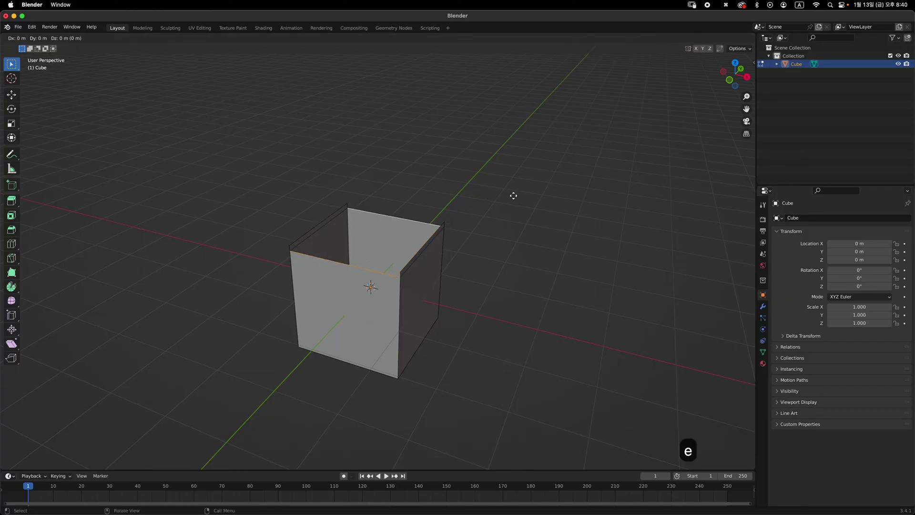
type("z.1")
key("Return")
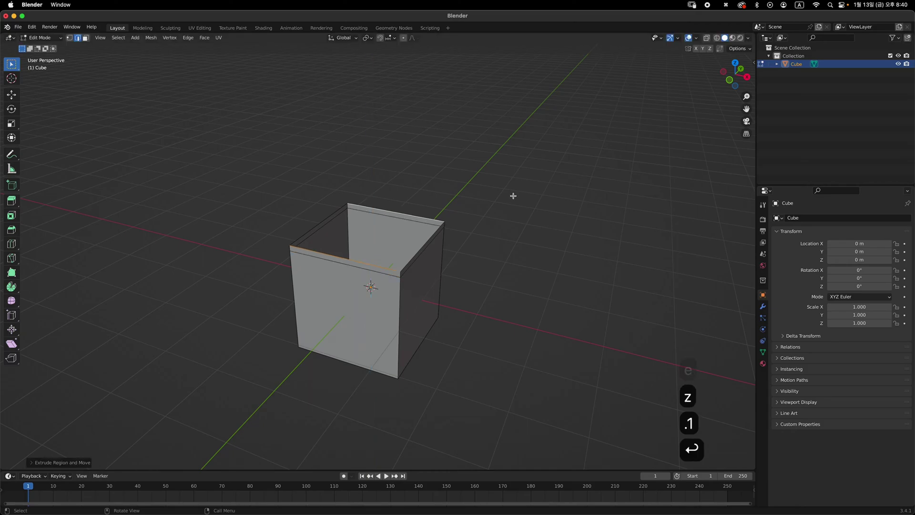
Select all four upper rim edges and scale them slightly shorter with the pivot point set to Individual Origins
middle_click_drag(446, 233, 375, 237)
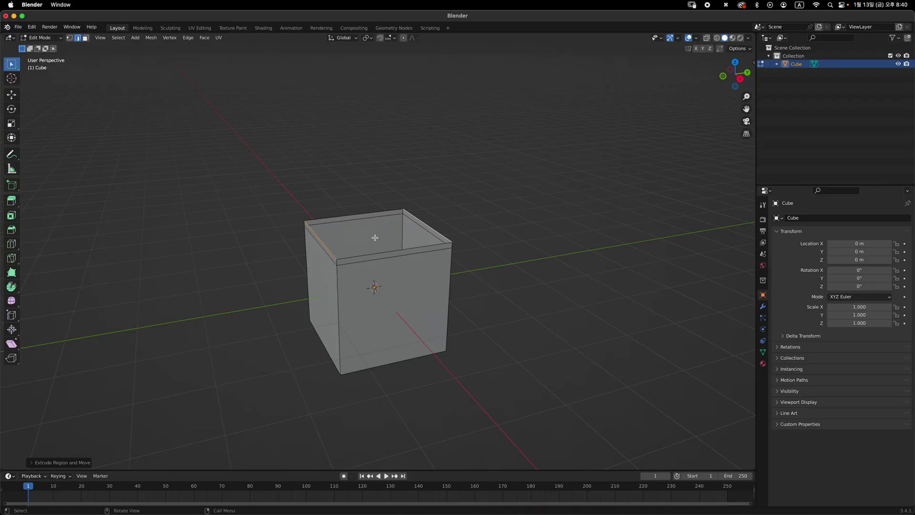
left_click(370, 210, "shift")
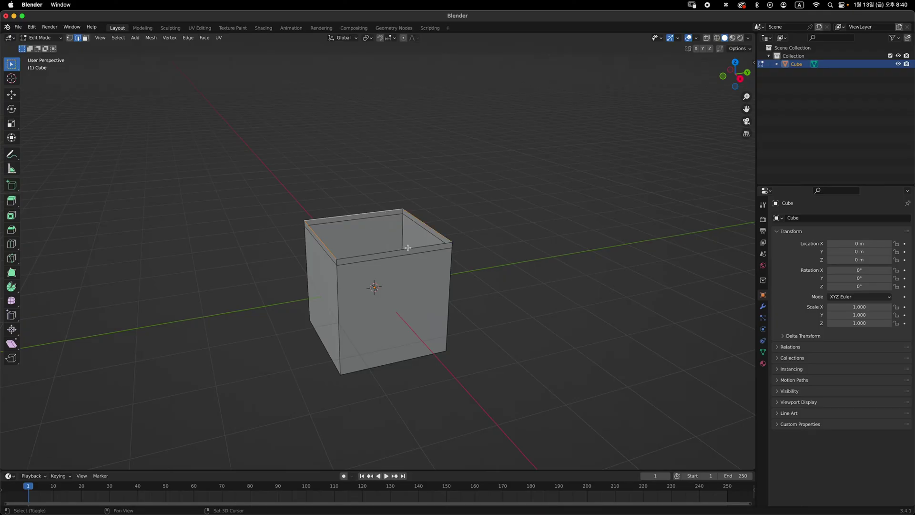
middle_click_drag(371, 210, 435, 197)
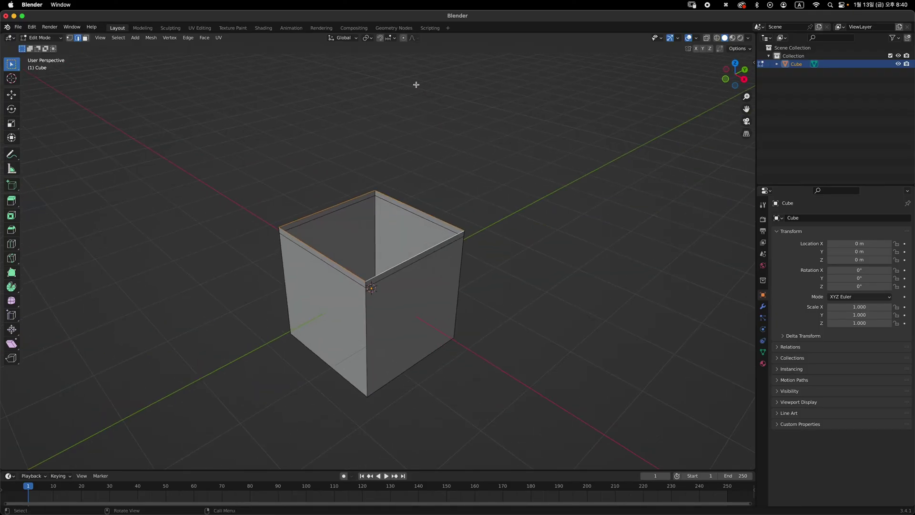
middle_click_drag(417, 84, 384, 55)
left_click(367, 41)
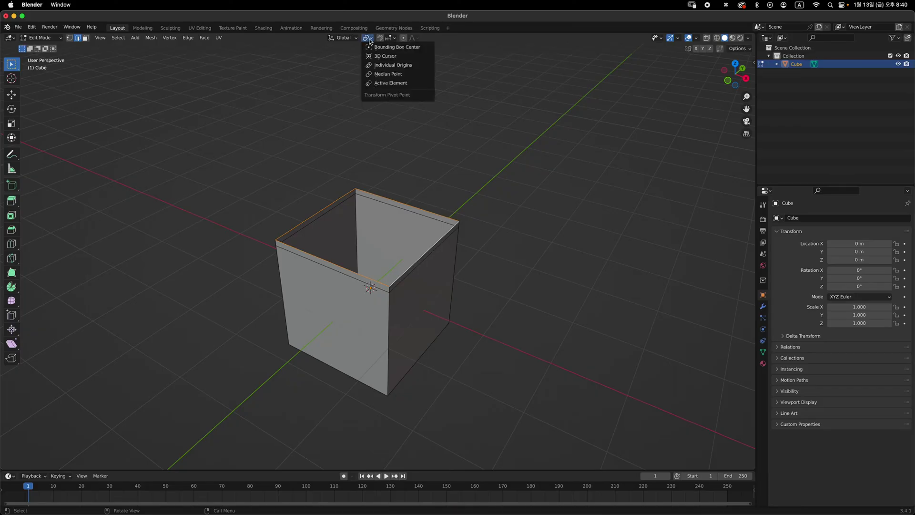
left_click(419, 67)
middle_click_drag(452, 216, 489, 196)
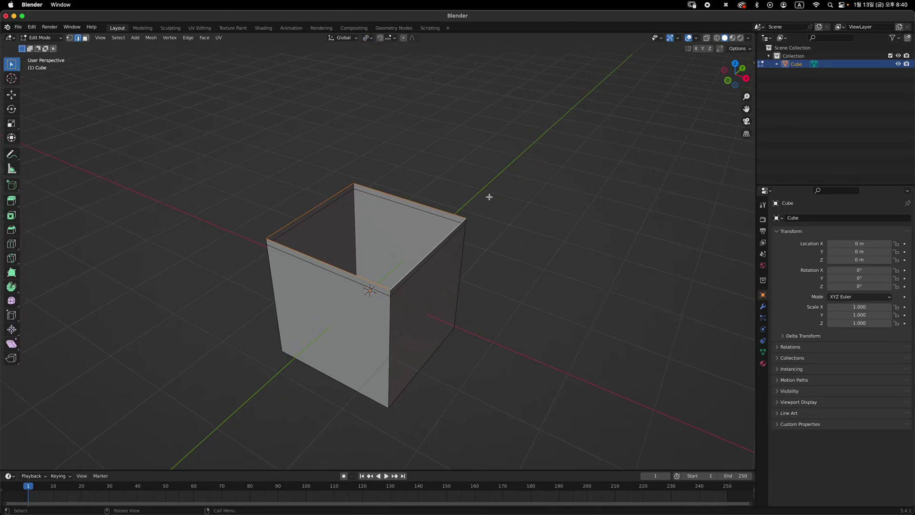
key("s")
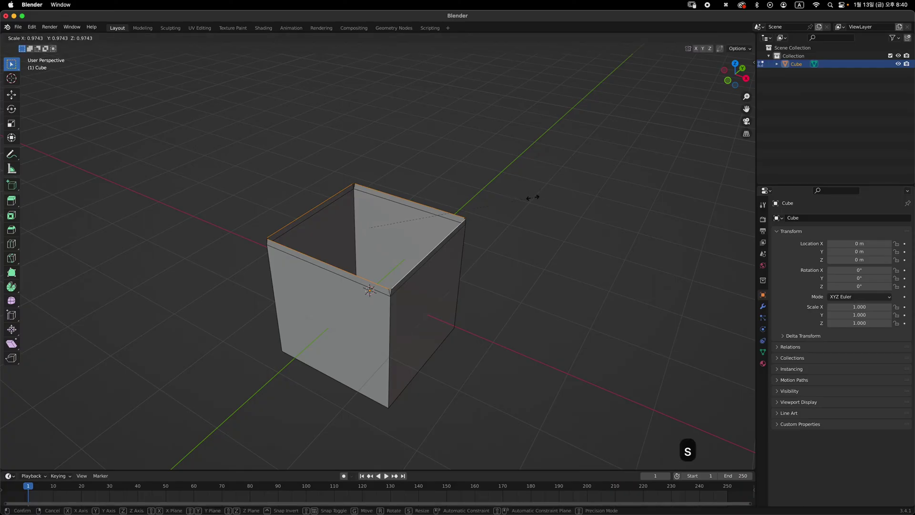
left_click(525, 199)
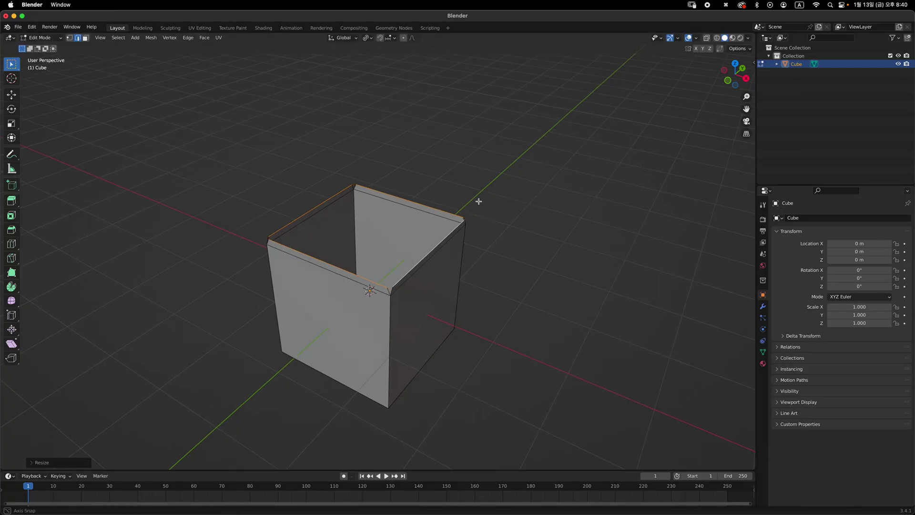
Extrude the four separated rim edges 1 m upward along Z to form four tall flaps
middle_click_drag(478, 200, 582, 206)
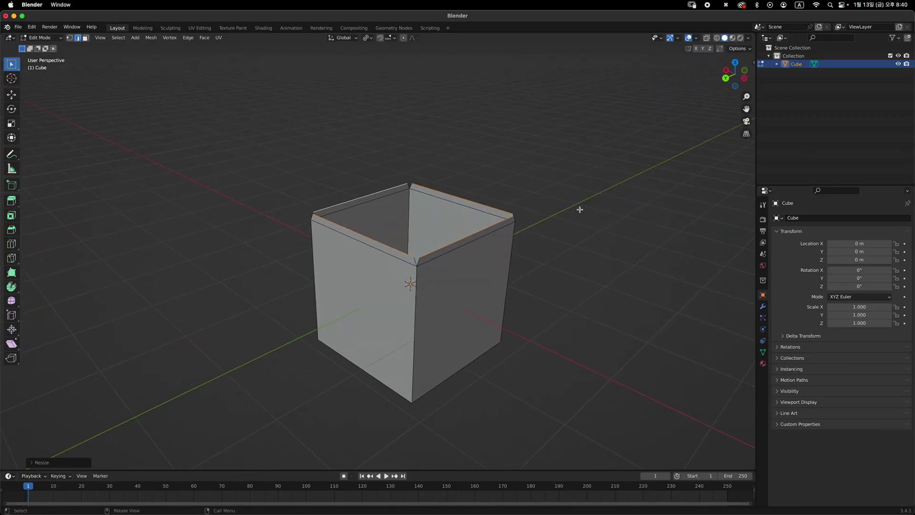
key("e")
key("z")
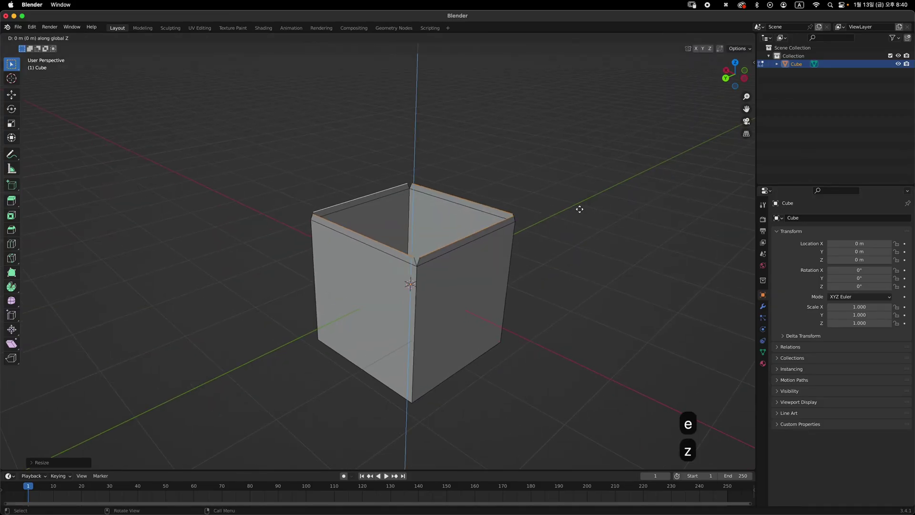
key("1")
key("Return")
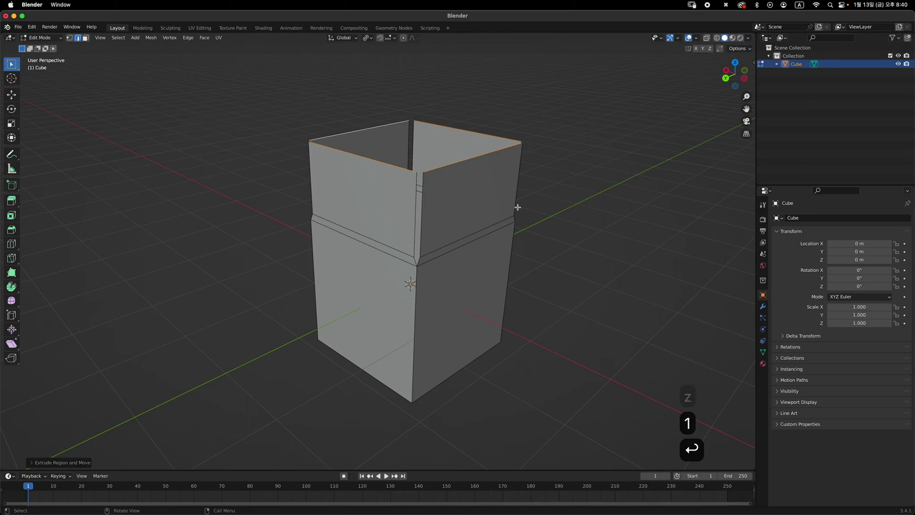
middle_click_drag(517, 208, 489, 228, "shift")
Return to Object Mode and add a Subdivision Surface modifier to the cube
key("Tab")
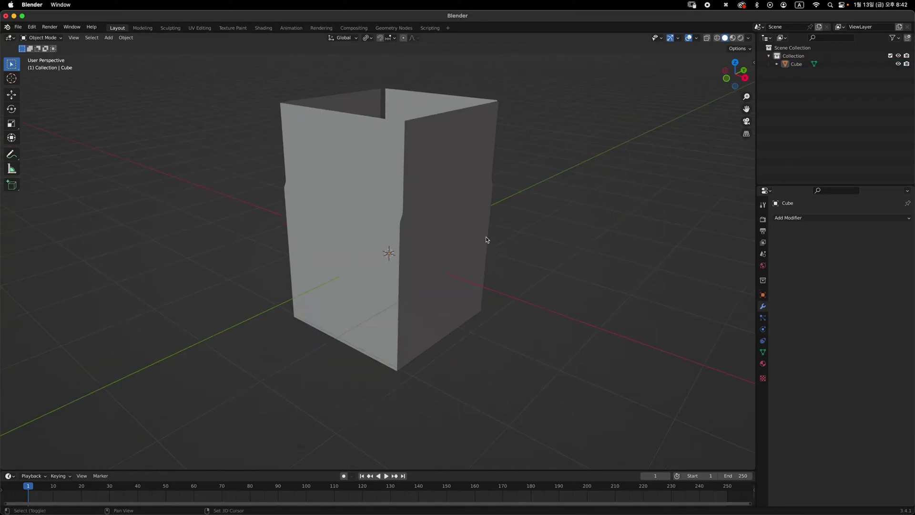
left_click(480, 242)
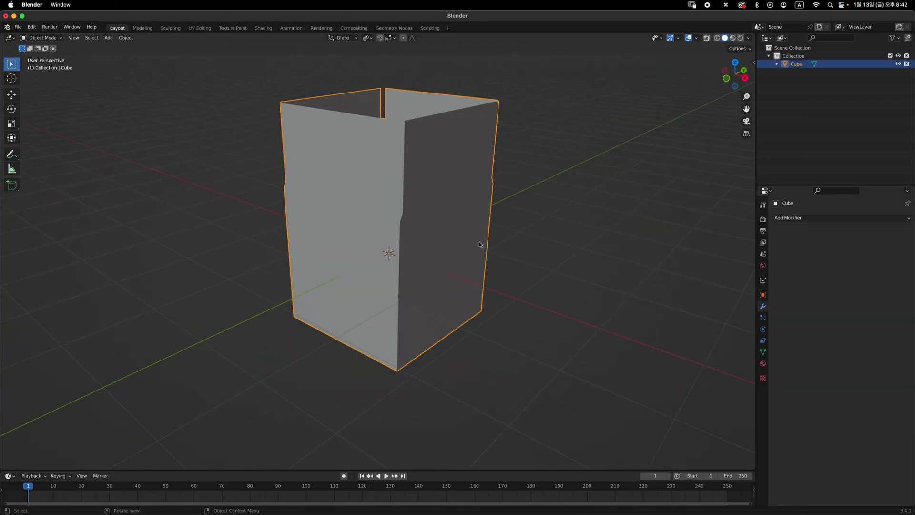
mouse_move(564, 242)
middle_mouse_down()
mouse_move(537, 240)
mouse_move(547, 245)
middle_mouse_up()
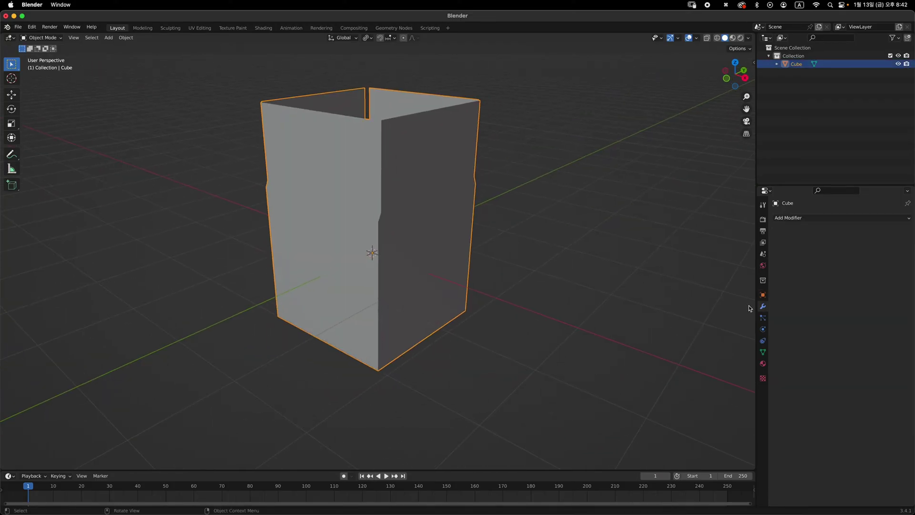
left_click(806, 219)
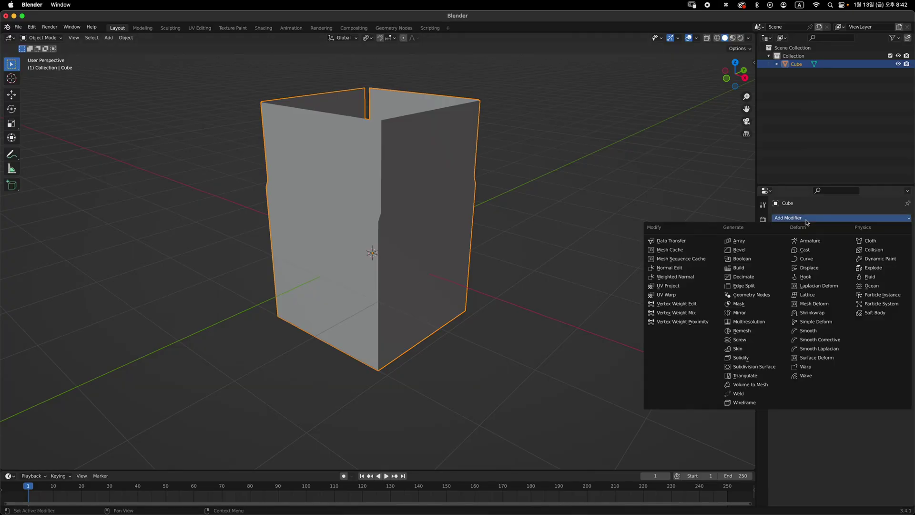
left_click(775, 368)
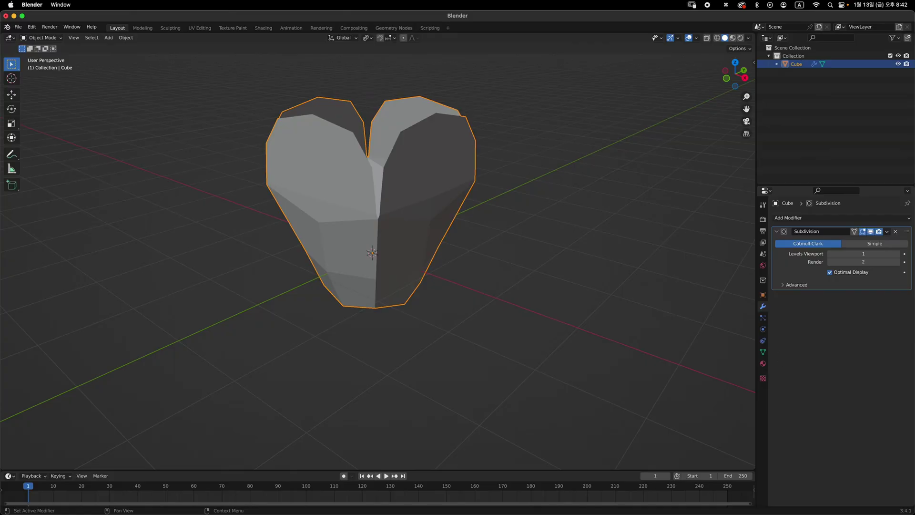
In front view, add a horizontal loop cut around the cube's body and slide it up close to the base of the flaps
middle_click_drag(691, 314, 653, 298)
key("KP_1")
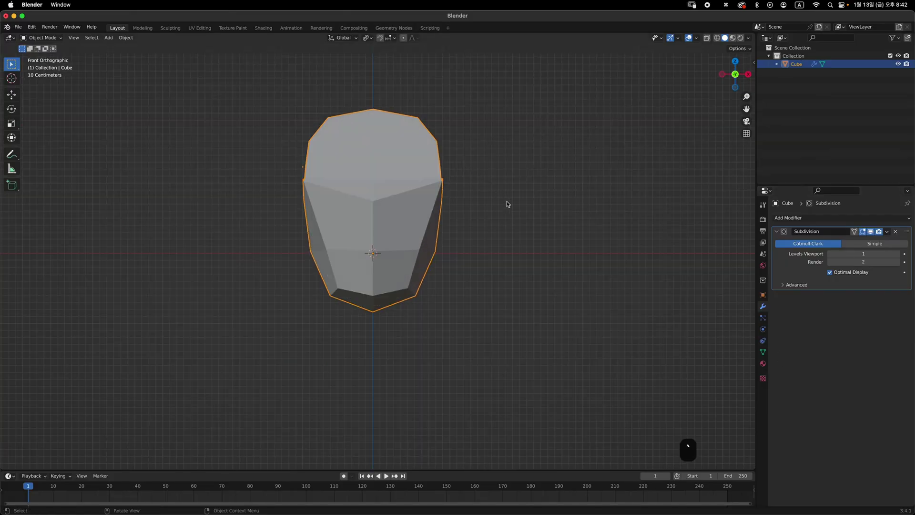
key("Tab")
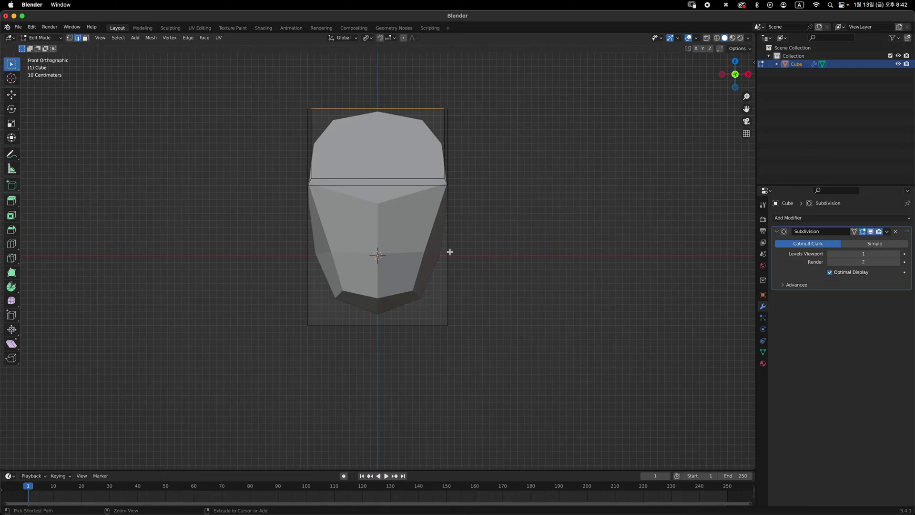
key("super+r")
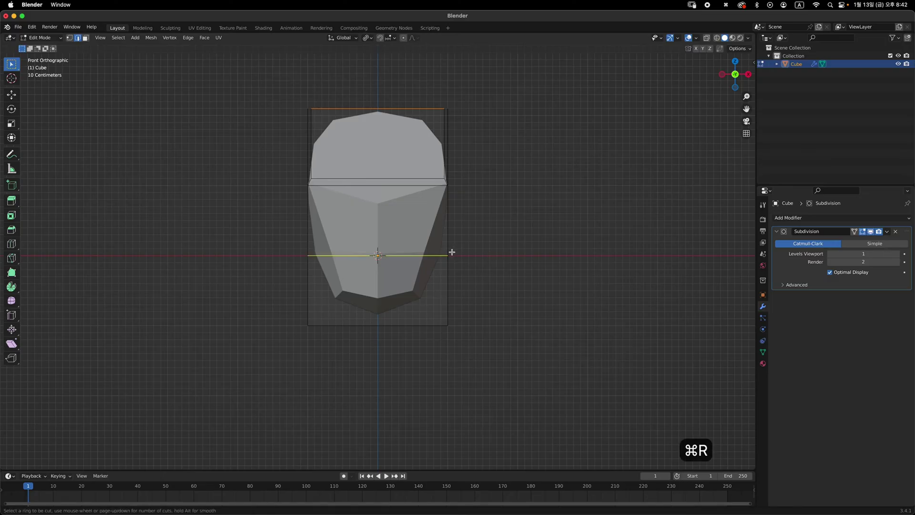
left_click(449, 252)
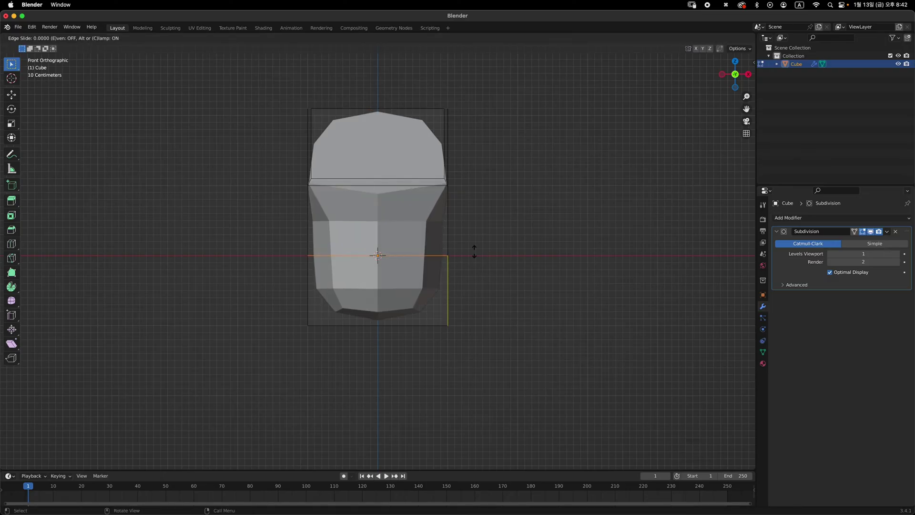
left_click(473, 192)
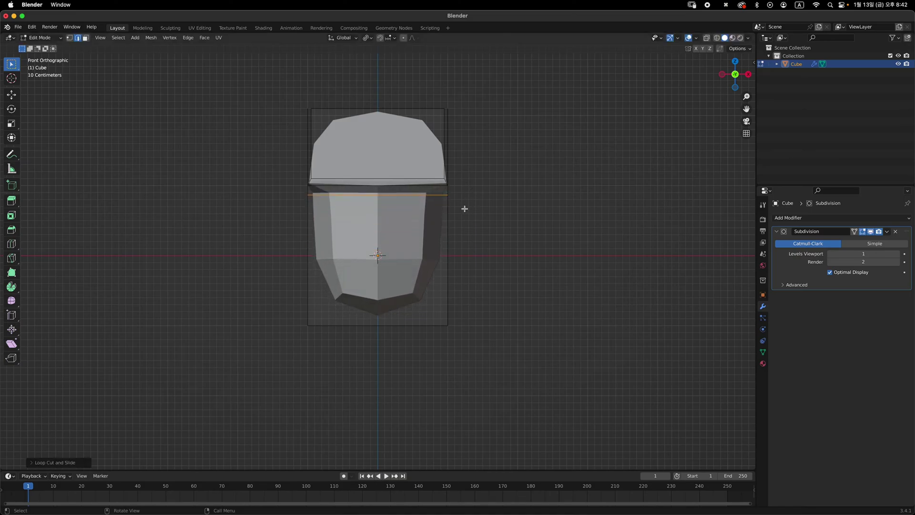
Add another horizontal loop cut around the body and slide it down close to the bottom edge
key("super+r")
left_click(449, 245)
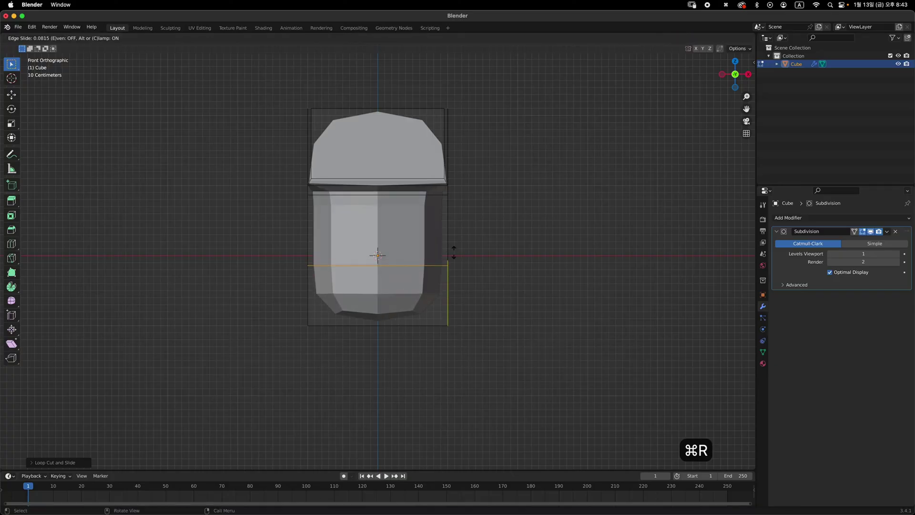
left_click(465, 298)
Add two centred vertical loop cuts, one through each pair of opposite flaps and across the bottom
middle_click_drag(466, 298, 471, 268)
middle_click_drag(334, 169, 366, 156)
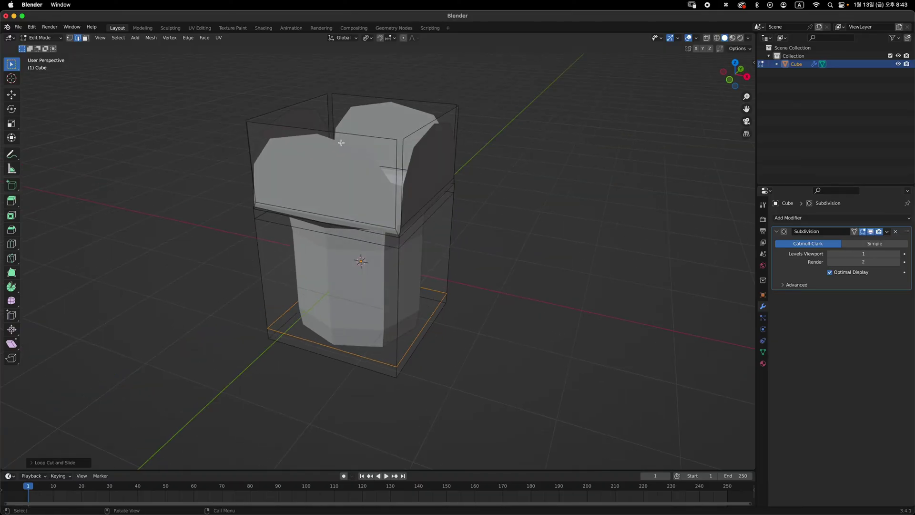
key("super+r")
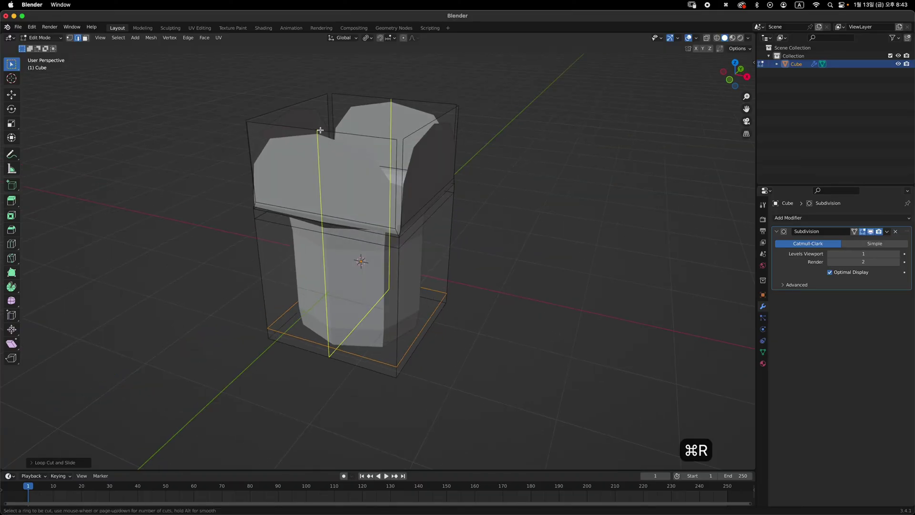
left_click(320, 131)
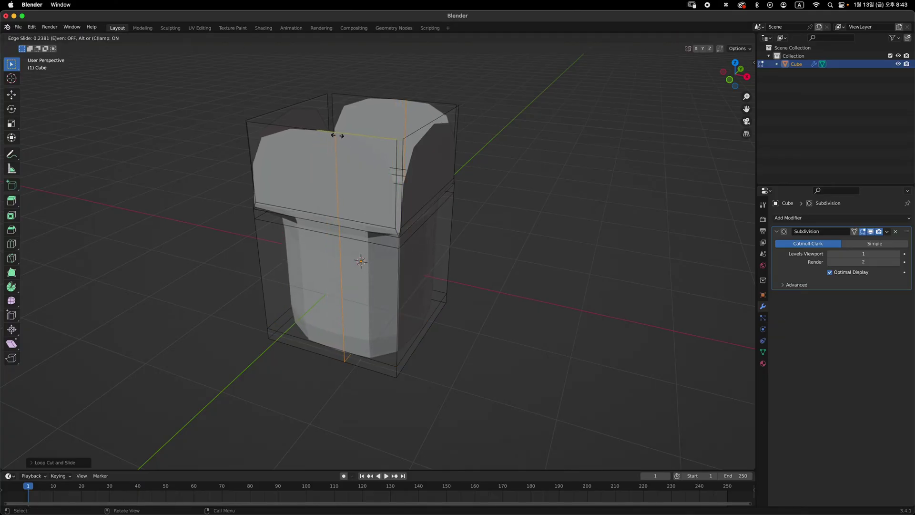
key("Escape")
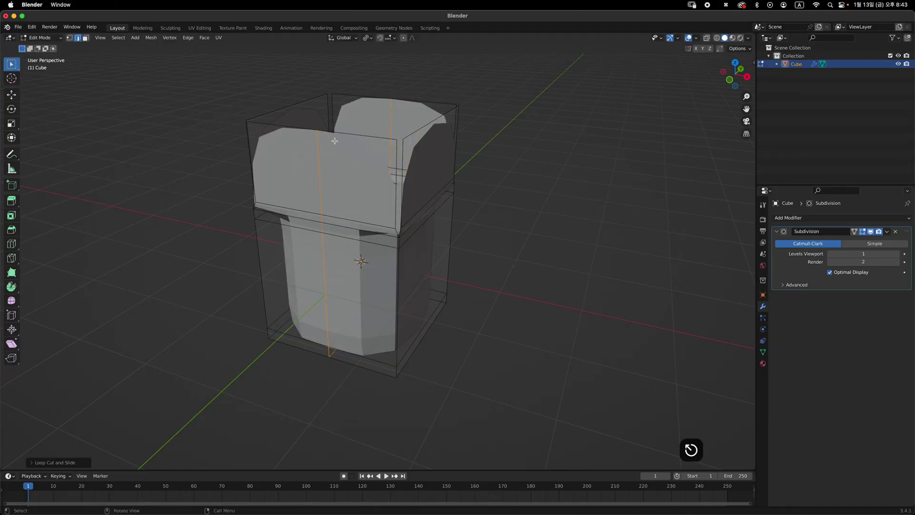
middle_click_drag(346, 155, 310, 182)
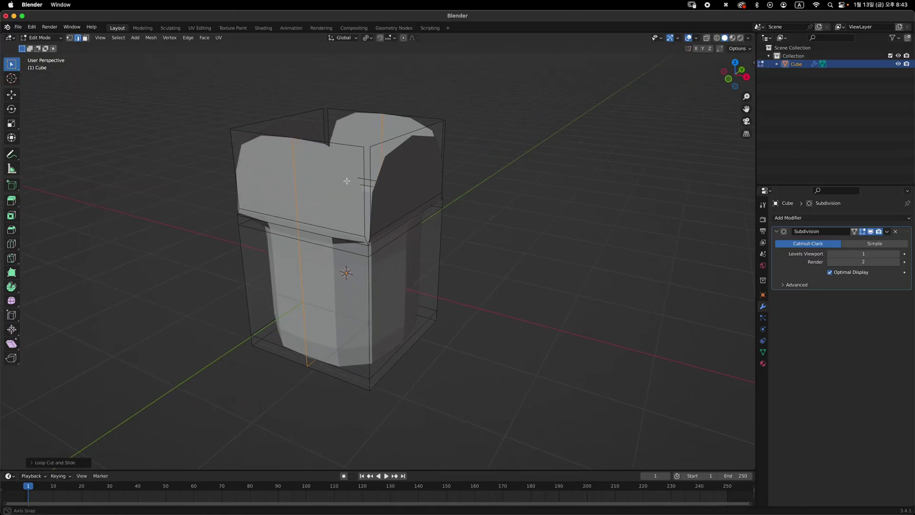
middle_click_drag(413, 175, 368, 178)
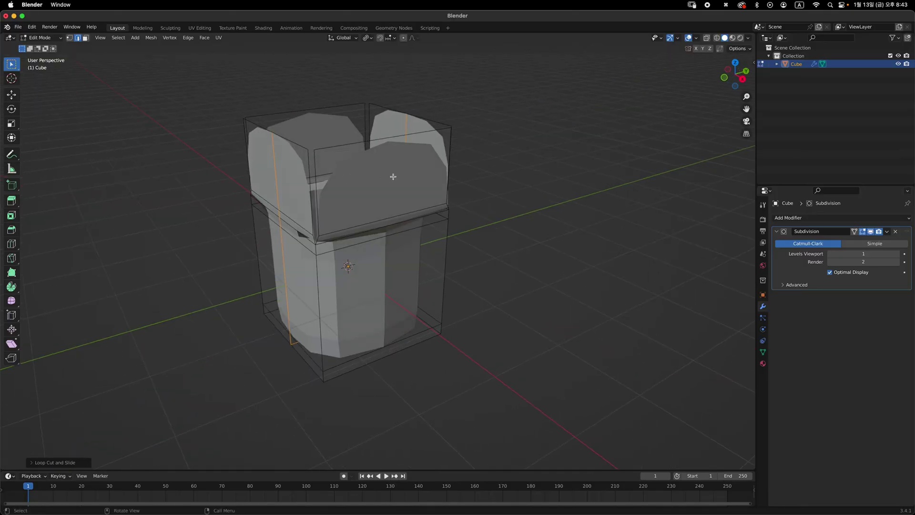
key("super+r")
left_click(384, 139)
right_click(385, 138)
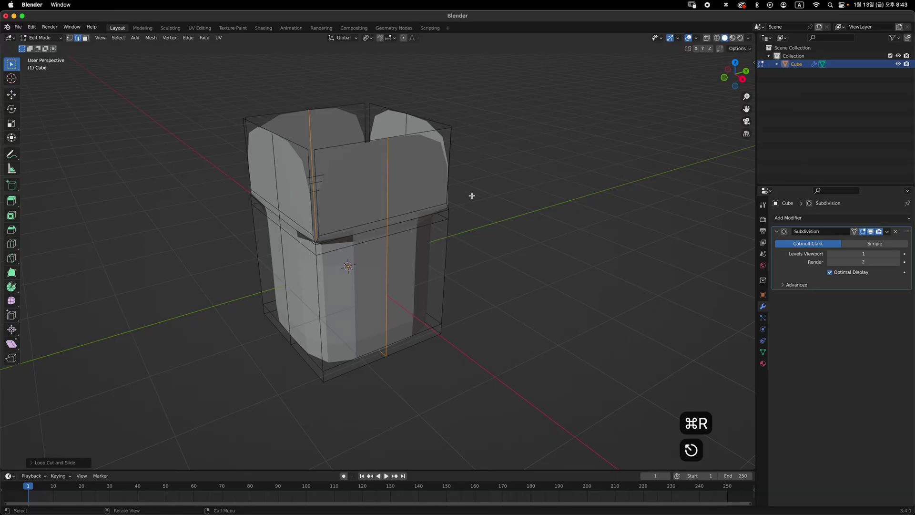
Select both centre vertical edge loops across all four sides and bevel them with a width of about 0.8 m
middle_click_drag(472, 196, 432, 176)
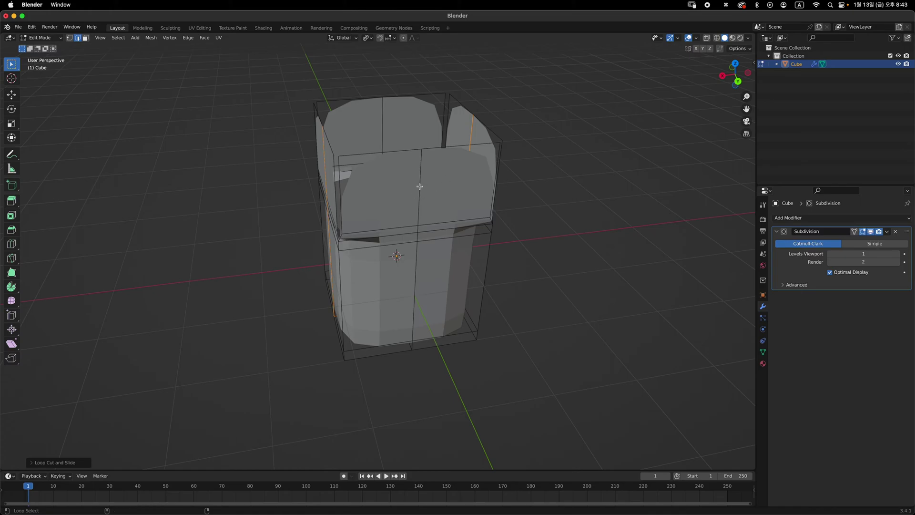
left_click(421, 185, "alt+shift")
middle_click_drag(431, 206, 431, 215)
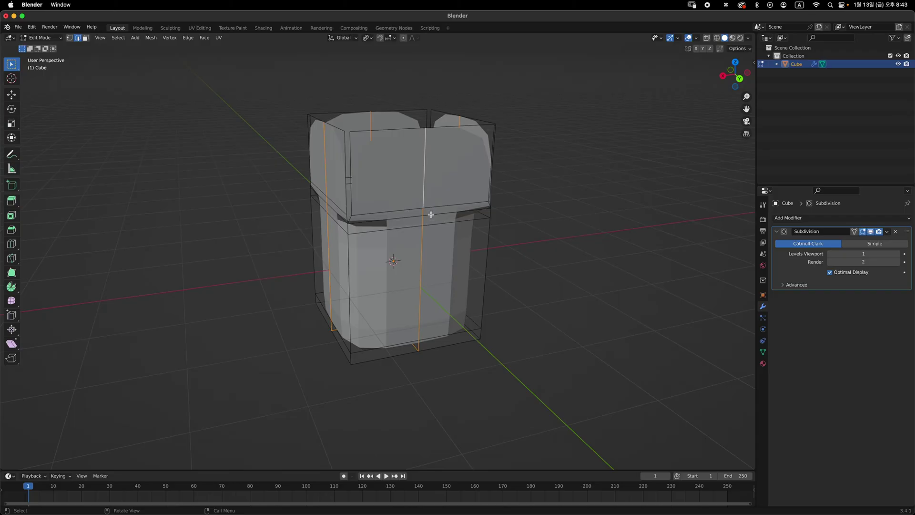
middle_click_drag(363, 295, 316, 266)
middle_click_drag(370, 222, 440, 203)
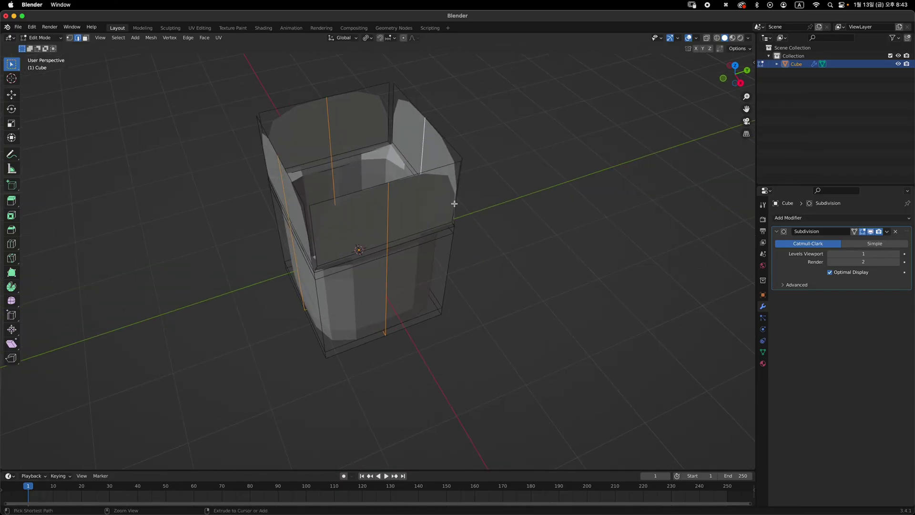
key("super+b")
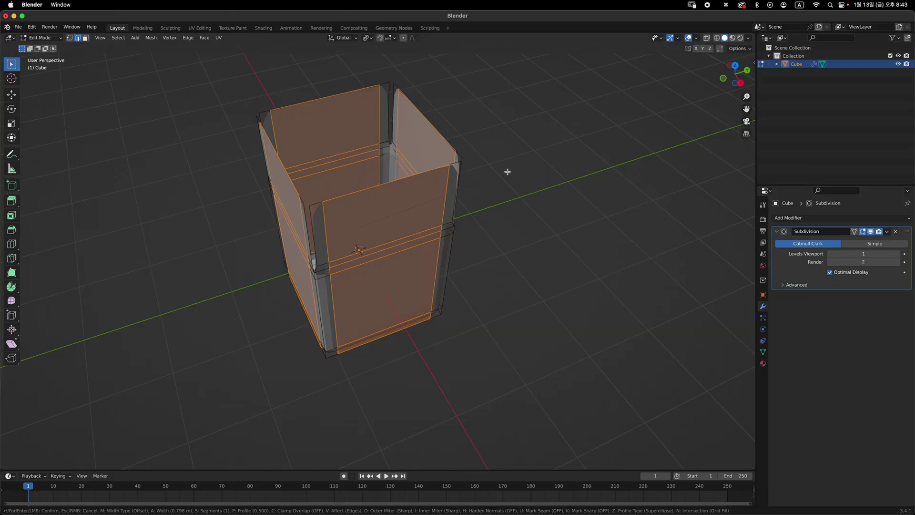
left_click(507, 171)
Return to Object Mode and apply the cube's Subdivision modifier
middle_click_drag(506, 196, 445, 203)
middle_click_drag(516, 201, 496, 205)
key("Tab")
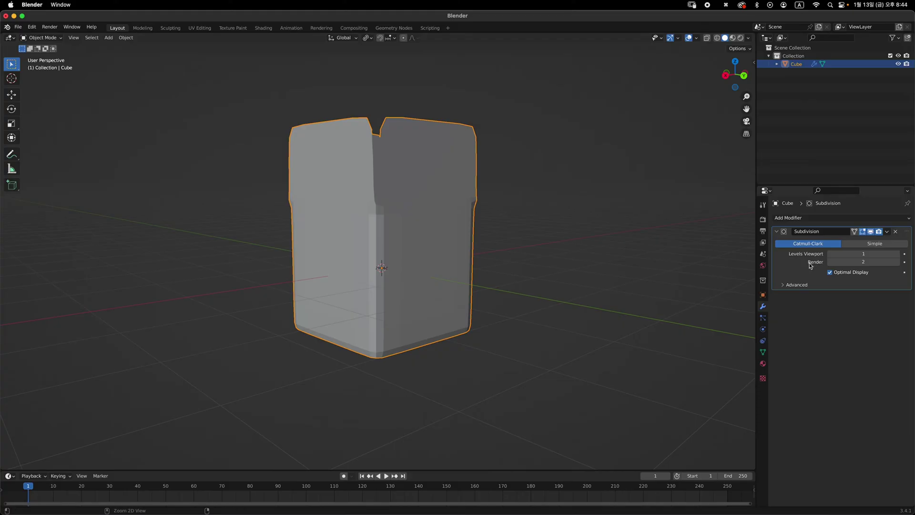
key("super+a")
middle_click_drag(570, 259, 339, 262)
left_click(612, 245)
left_click(475, 225)
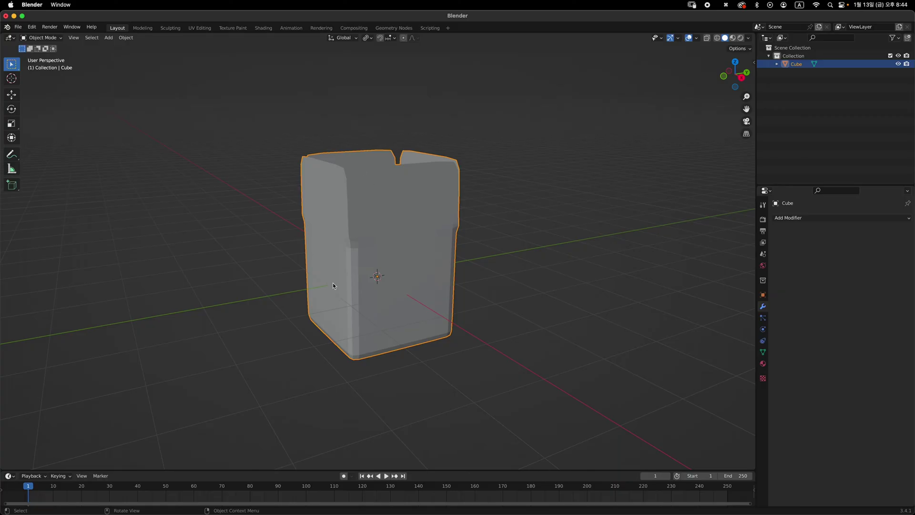
Add an armature at the world origin
middle_click_drag(319, 262, 471, 240)
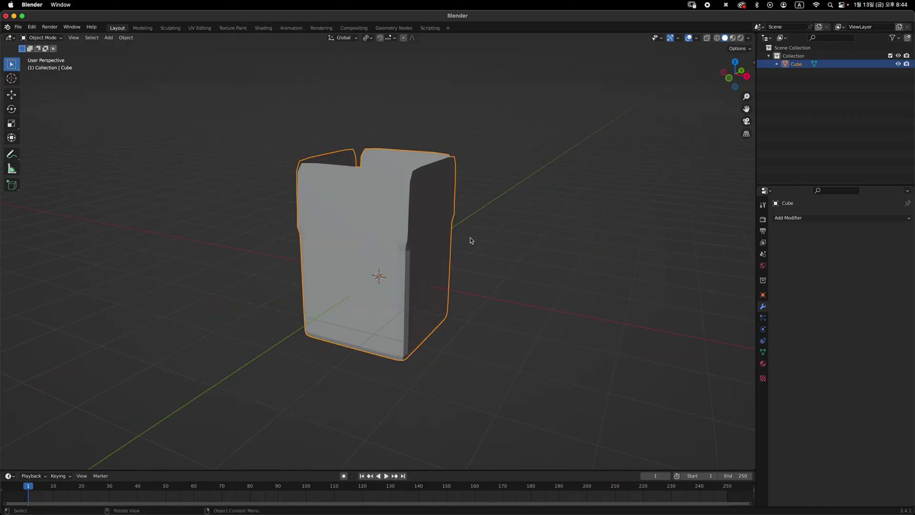
key("shift")
key("shift+a")
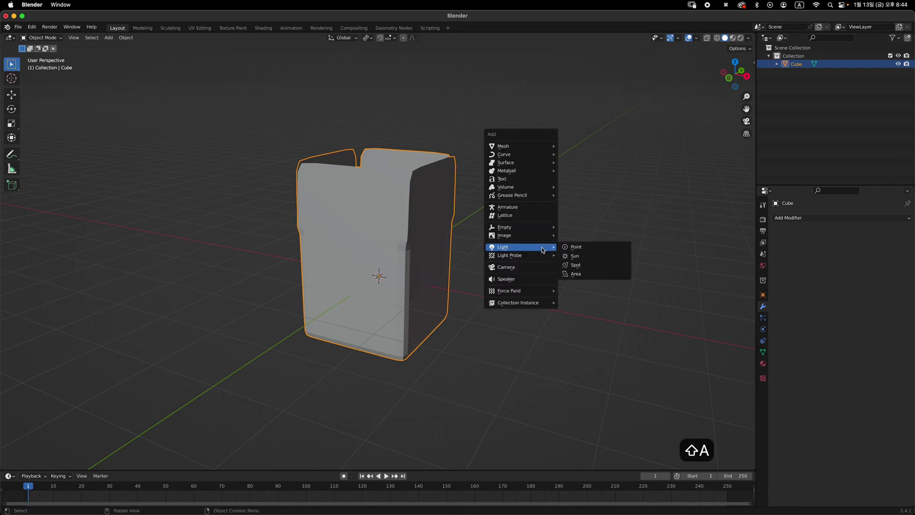
left_click(537, 211)
In front view, turn on In Front in the armature's viewport display settings
middle_click_drag(453, 275, 383, 237)
middle_click_drag(463, 253, 741, 324)
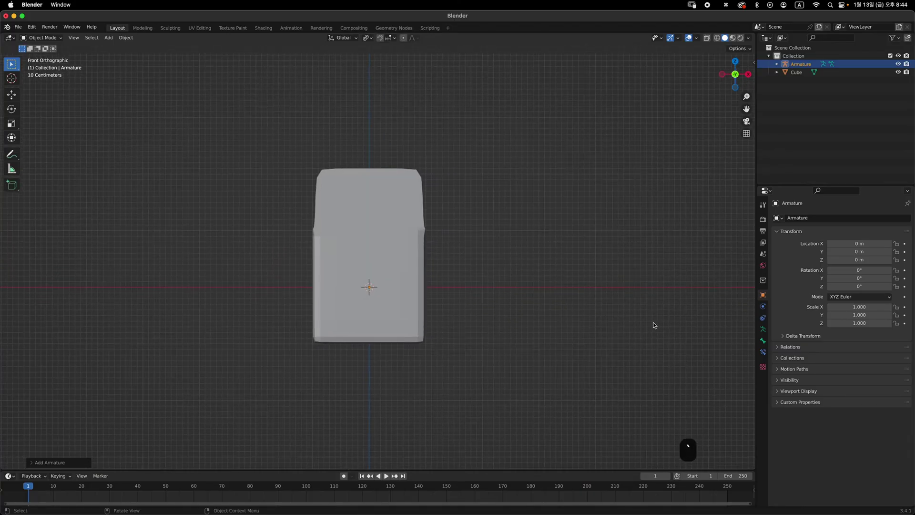
middle_click_drag(654, 326, 693, 309)
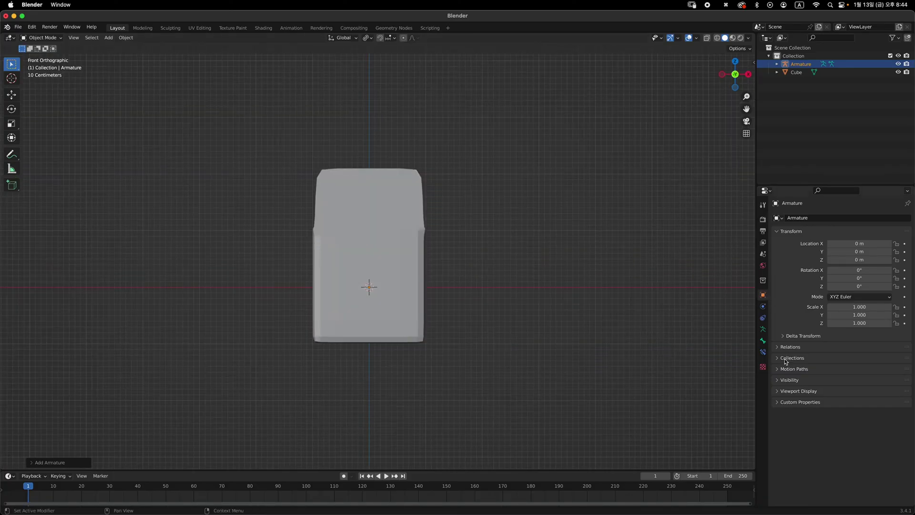
left_click(836, 390)
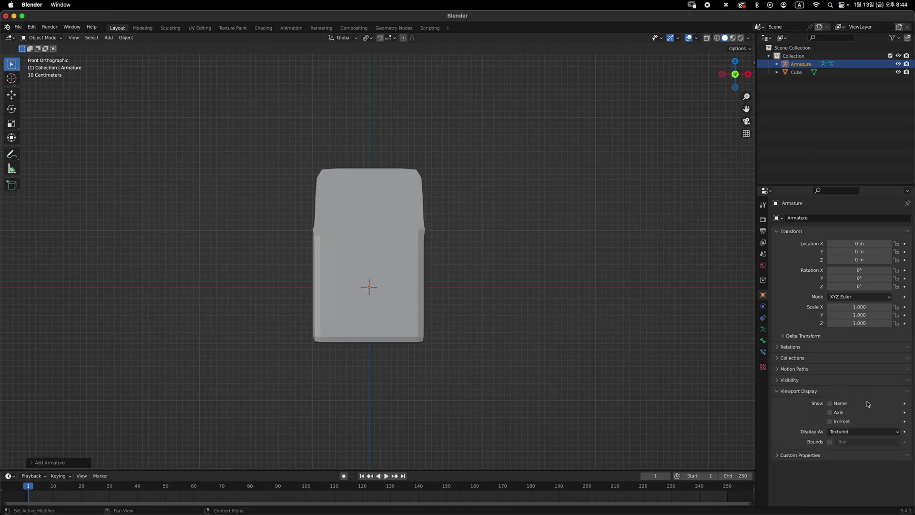
left_click(844, 424)
middle_click_drag(465, 331, 487, 354, "shift")
left_click(452, 309)
scroll(439, 282, "up", 1)
left_click(387, 290)
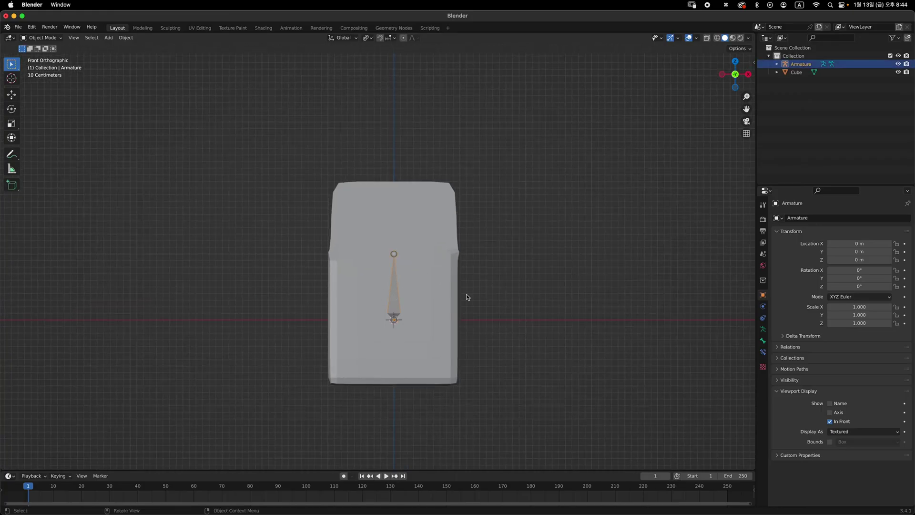
scroll(485, 283, "up", 1)
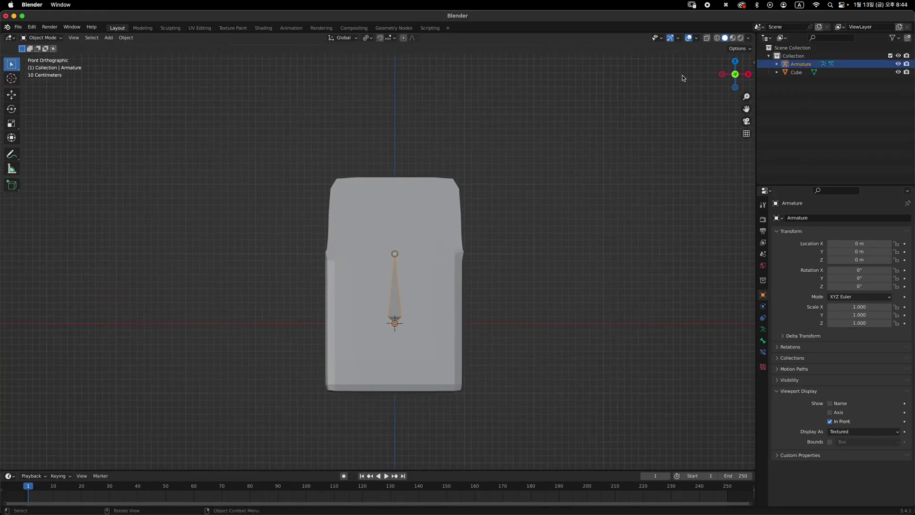
Switch to wireframe shading and move the armature onto the flap on the +X side, to about X 1 m and Z 1.11 m
left_click(716, 38)
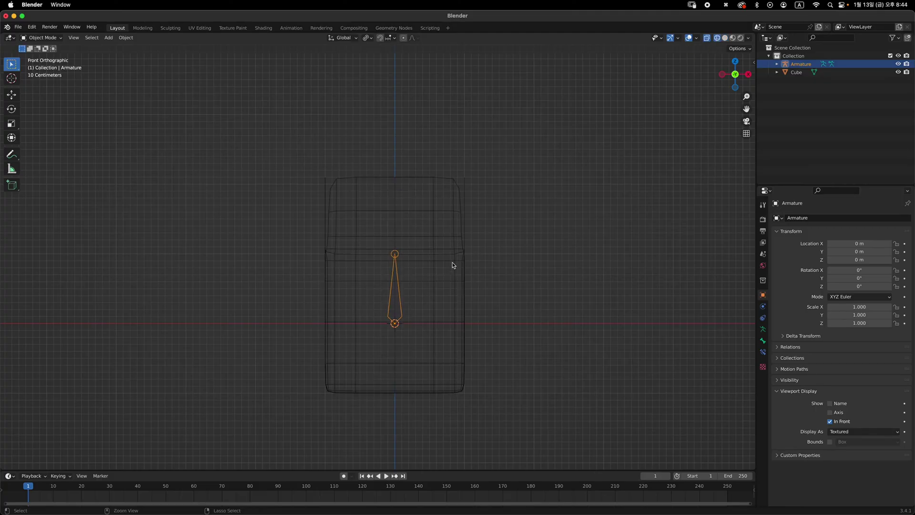
scroll(453, 265, "up", 4)
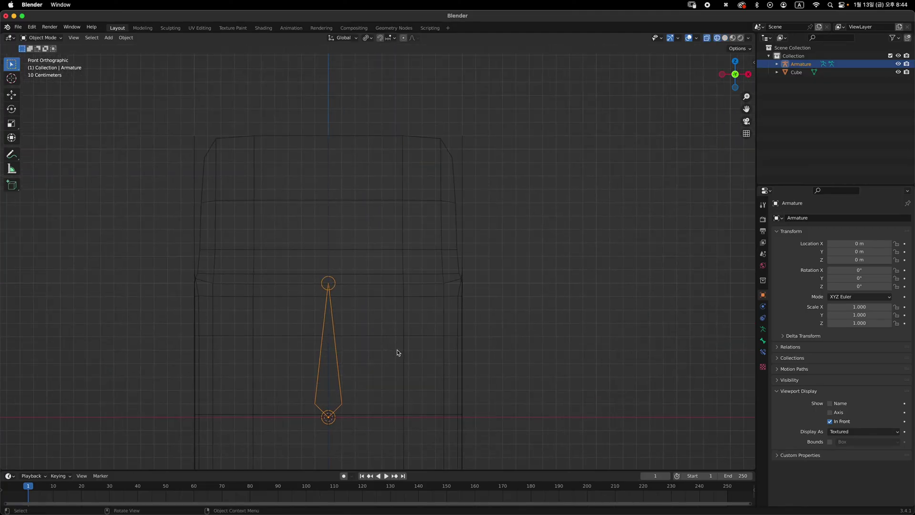
key("g")
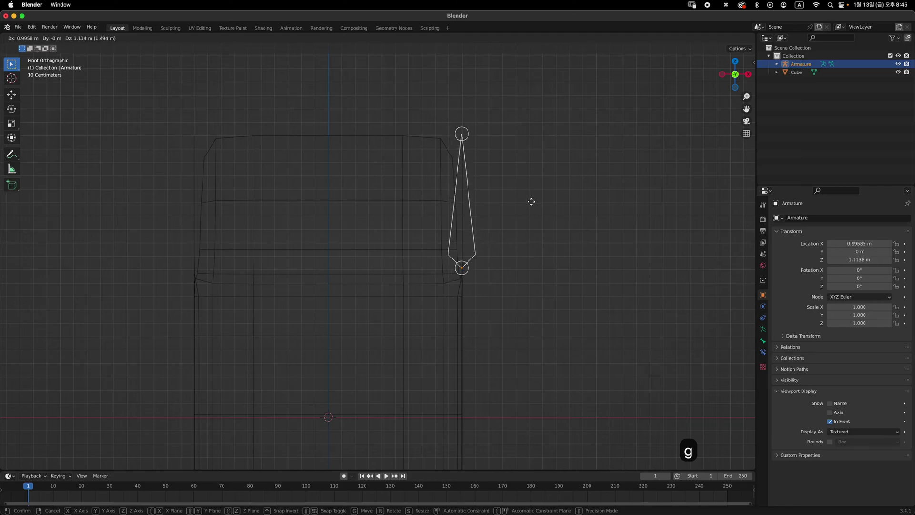
left_click(532, 201)
In right view, enter the armature's Edit Mode and move the bone's lower joint about 0.06 m up along Z
middle_click_drag(526, 266, 523, 258)
key("grave")
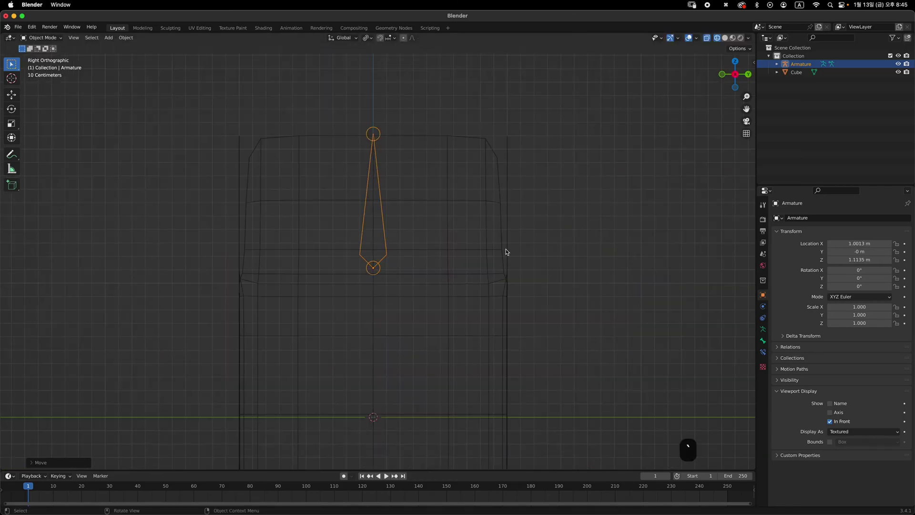
key("Tab")
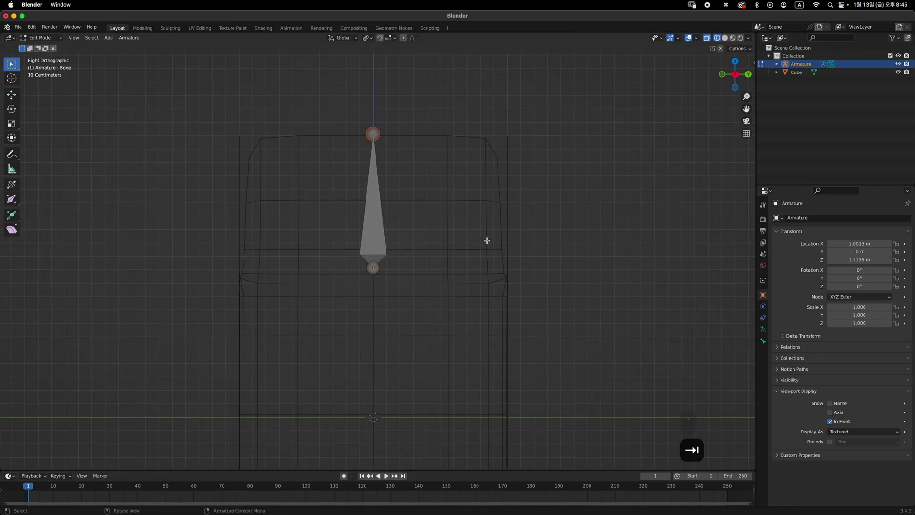
scroll(486, 242, "up", 2)
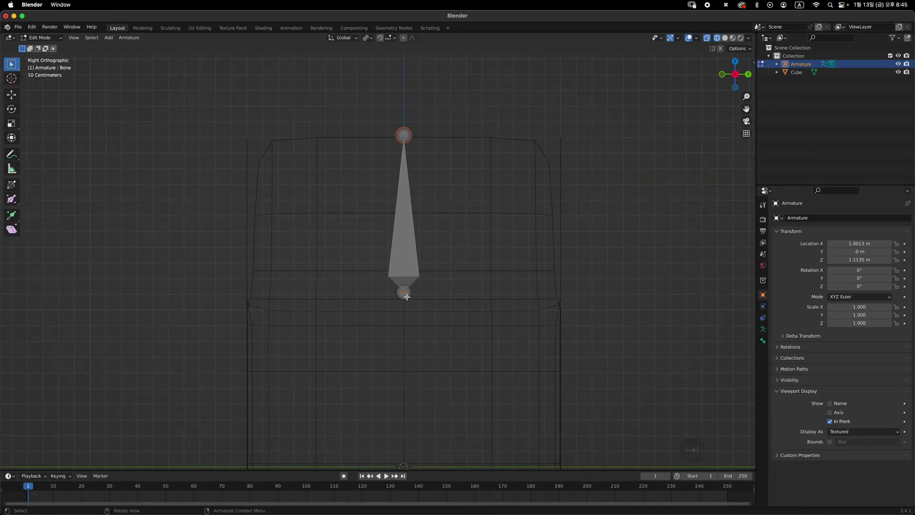
left_click(411, 292)
key("g")
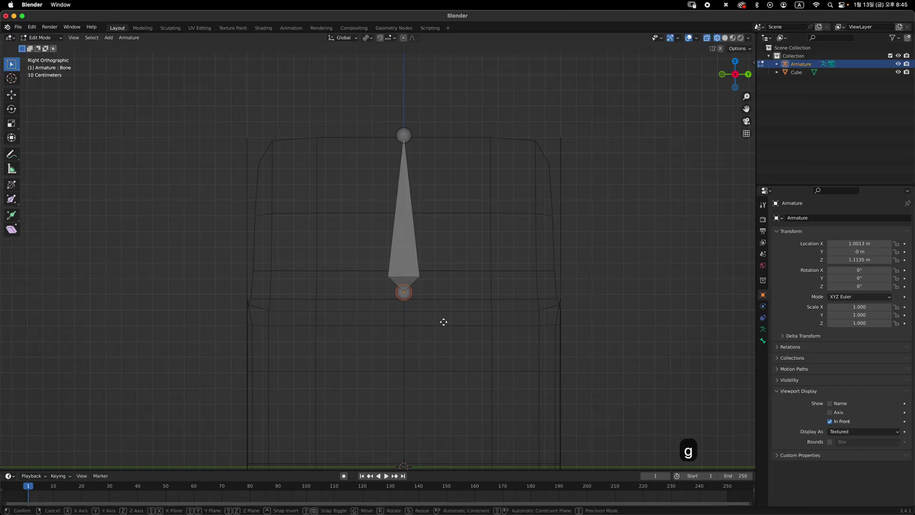
key("z")
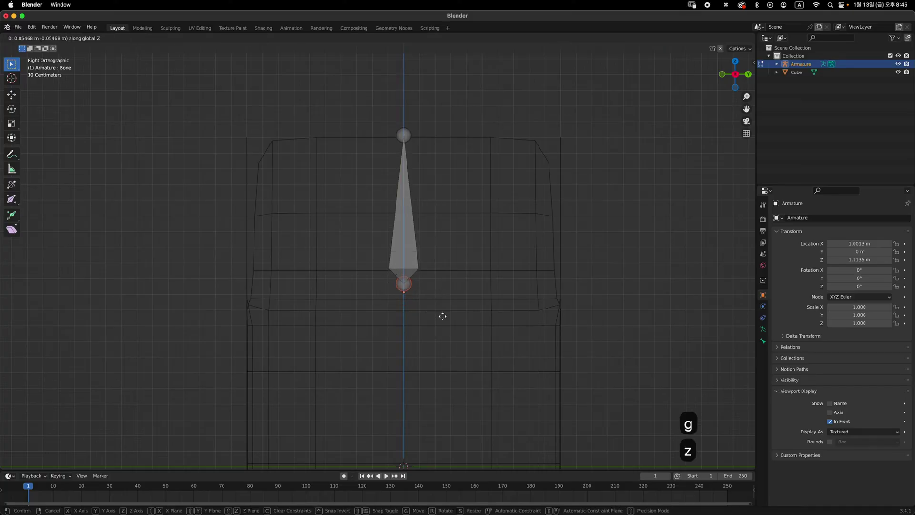
left_click(444, 314)
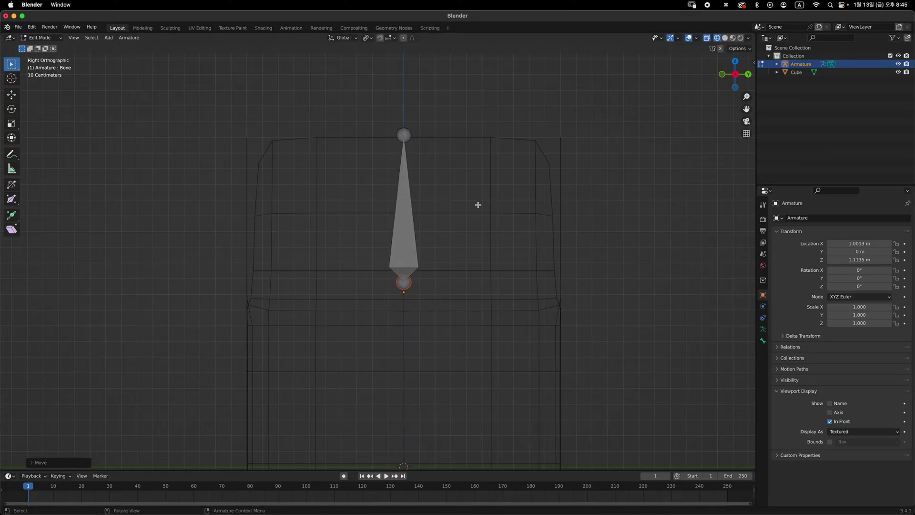
Move the bone's lower joint about 0.1 m down along Z to the flap's fold line
middle_click_drag(478, 205, 451, 252, "shift")
scroll(423, 295, "up", 1)
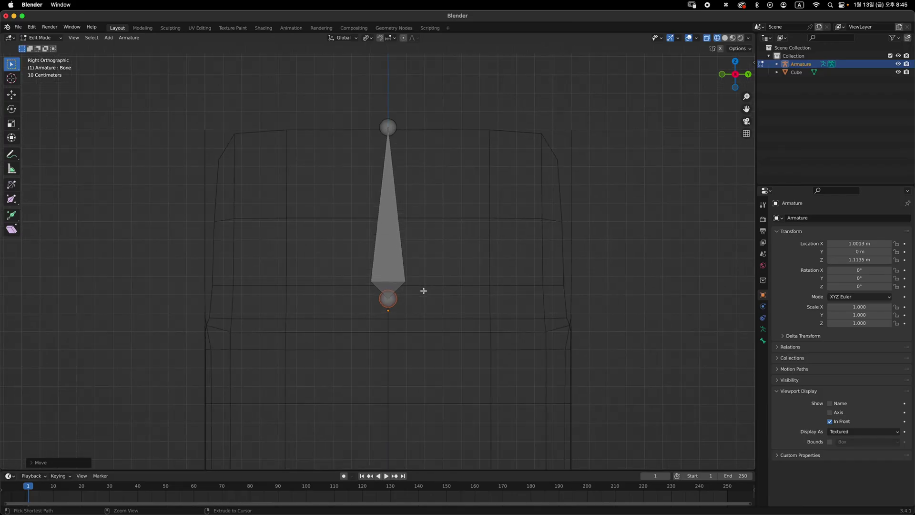
scroll(424, 285, "up", 1)
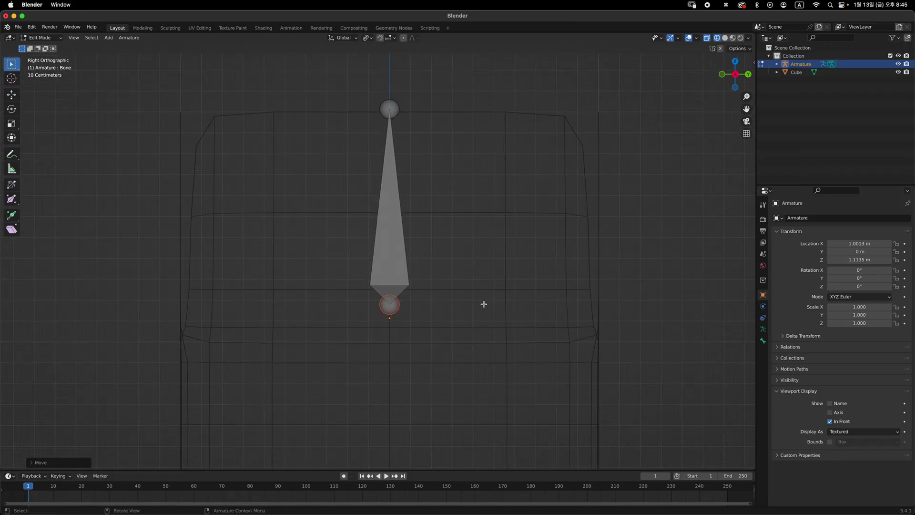
key("g")
key("z")
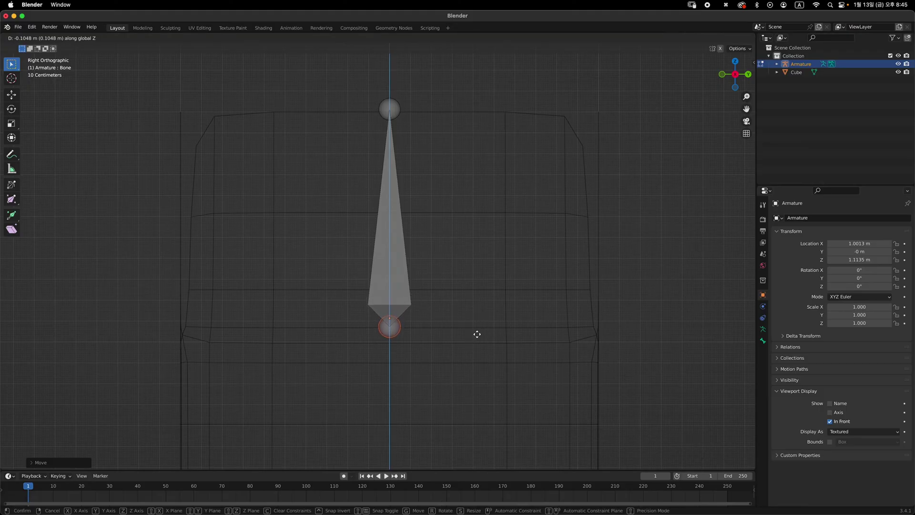
left_click(476, 332)
Move the bone's upper joint about 0.01 m down along Z to the flap's upper edge
left_click(402, 111)
key("g")
key("z")
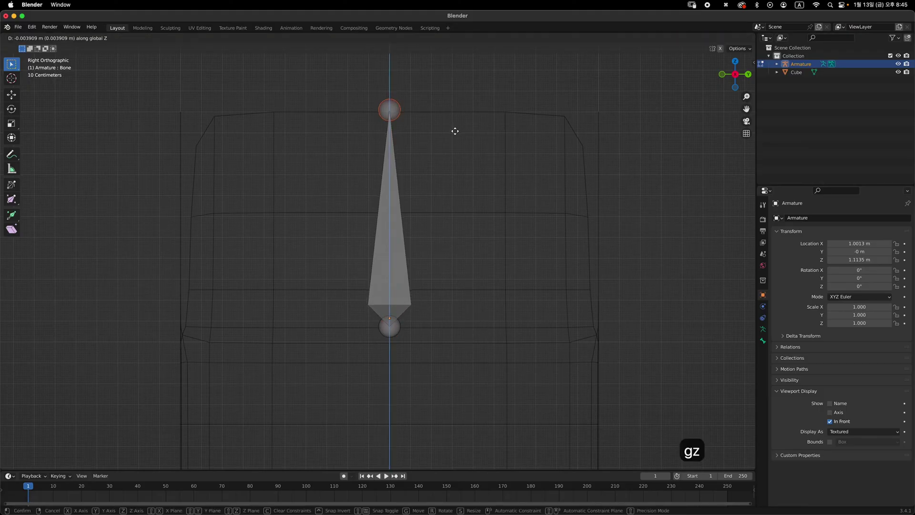
left_click(459, 149)
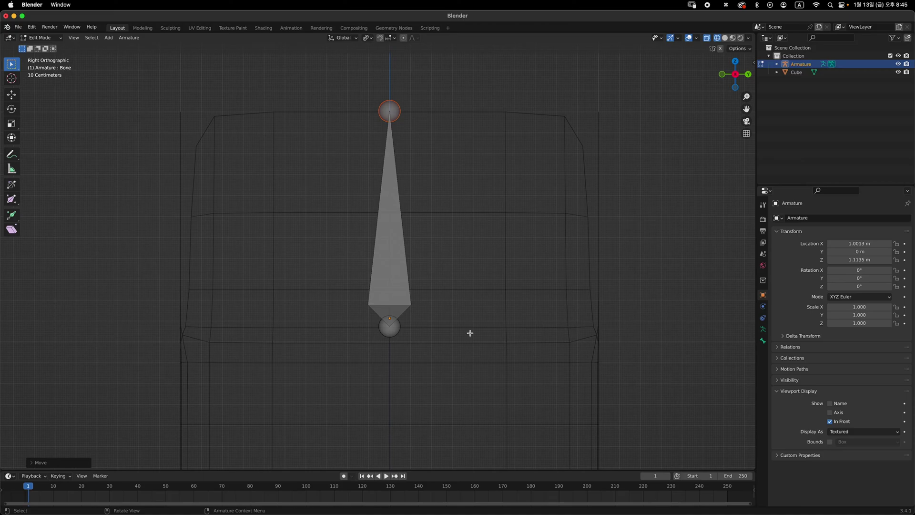
In front view, duplicate the whole bone and move the copy about 2 m along -X onto the opposite flap
middle_click_drag(498, 285, 576, 221, "alt")
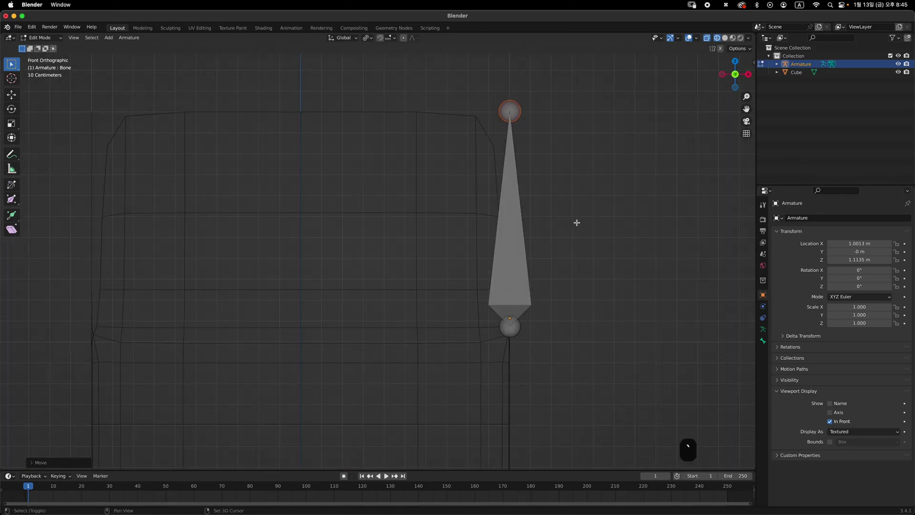
scroll(527, 273, "down", 2)
left_click(478, 245)
scroll(587, 237, "left", 3, "shift")
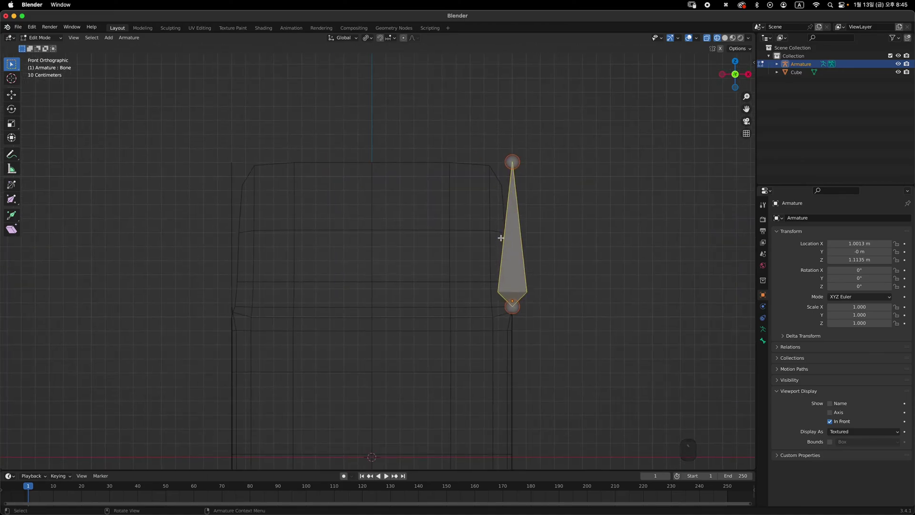
left_click(582, 237)
left_click(520, 248)
scroll(524, 212, "left", 2)
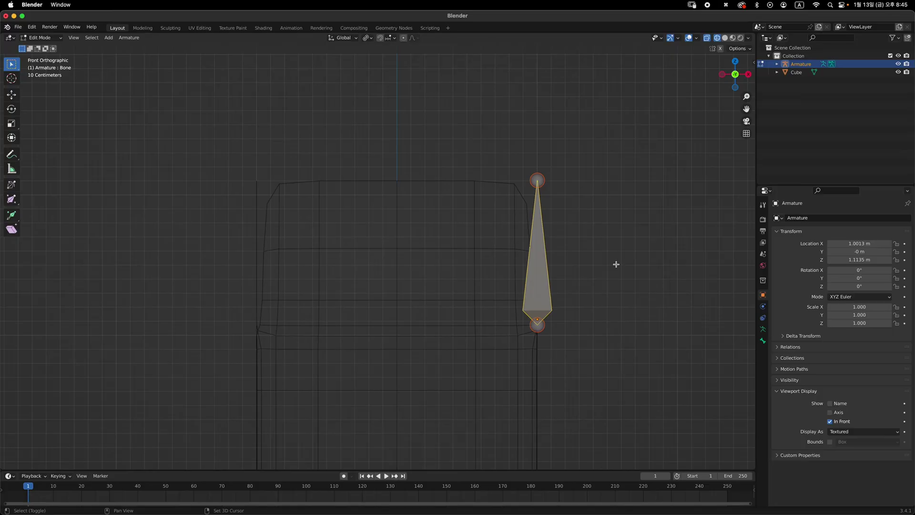
key("shift+d")
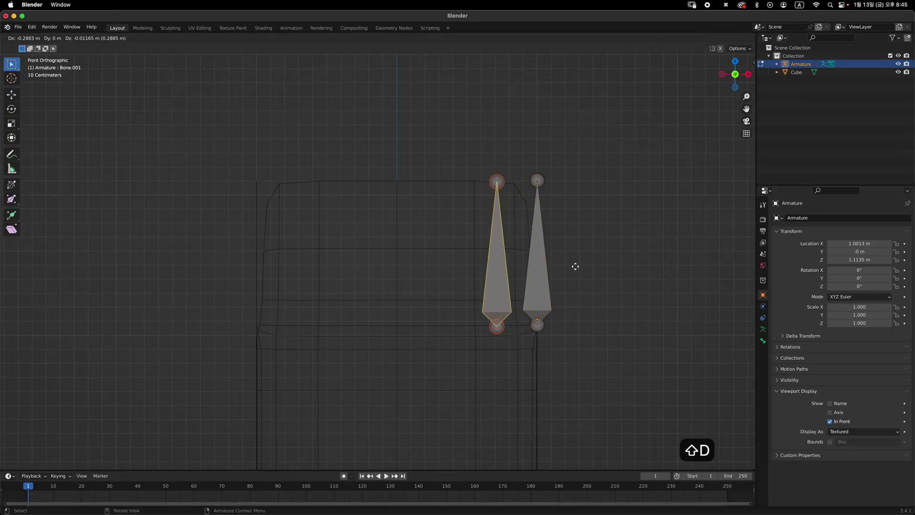
key("x")
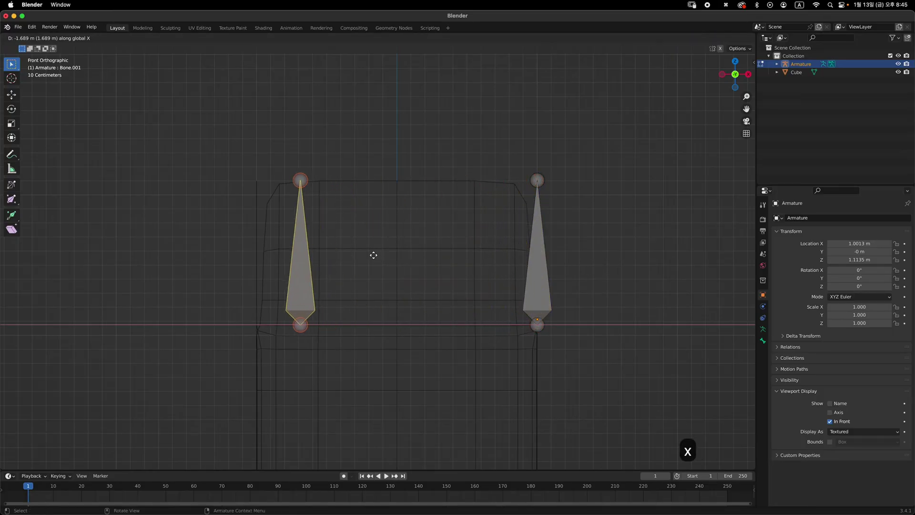
left_click(336, 252)
Check the copied bone's alignment in right and front views, and duplicate both bones together in place
middle_click_drag(335, 250, 256, 232)
key("grave")
left_click(450, 243)
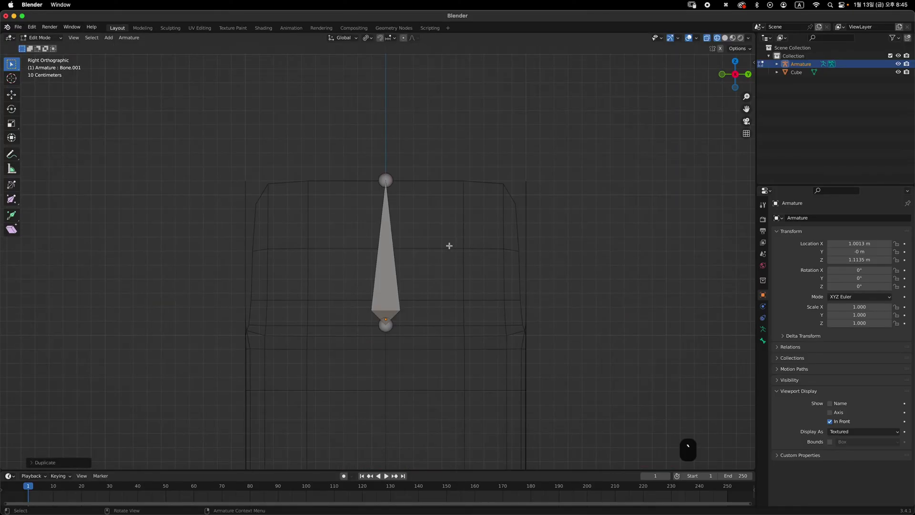
key("grave")
left_click(330, 161)
middle_click_drag(452, 252, 464, 254, "shift")
middle_click_drag(443, 252, 368, 221, "ctrl")
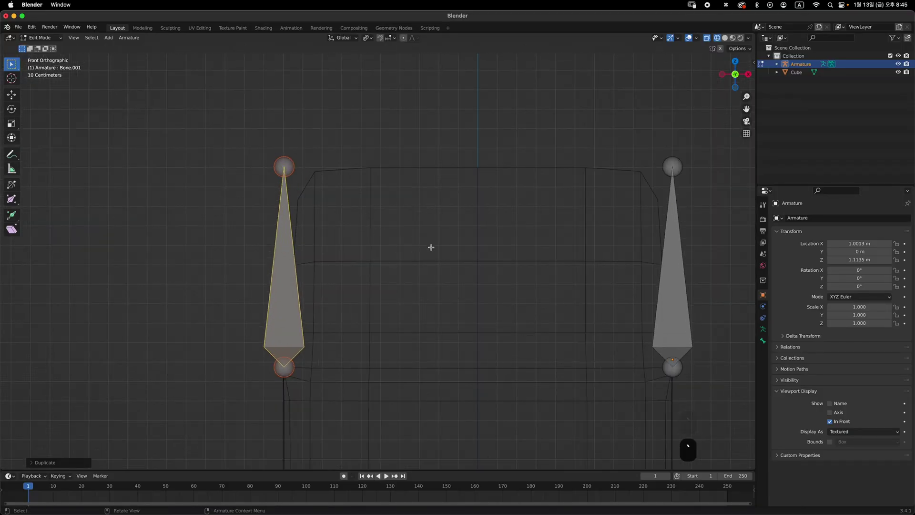
middle_click_drag(484, 198, 528, 262, "ctrl")
left_click(498, 249, "shift")
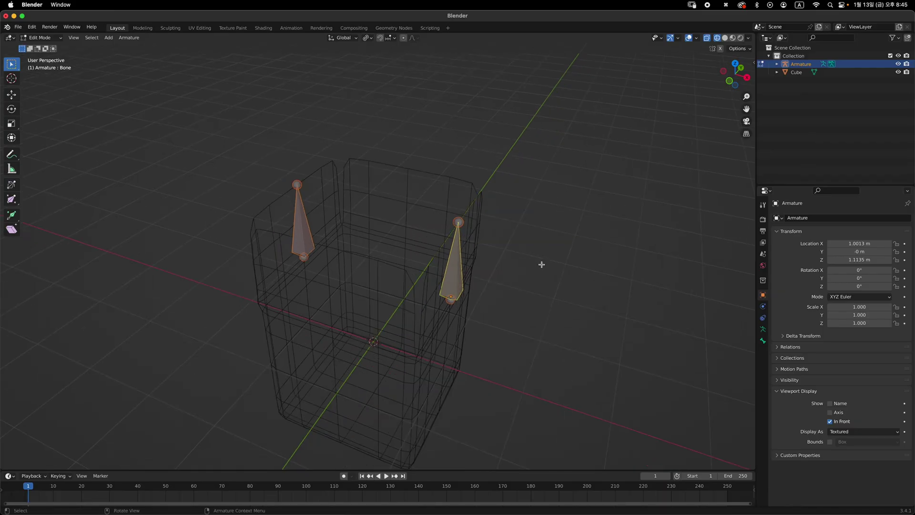
key("shift+d")
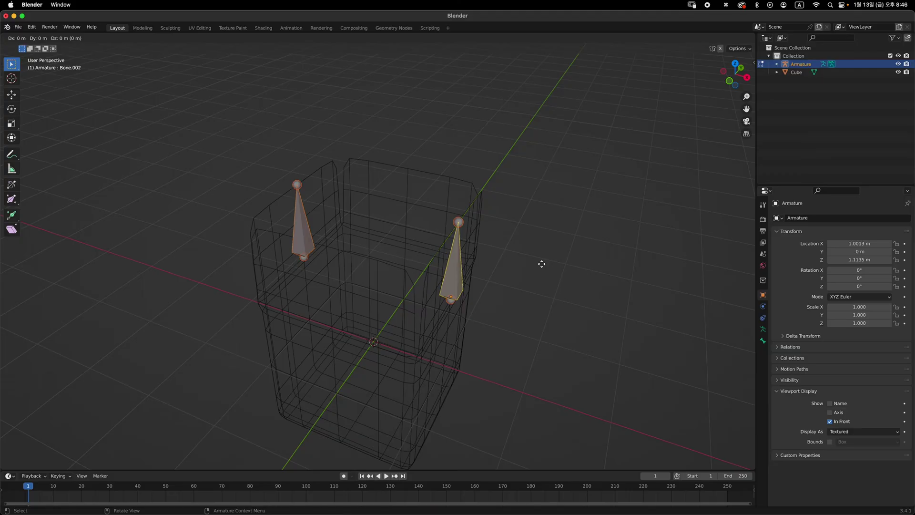
key("Return")
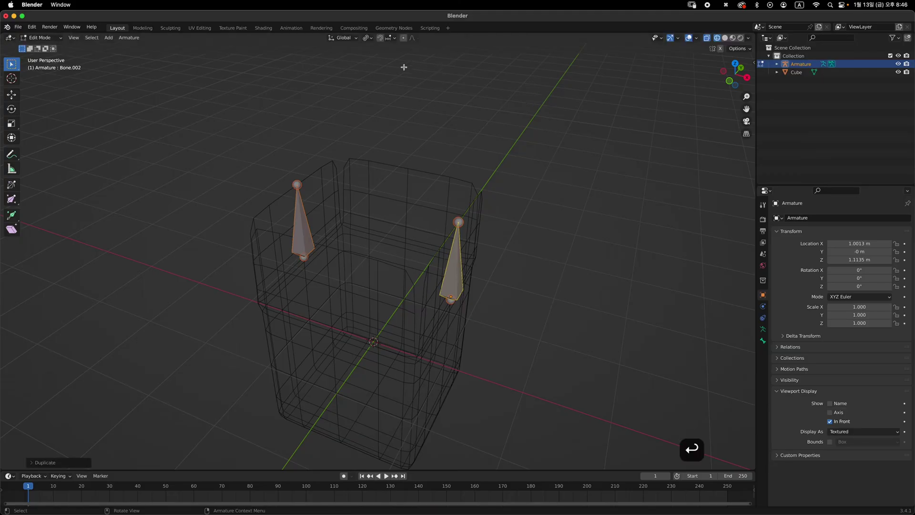
Set the transform pivot point to Median Point and rotate the two duplicated bones 90° about global Z
left_click(368, 38)
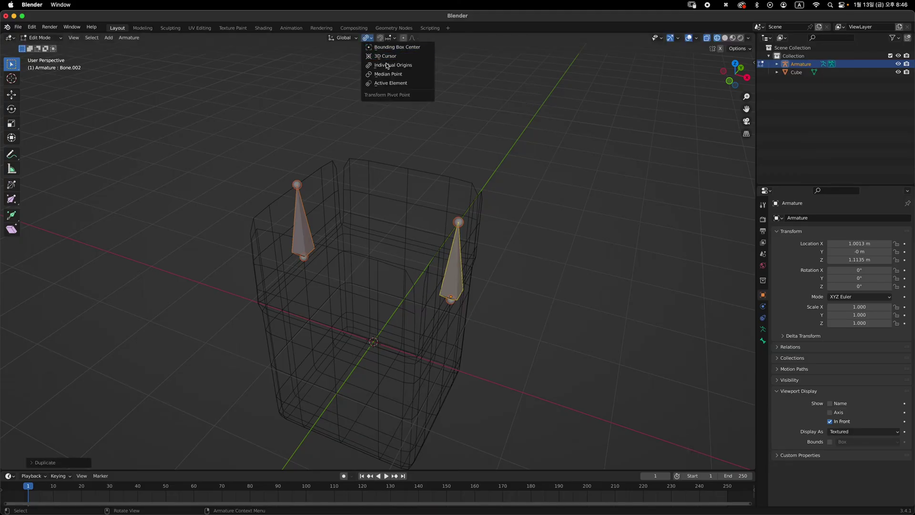
left_click(414, 75)
key("r")
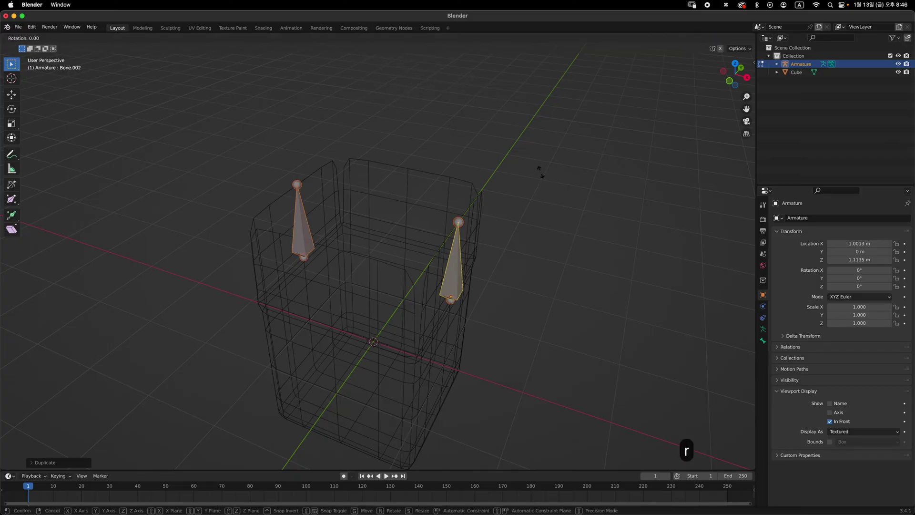
type("z")
type("90")
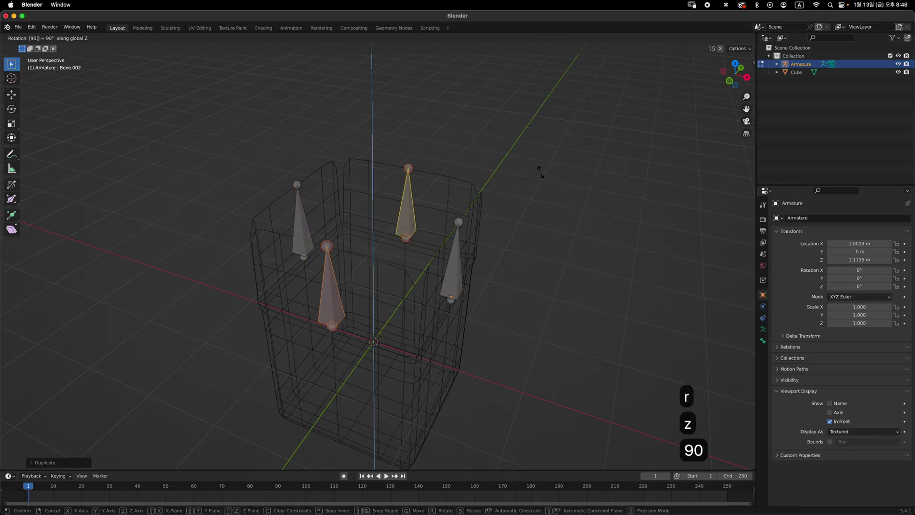
key("Return")
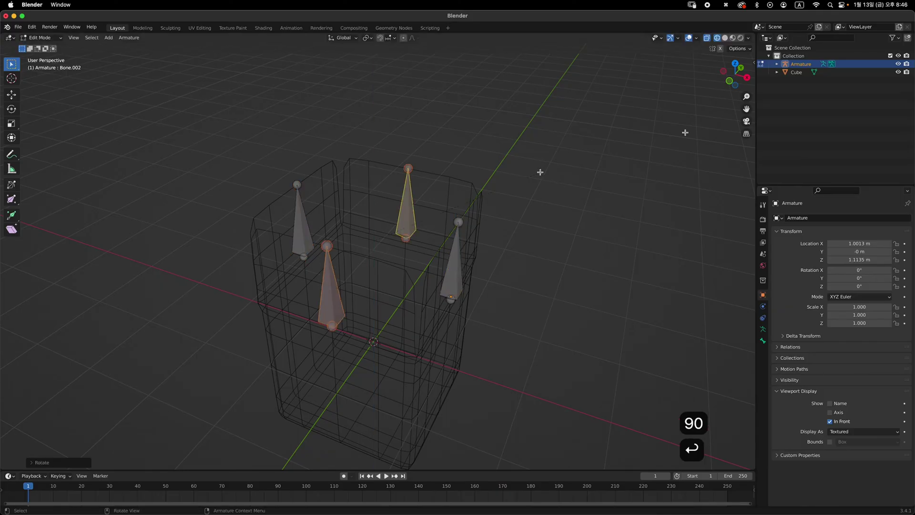
Check the four bones from several angles, return to Object Mode and switch the viewport to solid shading
middle_click_drag(539, 172, 575, 233)
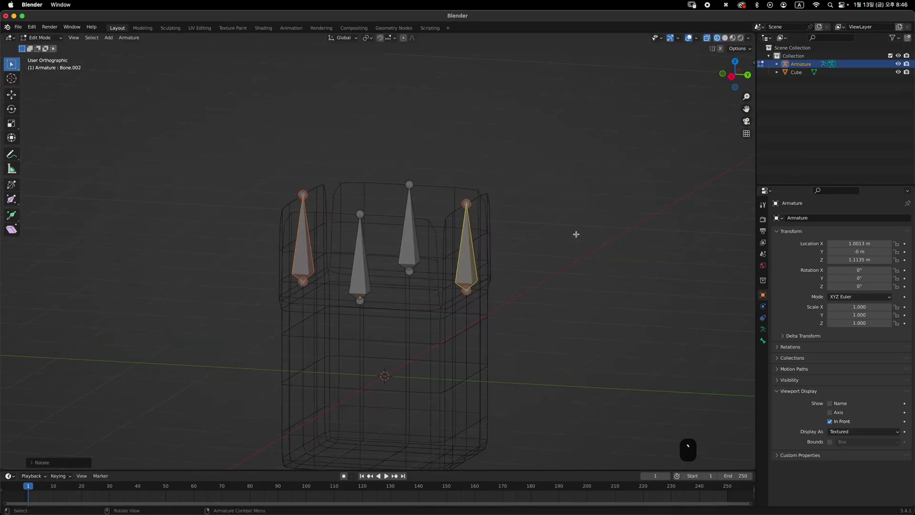
key("KP_1")
mouse_move(514, 229)
middle_mouse_down()
mouse_move(486, 239)
mouse_move(547, 231)
mouse_move(494, 249)
mouse_move(496, 239)
mouse_move(530, 235)
middle_mouse_up()
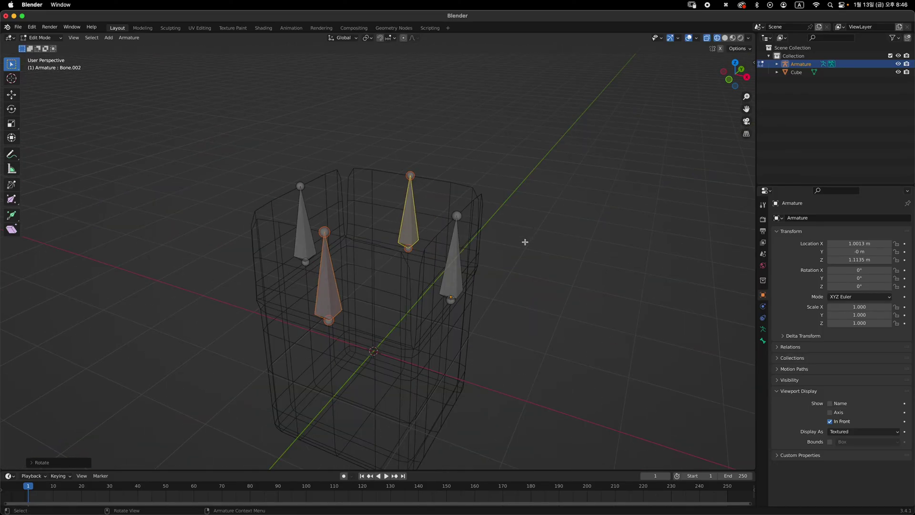
key("Tab")
key("grave")
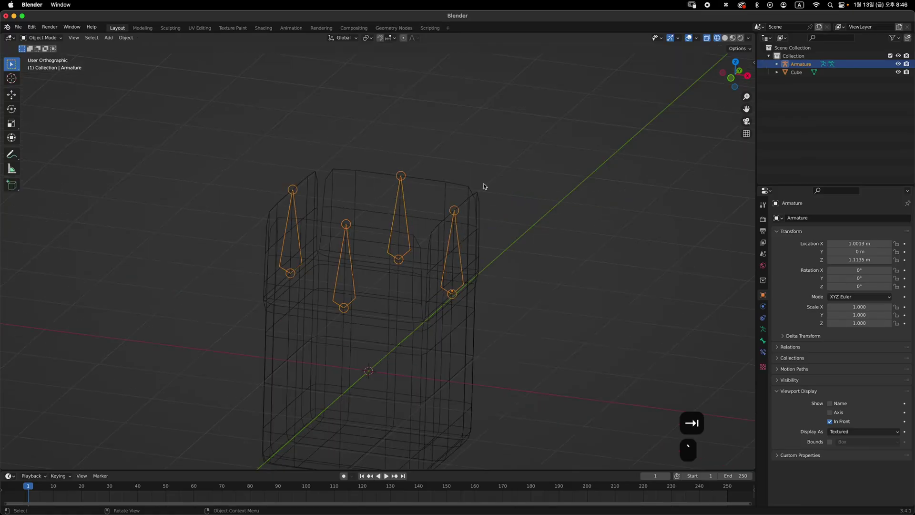
left_click(724, 38)
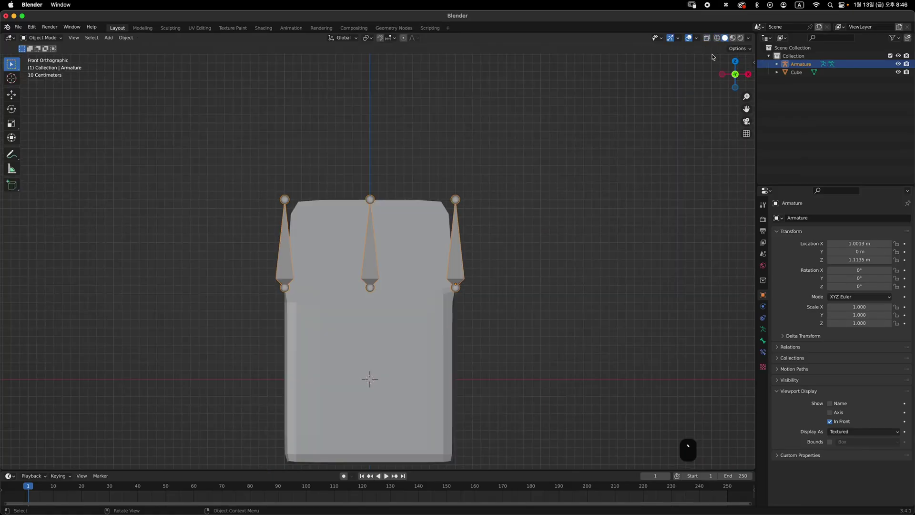
mouse_move(515, 222)
middle_mouse_down("shift")
mouse_move(502, 202)
mouse_move(578, 215)
middle_mouse_up("shift")
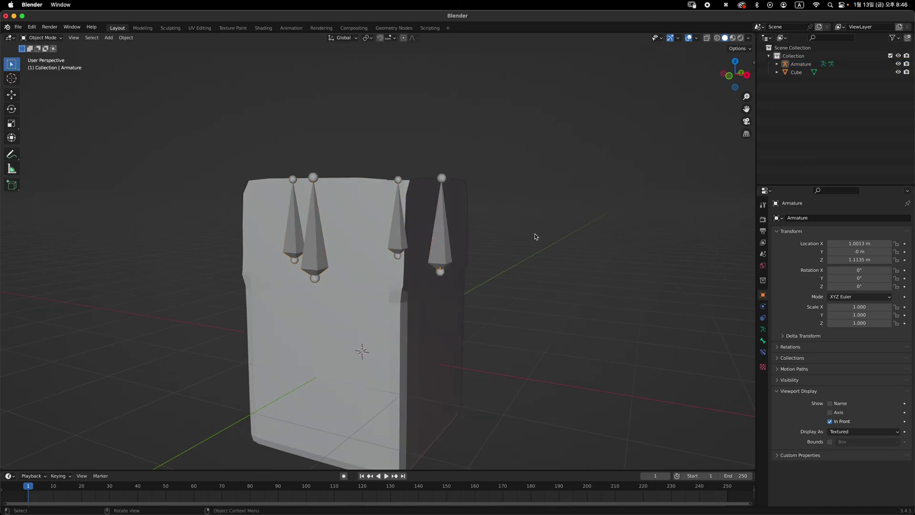
key("grave")
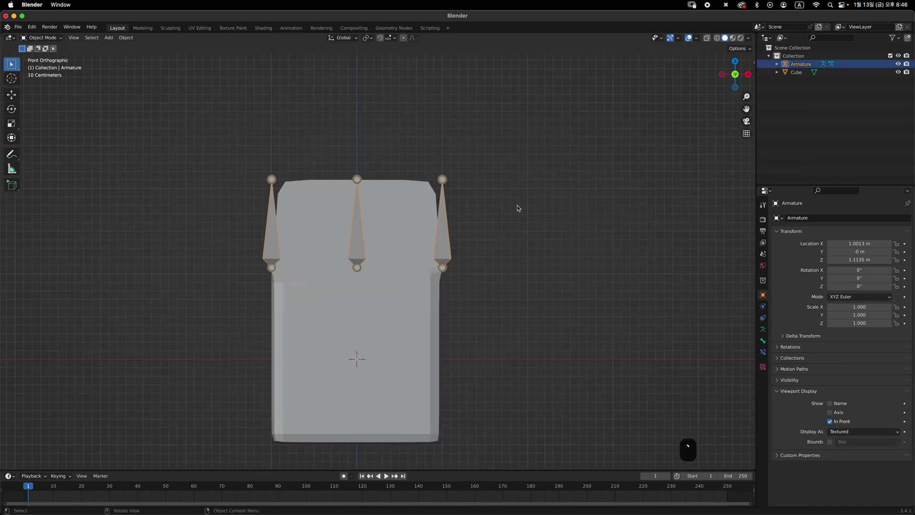
In the armature's Edit Mode, open the bone properties and rename the bone on the +X flap as Right
key("Tab")
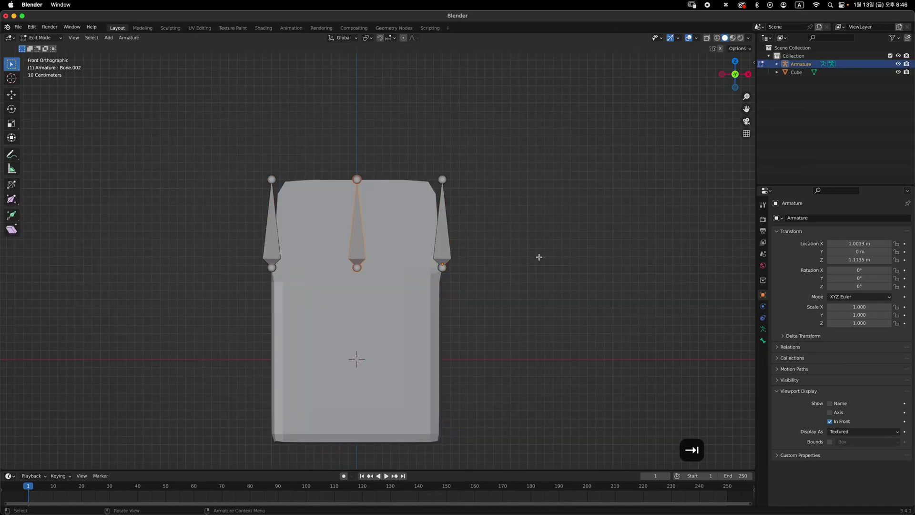
left_click(762, 341)
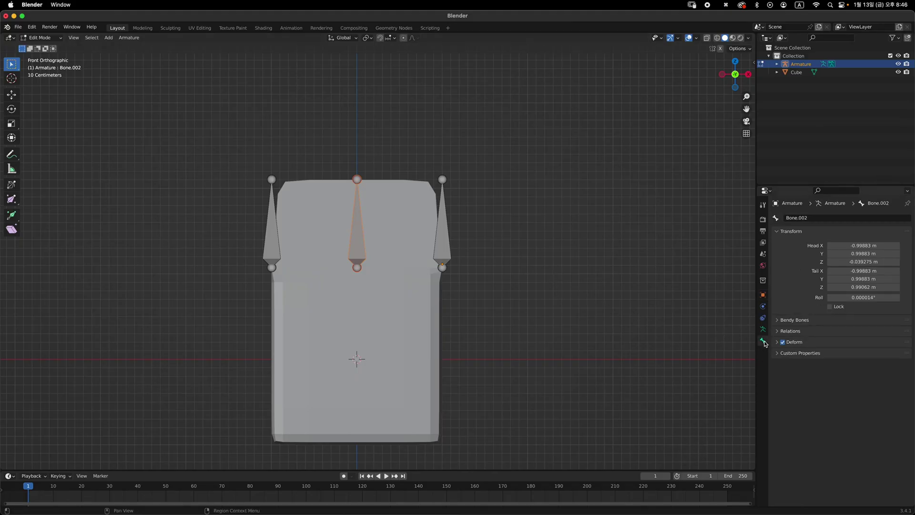
middle_click_drag(560, 244, 592, 258, "shift")
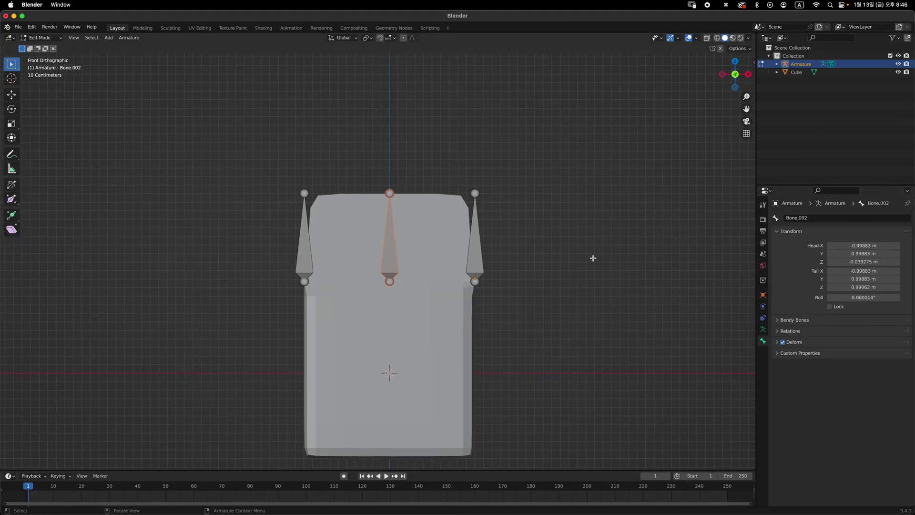
left_click(489, 251)
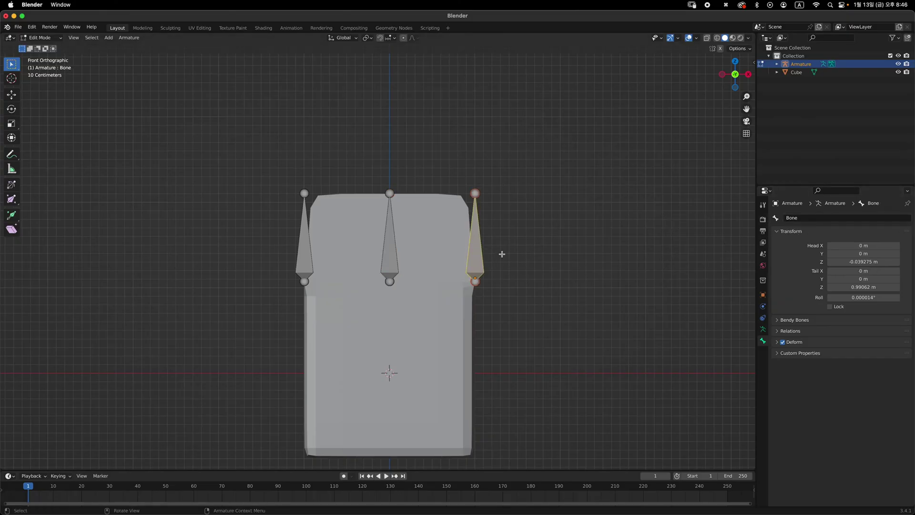
left_click(827, 219)
type("Right")
key("Return")
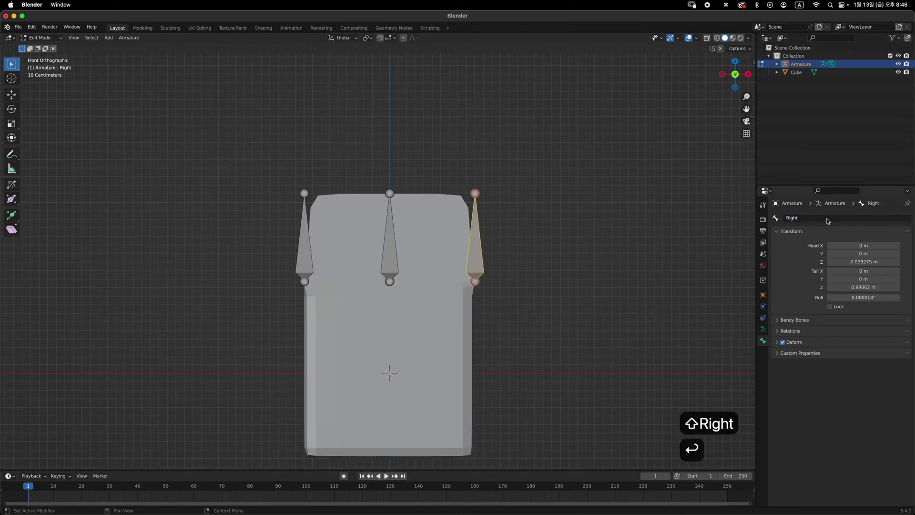
Rename the bone on the -X flap as Left
left_click(306, 247)
double_click(842, 216)
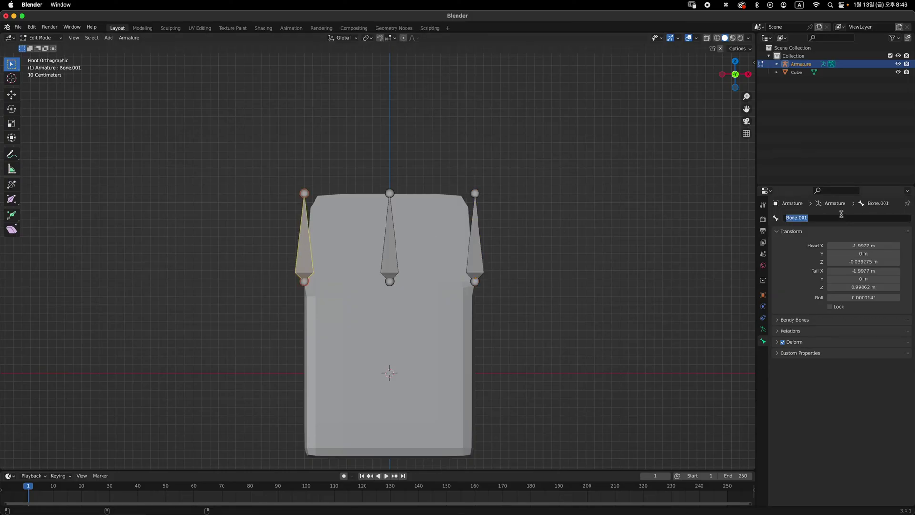
type("Left")
key("Return")
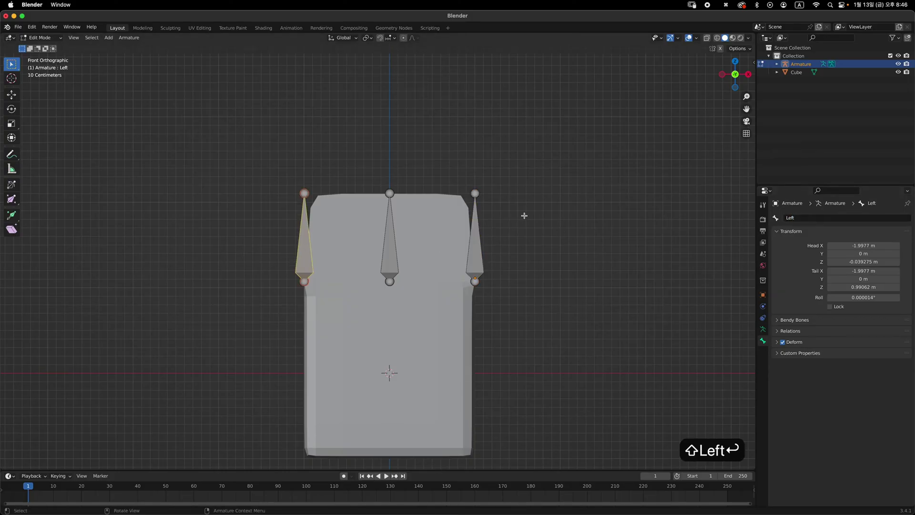
Rename the bone on the -Y flap as Front
middle_click_drag(486, 279, 372, 267)
left_click(339, 302)
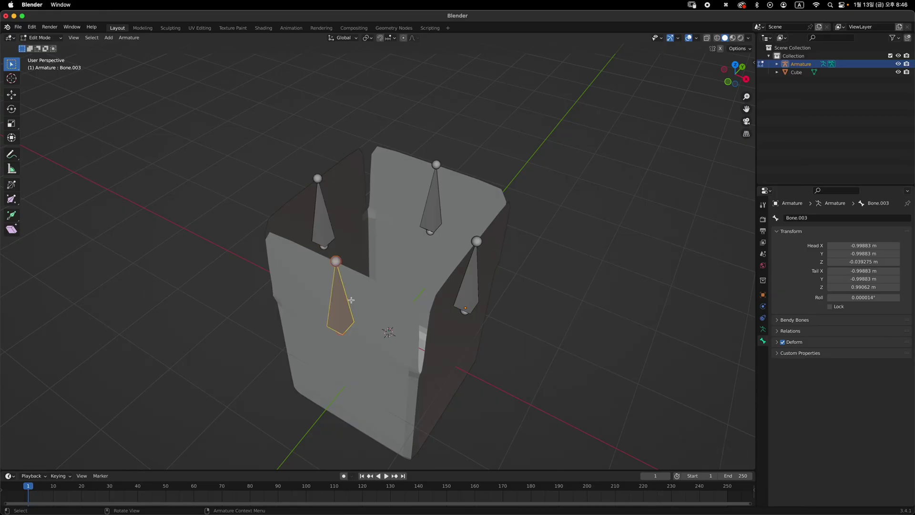
double_click(848, 218)
type("Front")
key("Return")
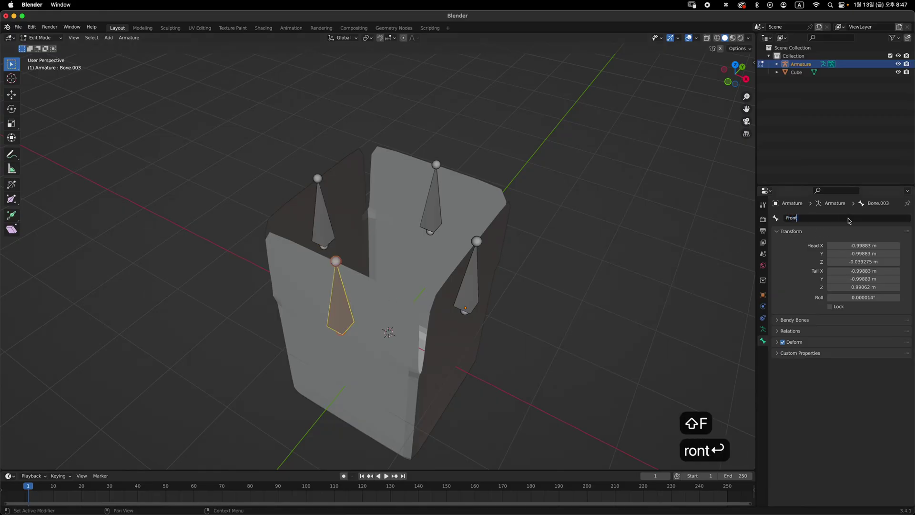
Rename the bone on the +Y flap as Back and return to Object Mode
left_click(436, 204)
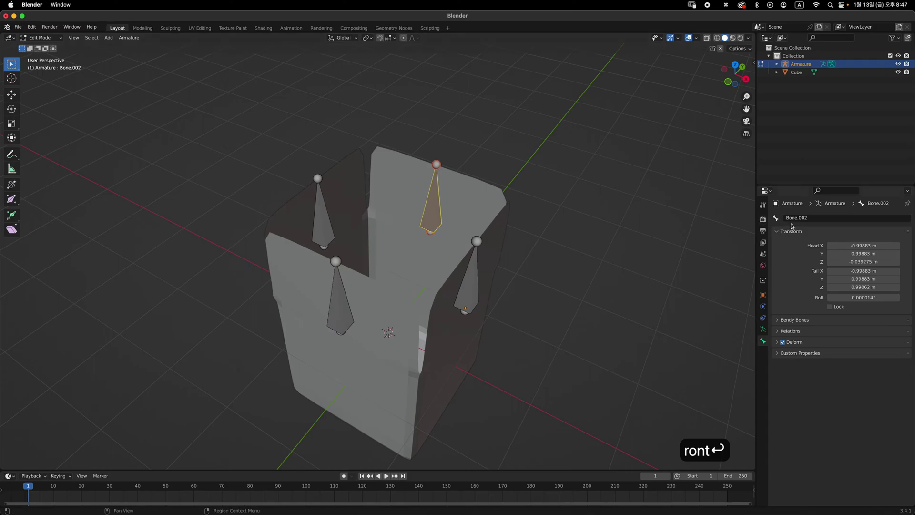
double_click(835, 217)
type("Back")
key("Return")
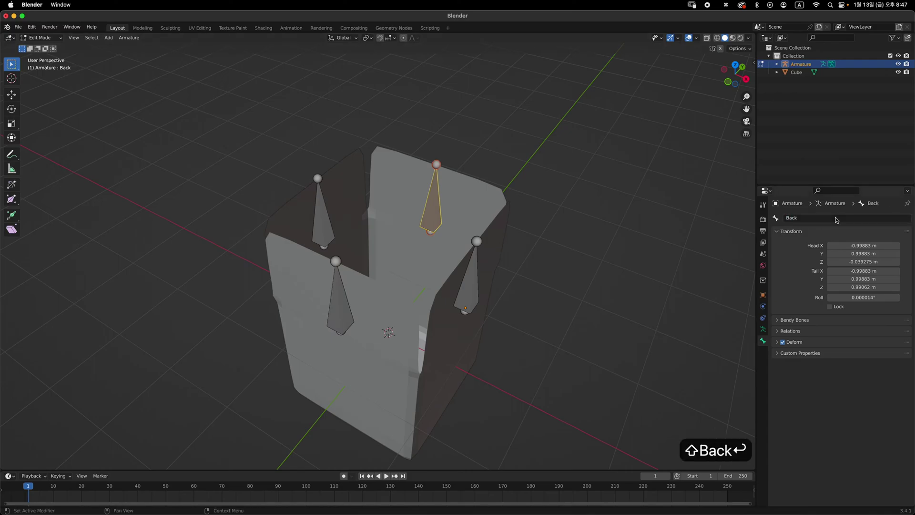
key("Tab")
Parent the cube to the armature using Armature Deform With Empty Groups, then clear the selection
key("grave")
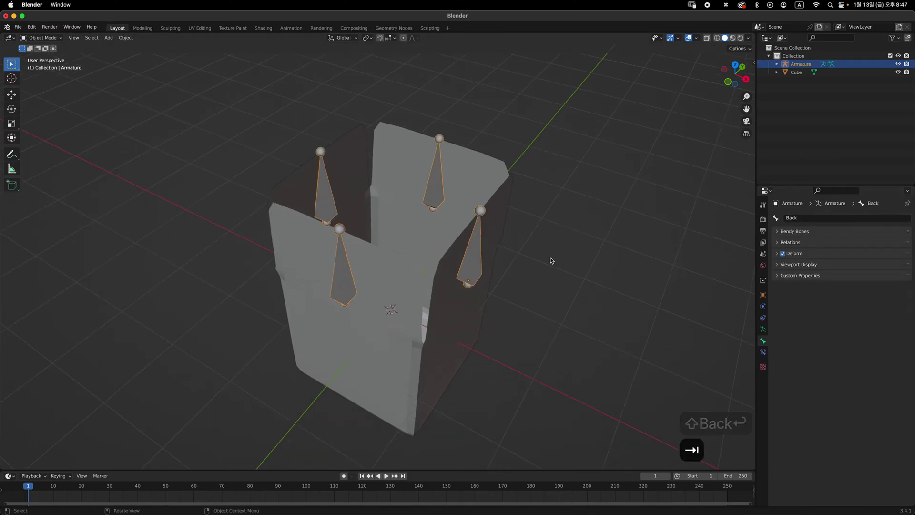
left_click(458, 311)
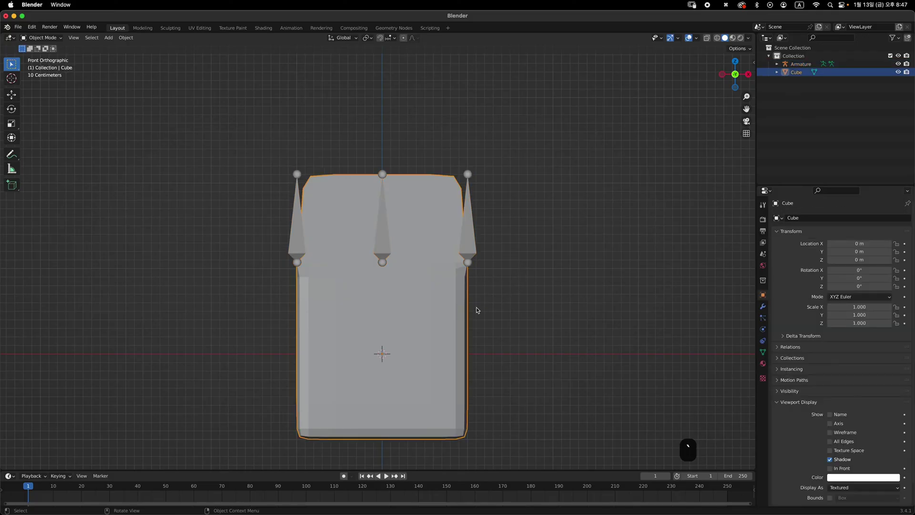
left_click(472, 242, "shift")
middle_click_drag(567, 265, 539, 256, "shift")
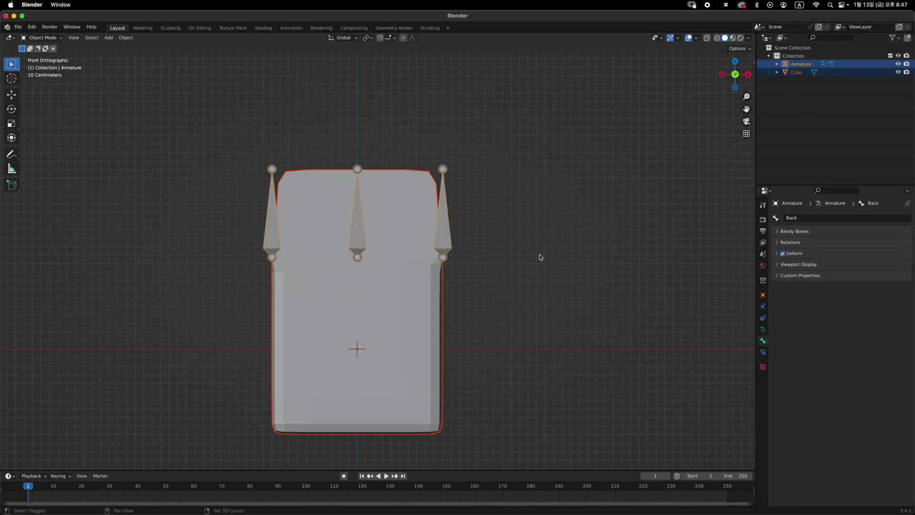
middle_click_drag(535, 288, 456, 214)
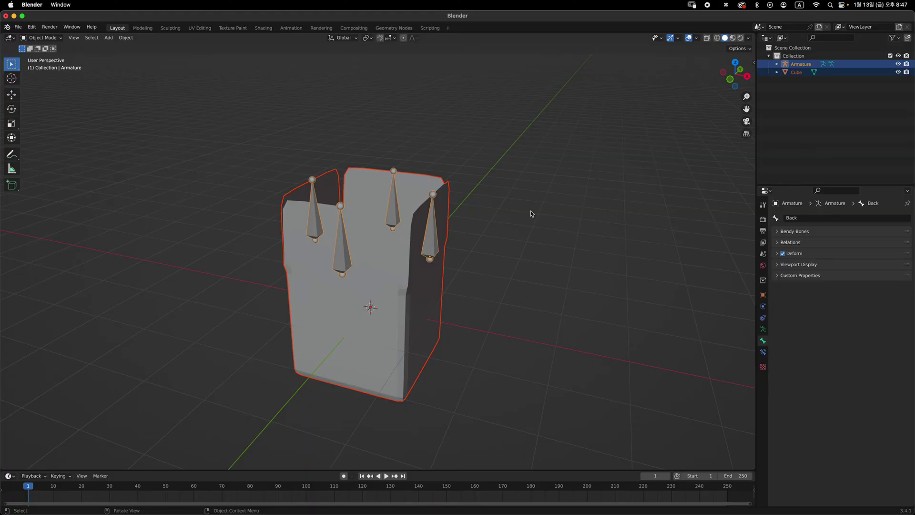
key("super+p")
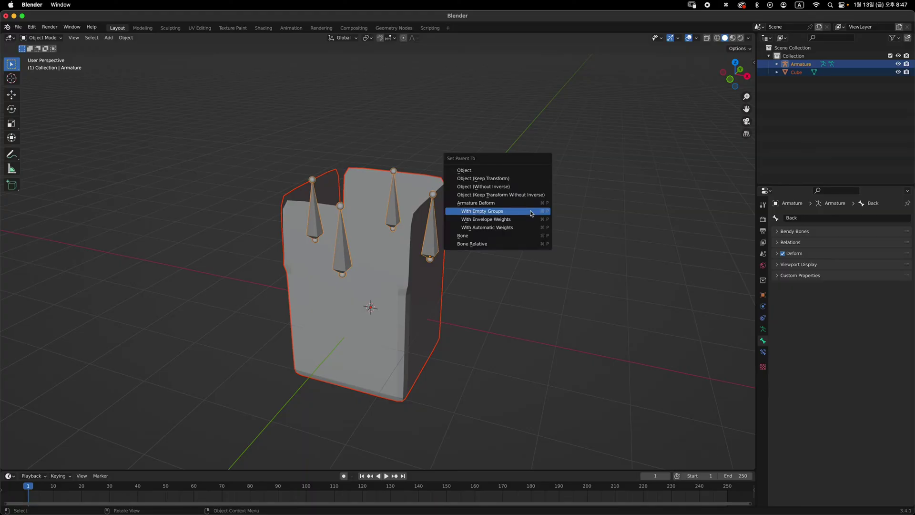
key("Up")
key("Down")
key("Return")
left_click(537, 267)
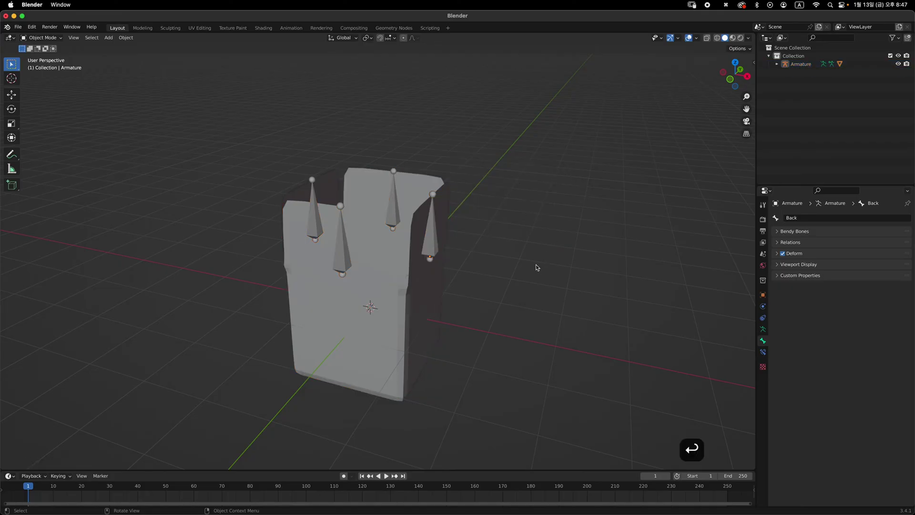
Select the cube and display its vertex groups in the object data properties
middle_click_drag(536, 265, 564, 247)
key("grave")
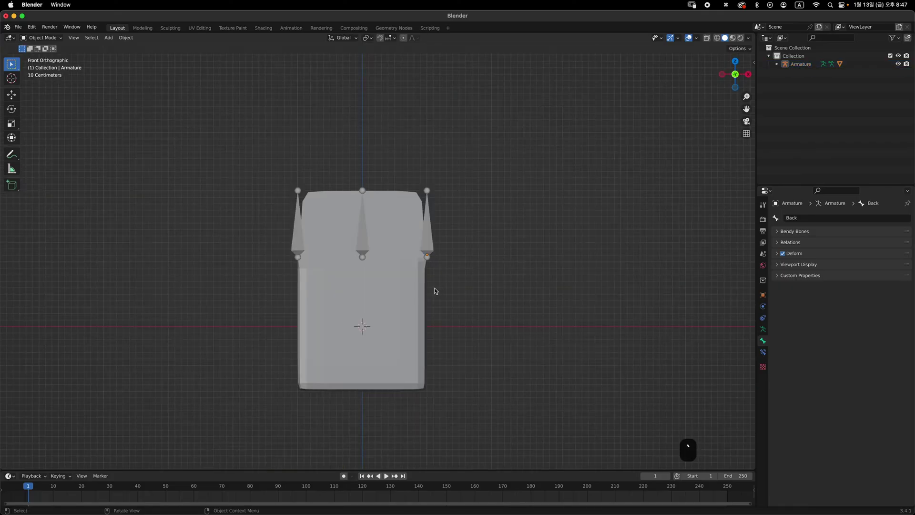
left_click(413, 292)
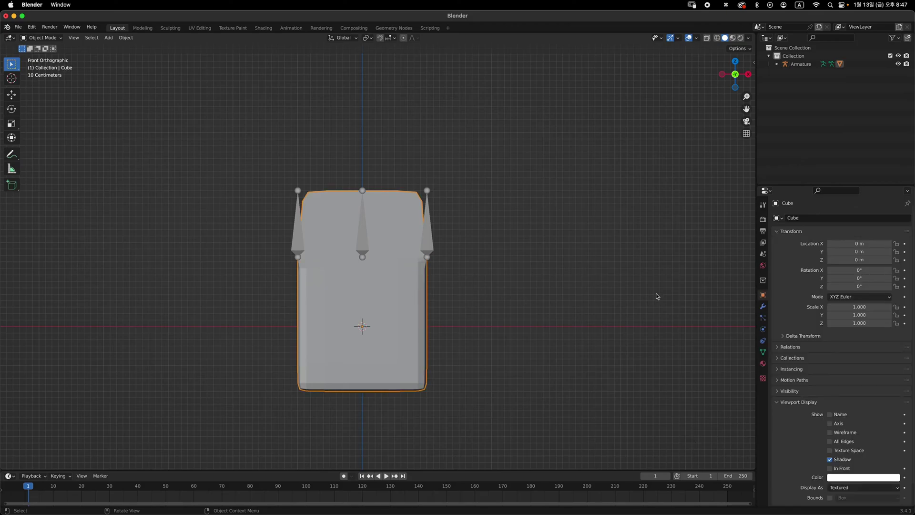
left_click(763, 353)
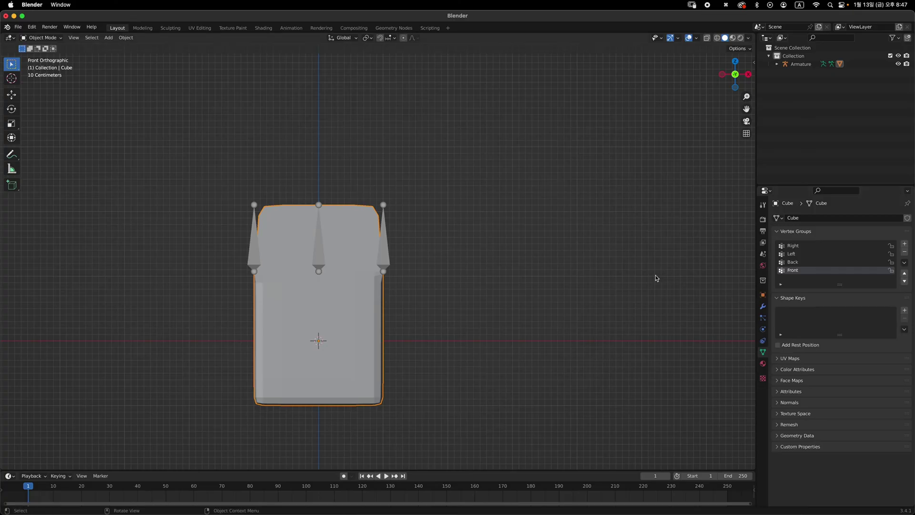
middle_click_drag(656, 278, 437, 288)
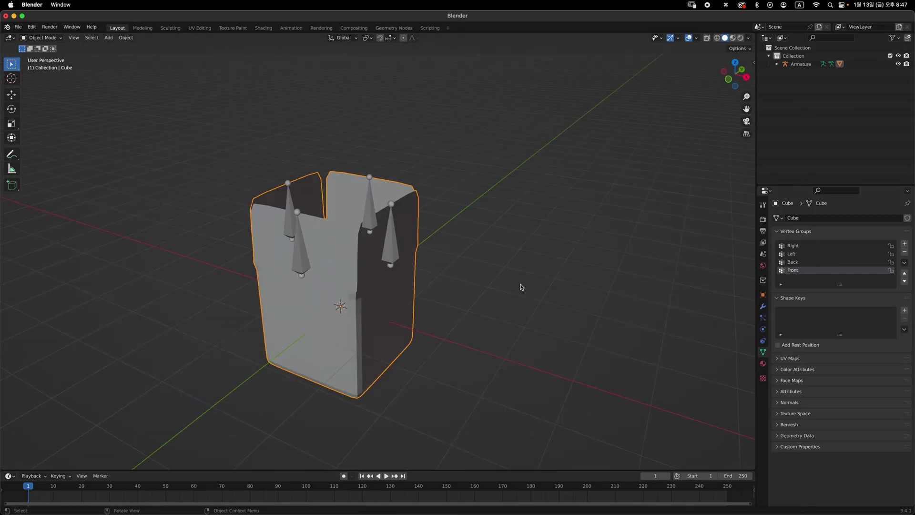
middle_click_drag(521, 286, 401, 240)
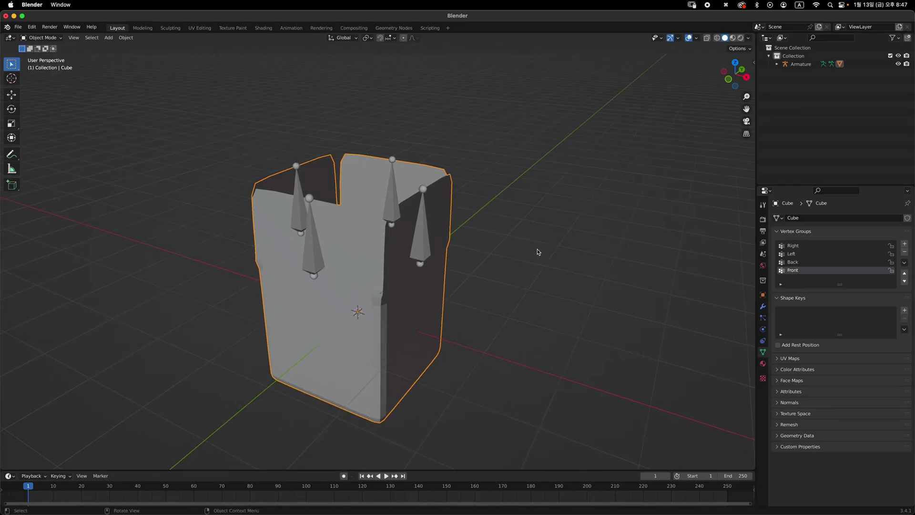
Enter the cube's Edit Mode, make the Right vertex group active and switch to face selection
key("Tab")
middle_click_drag(561, 247, 460, 251)
left_click(518, 257)
mouse_move(506, 230)
middle_mouse_down()
mouse_move(496, 220)
mouse_move(505, 224)
middle_mouse_up()
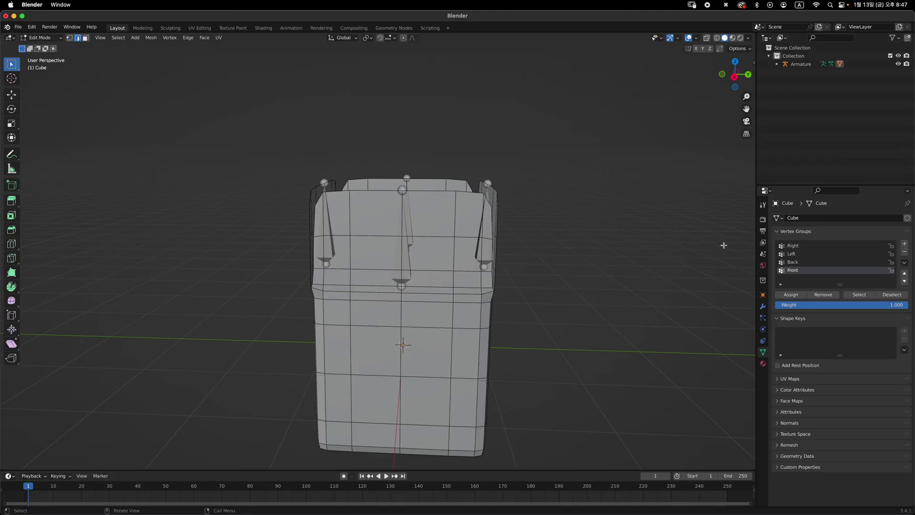
left_click(819, 246)
middle_click_drag(552, 260, 379, 217)
key("3")
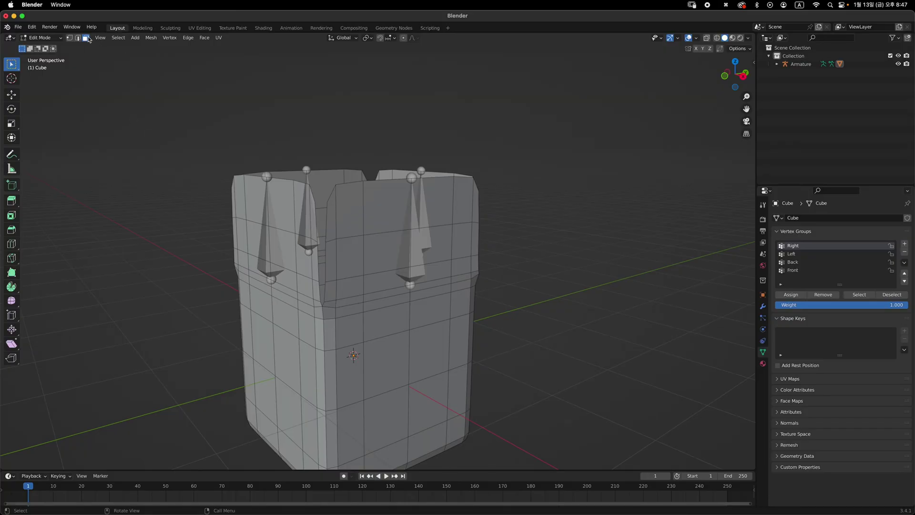
Select the three face rows of the +X flap and assign them to the Right vertex group with weight 1.000
left_click(365, 208, "alt")
middle_click_drag(365, 207, 342, 212)
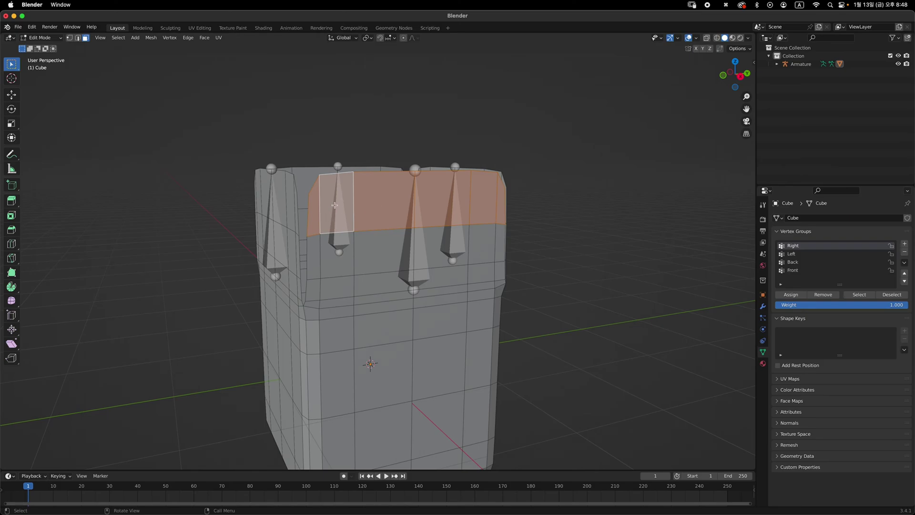
middle_click_drag(452, 200, 476, 238)
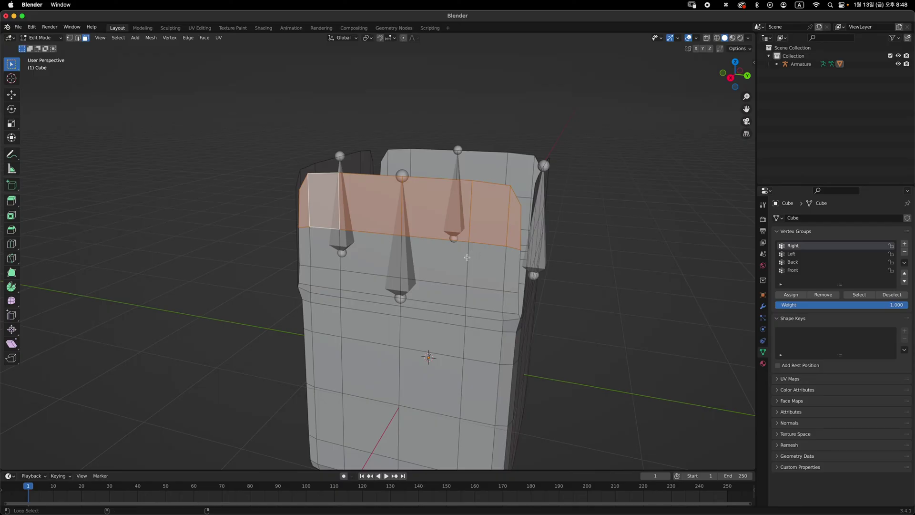
left_click(466, 257, "alt+shift")
left_click(469, 298, "alt+shift")
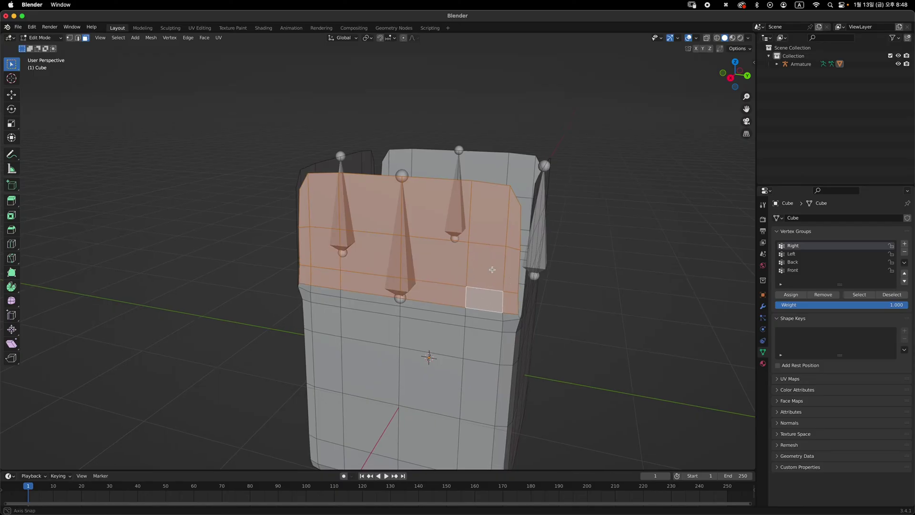
middle_click_drag(491, 269, 661, 266)
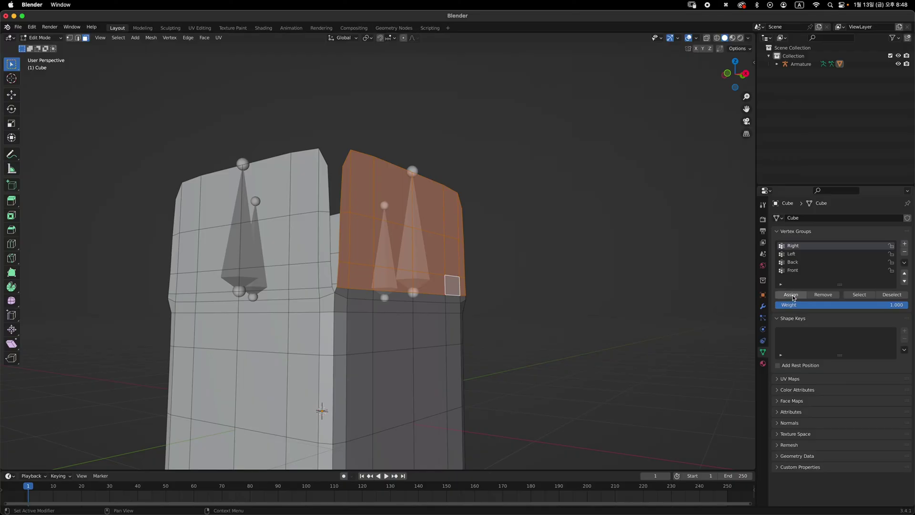
middle_click_drag(458, 286, 477, 286)
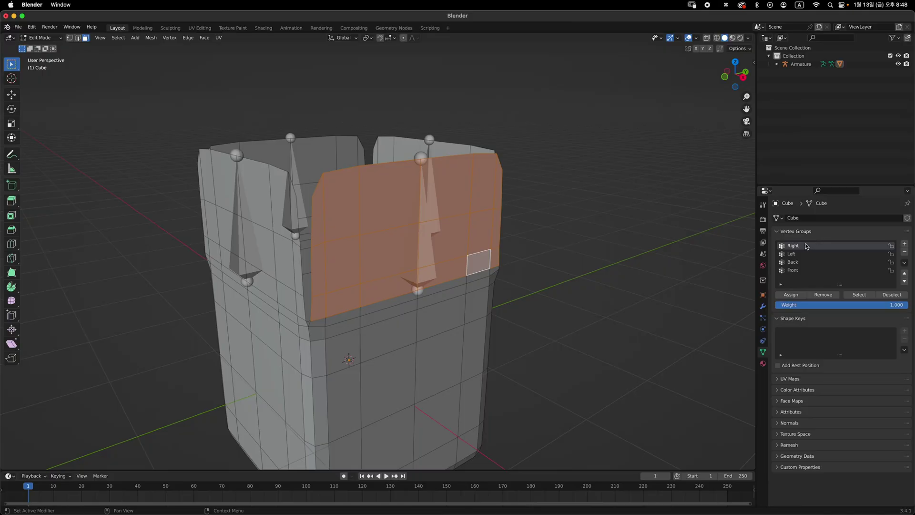
middle_click_drag(579, 251, 539, 269)
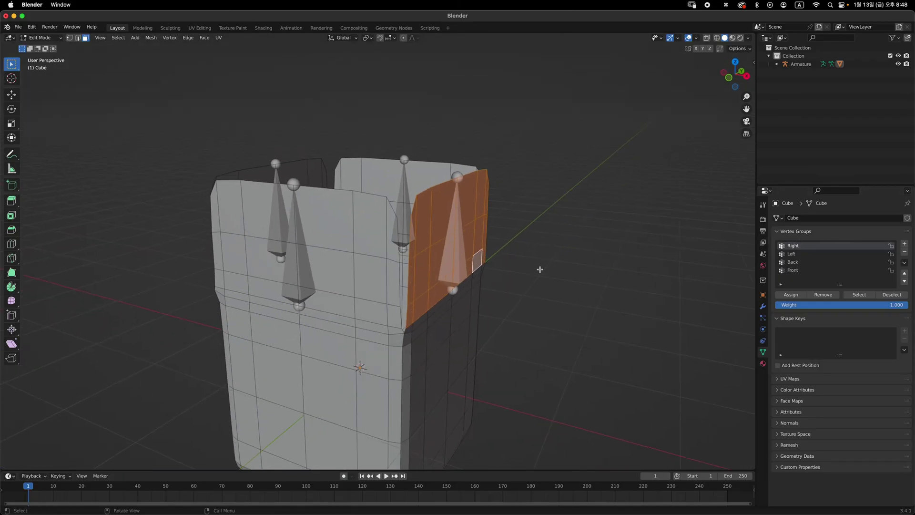
Select the three face rows of the -X flap and assign them to the Left vertex group with weight 1.000
left_click(790, 253)
middle_click_drag(481, 267, 464, 269)
left_click(388, 237)
middle_click_drag(383, 228, 368, 229)
left_click(366, 221, "alt")
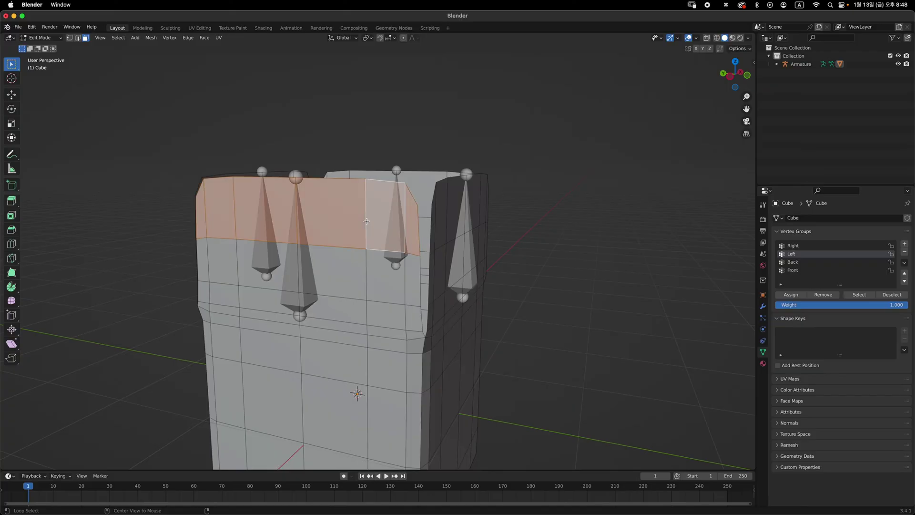
left_click(369, 274, "alt+shift")
left_click(376, 326, "alt+shift")
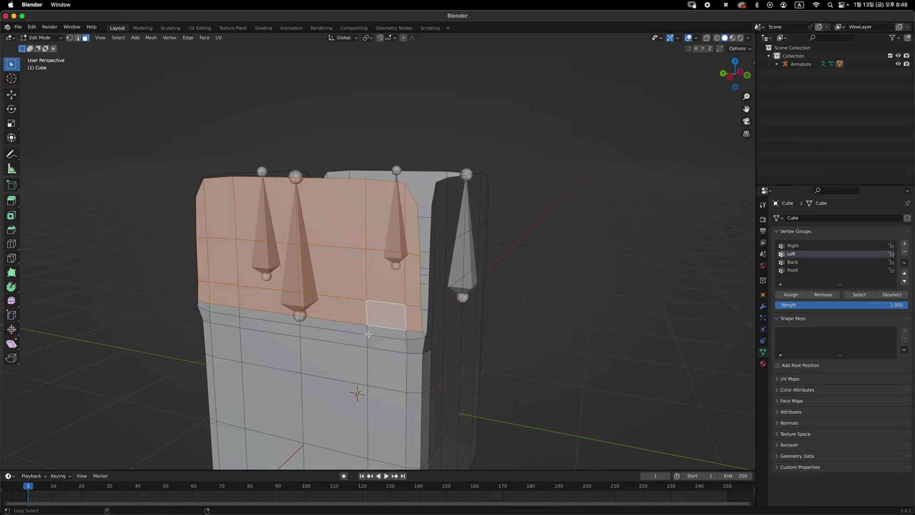
middle_click_drag(381, 318, 415, 288)
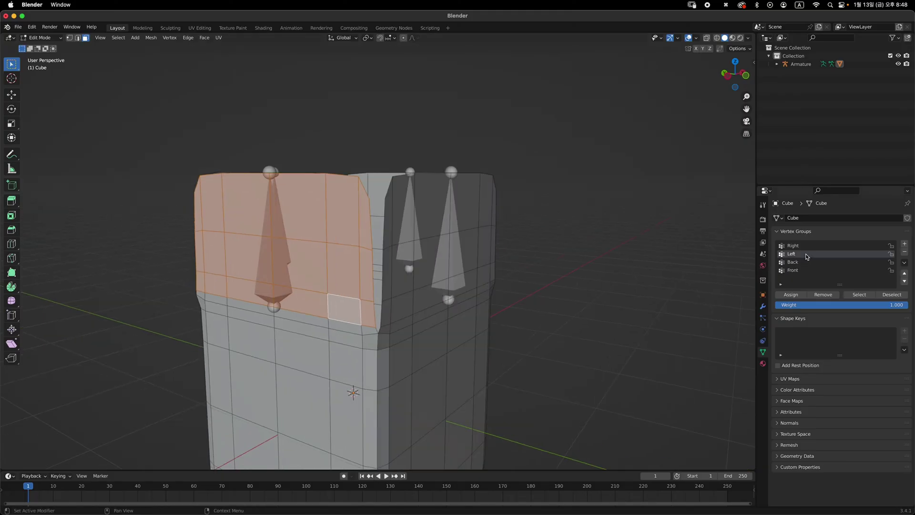
middle_click_drag(503, 281, 380, 274)
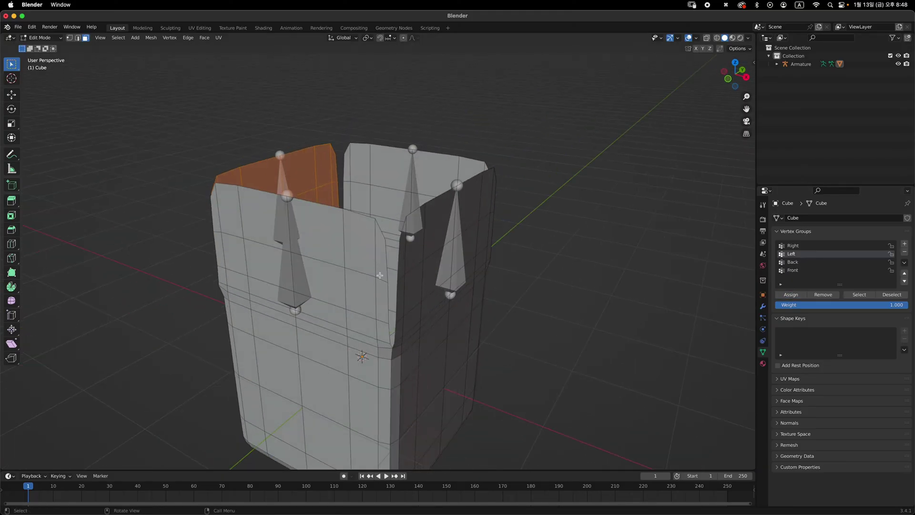
Select the three face rows of the -Y flap and assign them to the Front vertex group with weight 1.000
left_click(351, 250, "alt")
left_click(350, 295, "alt+shift")
left_click(348, 320, "alt+shift")
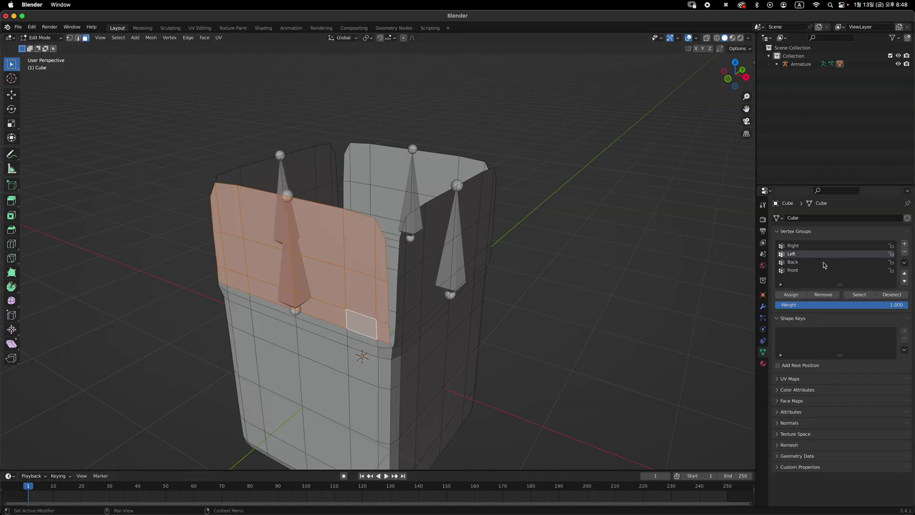
left_click(808, 270)
left_click(795, 295)
Assign the three face rows of the +Y flap to the Back vertex group with weight 1.000 and deselect everything
middle_click_drag(621, 285, 440, 230)
left_click(397, 234, "alt")
left_click(396, 291, "alt+shift")
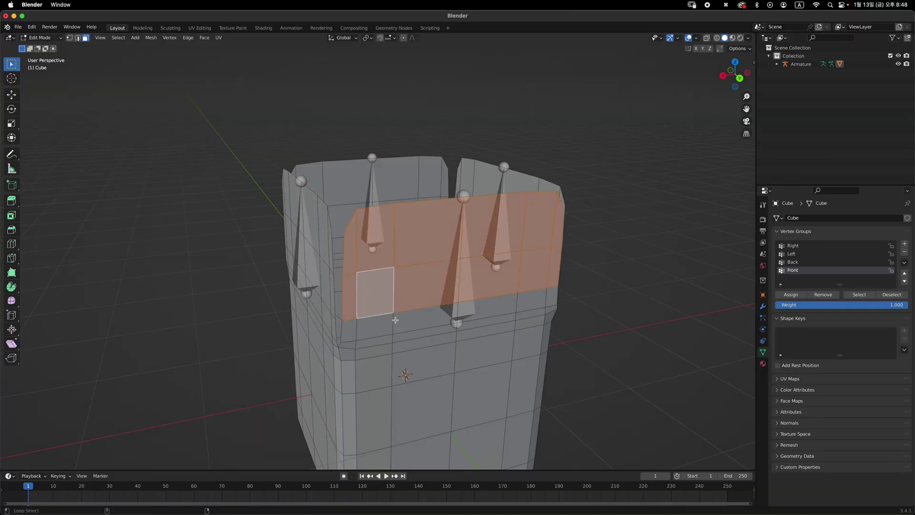
left_click(395, 320, "alt+shift")
left_click(806, 262)
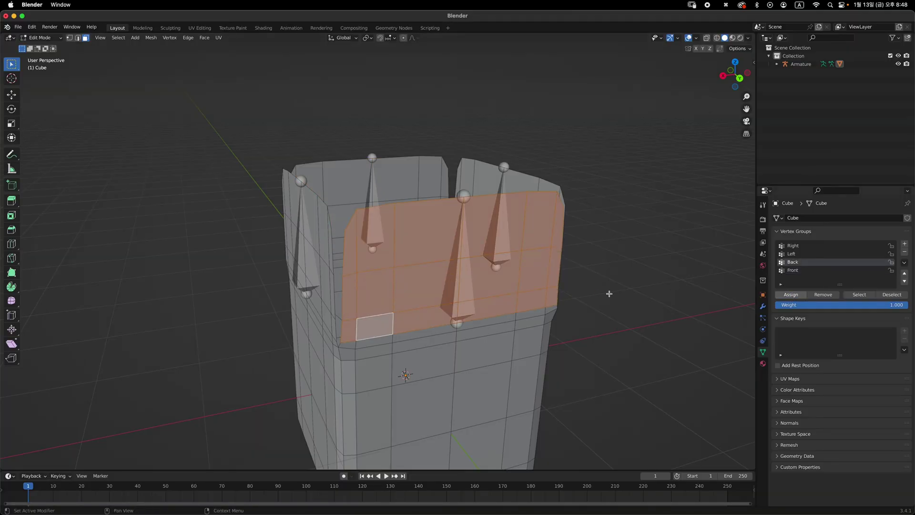
mouse_move(608, 293)
middle_mouse_down()
mouse_move(603, 280)
mouse_move(613, 280)
mouse_move(602, 278)
middle_mouse_up()
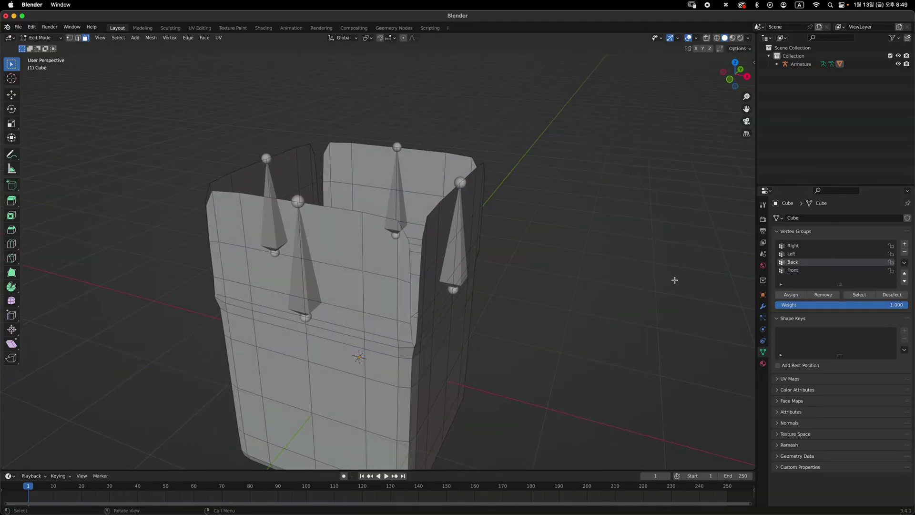
Check the flap assignments by selecting the faces of the Right, Left, Back and Front vertex groups in turn
left_click(805, 245)
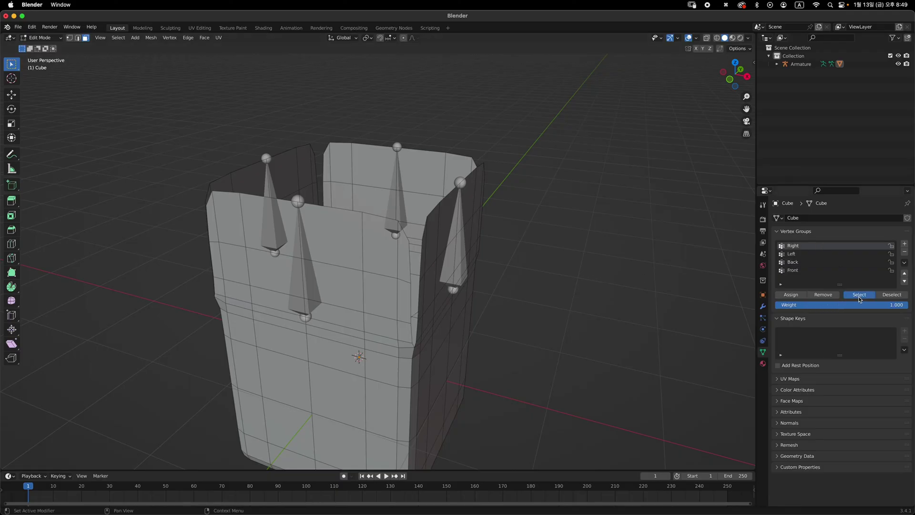
left_click(859, 295)
middle_click_drag(474, 223, 665, 236)
left_click(810, 254)
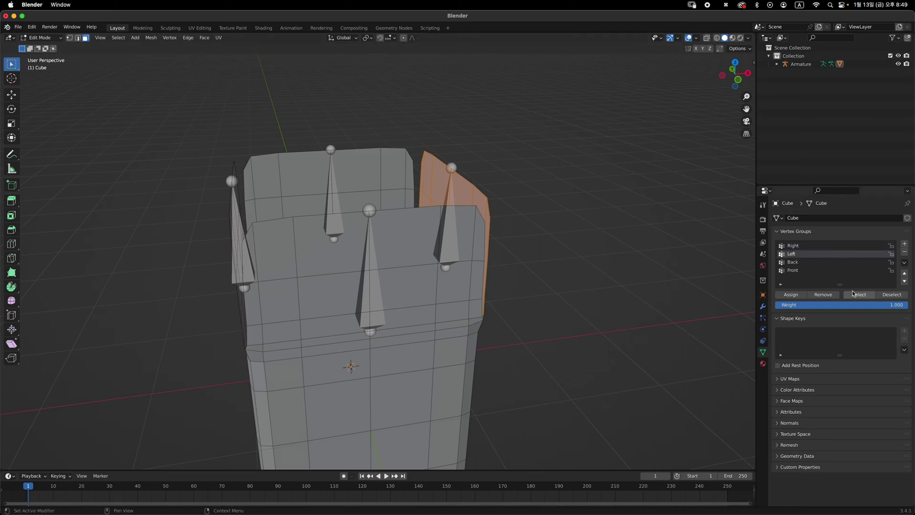
left_click(860, 295)
left_click(831, 263)
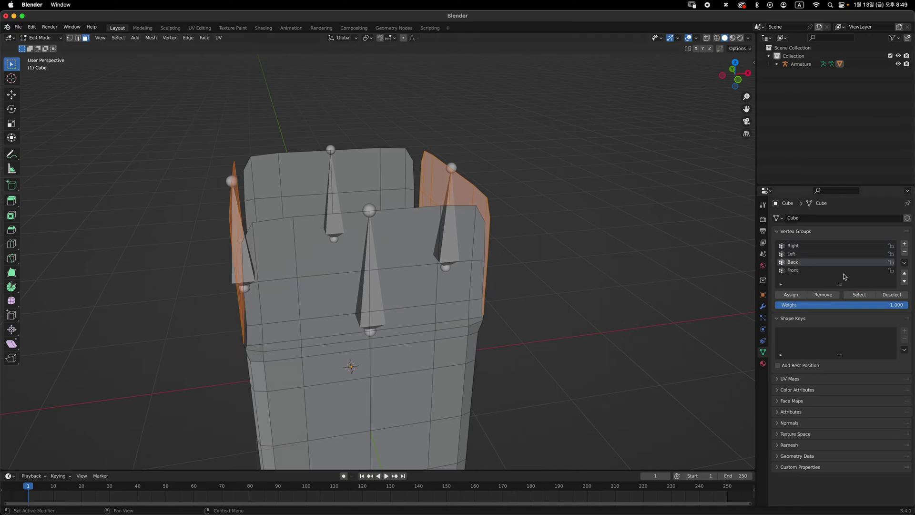
left_click(859, 295)
left_click(829, 270)
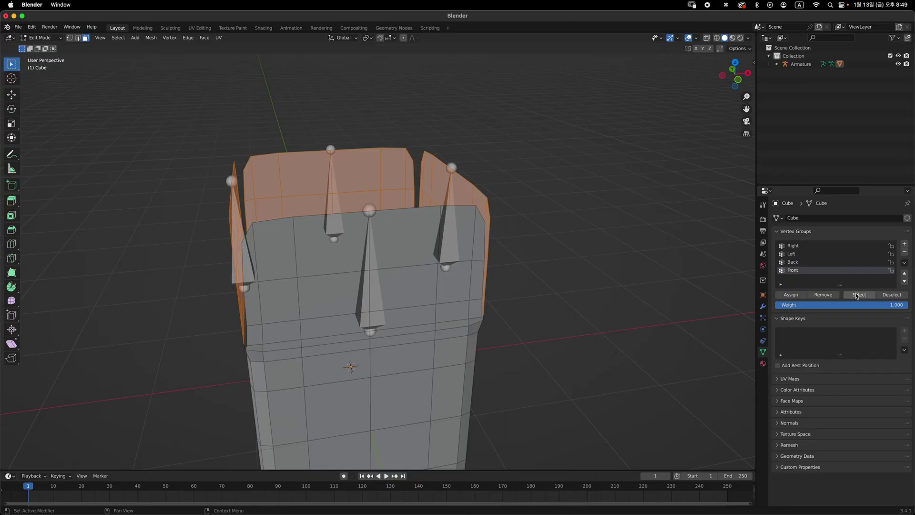
left_click(857, 296)
middle_click_drag(556, 265, 430, 263)
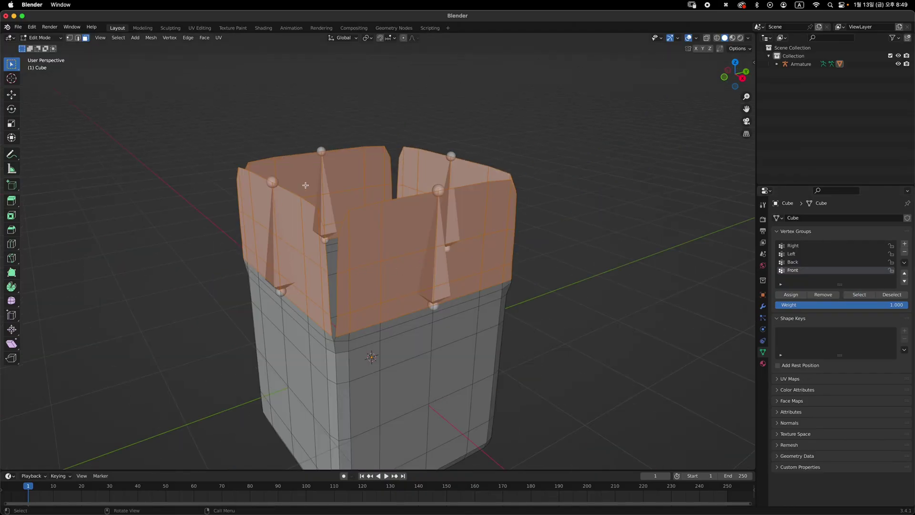
middle_click_drag(558, 254, 555, 273)
scroll(548, 272, "down", 2)
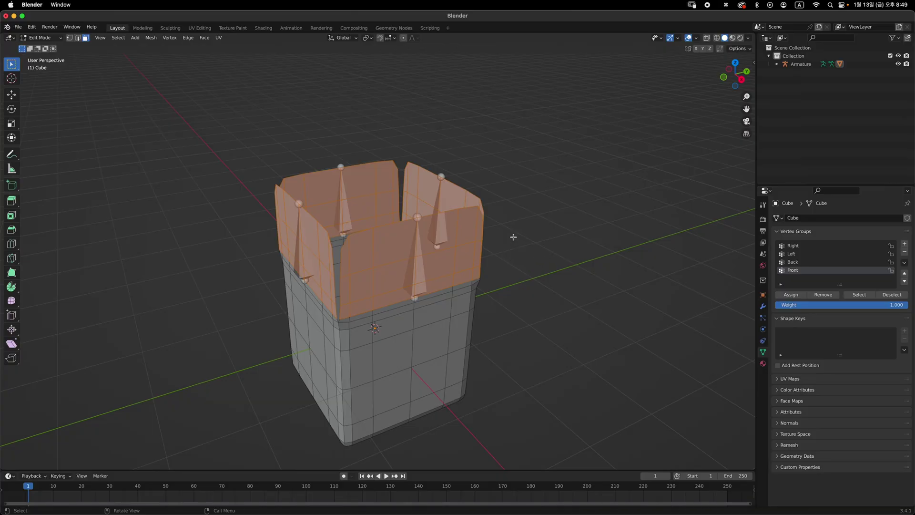
Leave mesh editing, select the armature and switch it to Pose Mode in the front orthographic view
middle_click_drag(544, 230, 564, 257)
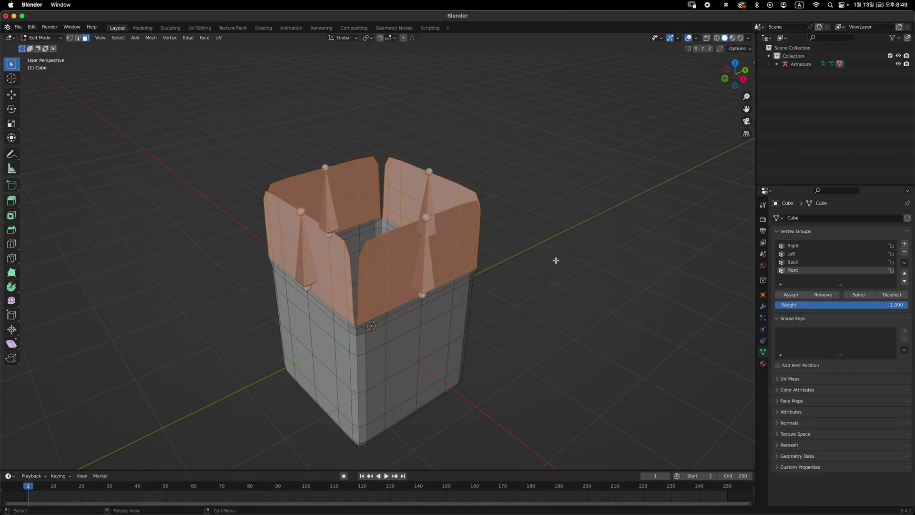
key("Tab")
left_click(435, 268)
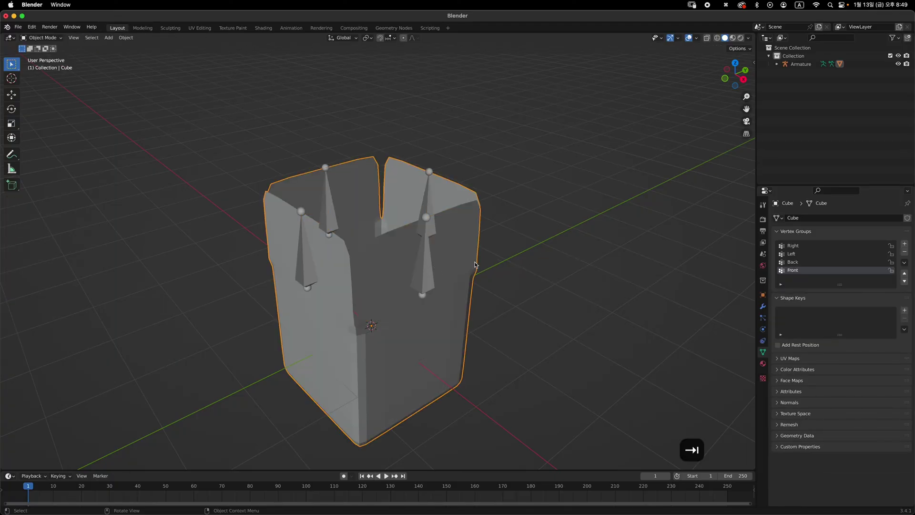
left_click(427, 259)
key("grave")
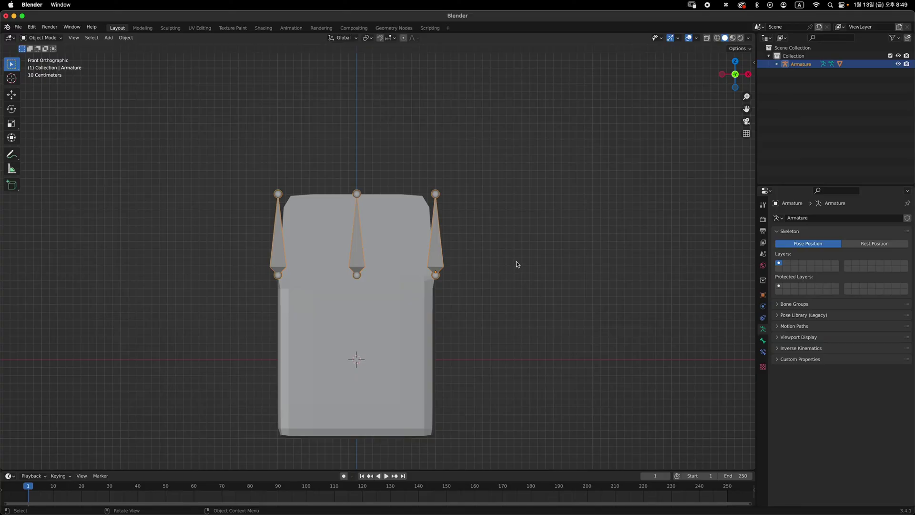
left_click(54, 40)
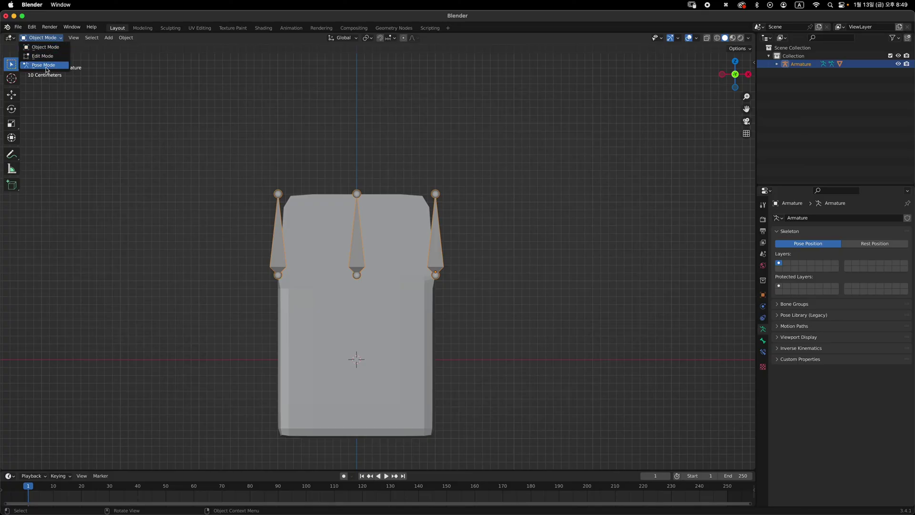
left_click(54, 70)
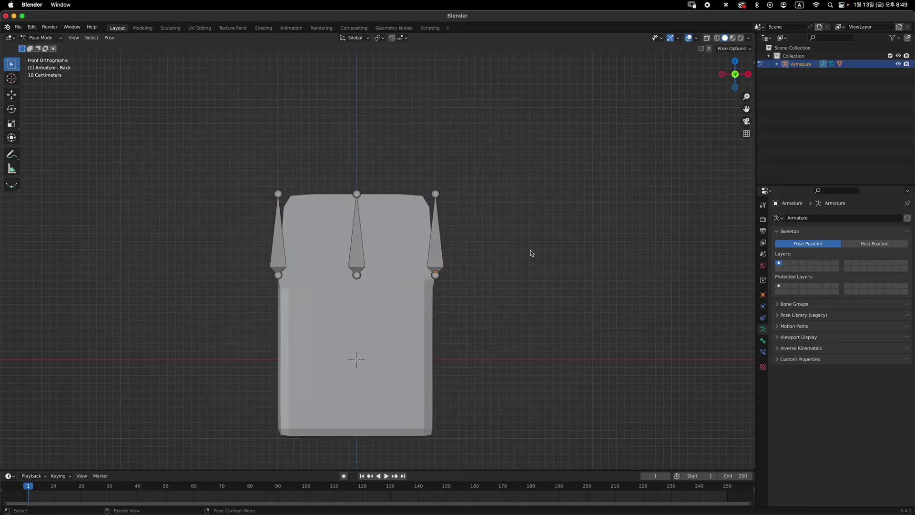
Rotate the Right bone outward by about 68° in the front view to fold its flap open
left_click(447, 242)
key("r")
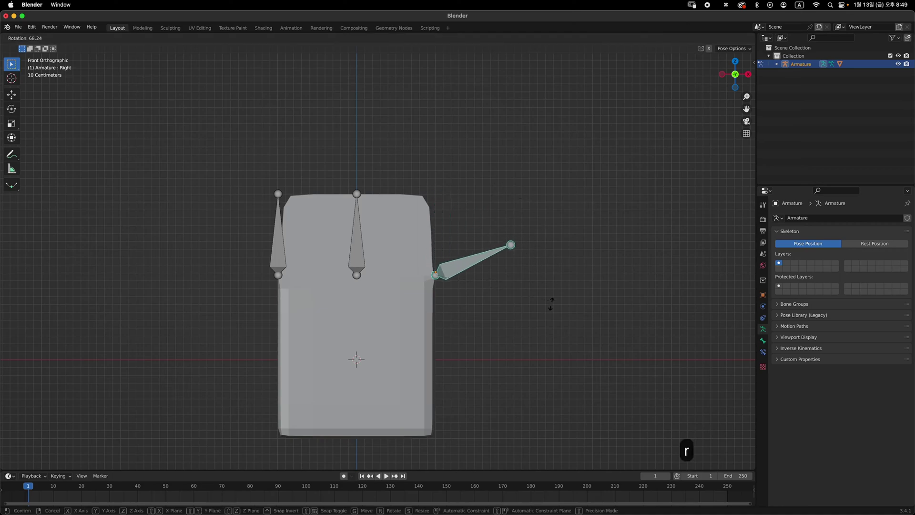
left_click(551, 303)
middle_click_drag(537, 263, 438, 250)
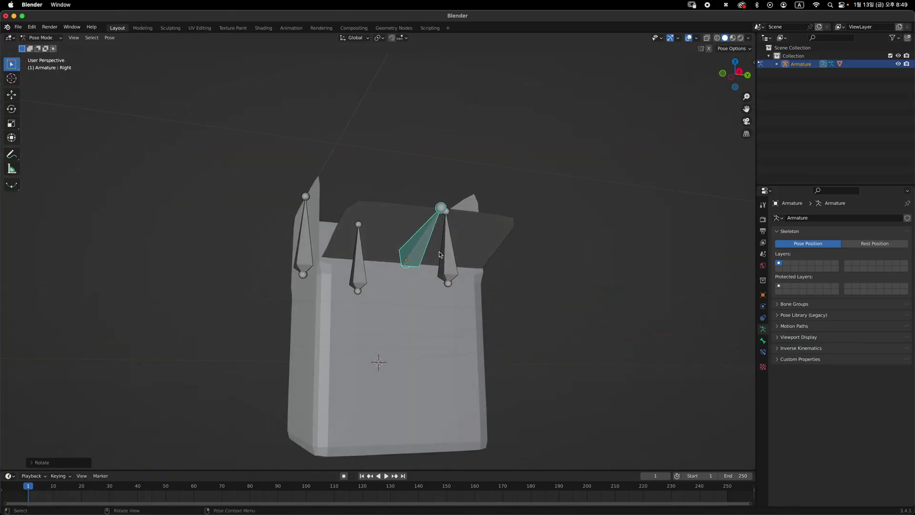
middle_click_drag(383, 259, 338, 263)
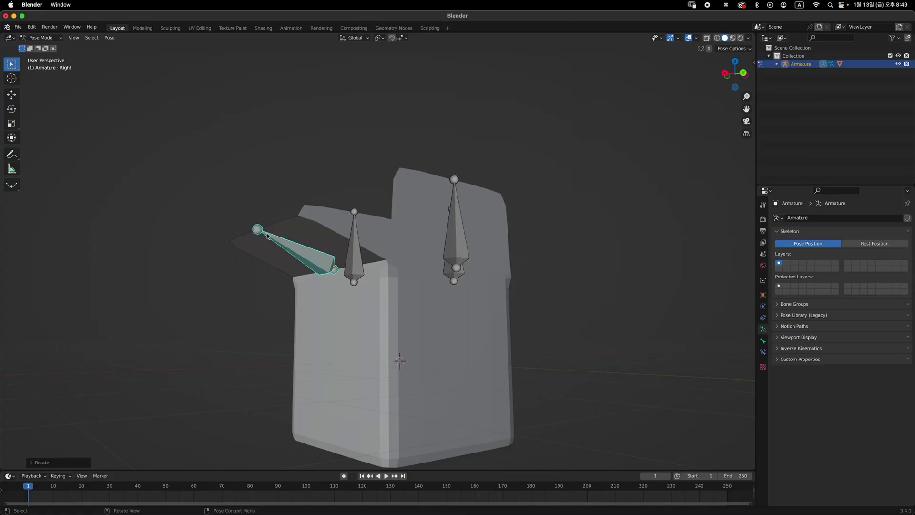
middle_click_drag(267, 236, 354, 228)
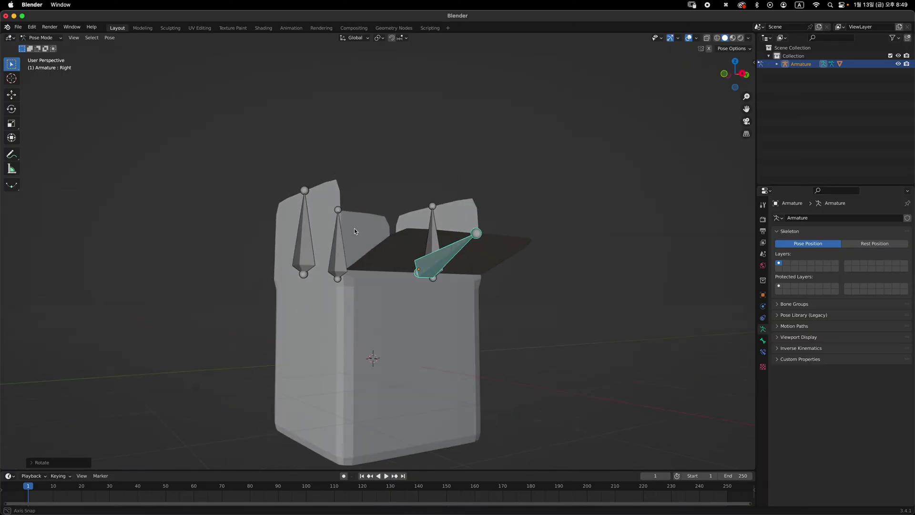
Rotate the Front bone outward around the global X axis until its flap slopes below horizontal
left_click(308, 232)
middle_click_drag(451, 209, 458, 228)
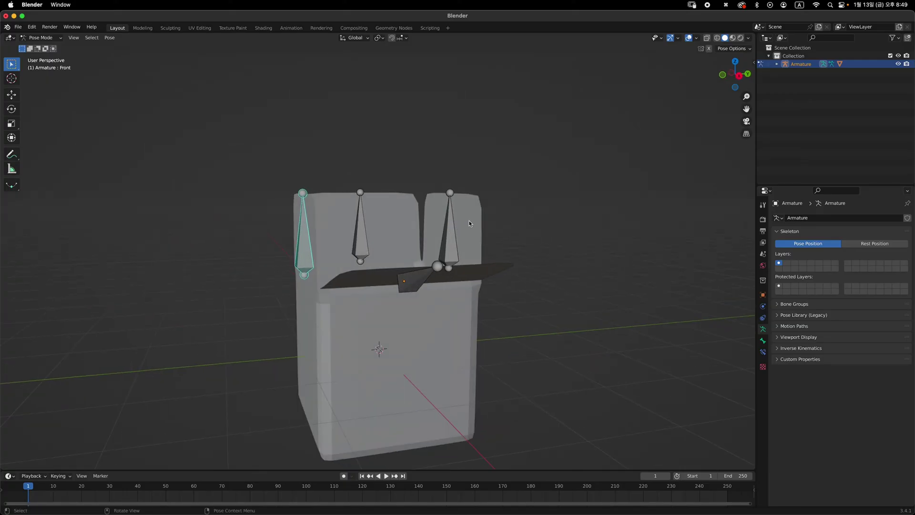
key("r")
key("x")
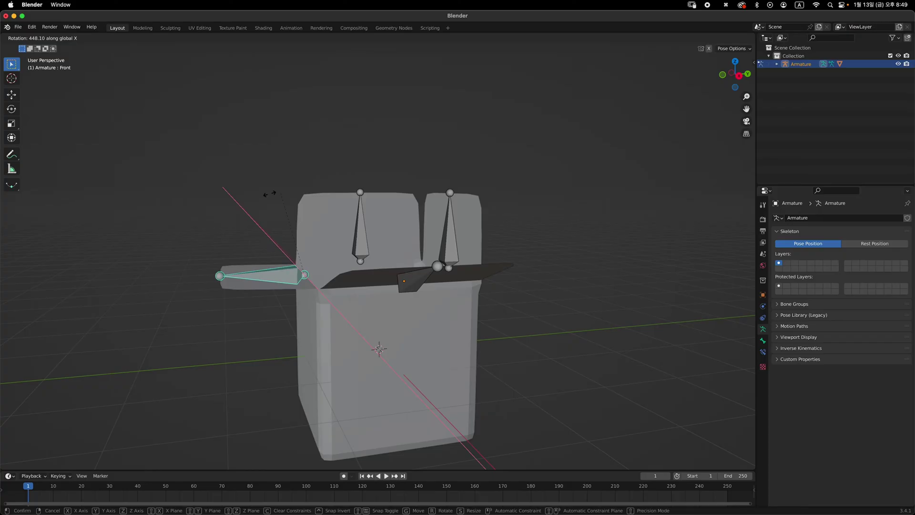
left_click(238, 211)
Rotate the Left bone outward by about -65° around the global Y axis
middle_click_drag(238, 212, 379, 259)
left_click(305, 236)
key("r")
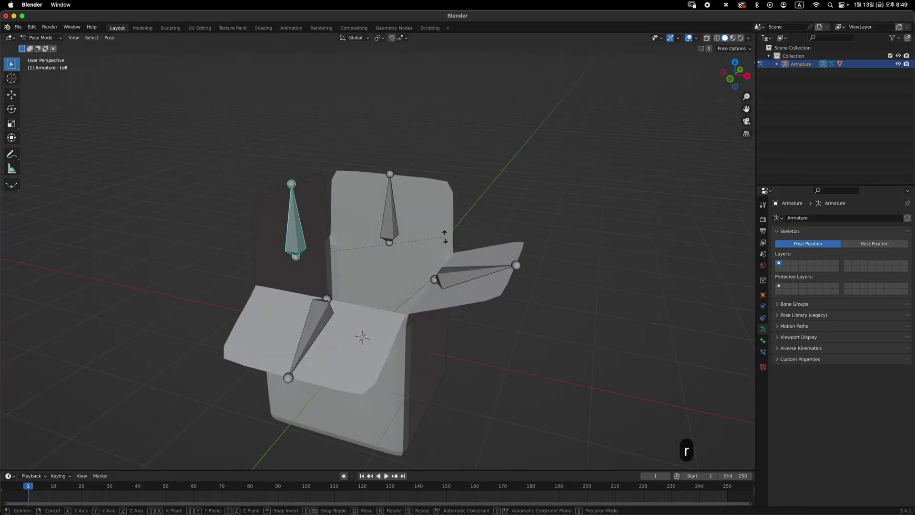
key("y")
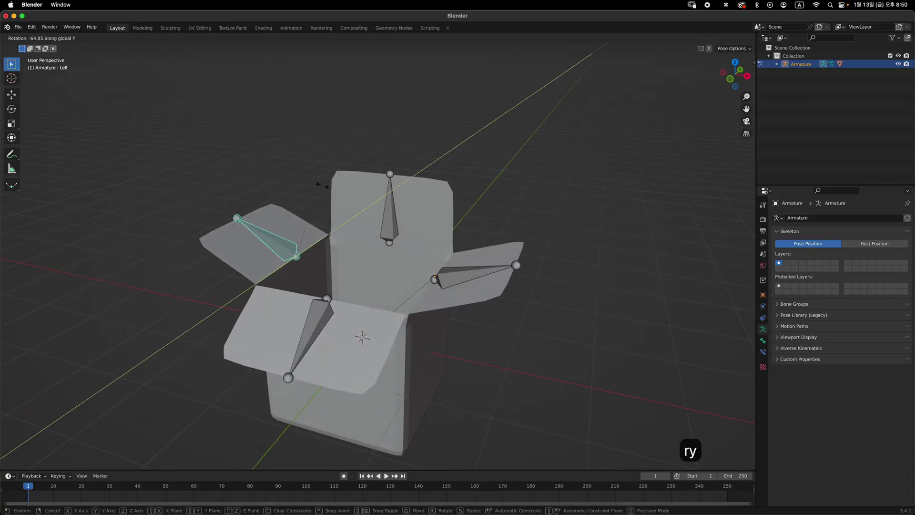
left_click(324, 188)
Rotate the Back bone outward around the global X axis to fold the last upright flap open
left_click(406, 221)
middle_click_drag(406, 220, 559, 201)
key("r")
key("x")
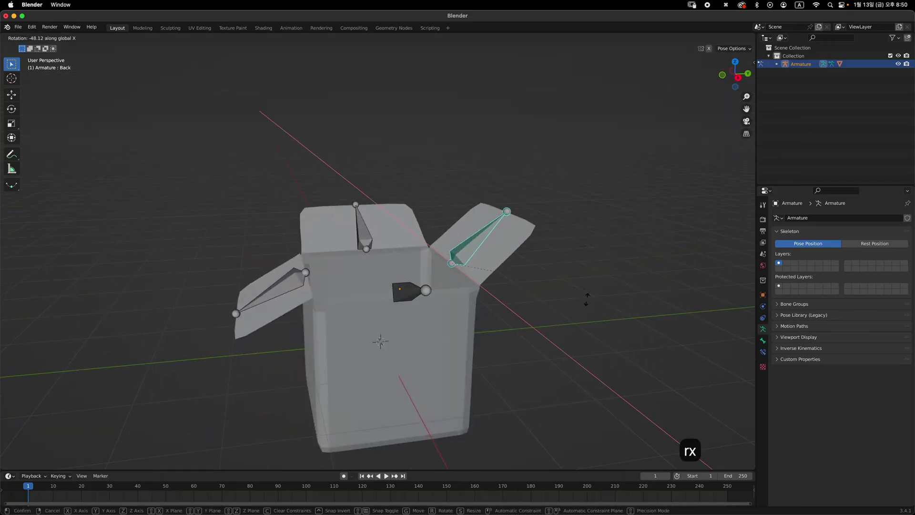
left_click(454, 400)
Rotate the Right bone a further 28° or so around the global Y axis to lower its flap
middle_click_drag(453, 400, 514, 310)
left_click(520, 257)
mouse_move(520, 257)
middle_mouse_down()
mouse_move(525, 275)
mouse_move(467, 253)
mouse_move(441, 275)
mouse_move(516, 252)
middle_mouse_up()
left_click(441, 275)
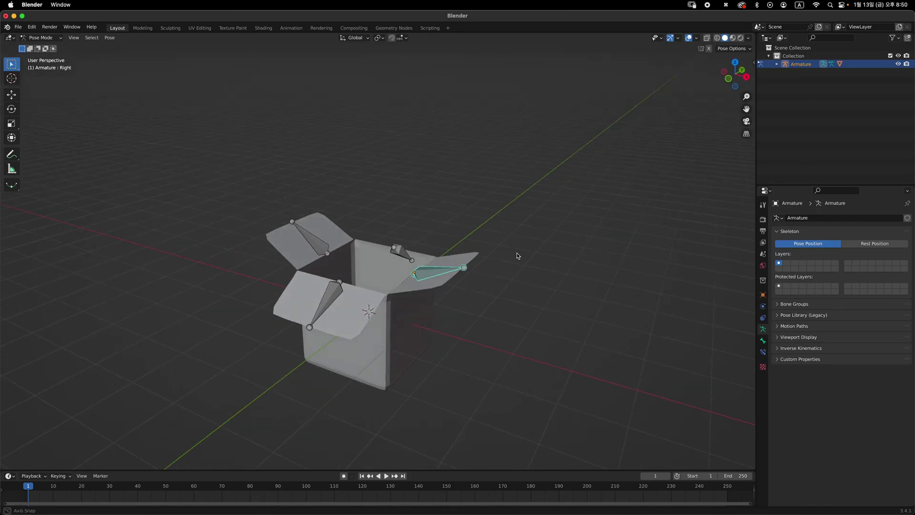
key("r")
key("y")
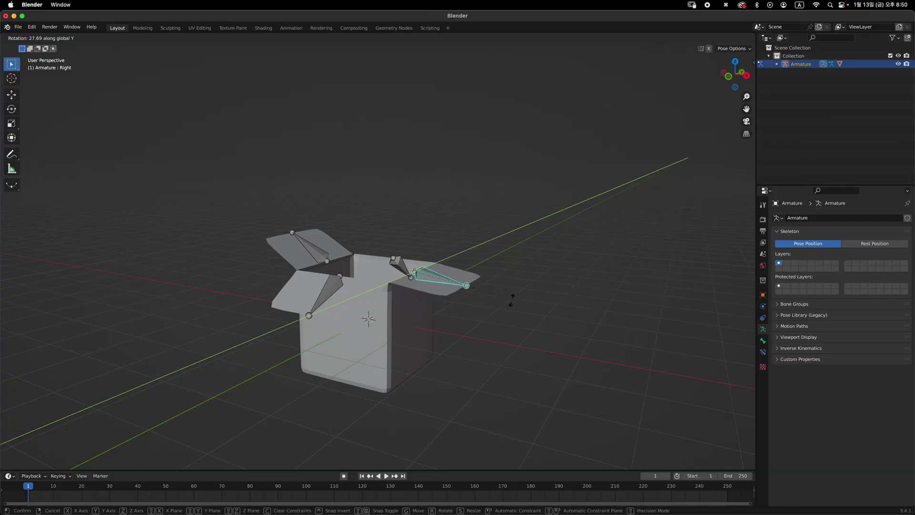
left_click(515, 305)
Rotate the Front bone a further 27° or so around the global X axis to lower its flap
left_click(342, 285)
middle_click_drag(342, 284, 469, 266)
key("r")
key("x")
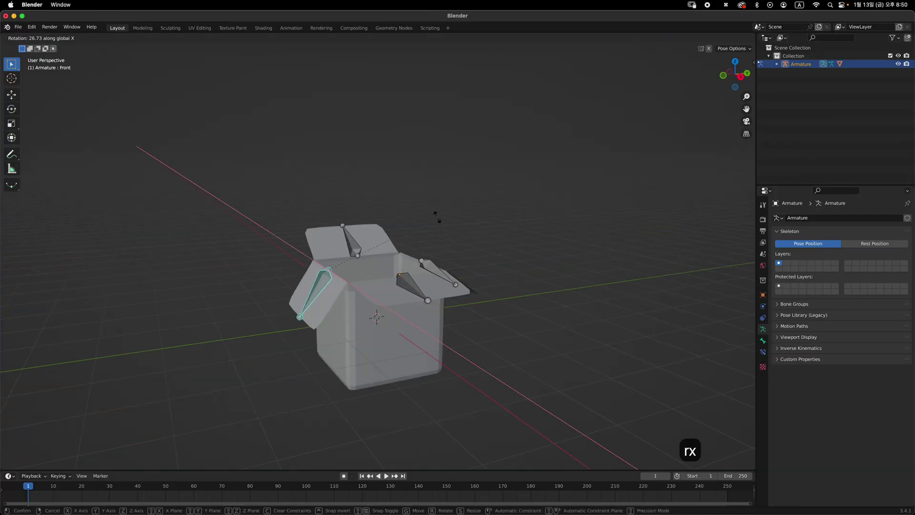
left_click(444, 222)
Return the armature to Object Mode, deselect it and view the opened box from different sides
key("Tab")
key("Tab")
key("ctrl+Tab")
left_click(539, 240)
middle_click_drag(539, 240, 467, 247)
middle_click_drag(298, 217, 465, 221)
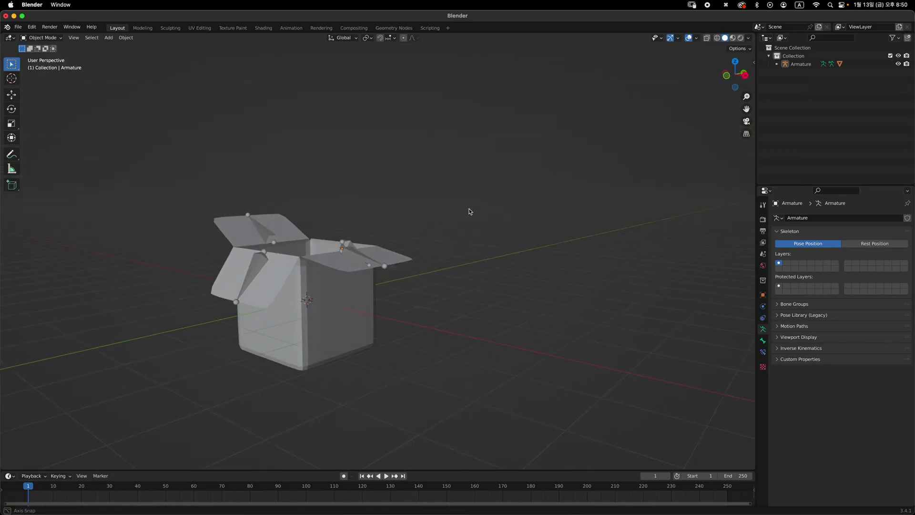
Select the box mesh and enter Edit Mode with edge selection active
scroll(469, 210, "up", 2)
left_click(431, 282)
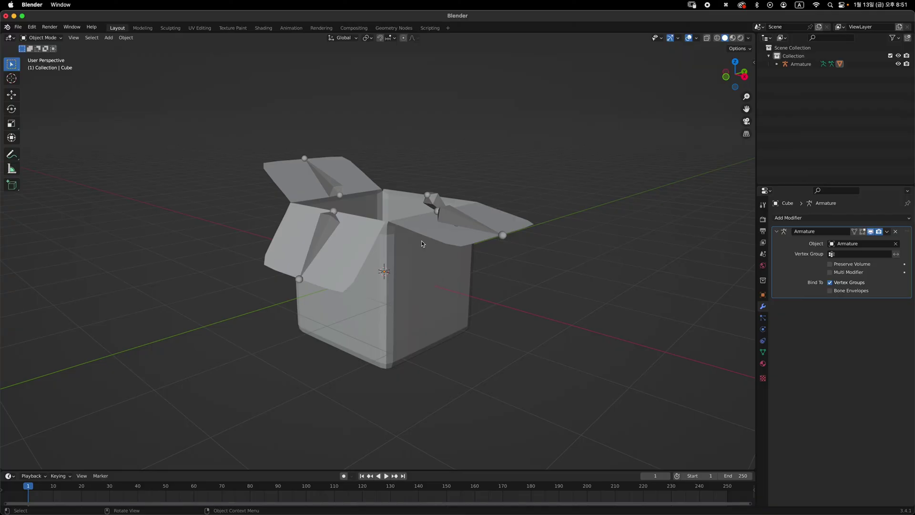
mouse_move(454, 267)
middle_mouse_down()
mouse_move(430, 258)
mouse_move(437, 259)
middle_mouse_up()
left_click(423, 276)
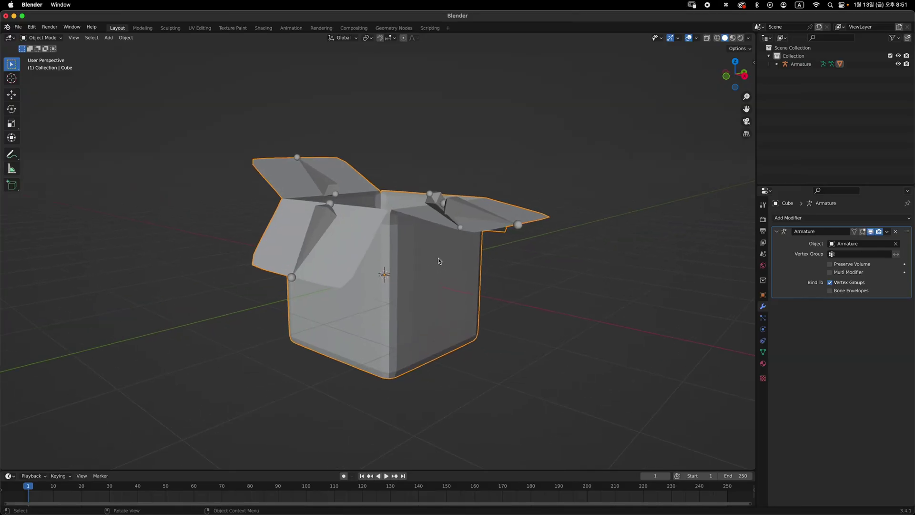
key("Tab")
scroll(411, 238, "up", 2)
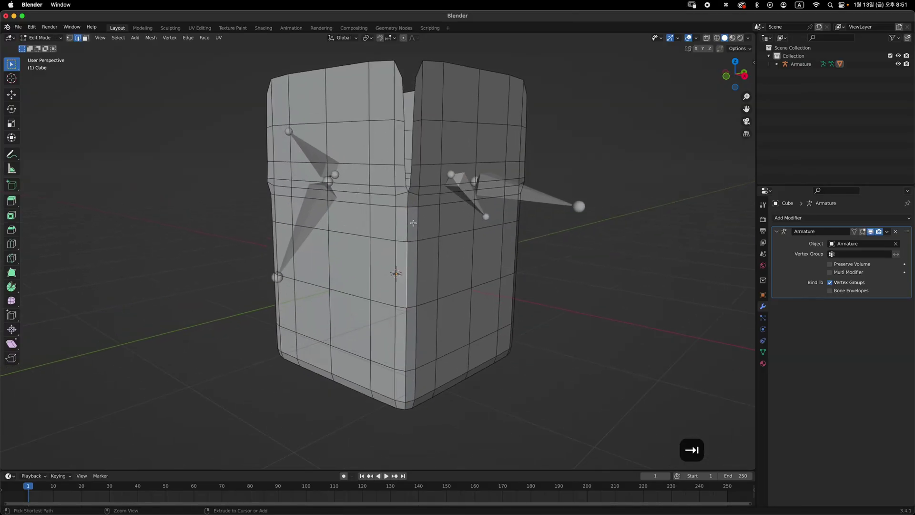
mouse_move(413, 223)
middle_mouse_down()
mouse_move(398, 210)
mouse_move(388, 218)
mouse_move(413, 218)
mouse_move(411, 206)
middle_mouse_up()
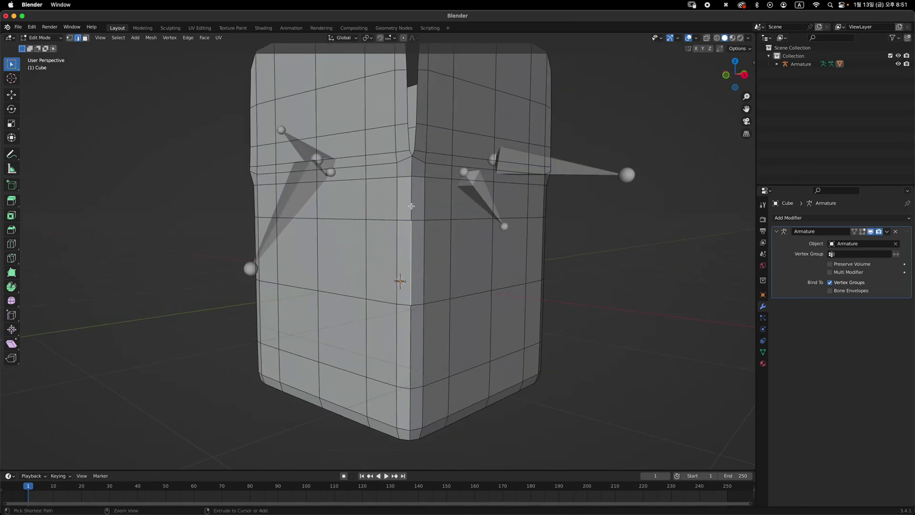
Select the vertical edge loops along the corners of the box body below the flaps
left_click(410, 323, "alt")
middle_click_drag(447, 253, 438, 125)
middle_click_drag(421, 271, 364, 253)
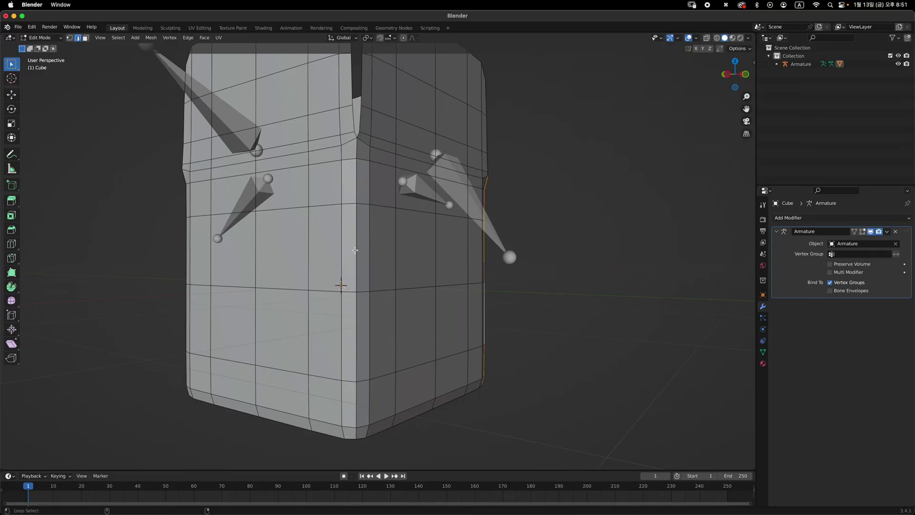
middle_click_drag(355, 249, 454, 192)
left_click(358, 259, "alt+shift")
left_click(407, 255, "alt+shift")
scroll(424, 258, "up", 2)
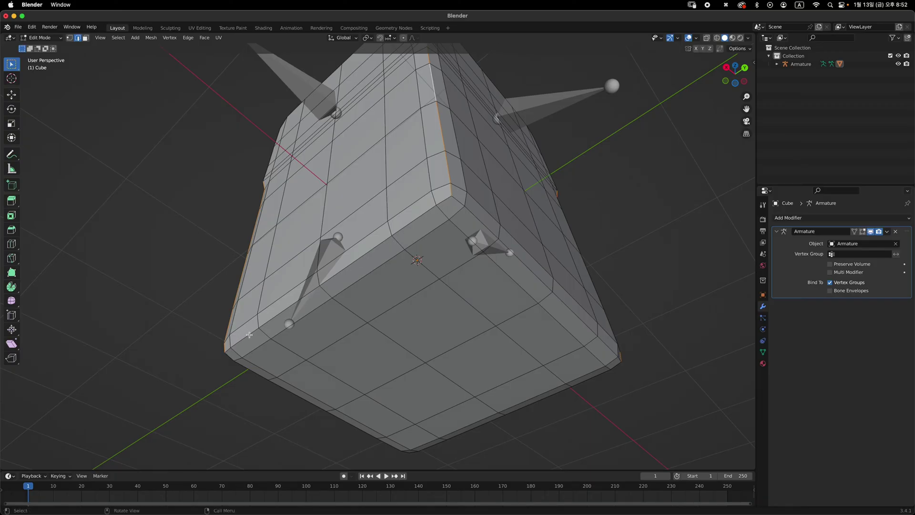
middle_click_drag(386, 244, 399, 257)
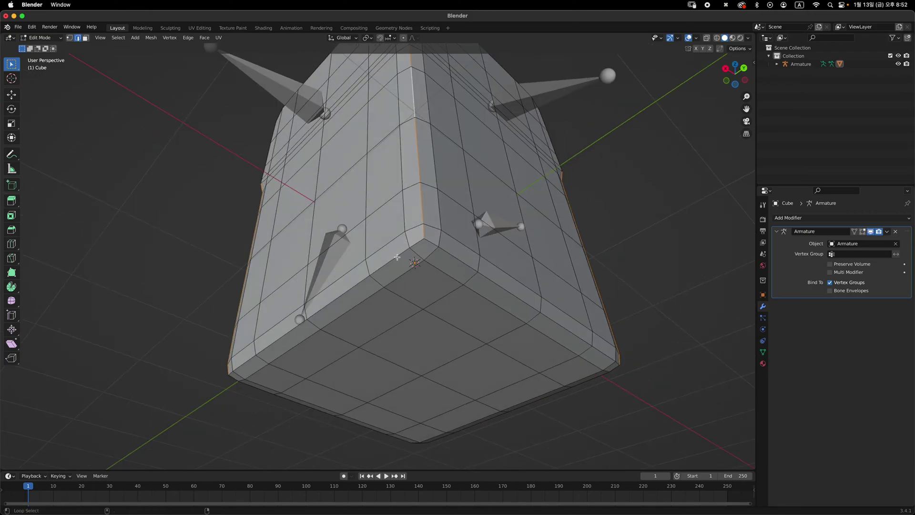
middle_click_drag(456, 255, 407, 147)
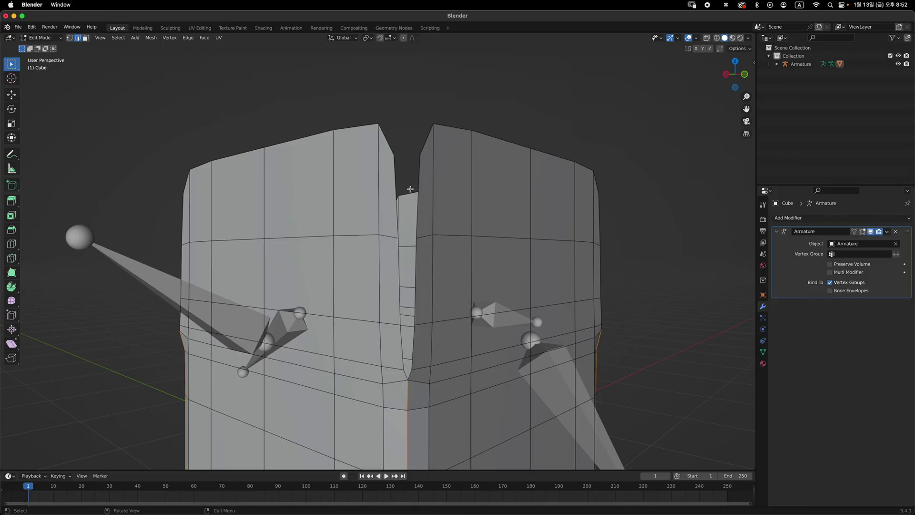
Add the outline edges of the first flaps, including their slit sides and top edges, to the corner edge selection
left_click(399, 304, "alt+shift")
middle_click_drag(402, 223, 436, 254, "shift")
left_click(459, 199, "alt+shift")
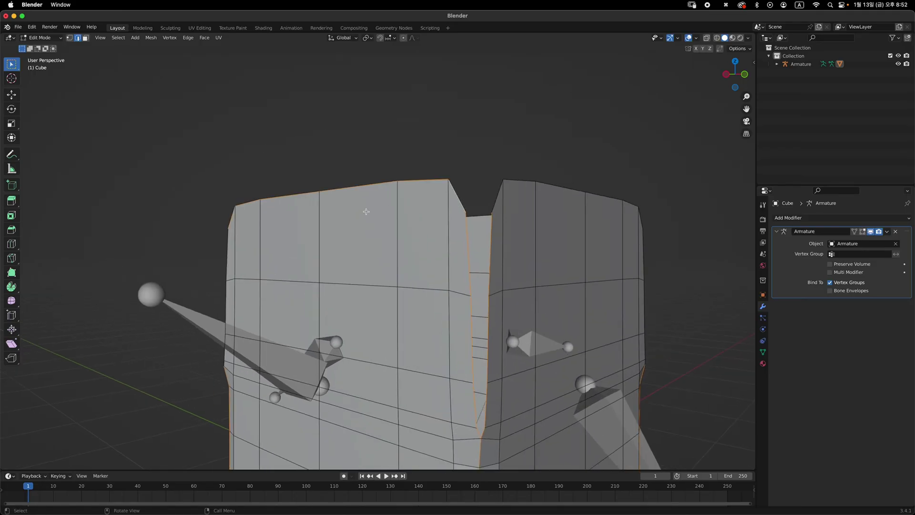
middle_click_drag(325, 249, 423, 263)
left_click(322, 284, "alt+shift")
middle_click_drag(358, 285, 392, 286)
left_click(342, 239, "alt+shift")
Add the outline edges of the remaining flaps to the selection and undo the last mistaken pick
middle_click_drag(295, 233, 423, 252)
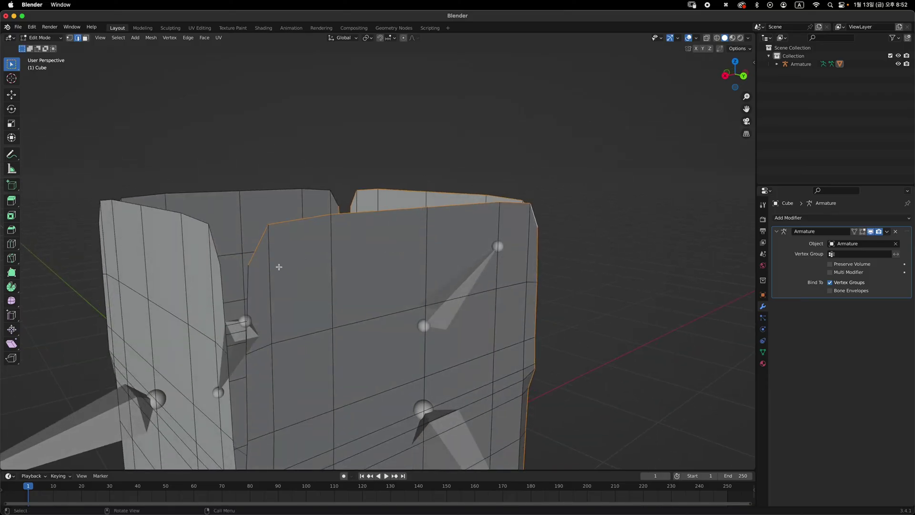
left_click(246, 288, "alt+shift")
middle_click_drag(294, 286, 333, 271, "shift")
left_click(276, 226, "alt+shift")
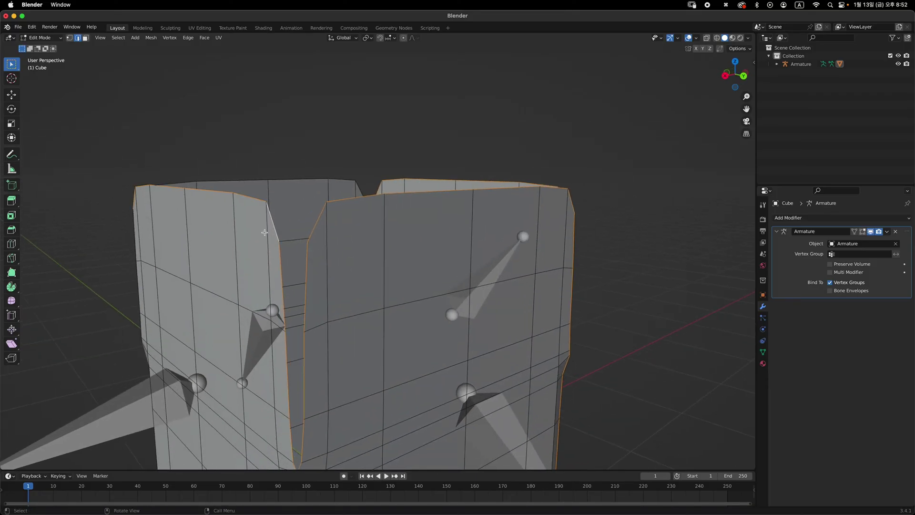
middle_click_drag(263, 231, 353, 270)
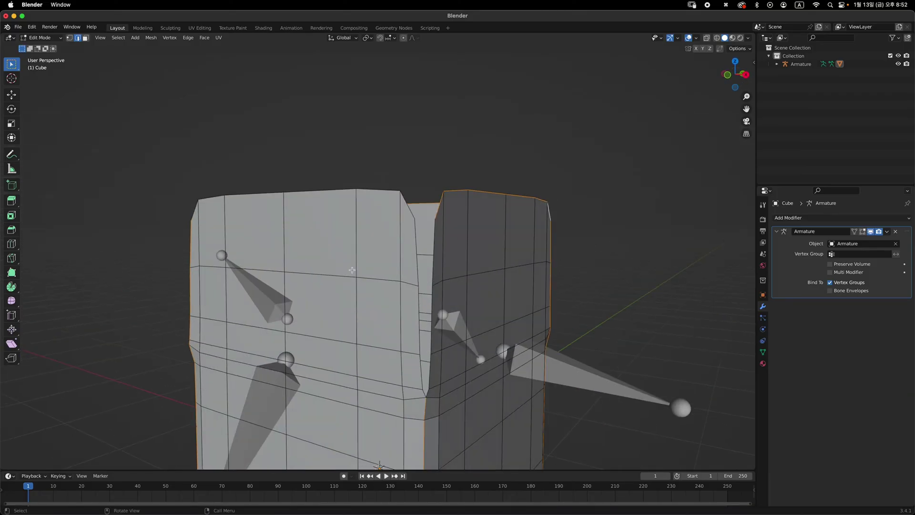
left_click(439, 254, "alt+shift")
key("super+z")
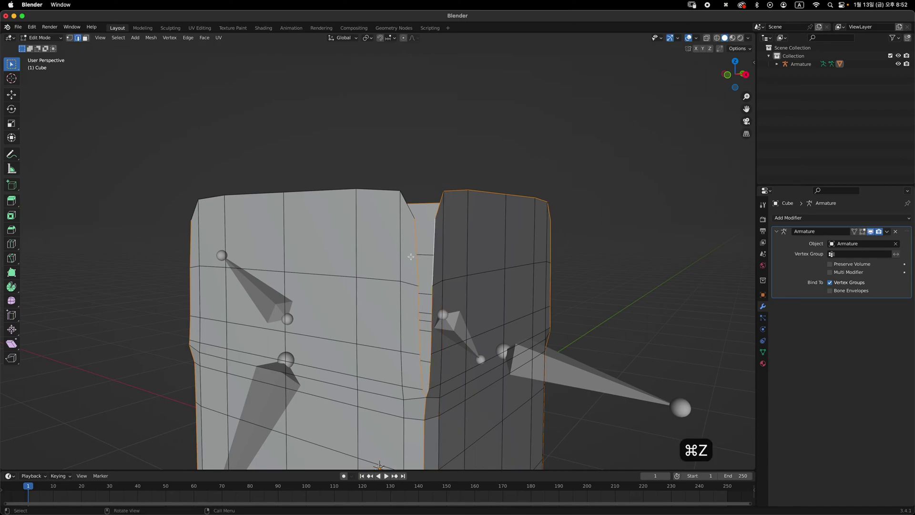
Add the box's bottom perimeter edges to the selection and check the selected edges from all sides
middle_click_drag(372, 243, 419, 254)
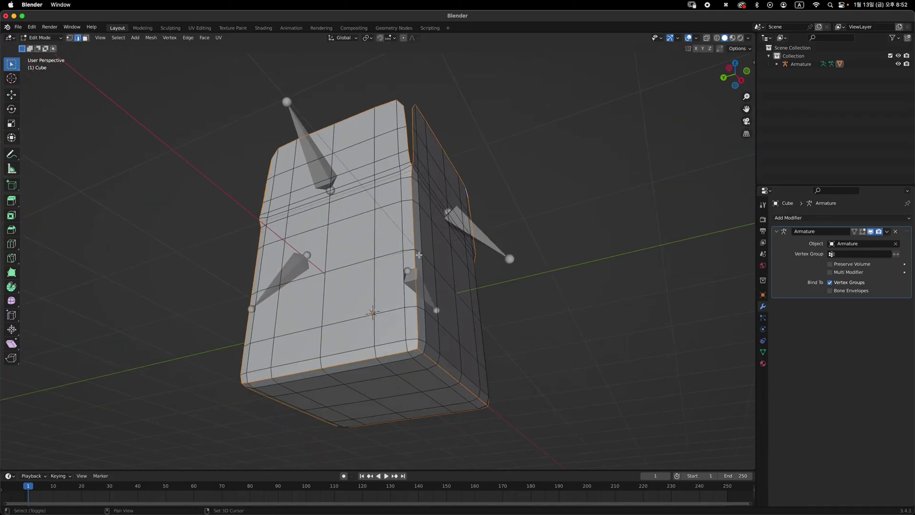
middle_click_drag(511, 344, 313, 318)
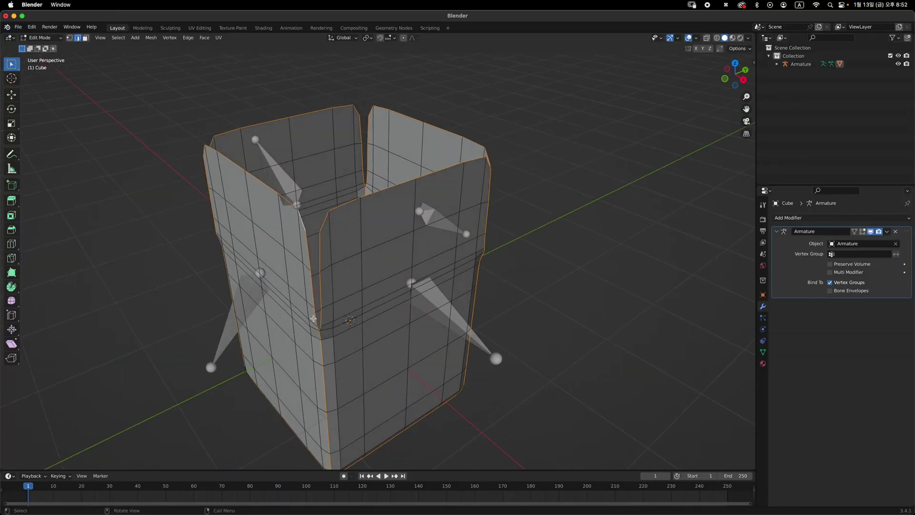
middle_click_drag(268, 191, 285, 180)
middle_click_drag(195, 303, 357, 269)
middle_click_drag(205, 283, 328, 265)
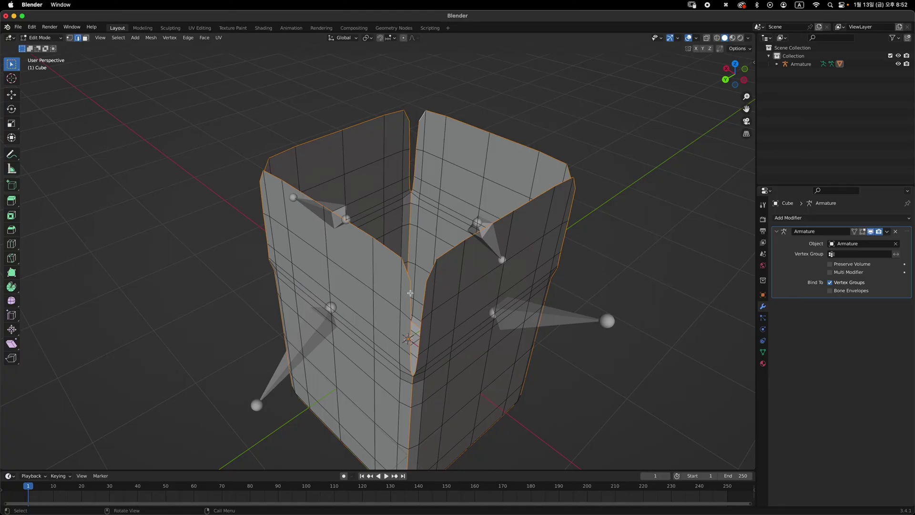
middle_click_drag(392, 250, 503, 224)
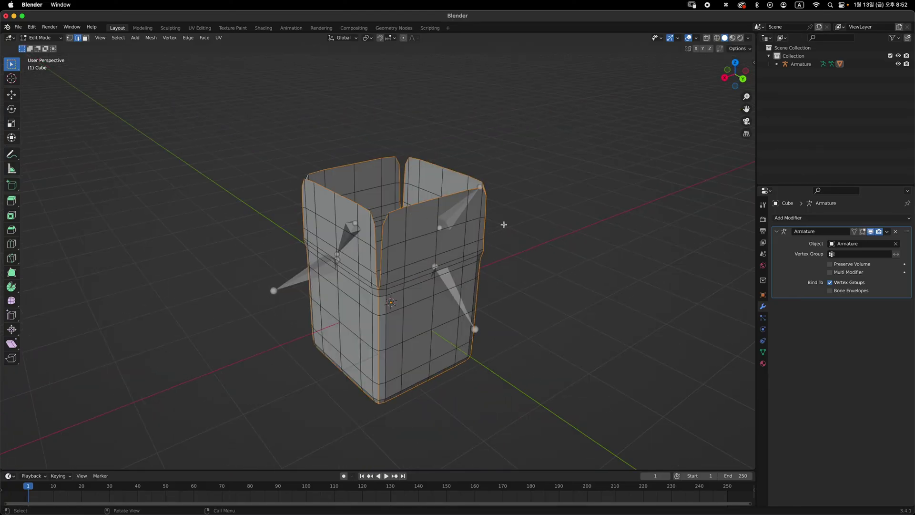
Mark the selected corner, flap and bottom edges of the box as UV seams
right_click(504, 197)
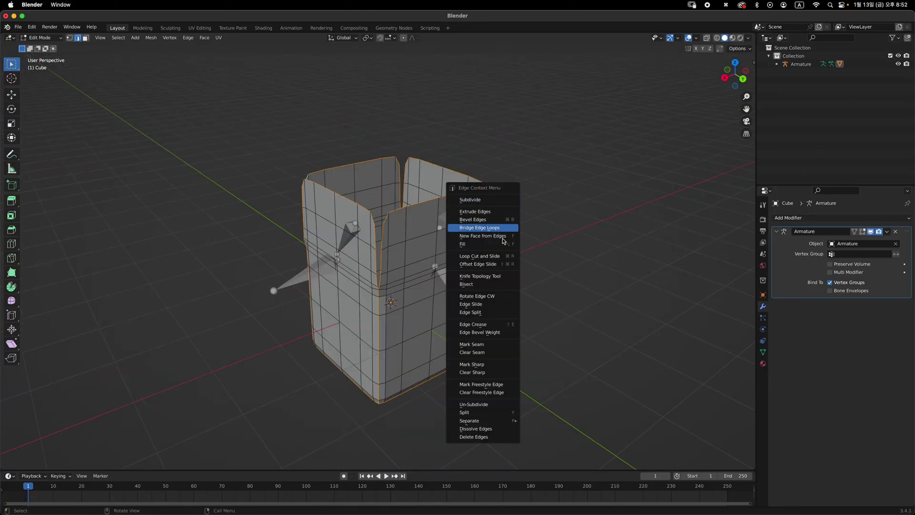
left_click(496, 346)
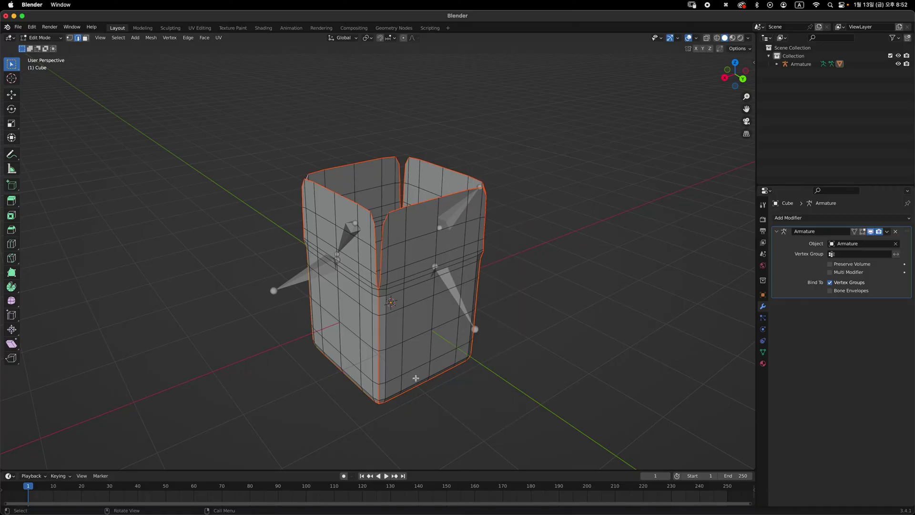
middle_click_drag(360, 370, 387, 355)
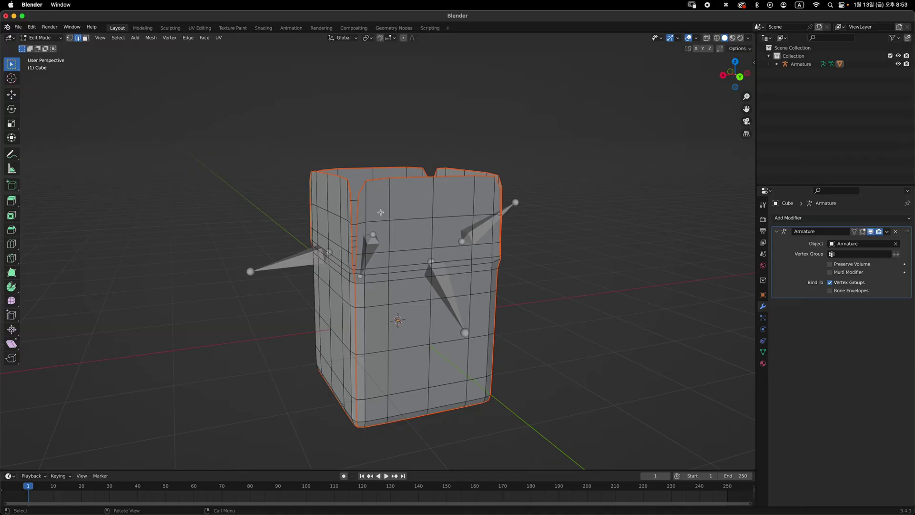
middle_click_drag(529, 281, 494, 235)
Select the entire box mesh, unwrap its UVs and return to Object Mode
key("a")
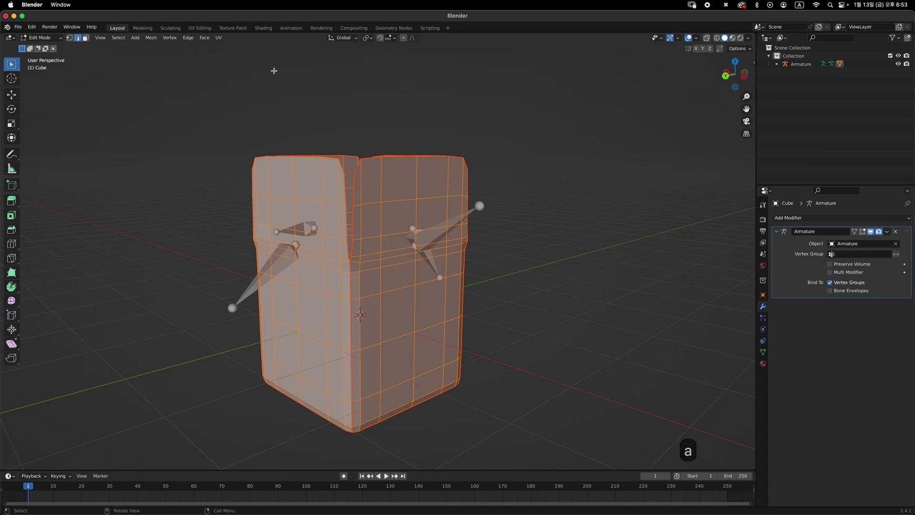
left_click(219, 38)
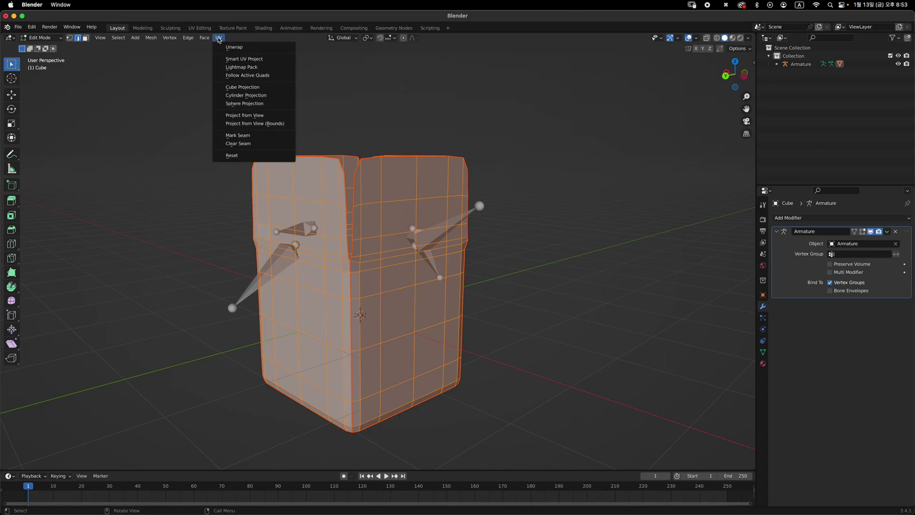
left_click(253, 48)
key("Tab")
Add a Subdivision Surface modifier to the box and set its viewport level to 2
scroll(498, 253, "up", 2)
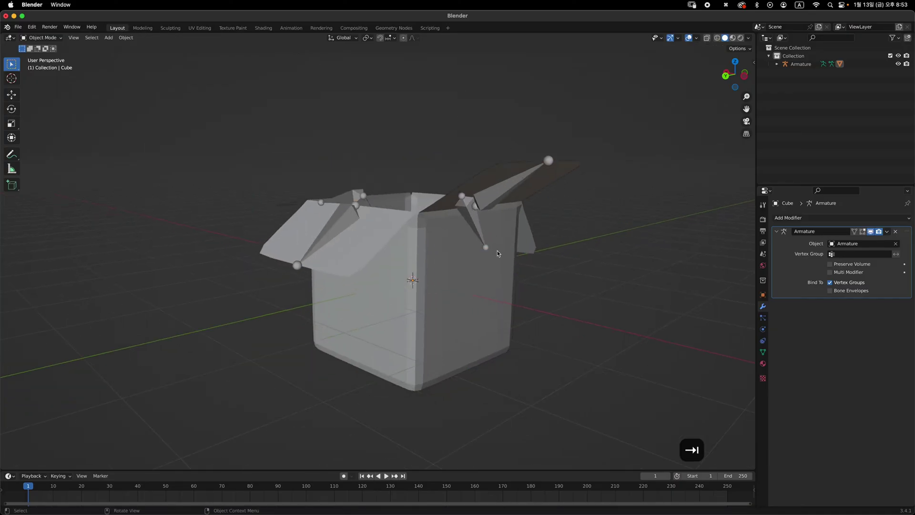
middle_click_drag(498, 253, 574, 230)
scroll(513, 267, "down", 3)
middle_click_drag(476, 265, 490, 251)
left_click(466, 263)
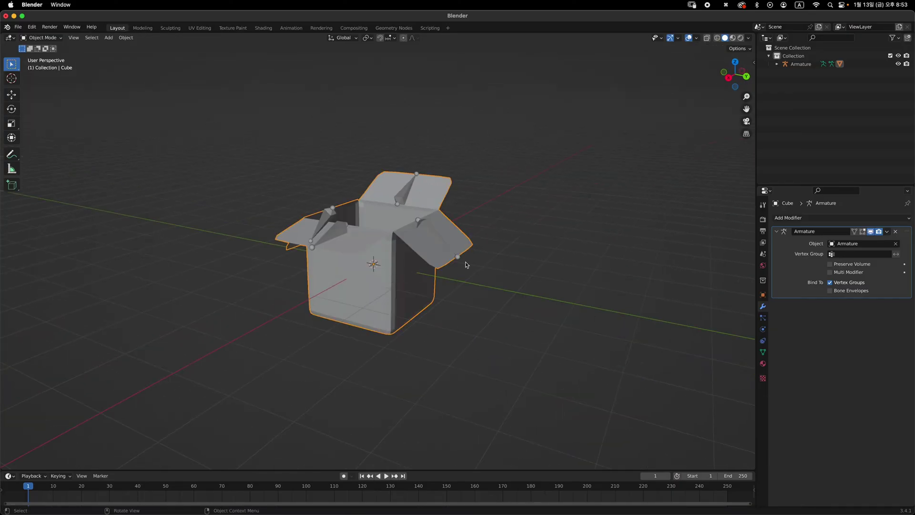
left_click(802, 219)
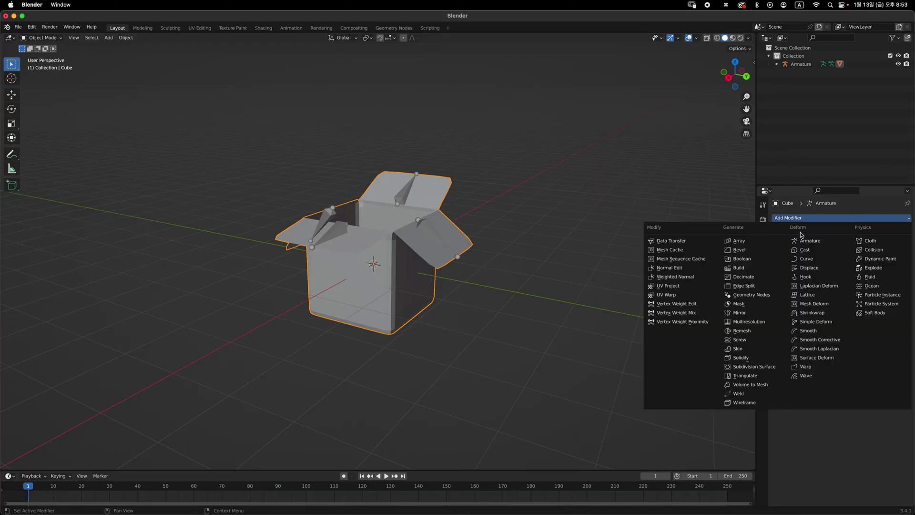
left_click(774, 369)
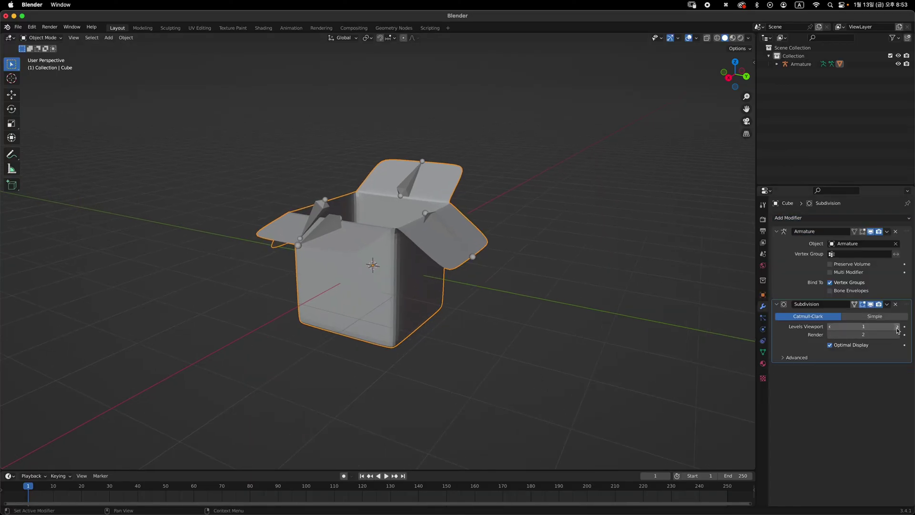
left_click(899, 327)
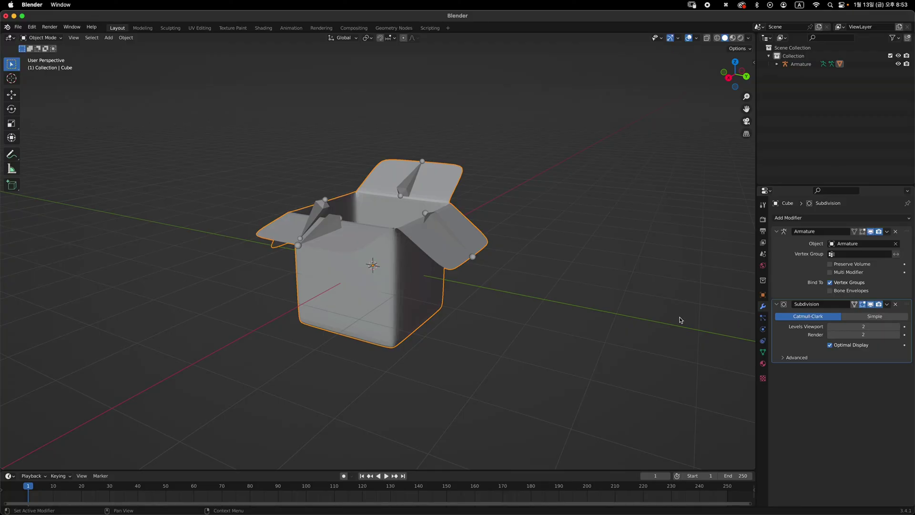
Apply smooth shading to the box
middle_click_drag(680, 316, 468, 256)
right_click(485, 222)
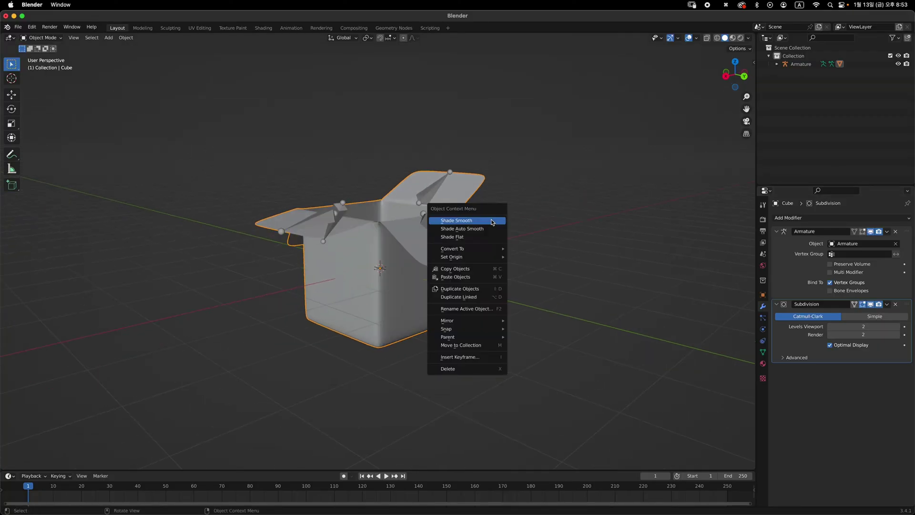
left_click(492, 219)
middle_click_drag(493, 219, 578, 228)
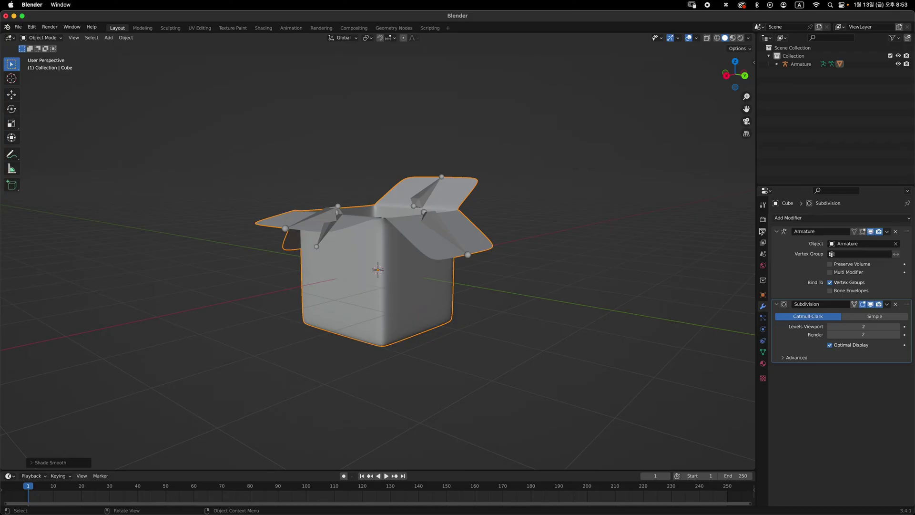
Add a Solidify modifier to the box and set its thickness to 0.042 m
left_click(811, 218)
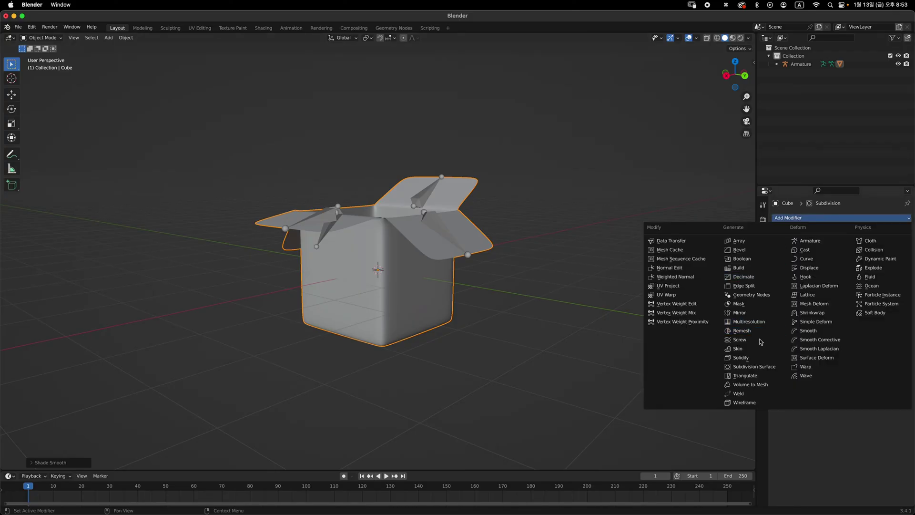
left_click(772, 361)
scroll(483, 242, "up", 3)
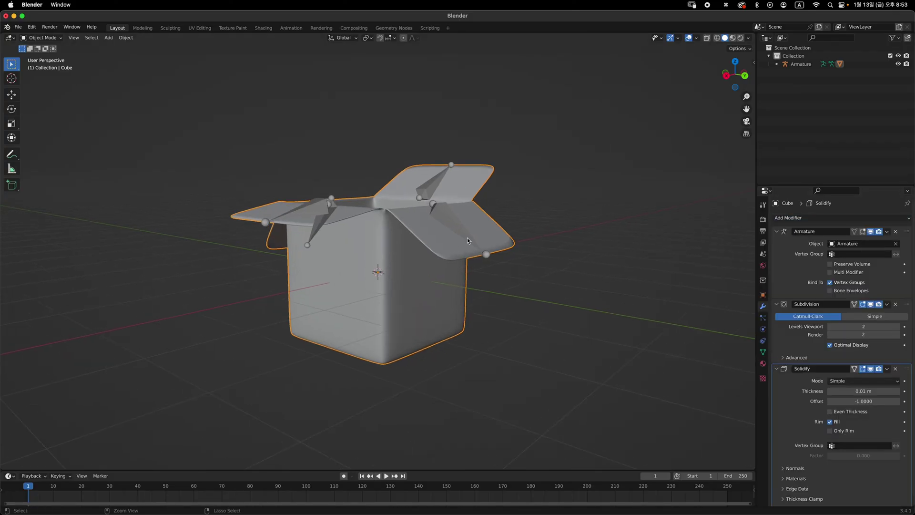
scroll(445, 228, "up", 1)
scroll(858, 275, "down", 1)
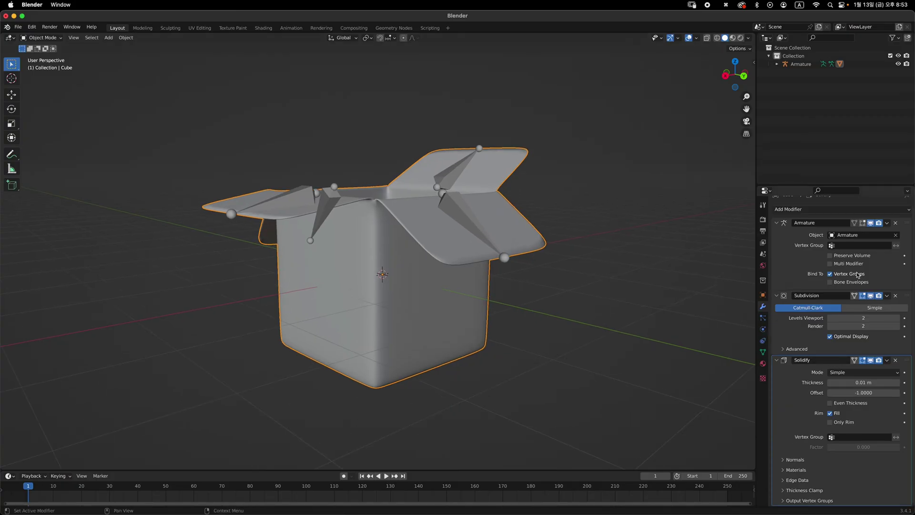
left_click(863, 382)
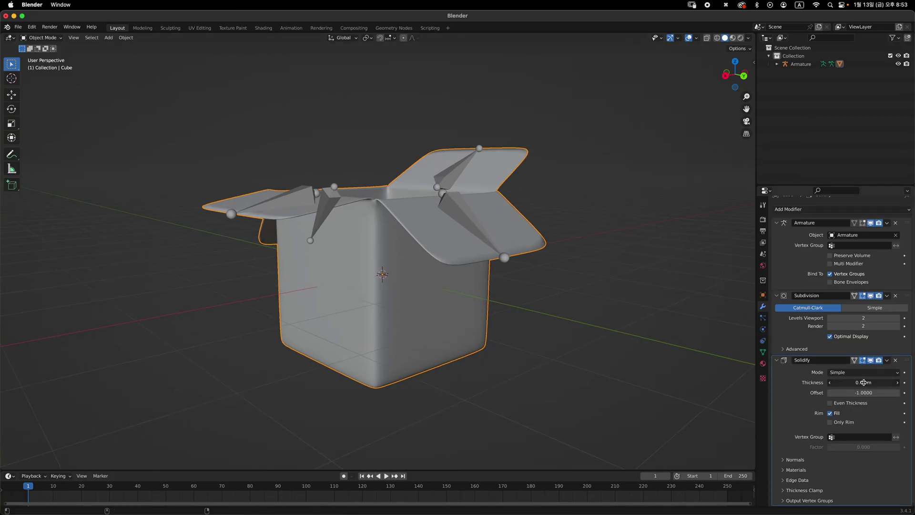
left_click_drag(866, 382, 872, 382)
middle_click_drag(572, 333, 573, 172)
Put the armature in Pose Mode and adjust the front flap's opening by rotating its bone about the global X axis
left_click(363, 217)
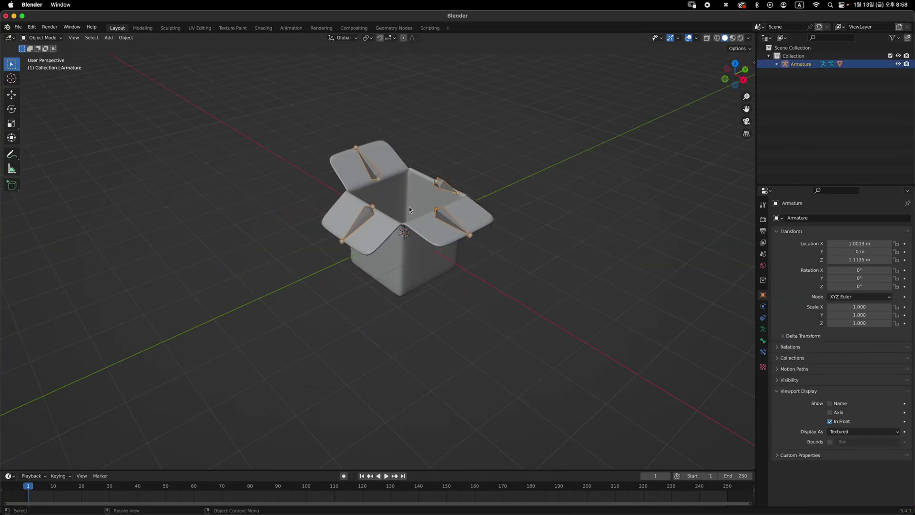
middle_click_drag(409, 207, 499, 158)
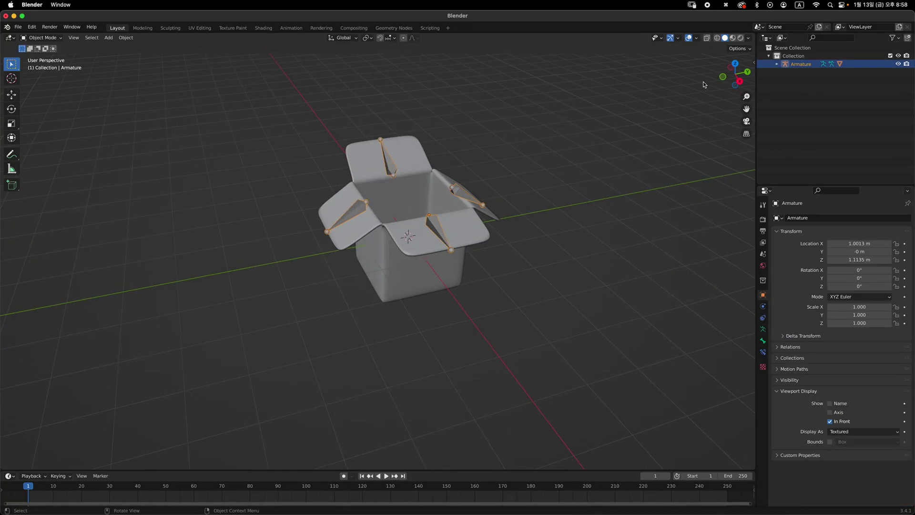
mouse_move(391, 224)
middle_mouse_down("ctrl")
mouse_move(378, 197)
mouse_move(404, 197)
mouse_move(389, 244)
mouse_move(381, 236)
middle_mouse_up("ctrl")
key("ctrl+Tab")
key("r")
key("x")
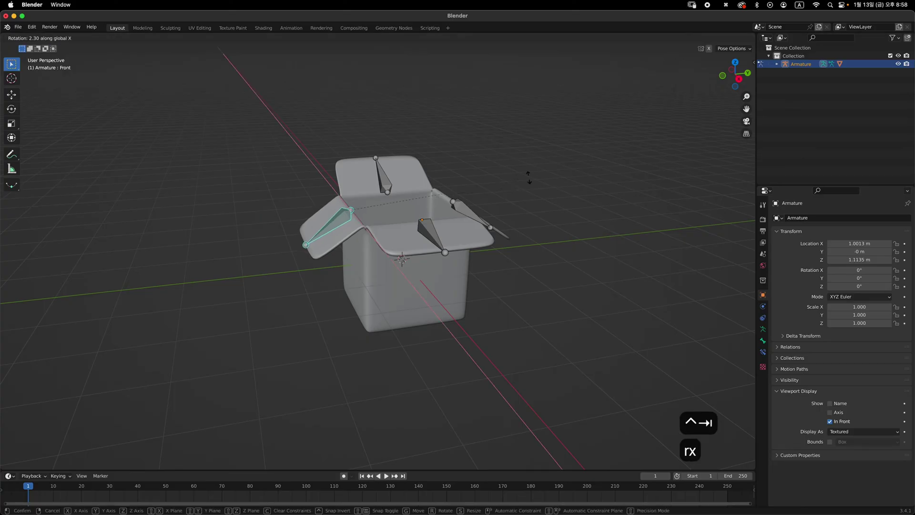
left_click(490, 204)
middle_click_drag(490, 204, 537, 199, "shift")
key("r")
key("x")
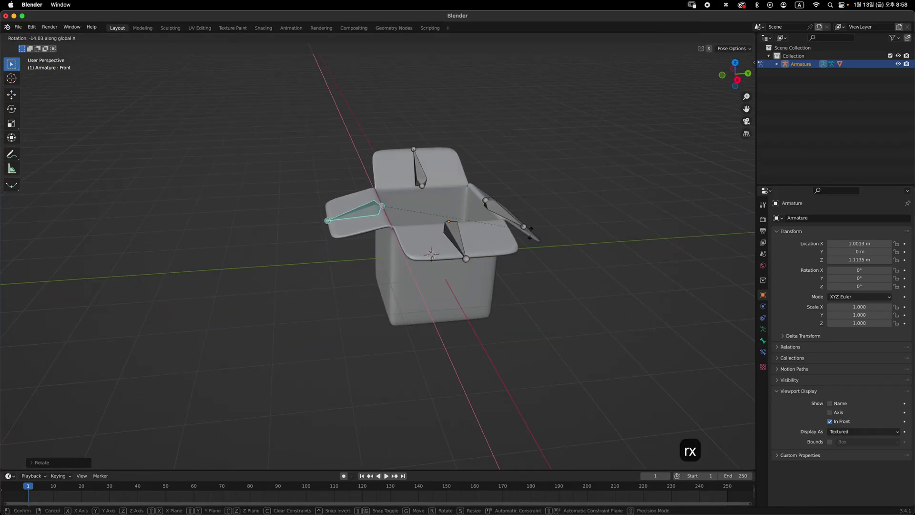
left_click(453, 300)
Rotate the front flap's bone about global X so that the flap slopes down outside the box
middle_click_drag(462, 282, 448, 295, "shift")
key("r")
key("x")
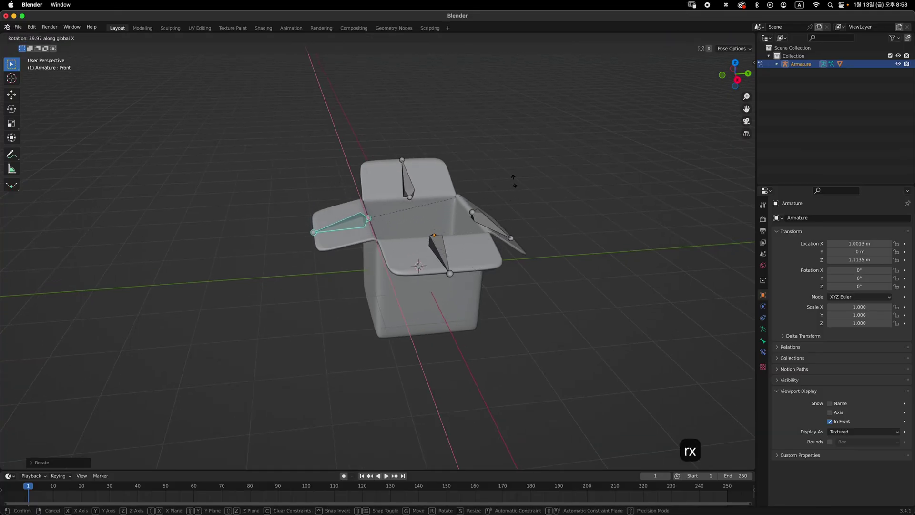
left_click(451, 150)
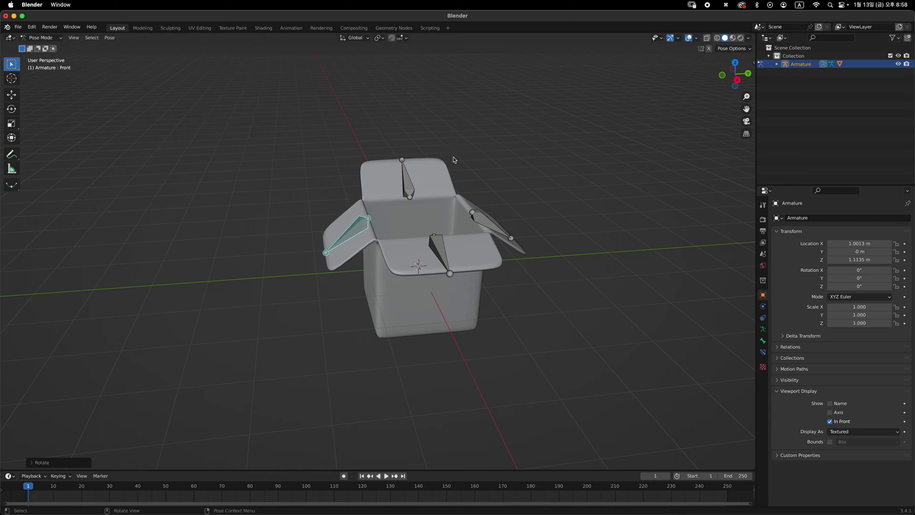
mouse_move(485, 176)
middle_mouse_down()
mouse_move(486, 185)
mouse_move(505, 184)
mouse_move(465, 197)
mouse_move(500, 182)
middle_mouse_up()
scroll(500, 193, "down", 3)
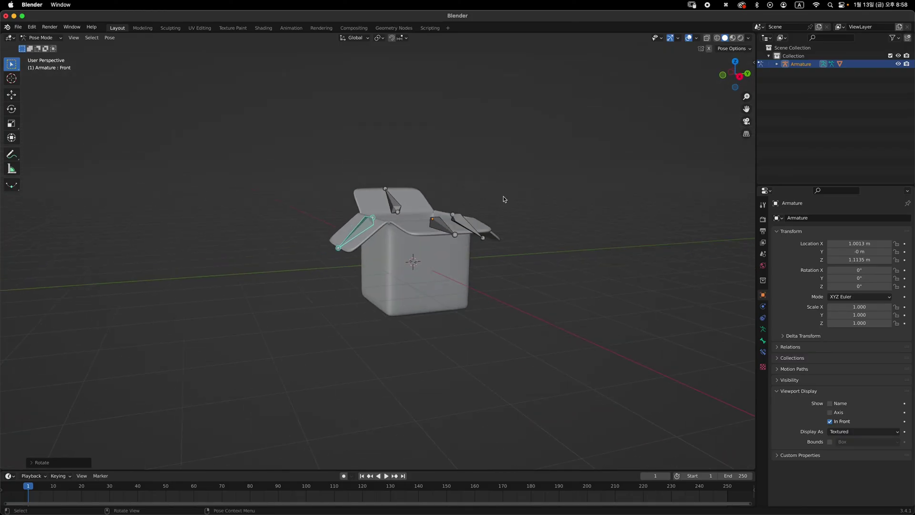
key("r")
key("x")
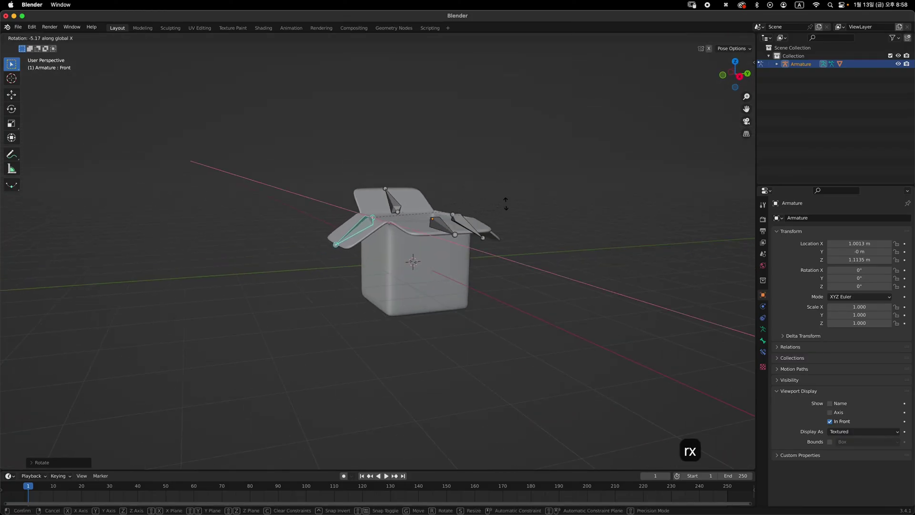
left_click(503, 193)
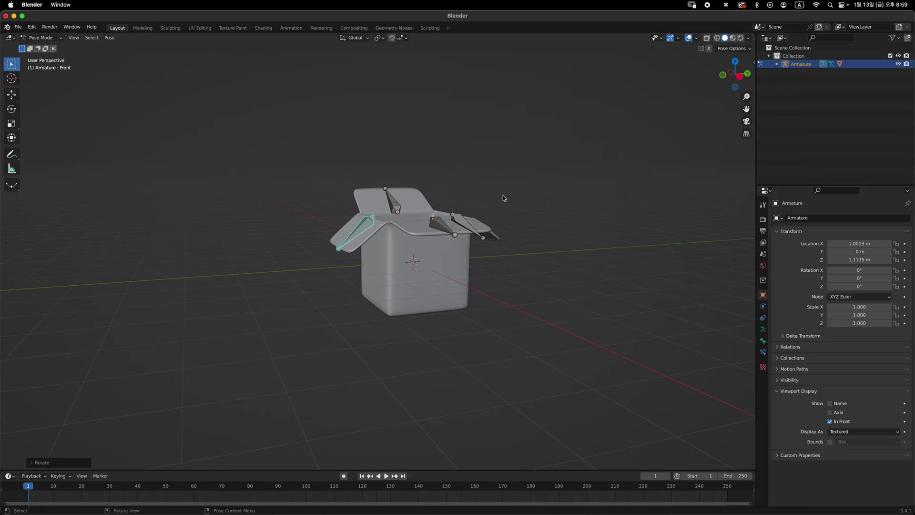
In front view, rotate the Right bone downward about global Y in Pose Mode and return to Object Mode
key("ctrl+Tab")
middle_click_drag(505, 199, 537, 223)
key("grave")
left_click(448, 180)
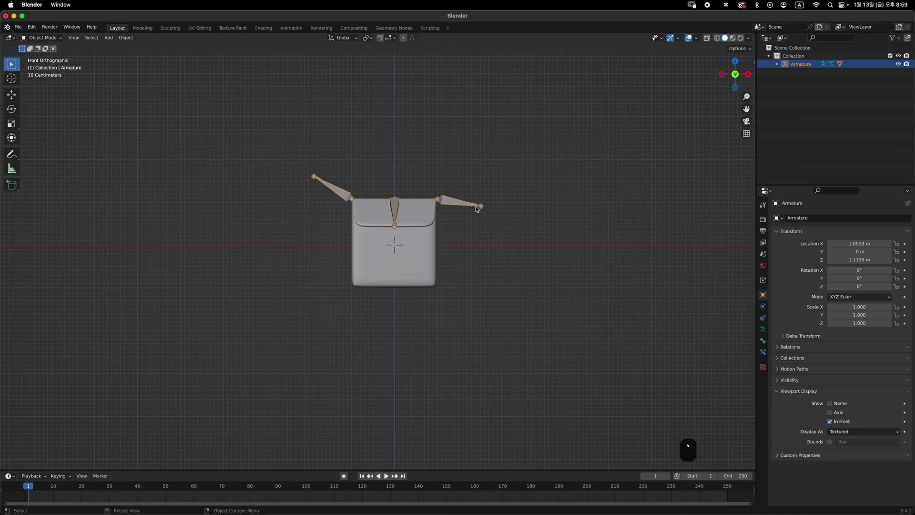
key("ctrl+Tab")
key("r")
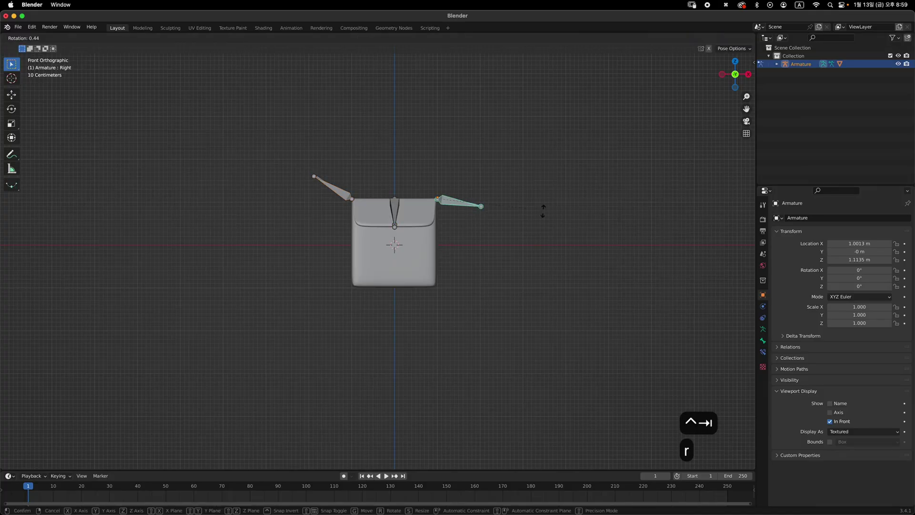
key("x")
key("y")
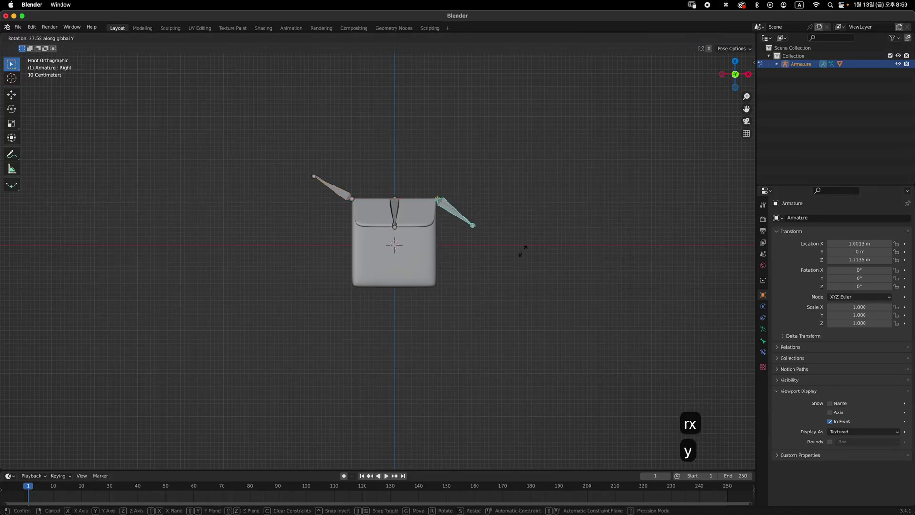
key("Tab")
key("Tab")
key("ctrl+Tab")
middle_click_drag(499, 265, 469, 273)
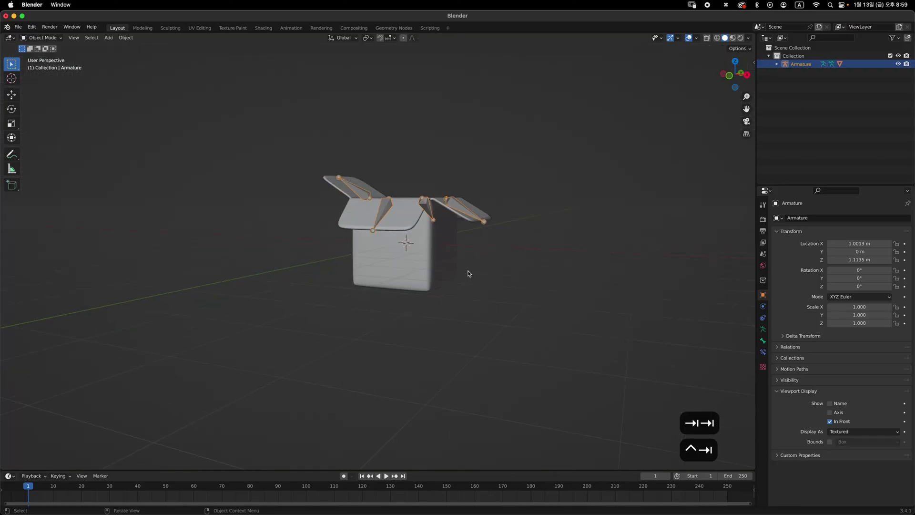
Edit the box mesh in front view and scale the body's middle horizontal edge loop outward to about 1.07
middle_click_drag(406, 252, 441, 255)
left_click(441, 255)
middle_click_drag(482, 282, 405, 284)
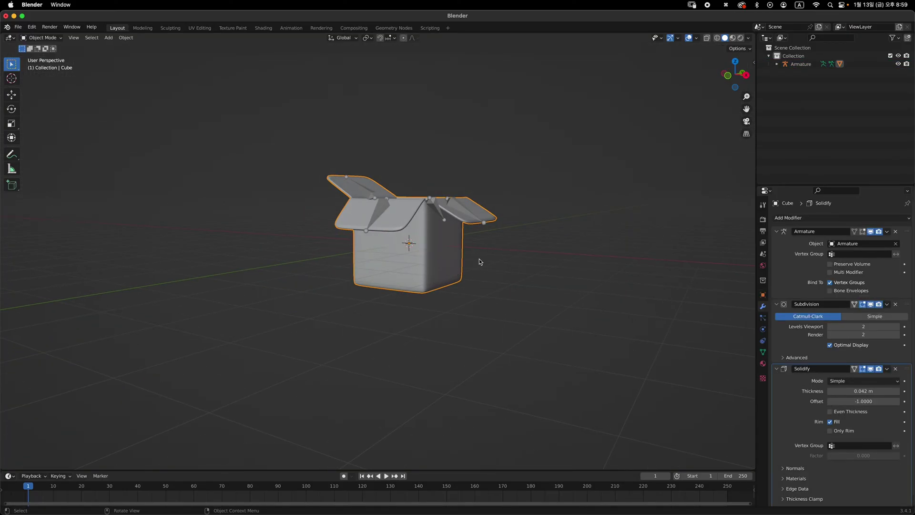
key("grave")
key("Tab")
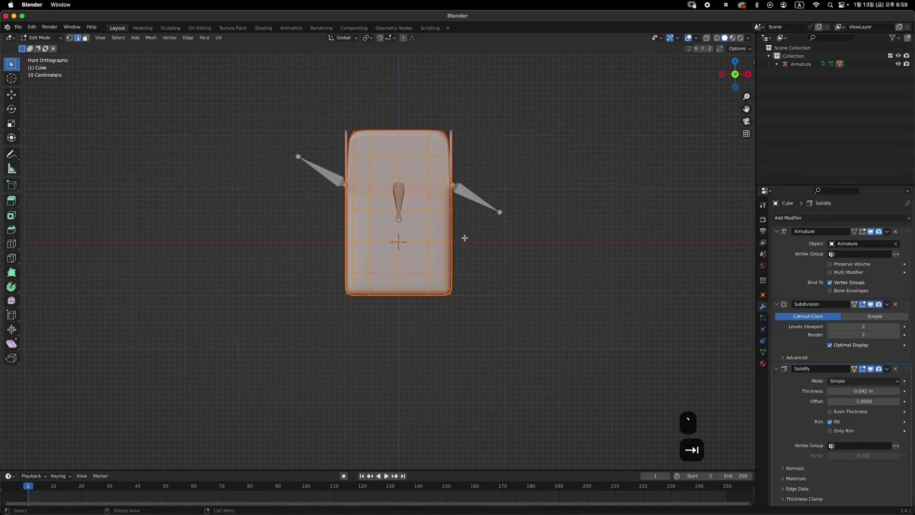
middle_click_drag(468, 239, 501, 220, "ctrl")
key("2")
left_click(445, 237, "alt")
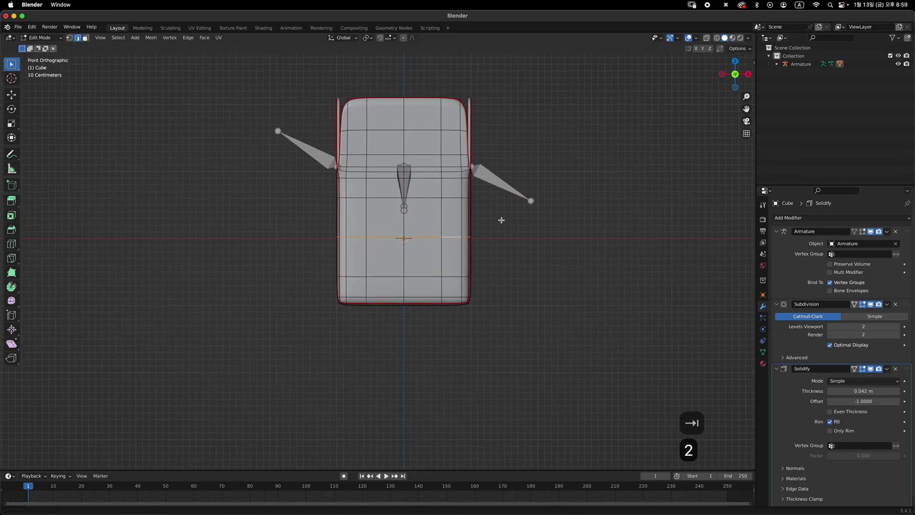
key("s")
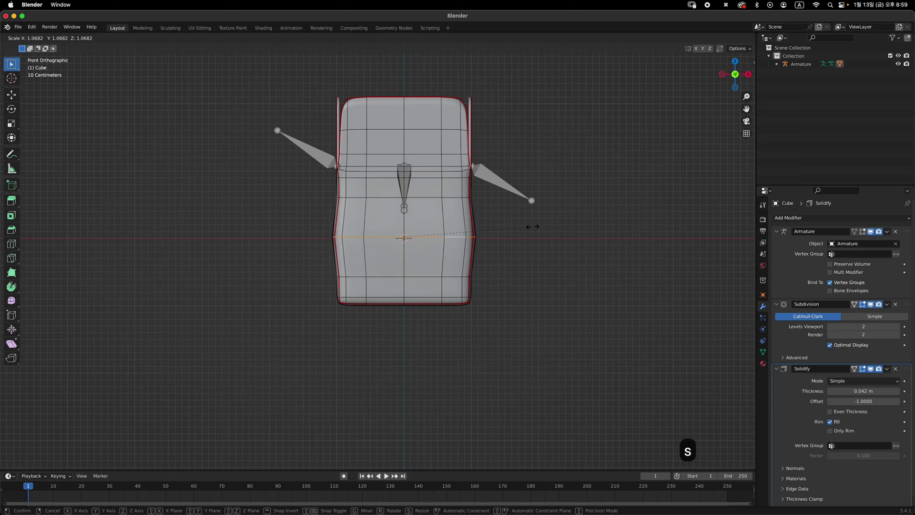
left_click(533, 225)
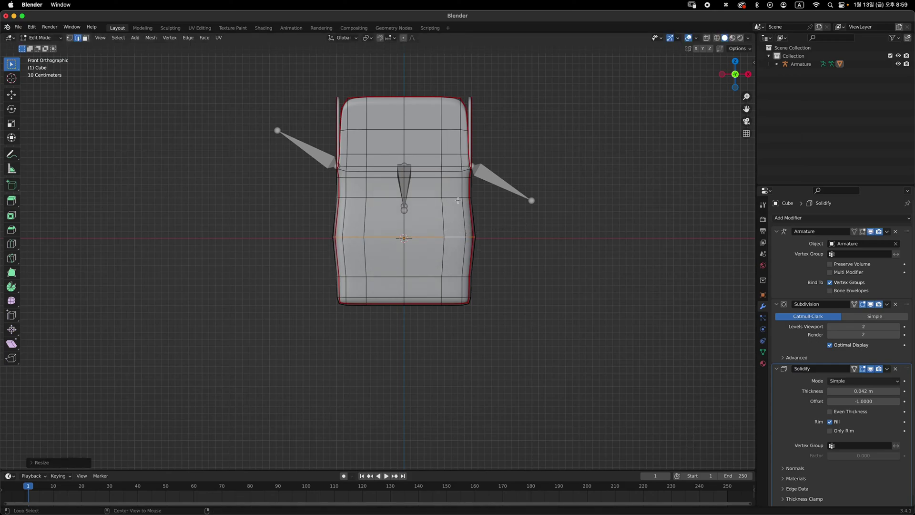
Scale the box body's two horizontal edge loops above and below the middle slightly outward, then return to Object Mode
left_click(457, 197, "alt")
left_click(450, 277, "alt+shift")
key("s")
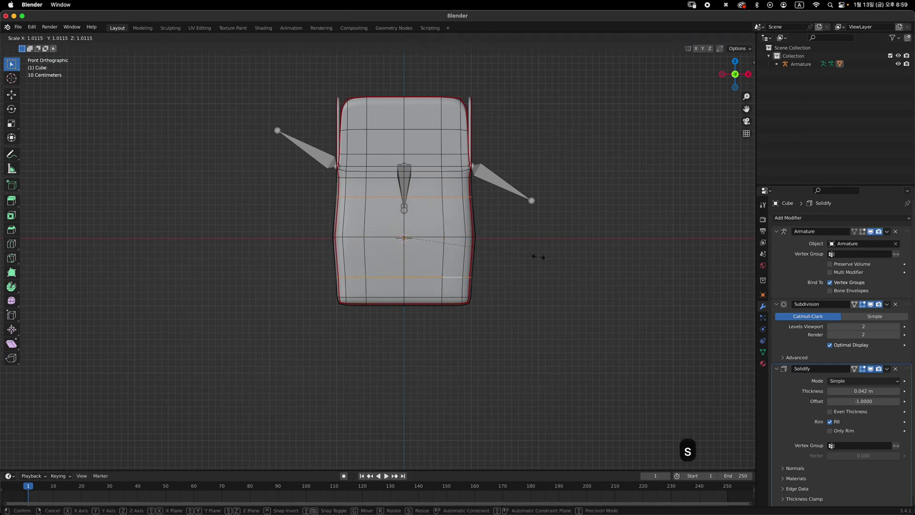
left_click(566, 254)
key("Tab")
middle_click_drag(565, 253, 531, 224)
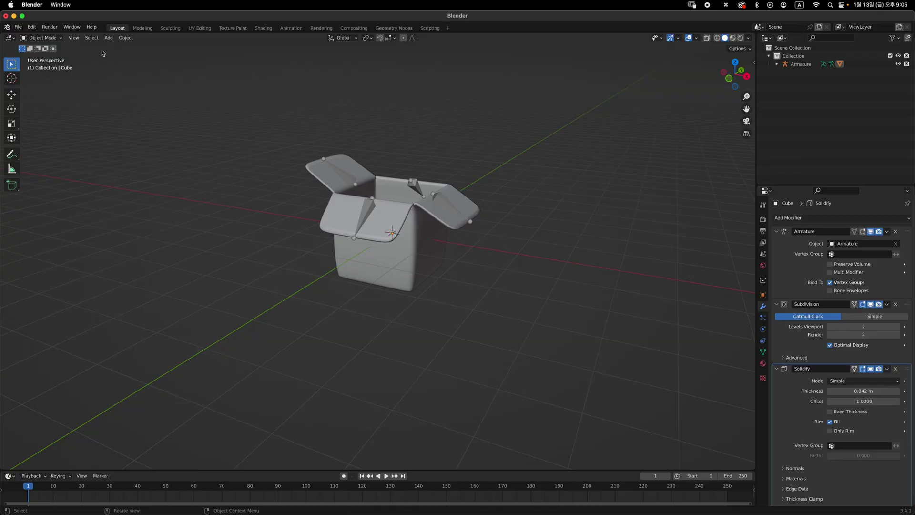
Enable the Import-Export: Import Images as Planes add-on in the preferences and close them
left_click(32, 27)
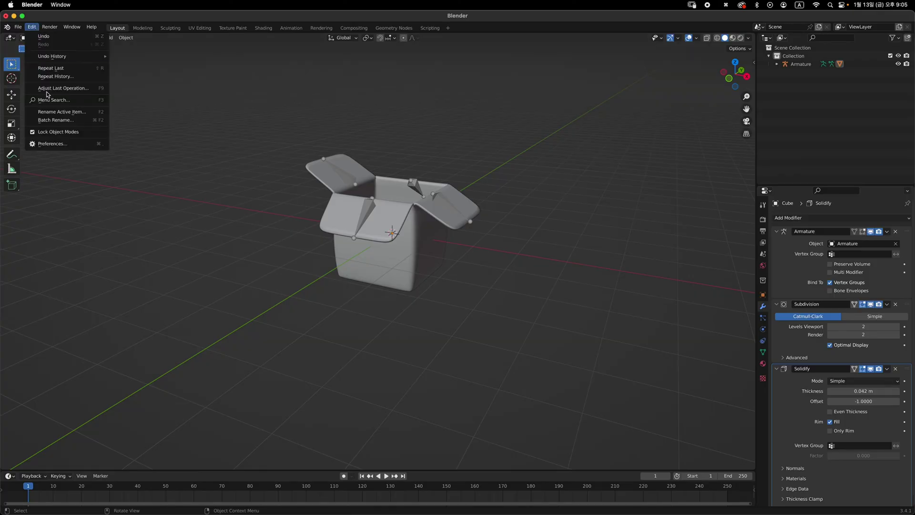
left_click(76, 144)
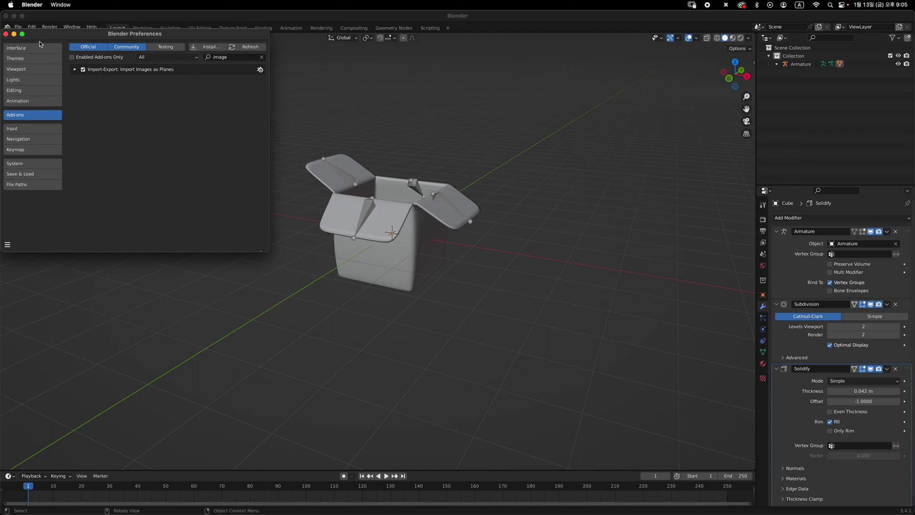
left_click(6, 33)
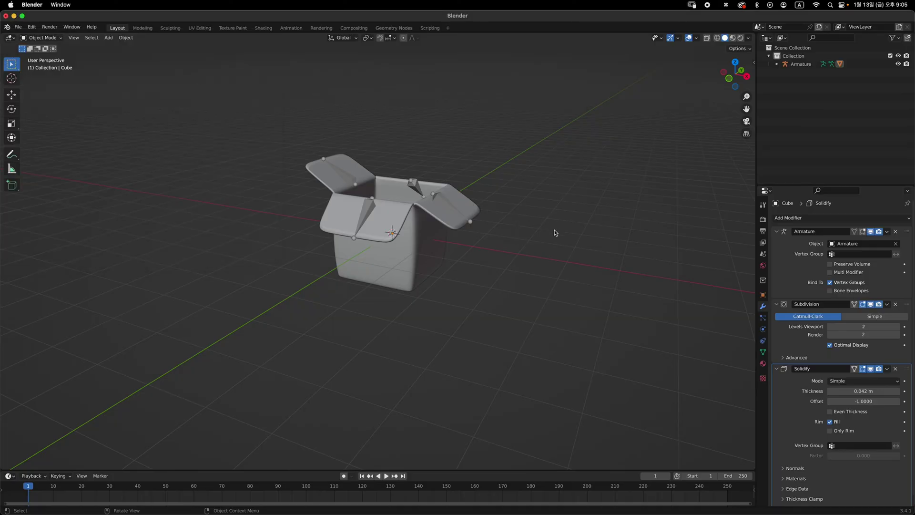
Import sticker.png from the 13_box folder as an image plane
key("shift+a")
mouse_move(547, 211)
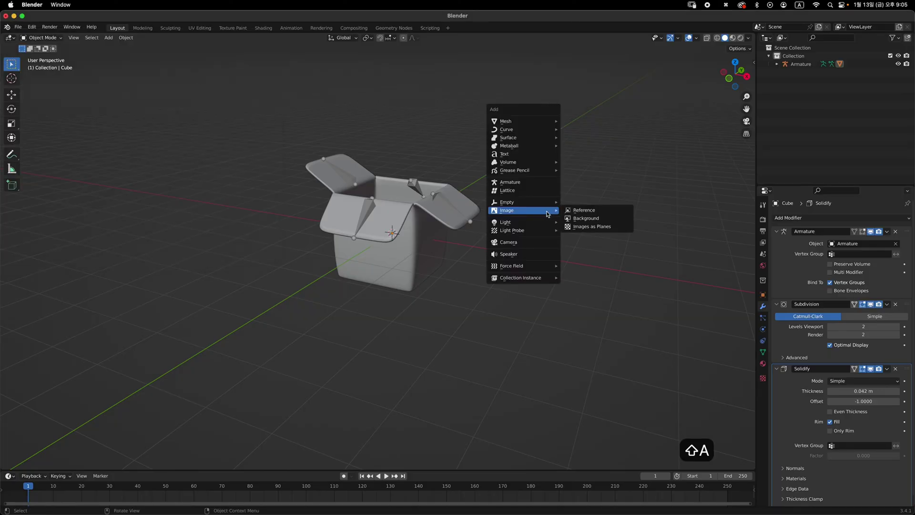
left_click(613, 229)
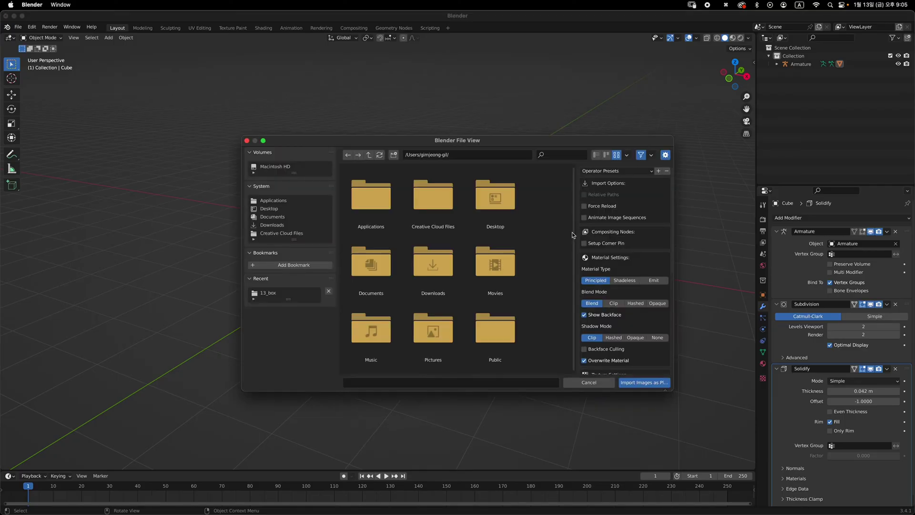
left_click(301, 294)
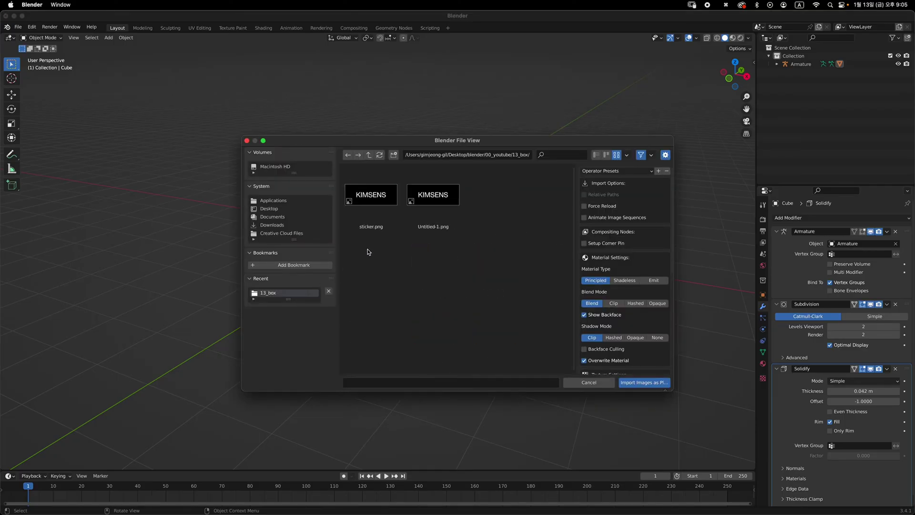
left_click(381, 204)
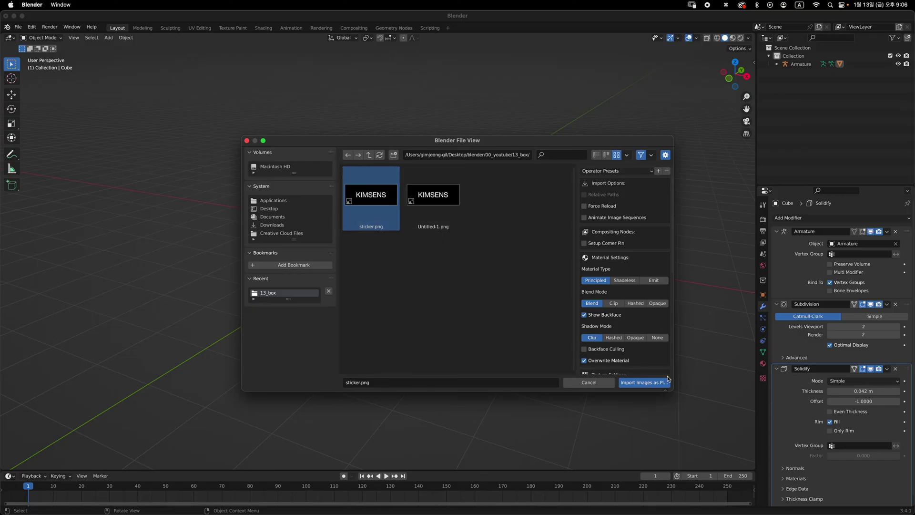
left_click(647, 382)
middle_click_drag(576, 351, 518, 299)
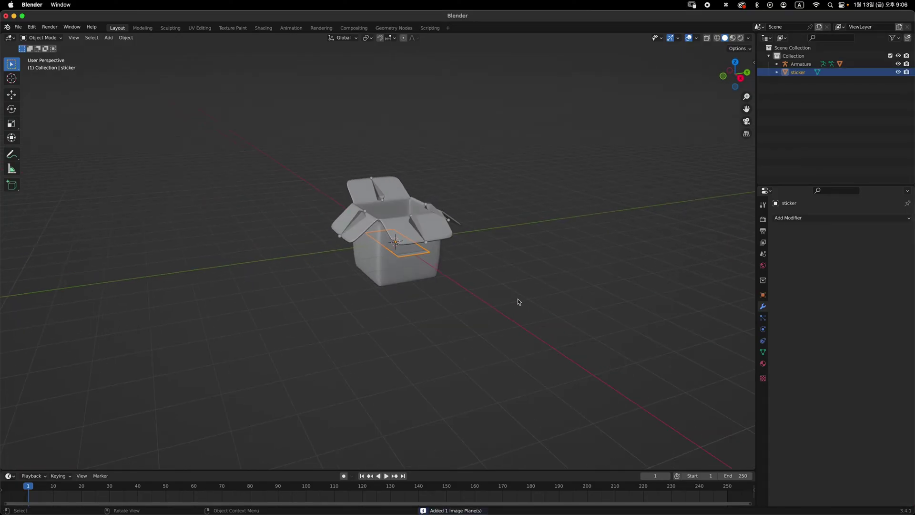
Rotate the sticker plane 90° about the global X axis so that it stands upright
type("r")
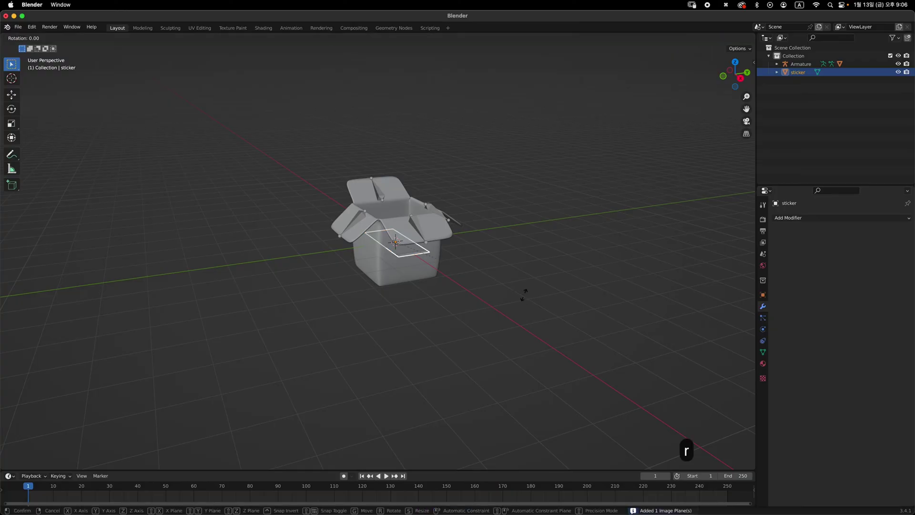
type("x")
type("90")
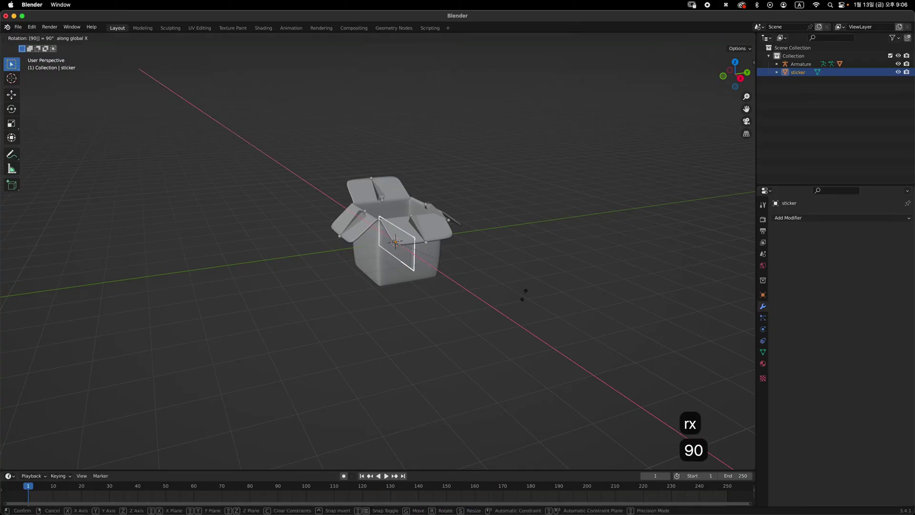
key("Return")
mouse_move(606, 223)
middle_mouse_down()
mouse_move(543, 230)
mouse_move(590, 229)
middle_mouse_up()
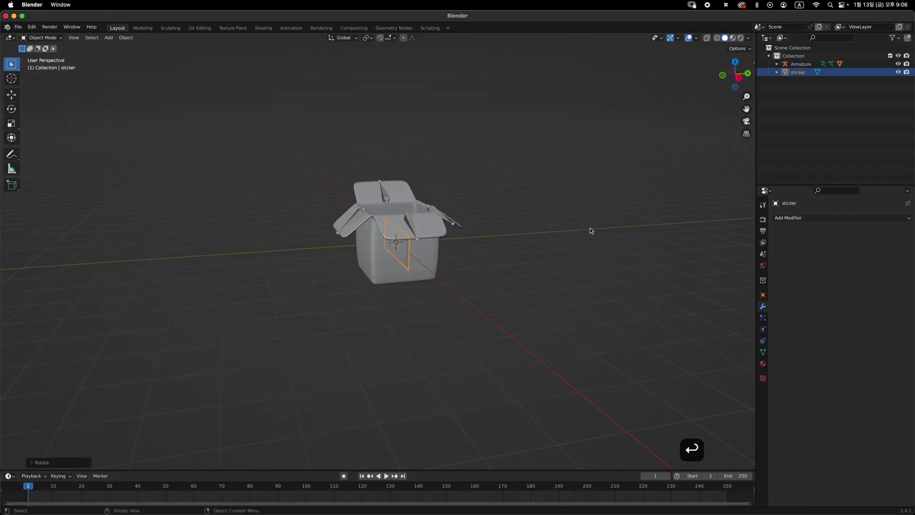
Move the sticker plane along global Y until it stands clear in front of the box, and view it from the front
key("g")
key("y")
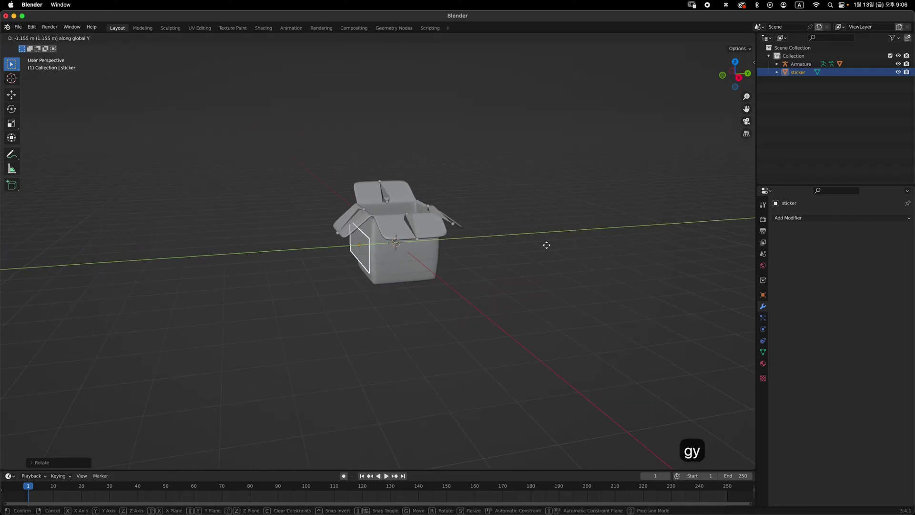
left_click(504, 258)
key("grave")
left_click(458, 239)
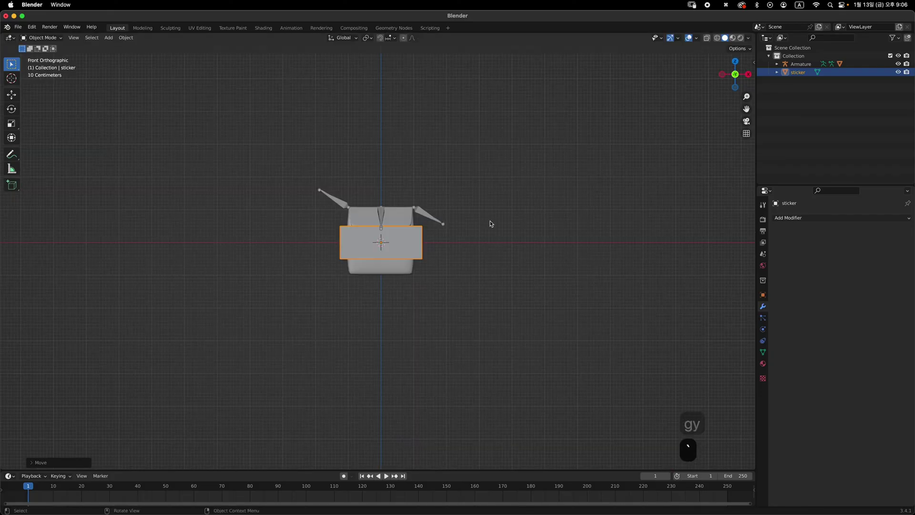
Switch the viewport to Material Preview shading and show the sticker in front view
left_click(733, 39)
mouse_move(514, 230)
middle_mouse_down()
mouse_move(416, 275)
mouse_move(405, 295)
mouse_move(404, 272)
middle_mouse_up()
key("grave")
left_click(403, 222)
scroll(418, 224, "up", 1)
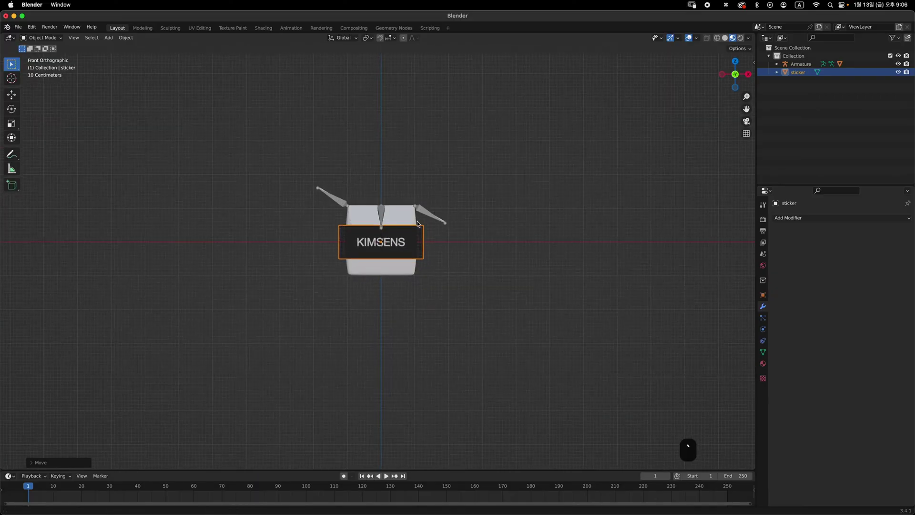
scroll(417, 223, "up", 2)
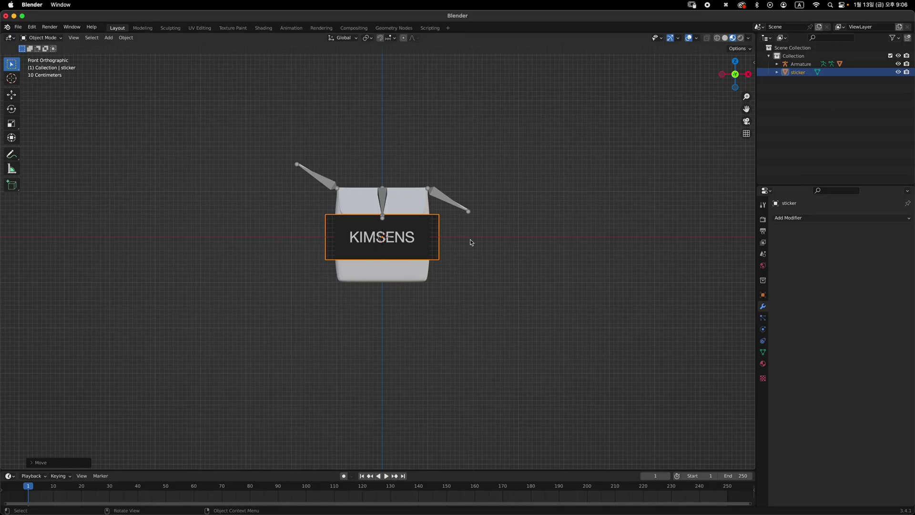
Scale the sticker plane down in front view to about 0.6 so that it is narrower than the box
middle_click_drag(471, 239, 396, 258)
key("grave")
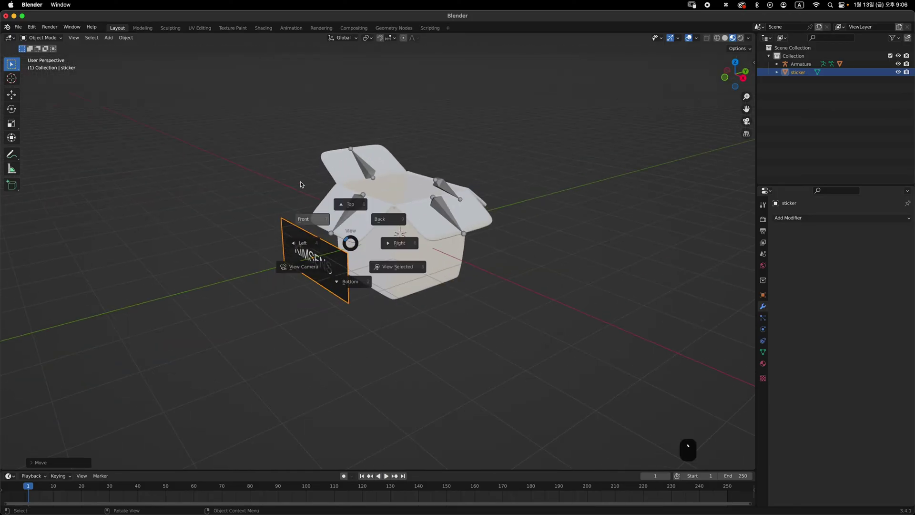
left_click(302, 184)
key("s")
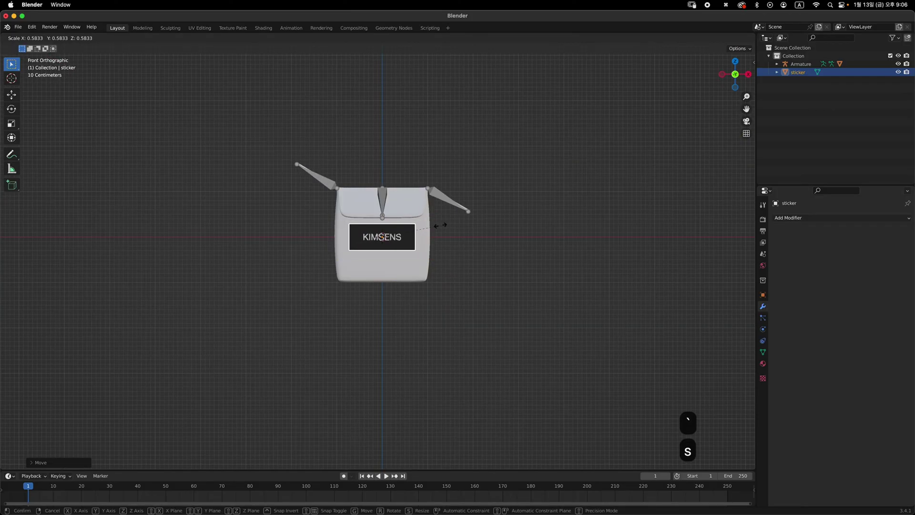
left_click(449, 239)
Move the sticker to the lower right of the box's front face so that it overhangs the right edge
key("g")
left_click(502, 239)
middle_click_drag(502, 239, 427, 227)
key("grave")
left_click(467, 227)
key("grave")
left_click(410, 210)
scroll(485, 192, "up", 2)
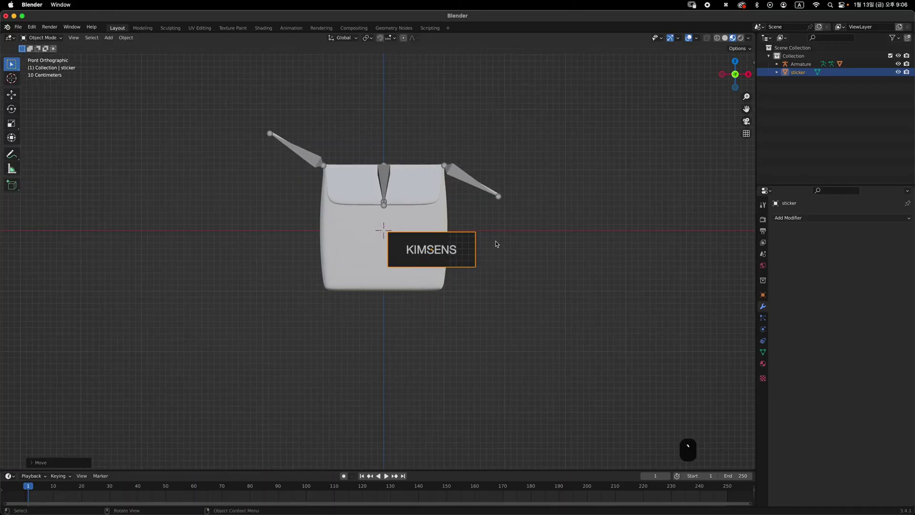
Edit the sticker mesh and subdivide its single face once
key("Tab")
scroll(511, 234, "up", 3)
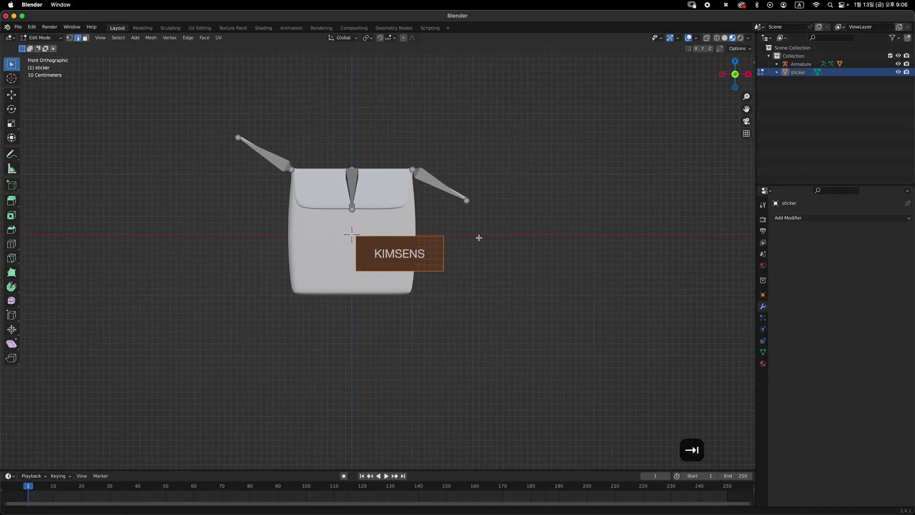
scroll(486, 199, "up", 1)
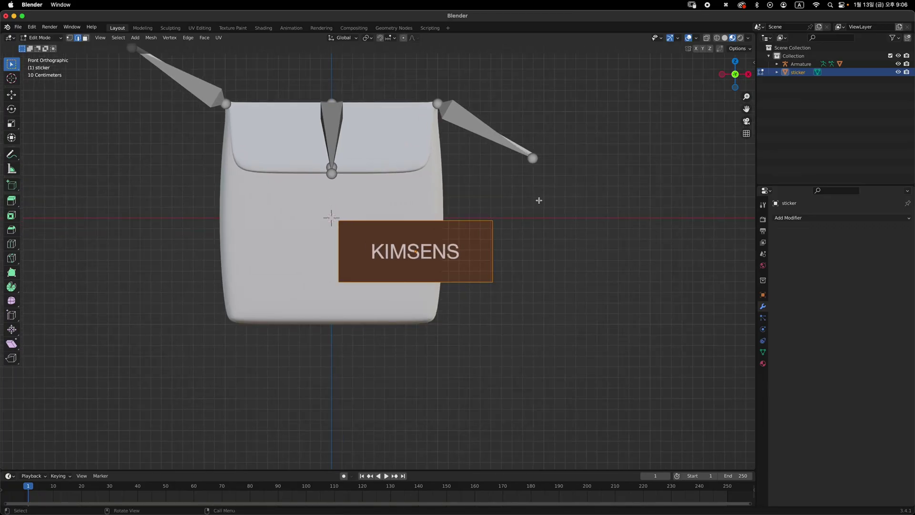
right_click(523, 193)
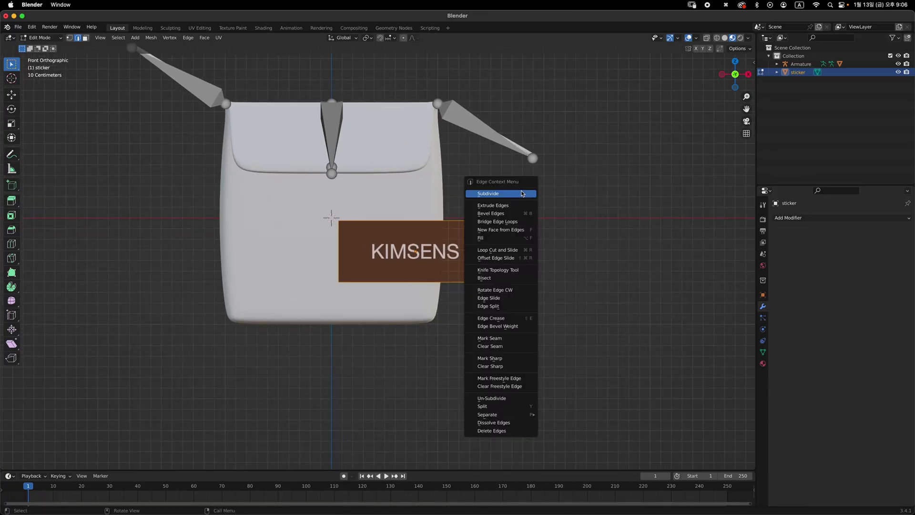
left_click(525, 194)
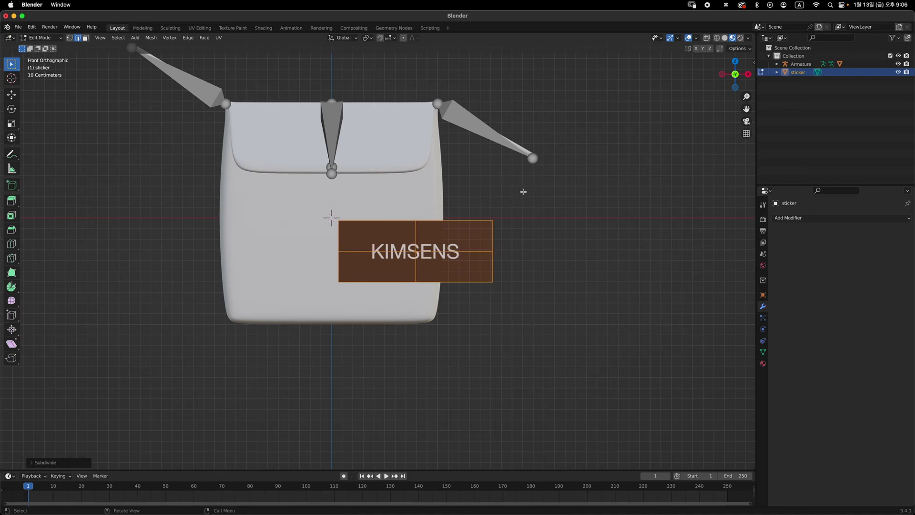
Add a centred vertical loop cut in each half of the sticker mesh to divide it into four columns
scroll(517, 229, "up", 3)
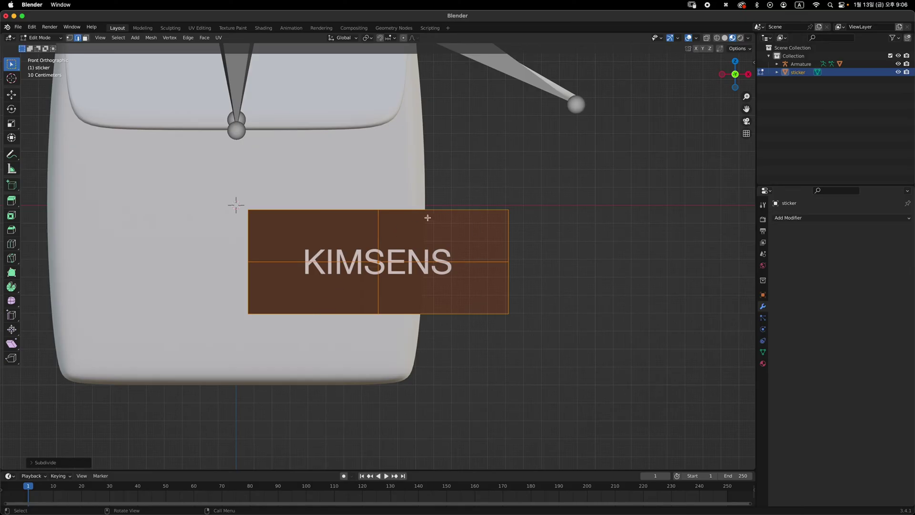
key("super+r")
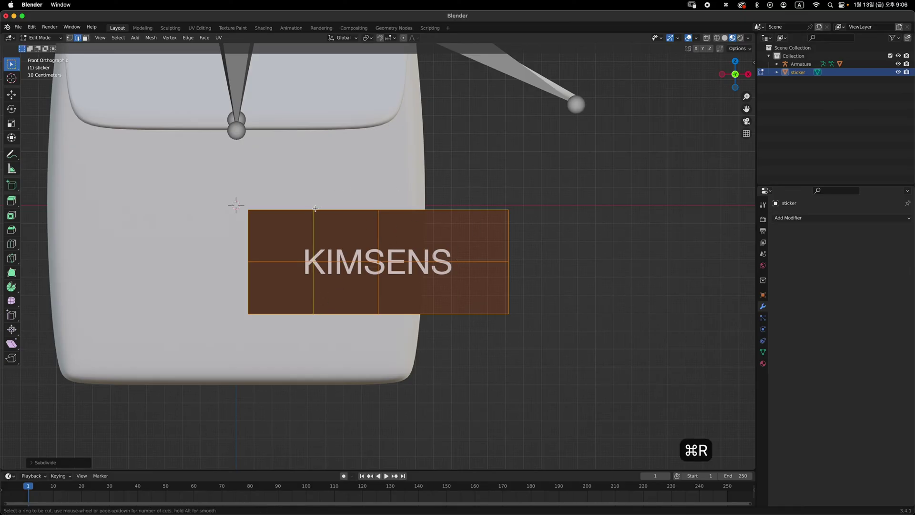
left_click(335, 209)
right_click(338, 214)
key("super+r")
left_click(458, 213)
right_click(465, 211)
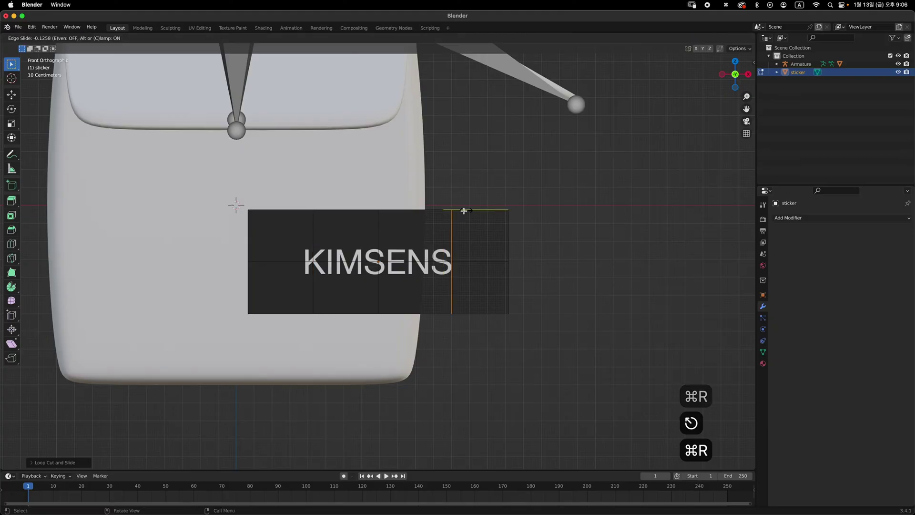
Subdivide the entire sticker mesh four more times and return to Object Mode
key("a")
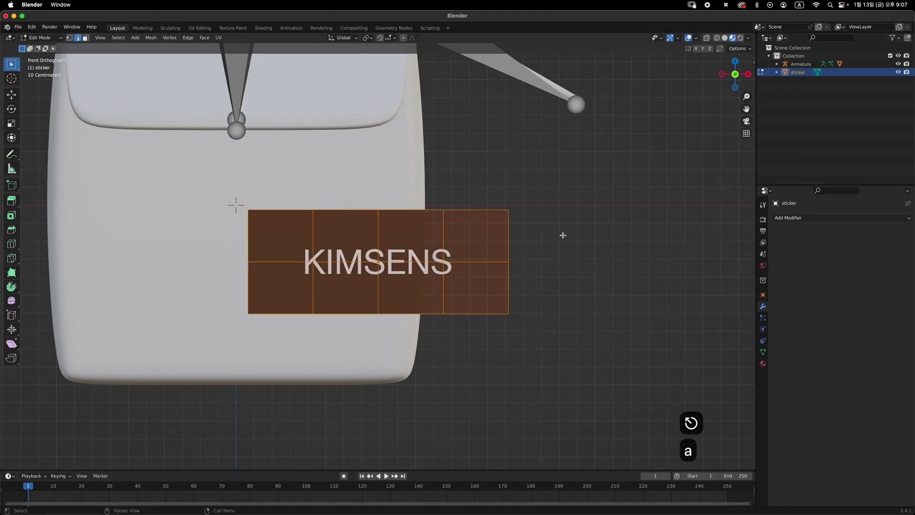
middle_click_drag(561, 235, 474, 228, "shift")
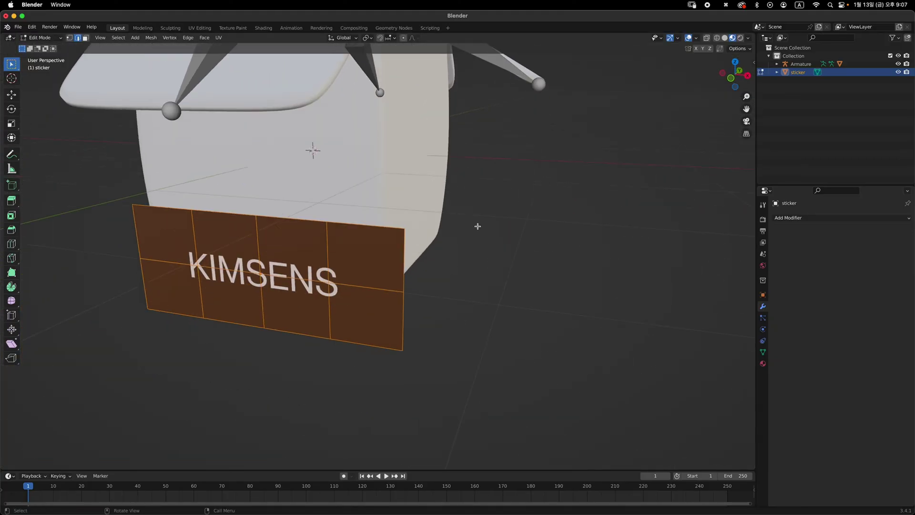
right_click(474, 227)
left_click(474, 227)
right_click(474, 226)
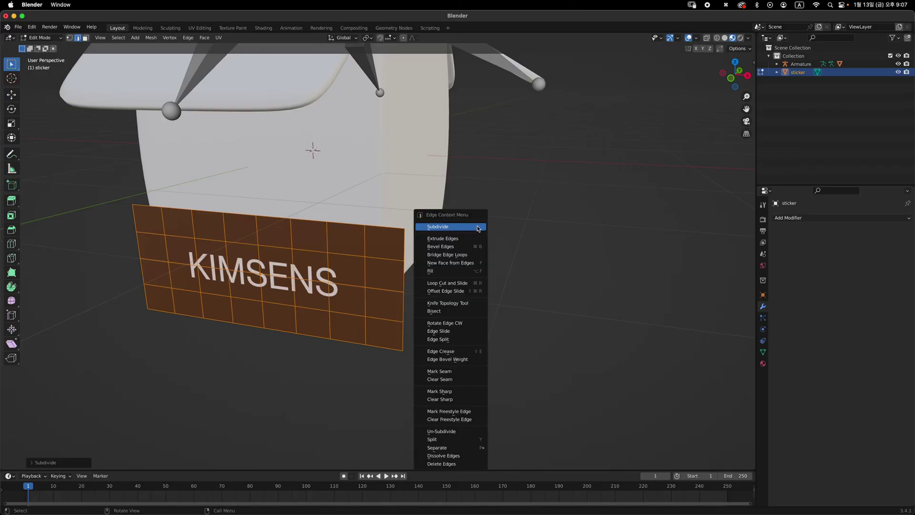
left_click(476, 227)
right_click(477, 226)
left_click(478, 226)
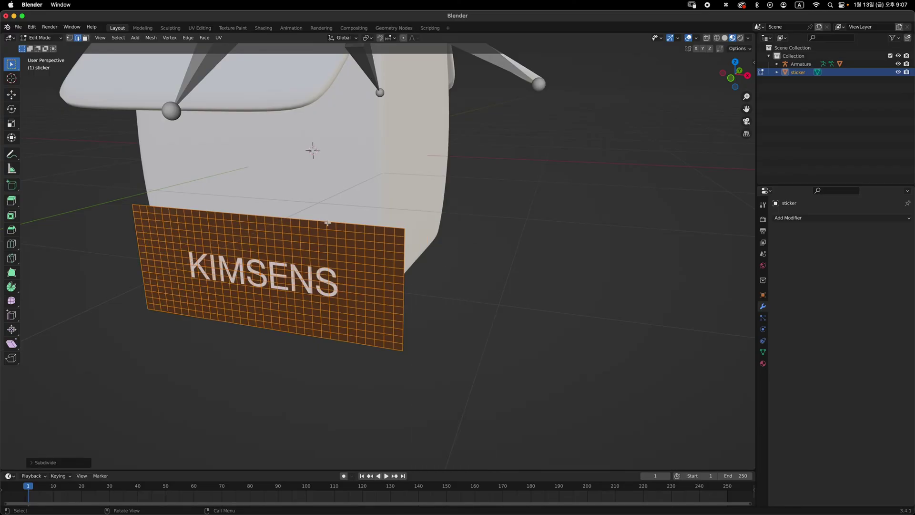
right_click(483, 223)
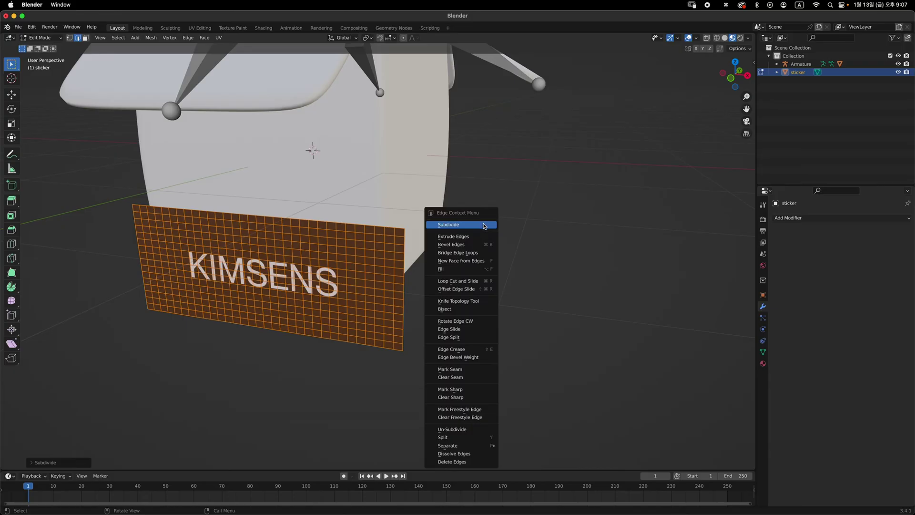
left_click(483, 222)
key("Tab")
Add a Shrinkwrap modifier to the sticker plane
middle_click_drag(499, 225, 485, 285)
scroll(485, 285, "down", 3)
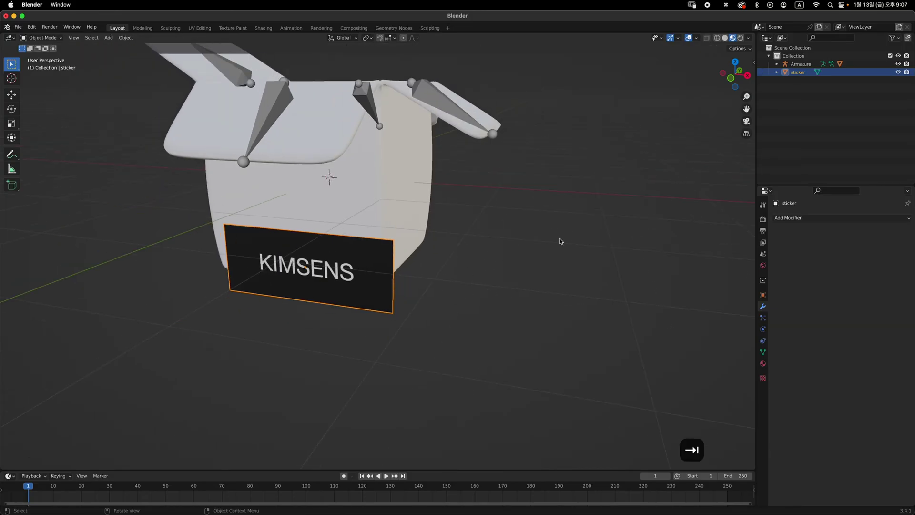
middle_click_drag(561, 241, 494, 256)
key("grave")
middle_click_drag(470, 285, 520, 237)
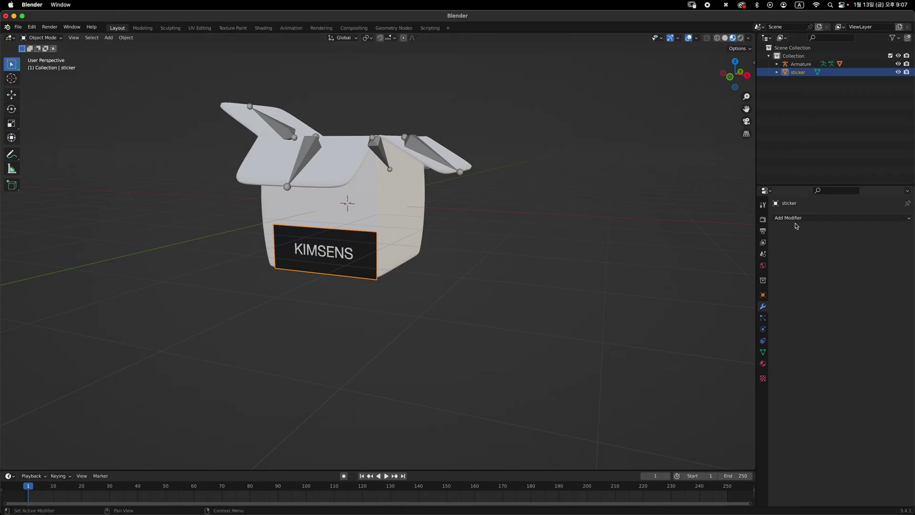
left_click(819, 217)
left_click(834, 314)
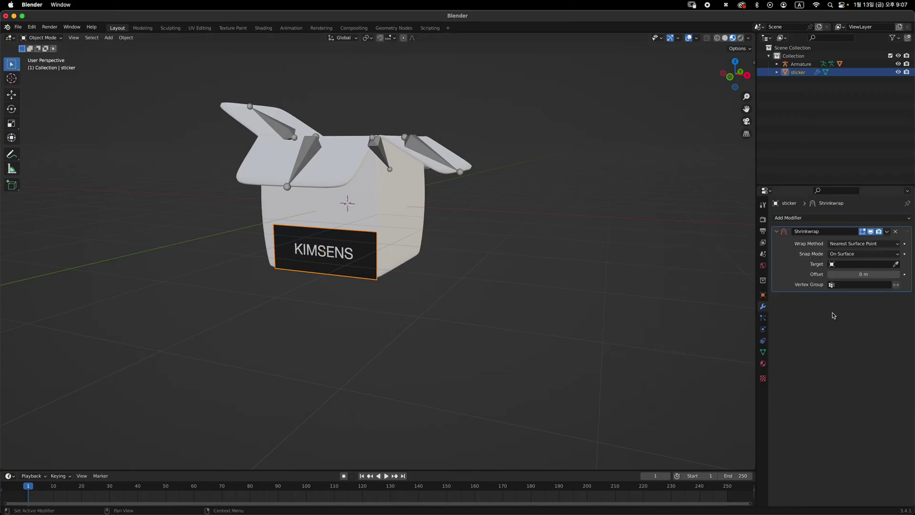
Set the Shrinkwrap modifier's wrap method to Project
middle_click_drag(574, 272, 368, 254)
middle_click_drag(437, 211, 405, 227)
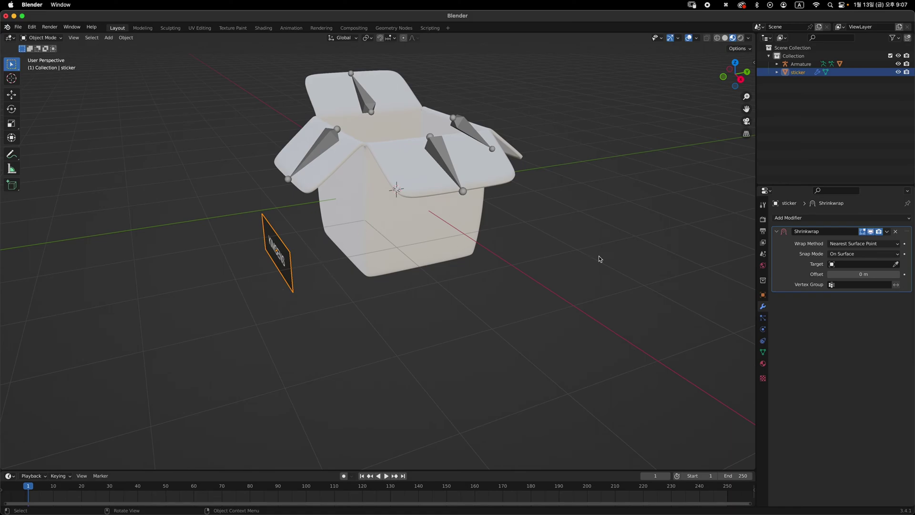
middle_click_drag(598, 259, 667, 253)
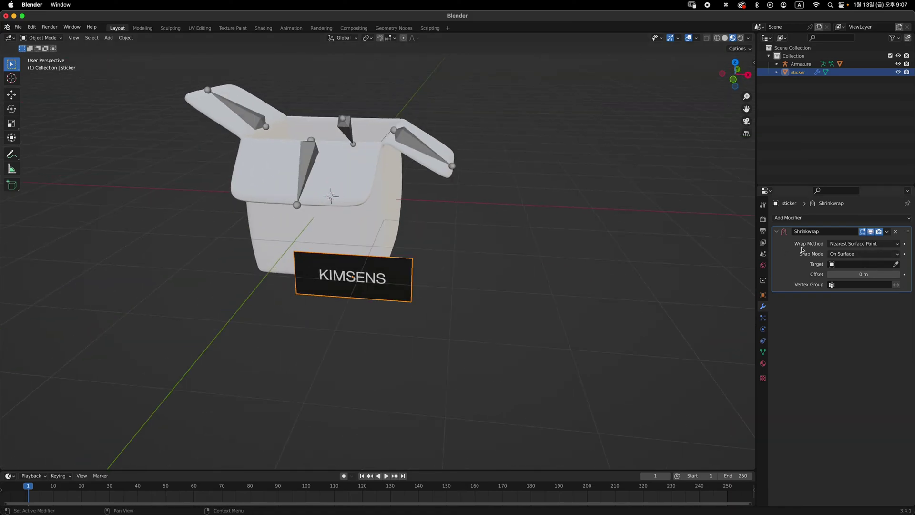
left_click(876, 243)
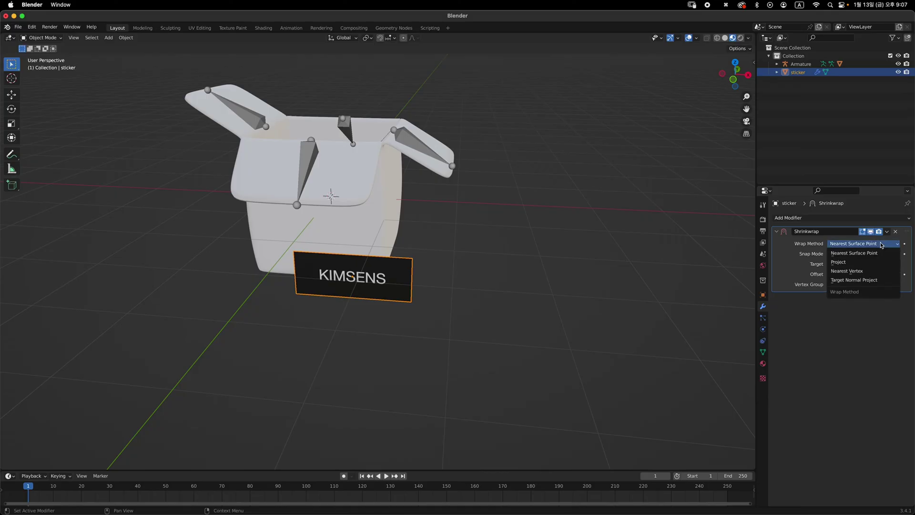
left_click(869, 263)
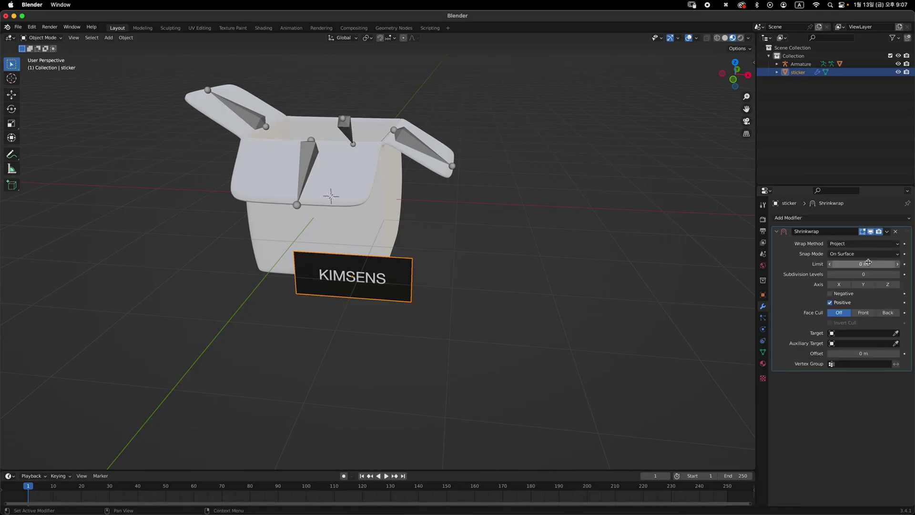
Enable Negative projection in the sticker's Shrinkwrap modifier and pick the box mesh Cube as its target
left_click(829, 294)
middle_click_drag(671, 289, 694, 287)
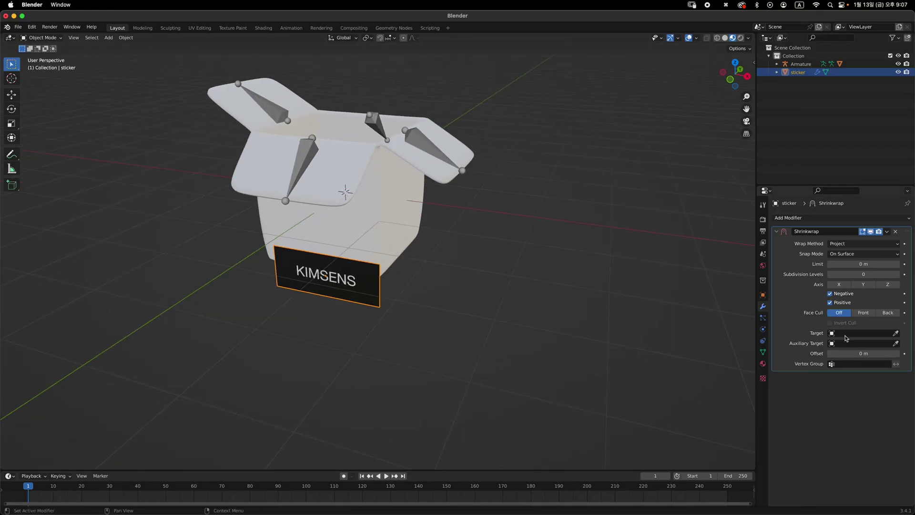
left_click(897, 333)
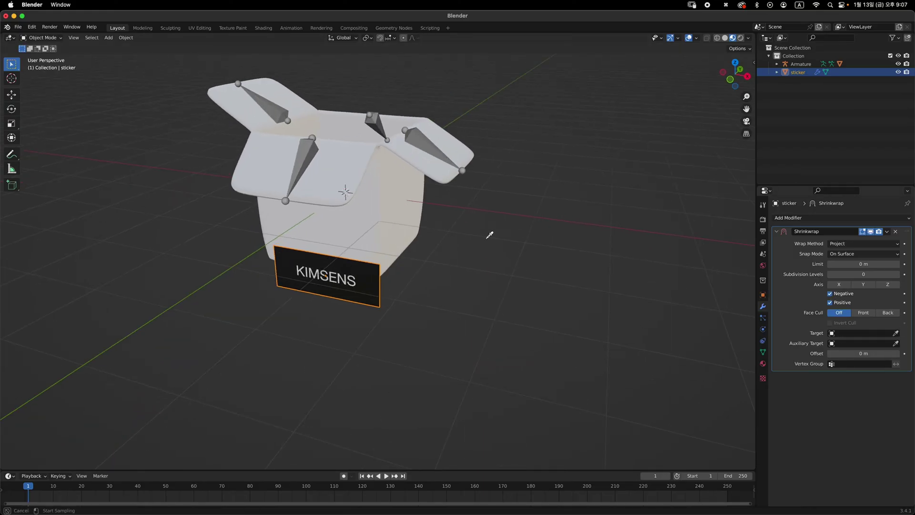
left_click(390, 217)
middle_click_drag(478, 245, 496, 259)
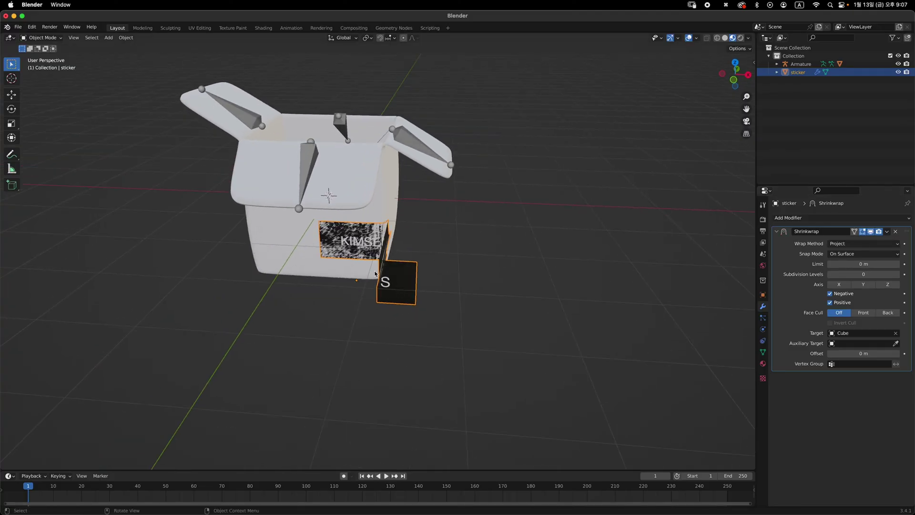
Set the Shrinkwrap modifier's offset to 0.01 m so the sticker sits just off the box surface
middle_click_drag(375, 274, 444, 240)
key("grave")
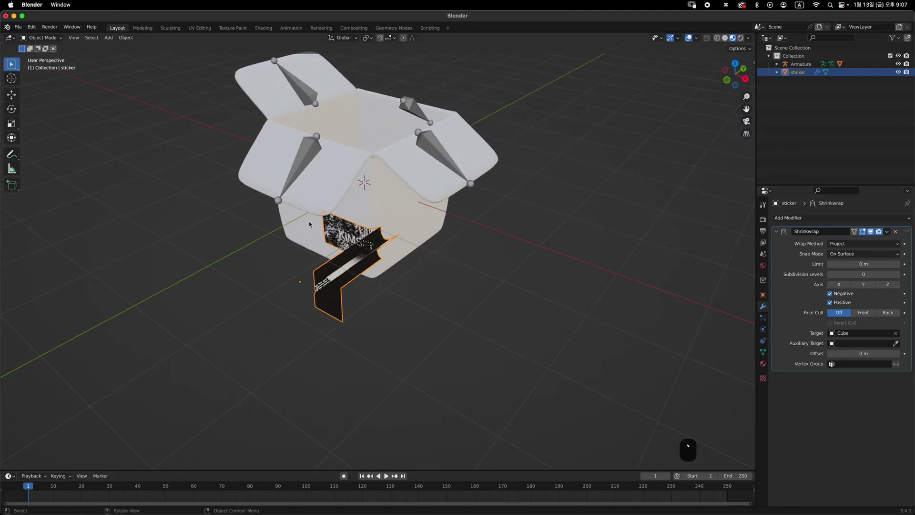
key("Tab")
key("Tab")
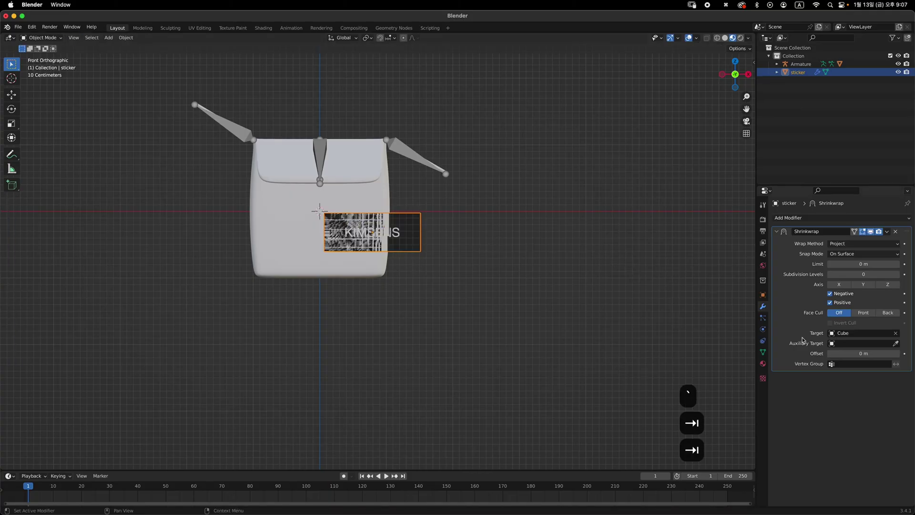
left_click(893, 353)
middle_click_drag(505, 267, 452, 307)
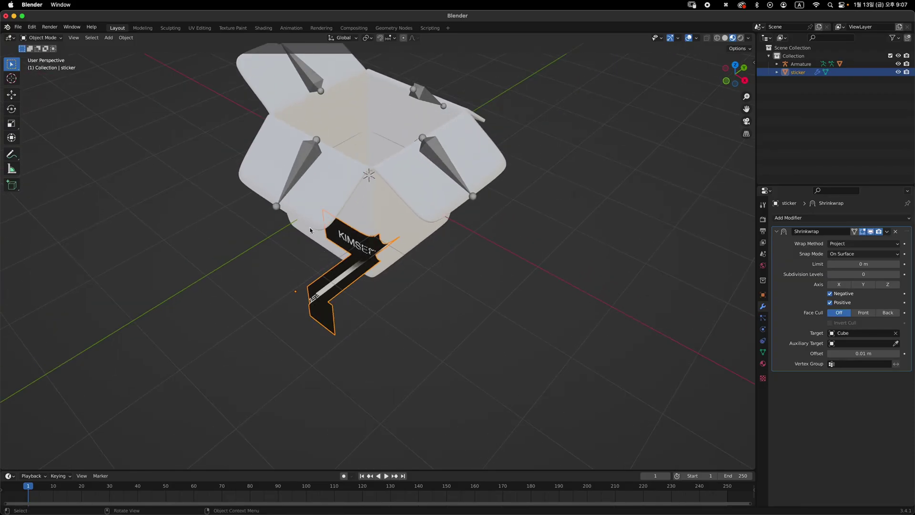
Move the sticker object along the Y axis towards the front of the box
key("`")
key("Tab")
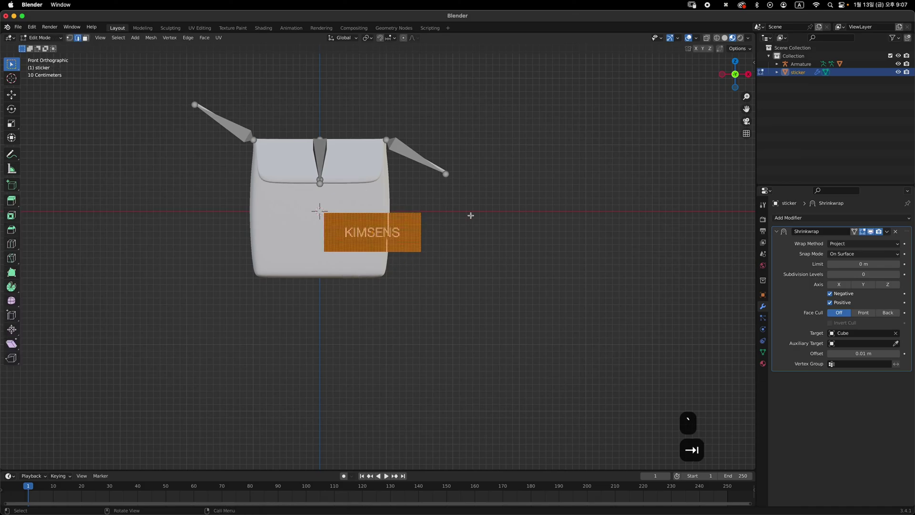
middle_click_drag(471, 215, 403, 284)
middle_click_drag(458, 266, 448, 231)
key("Tab")
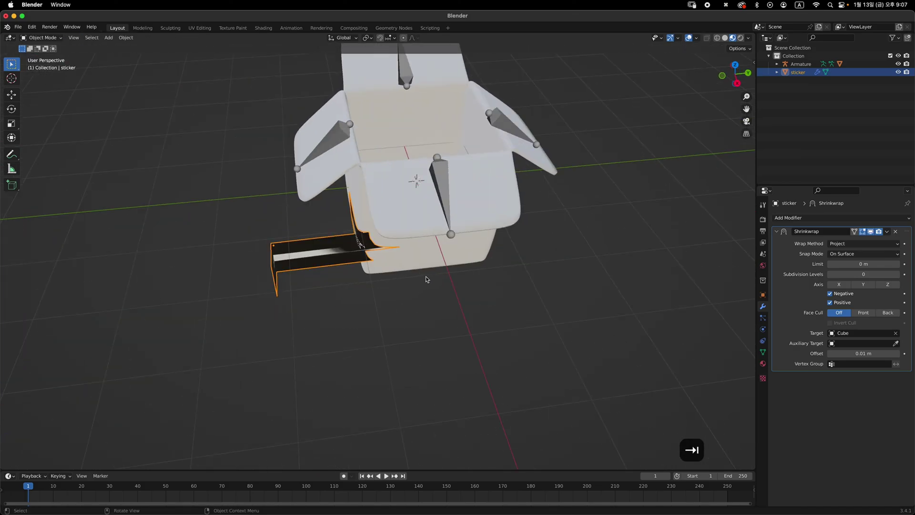
key("g")
key("y")
left_click(490, 272)
Rotate the sticker's mesh in top view so it runs diagonally across the box's front corner
key("`")
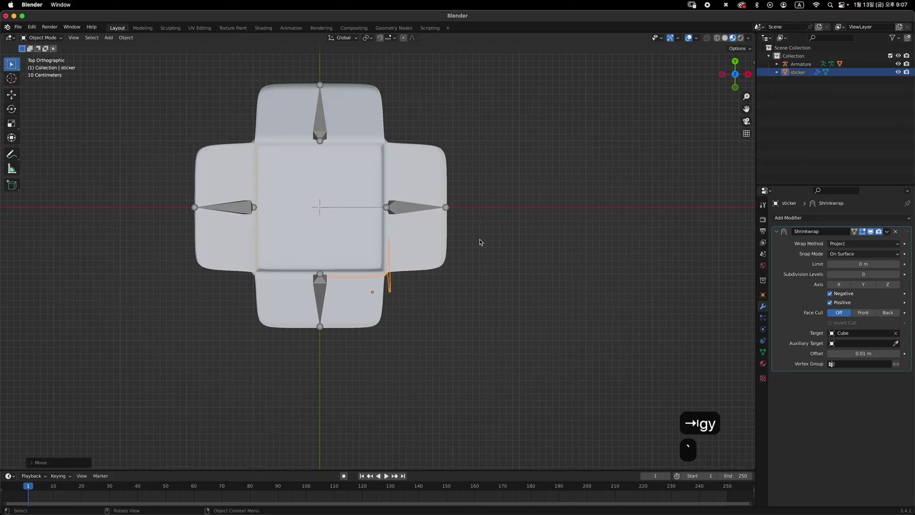
key("Tab")
key("r")
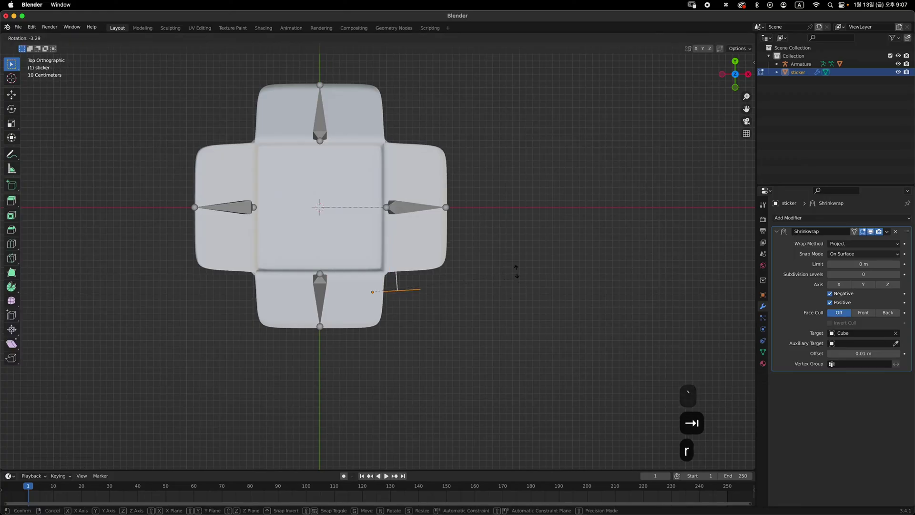
left_click(496, 221)
key("Tab")
mouse_move(490, 287)
middle_mouse_down()
mouse_move(466, 262)
mouse_move(471, 242)
mouse_move(424, 259)
mouse_move(432, 288)
mouse_move(509, 292)
mouse_move(496, 292)
middle_mouse_up()
Move the sticker's mesh outside the box's front corner in top view and adjust its rotation to wrap both faces
key("Tab")
key("grave")
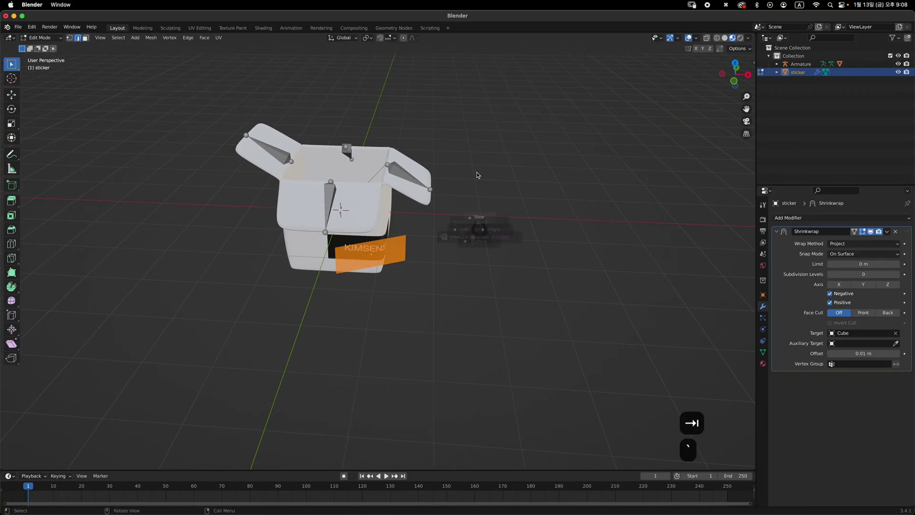
left_click(477, 175)
key("g")
left_click(522, 259)
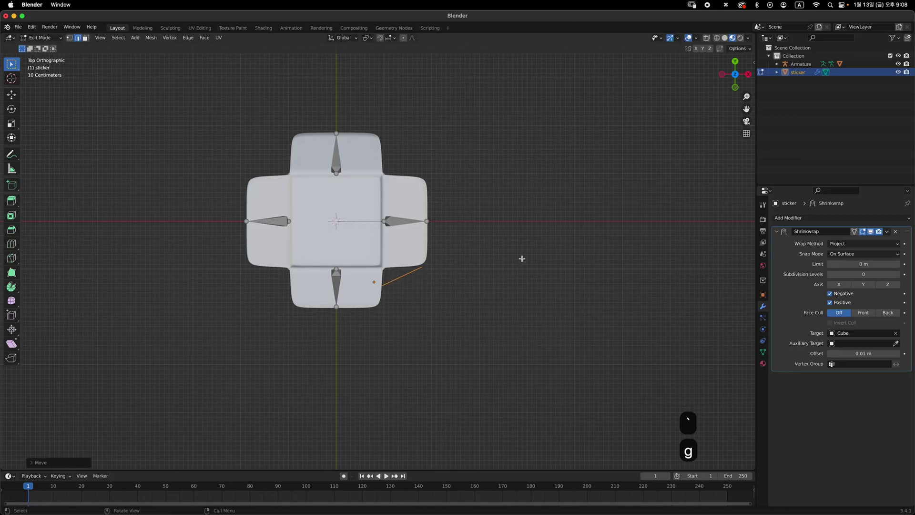
key("r")
key("Tab")
middle_click_drag(519, 257, 462, 213)
middle_click_drag(471, 246, 481, 243)
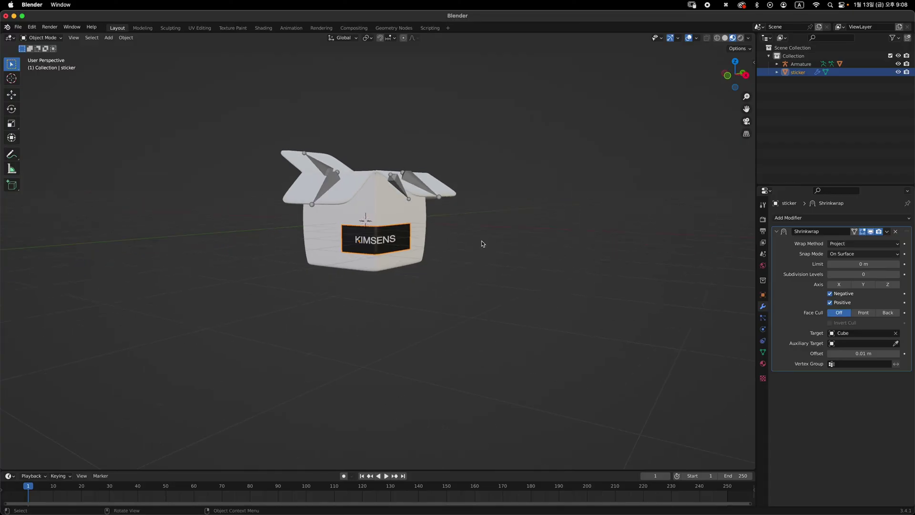
Slide the sticker's mesh slightly in the negative direction along its local X axis
key("Tab")
key("g")
key("x")
key("x")
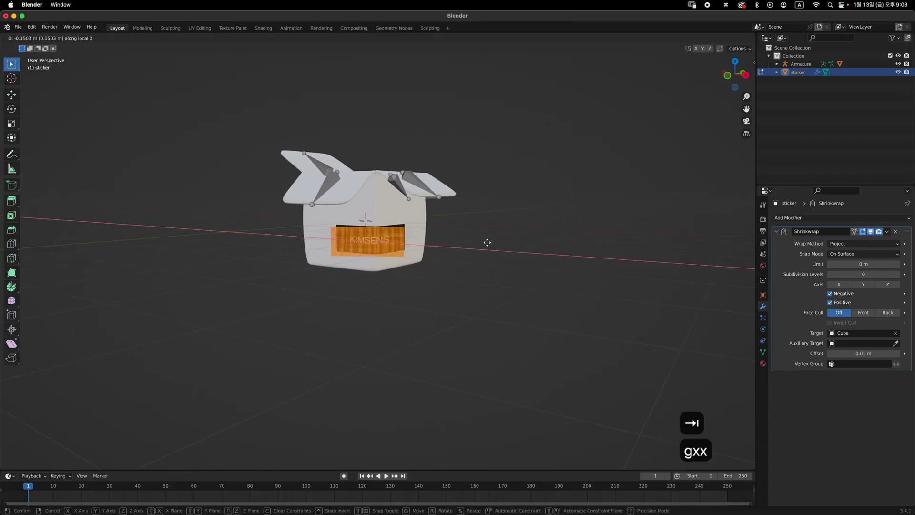
left_click(485, 242)
key("Tab")
middle_click_drag(500, 247, 486, 233)
Rotate the sticker's mesh a few degrees in the view so the label sits tilted across the box corner
key("Tab")
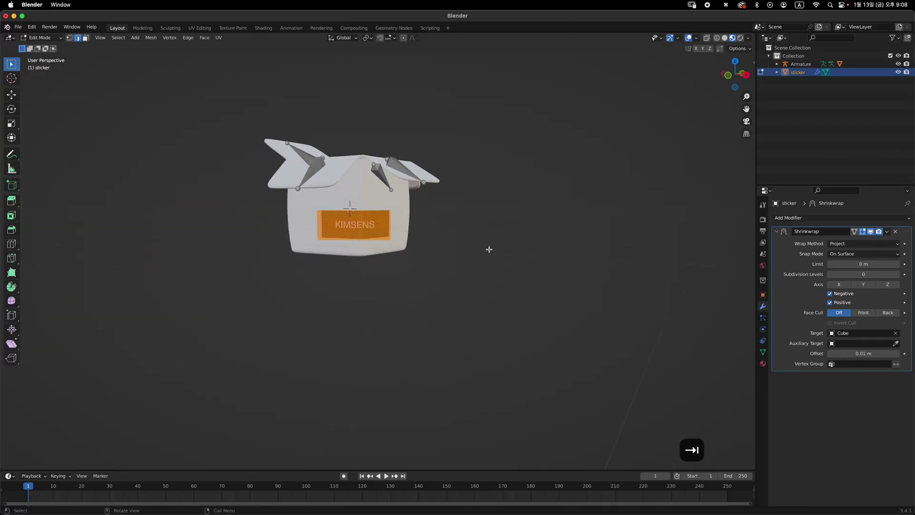
key("r")
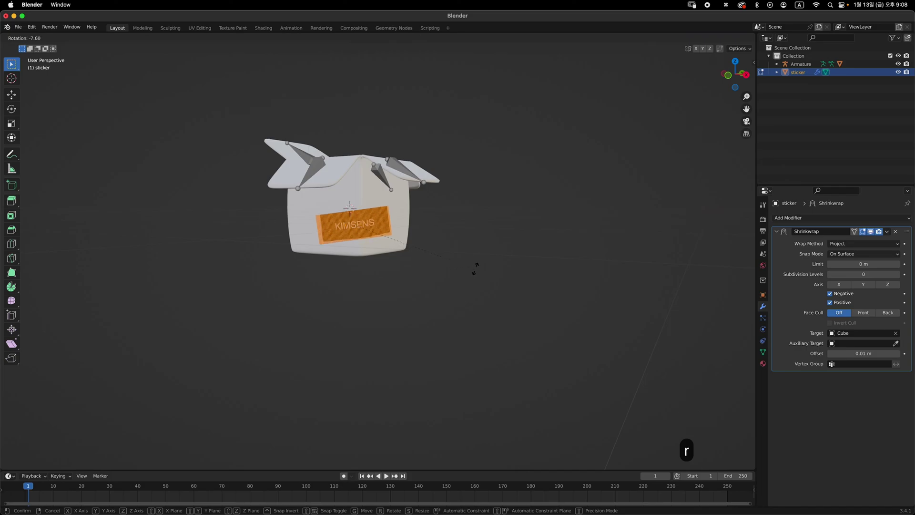
left_click(478, 263)
key("Tab")
middle_click_drag(476, 263, 503, 258)
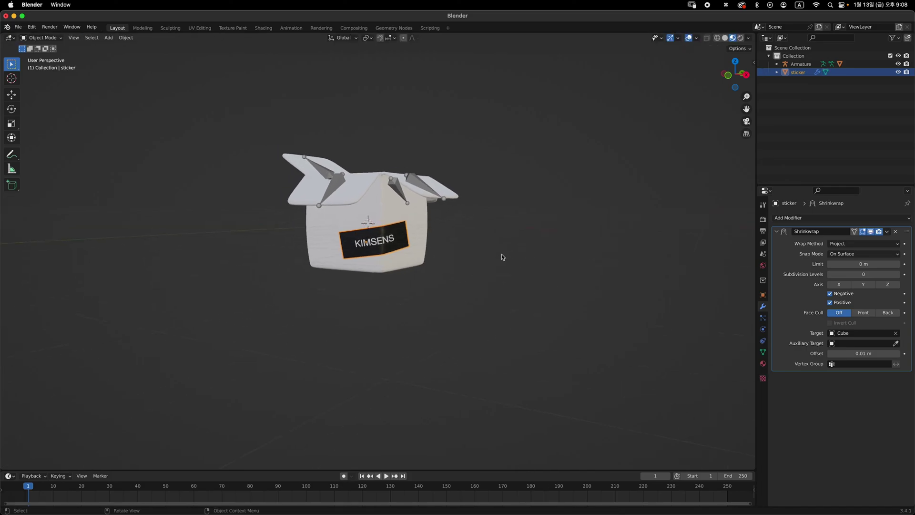
Nudge the sticker object slightly in the positive direction along its local X axis
key("g")
key("x")
key("x")
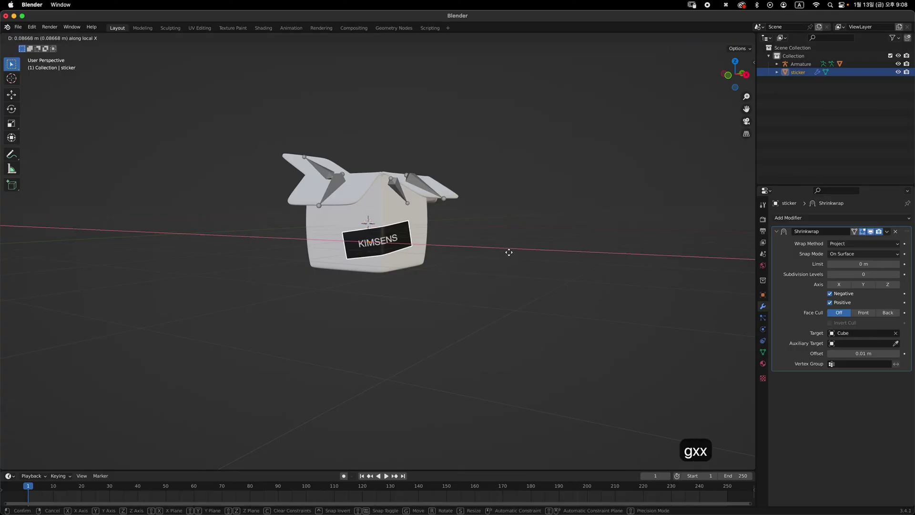
left_click(505, 253)
mouse_move(521, 257)
middle_mouse_down()
mouse_move(518, 273)
mouse_move(552, 252)
mouse_move(535, 261)
middle_mouse_up()
middle_click_drag(478, 248, 492, 230)
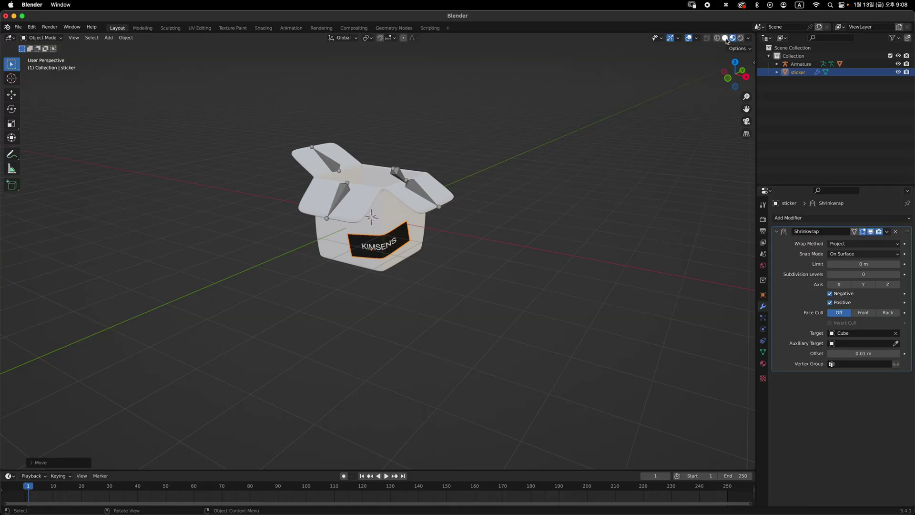
Switch the 3D view to solid shading and deselect the sticker
left_click(725, 38)
middle_click_drag(555, 206, 580, 206)
left_click(580, 207)
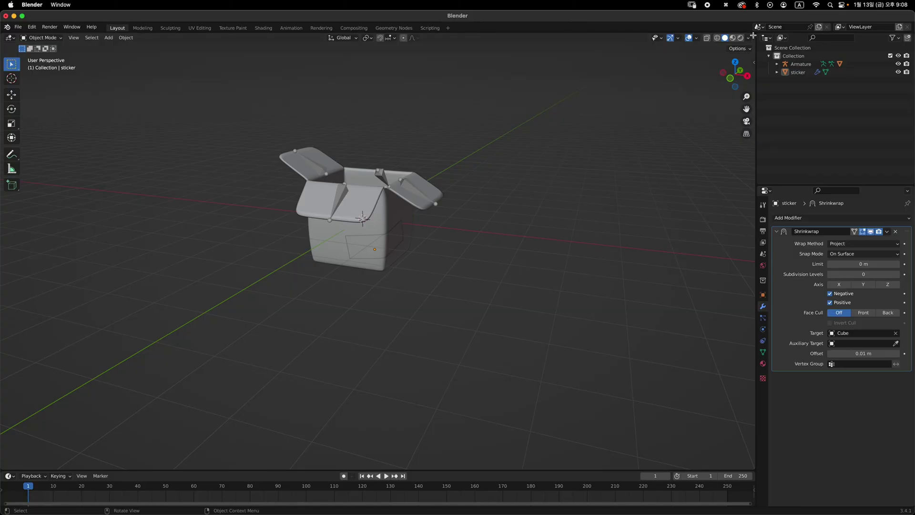
Split the 3D viewport vertically into two side-by-side views of the box
left_click_drag(756, 34, 746, 35)
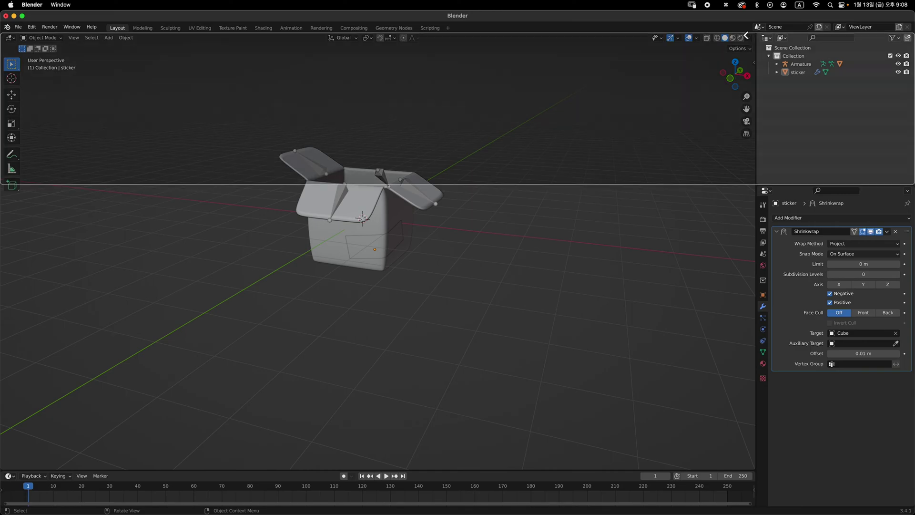
key("Escape")
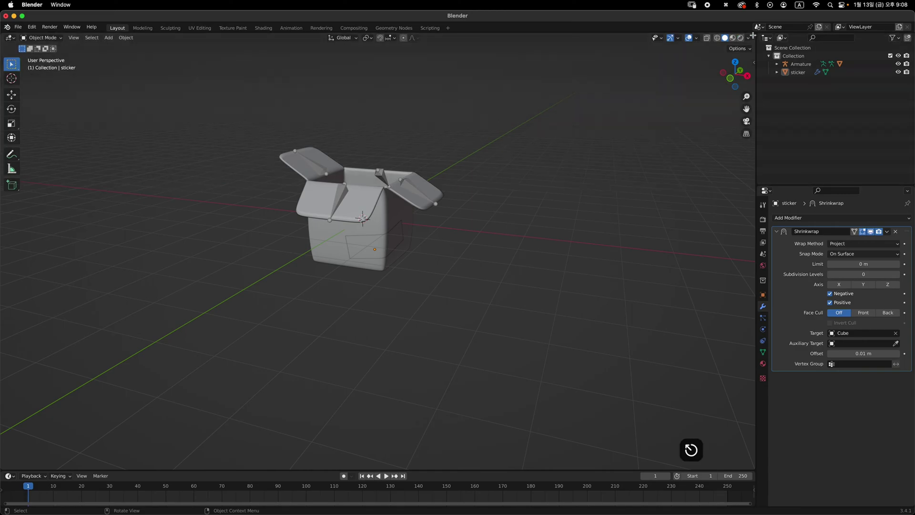
left_click_drag(746, 39, 350, 177)
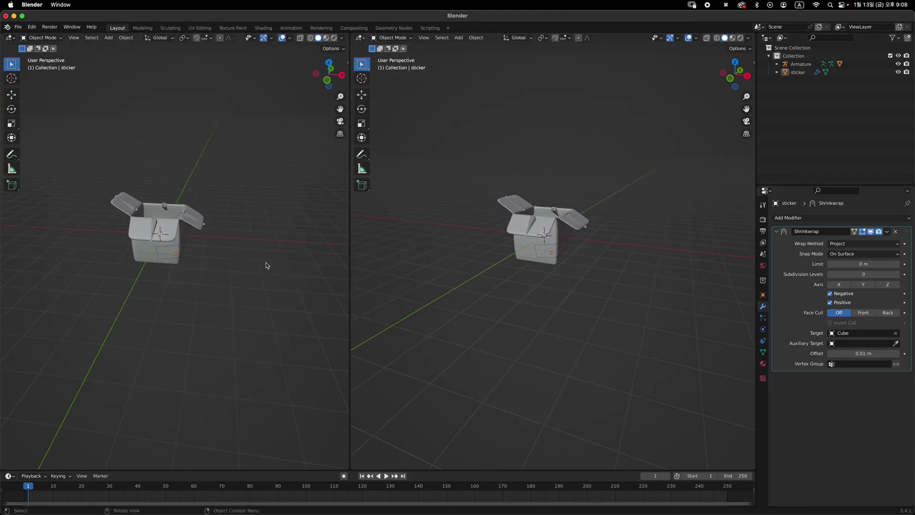
Set the narrower of the two 3D views to rendered shading and frame the box in it
middle_click_drag(221, 208, 262, 194, "shift")
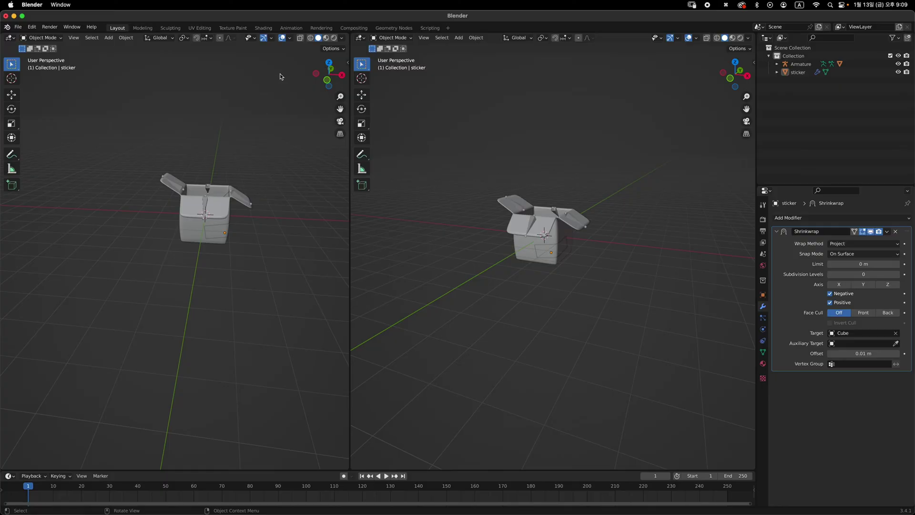
left_click(334, 38)
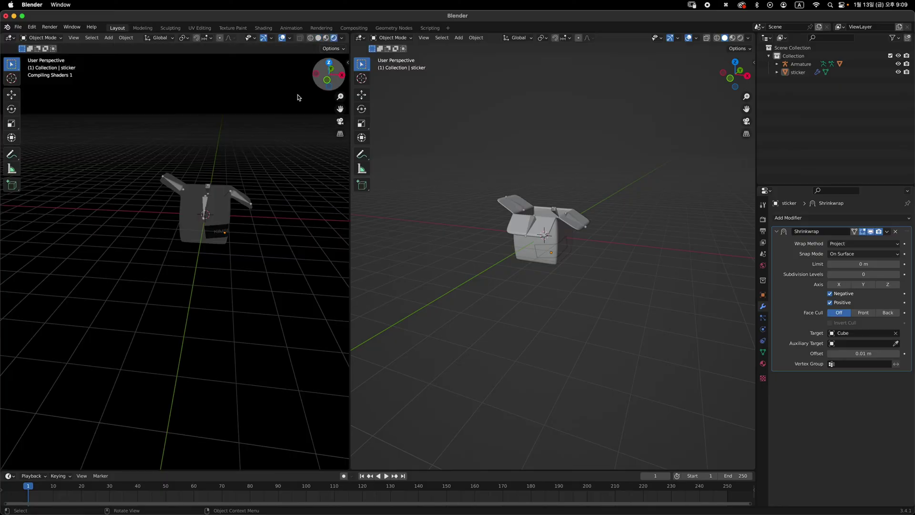
middle_click_drag(282, 205, 259, 214, "shift")
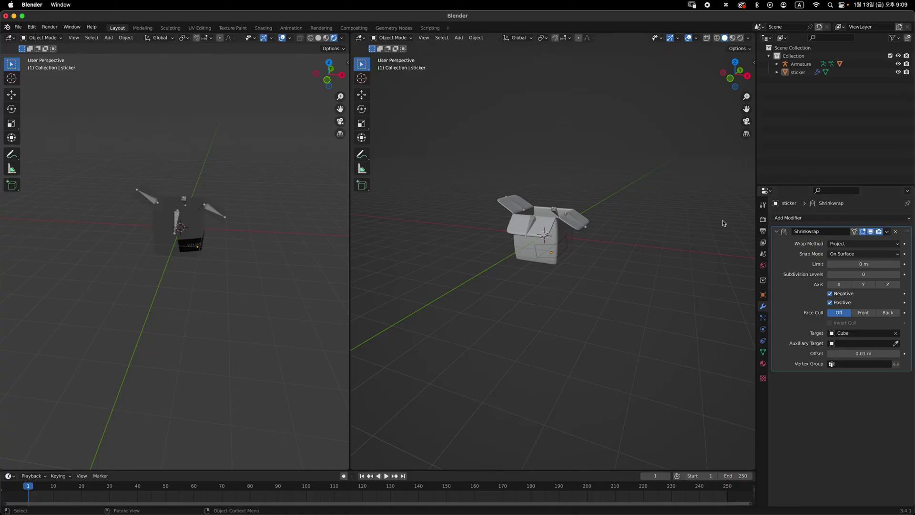
Change the scene's render engine to Cycles
left_click(762, 219)
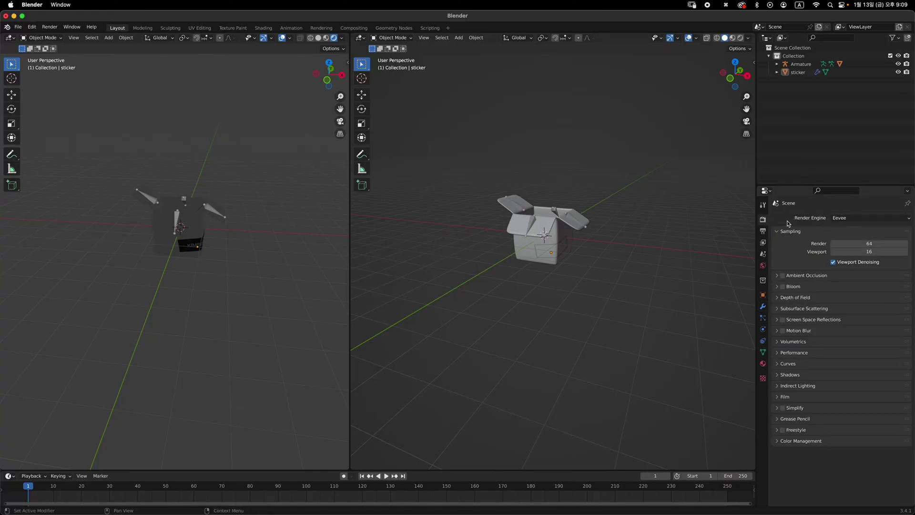
left_click(862, 221)
left_click(862, 239)
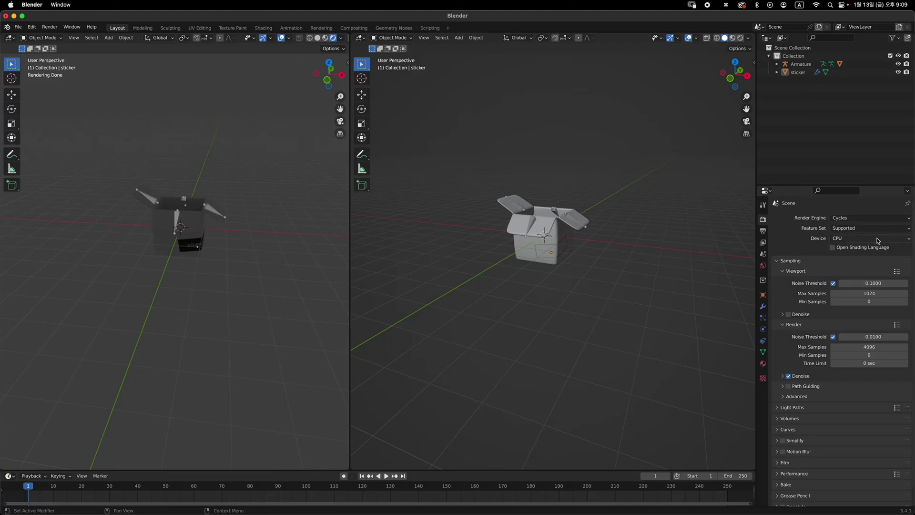
Add an area light to the scene from the front view of the solid-shaded viewport
left_click(560, 179)
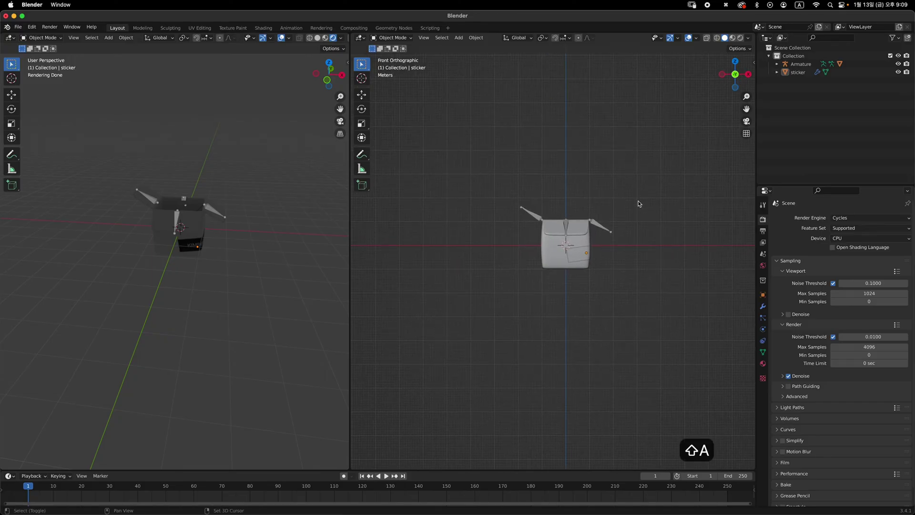
key("shift+a")
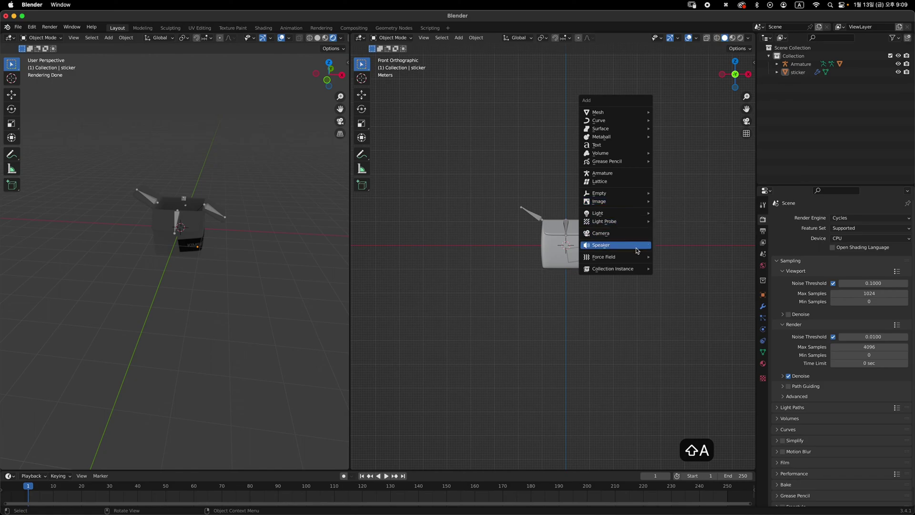
mouse_move(626, 217)
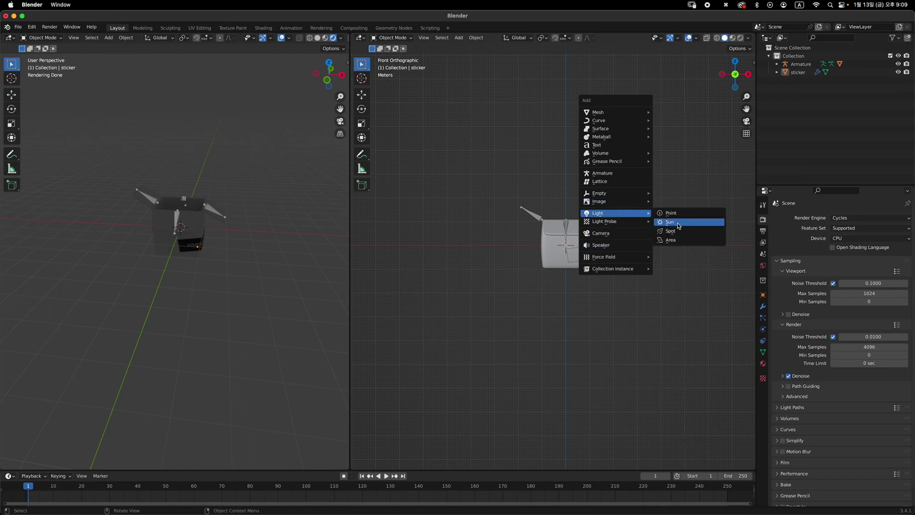
left_click(679, 244)
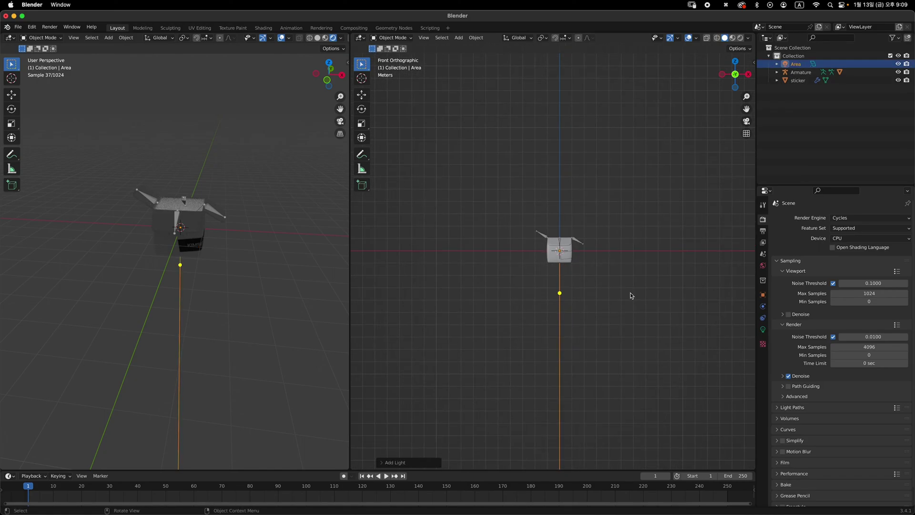
Move the area light above the box on its negative X side and rotate it to aim at the box
key("g")
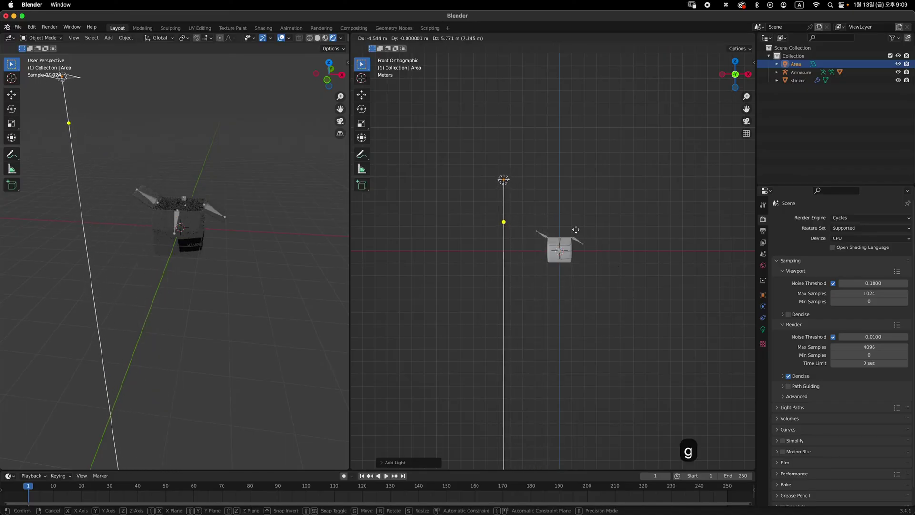
left_click(574, 231)
key("r")
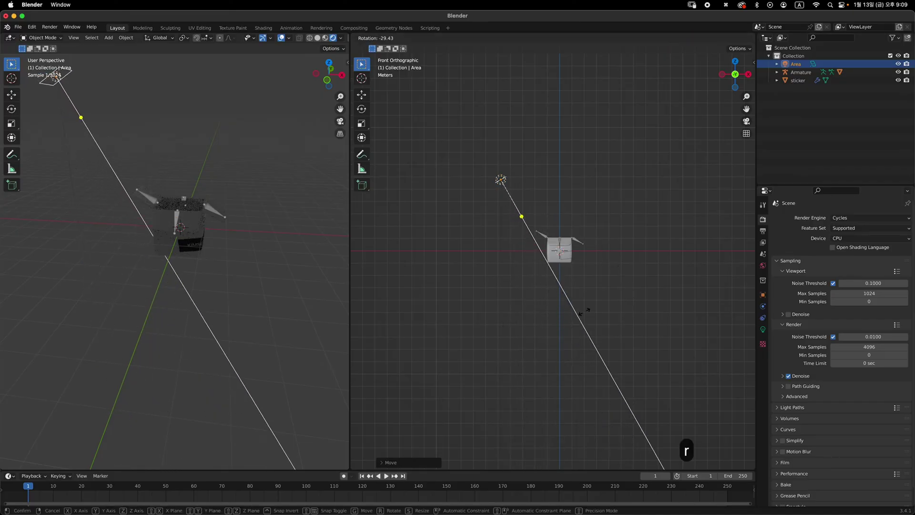
left_click(605, 307)
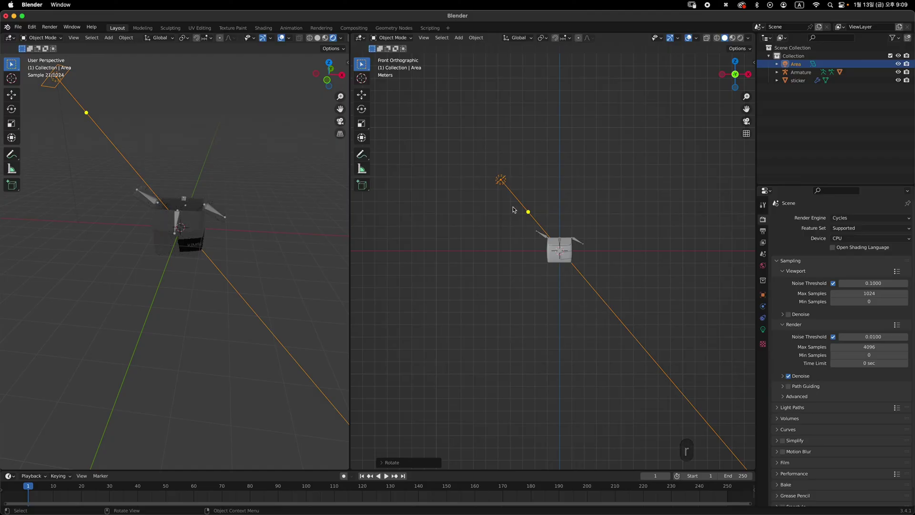
Adjust the area light's rotation in the front view and move it about 4.8 m along negative Y in the top view
key("r")
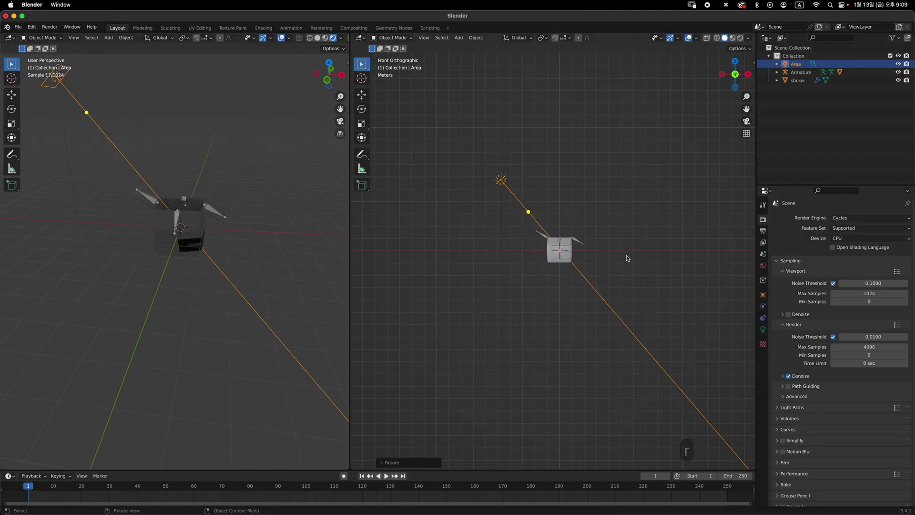
middle_click_drag(625, 255, 600, 302)
key("grave")
left_click(637, 154)
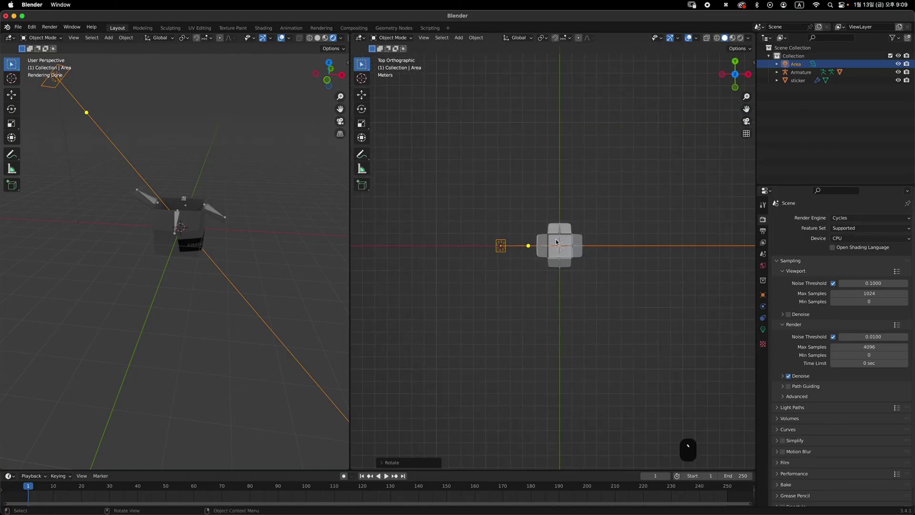
key("g")
key("y")
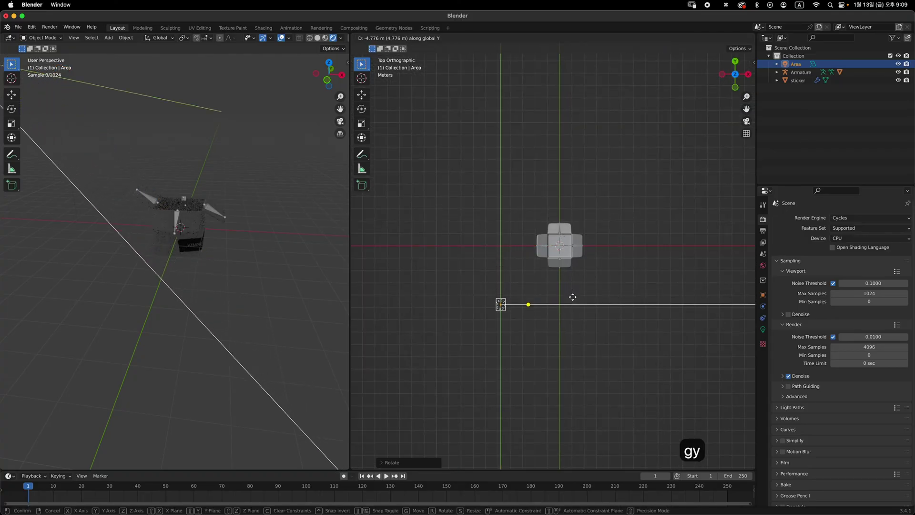
left_click(573, 296)
Rotate the area light in the top and front views until its beam line passes through the box
key("r")
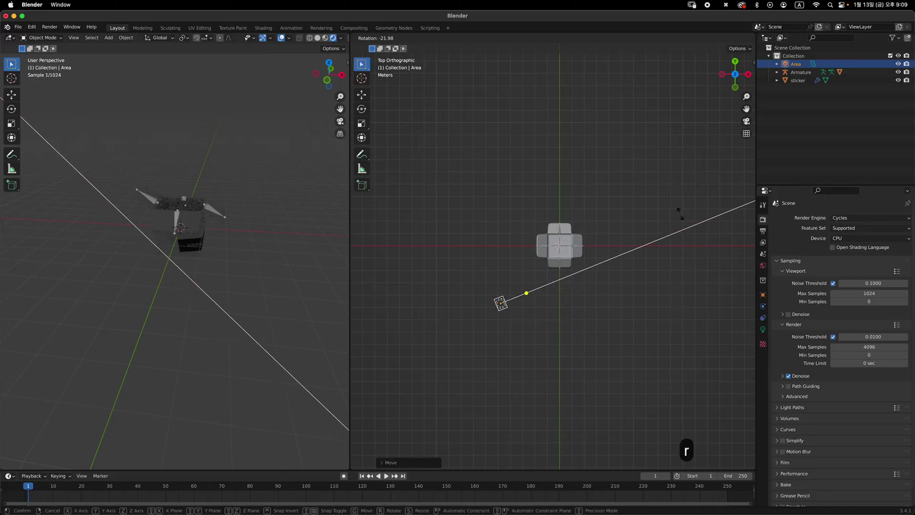
left_click(641, 152)
key("grave")
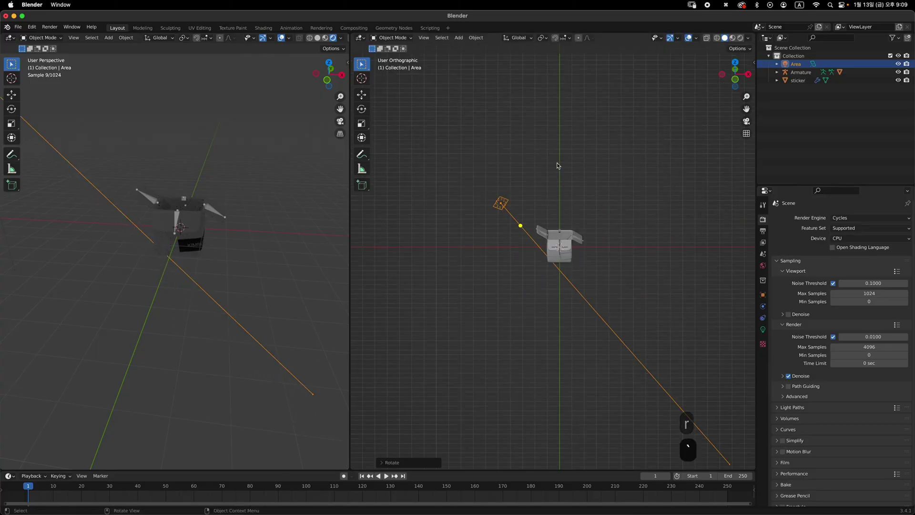
key("r")
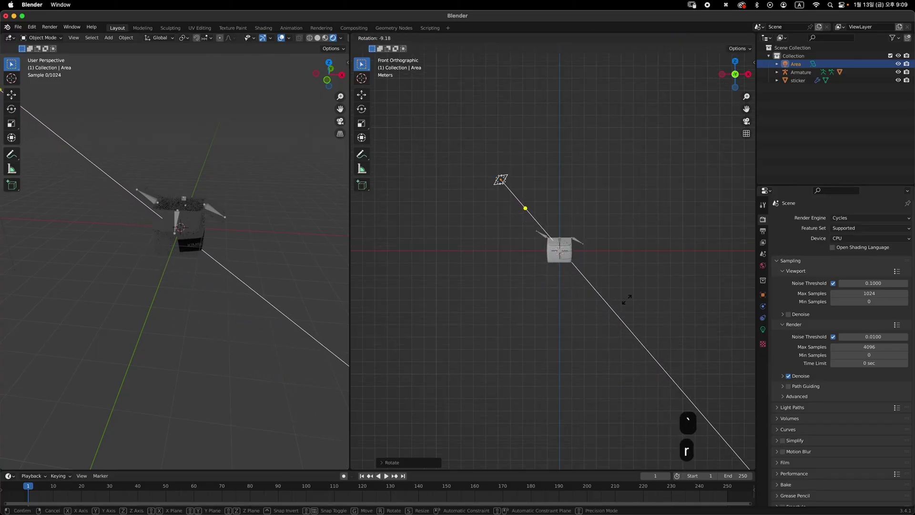
left_click(627, 302)
key("grave")
key("r")
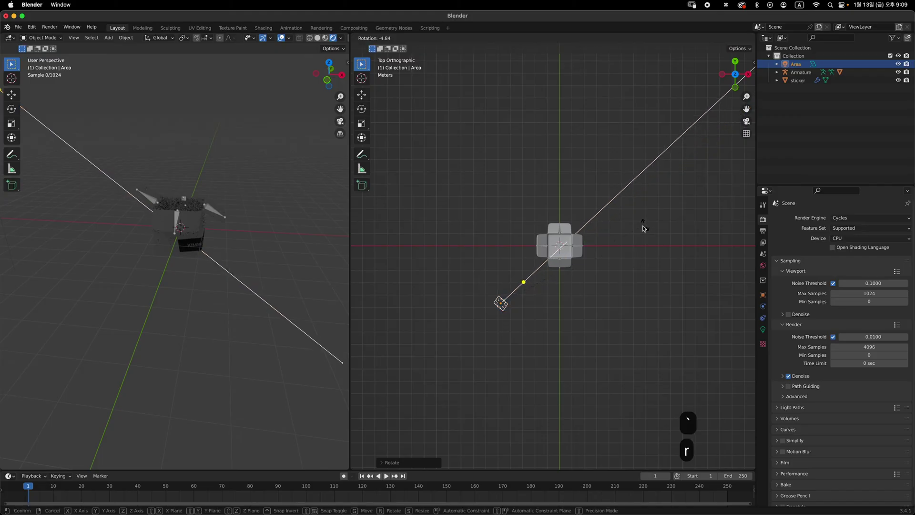
left_click(642, 225)
Set the area light's size to 10 m and its power to 4000 W
key("grave")
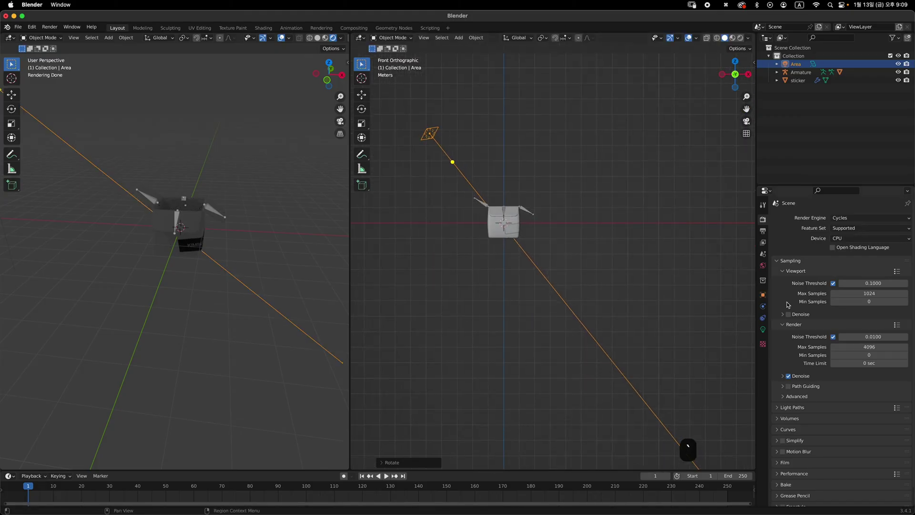
left_click(763, 329)
scroll(612, 250, "up", 3)
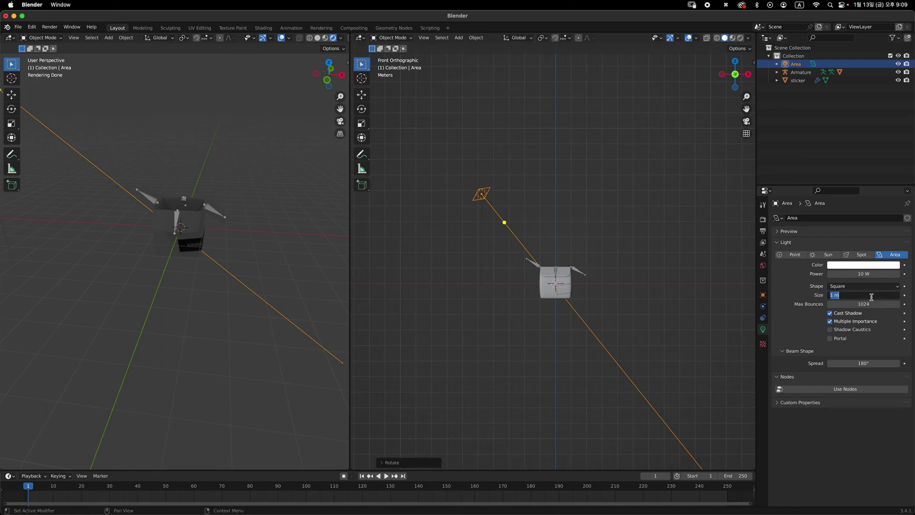
key("Return")
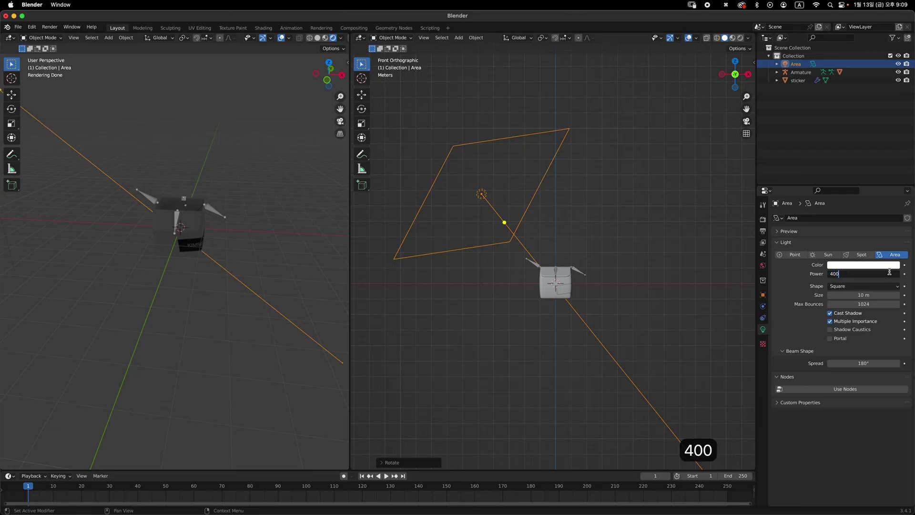
key("Return")
mouse_move(266, 251)
middle_mouse_down()
mouse_move(231, 245)
mouse_move(270, 243)
middle_mouse_up()
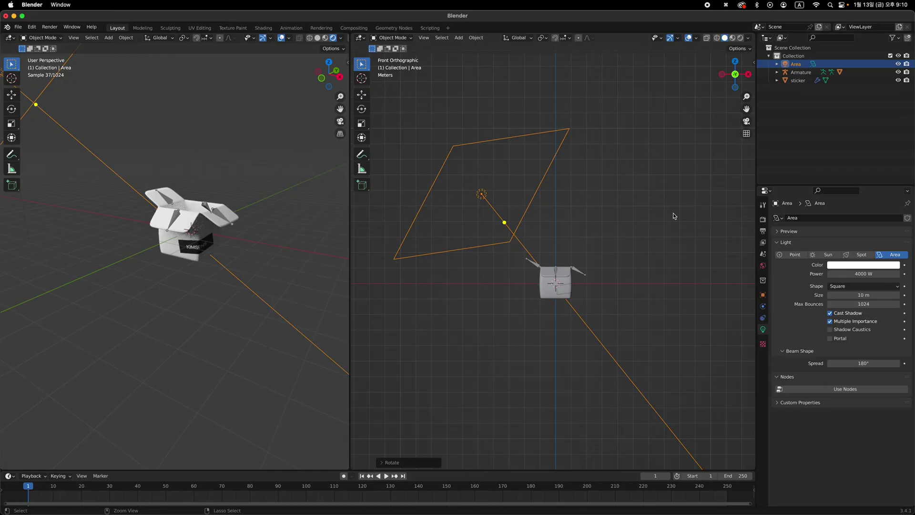
Add a spot light to the scene at the box
middle_click_drag(594, 271, 623, 255)
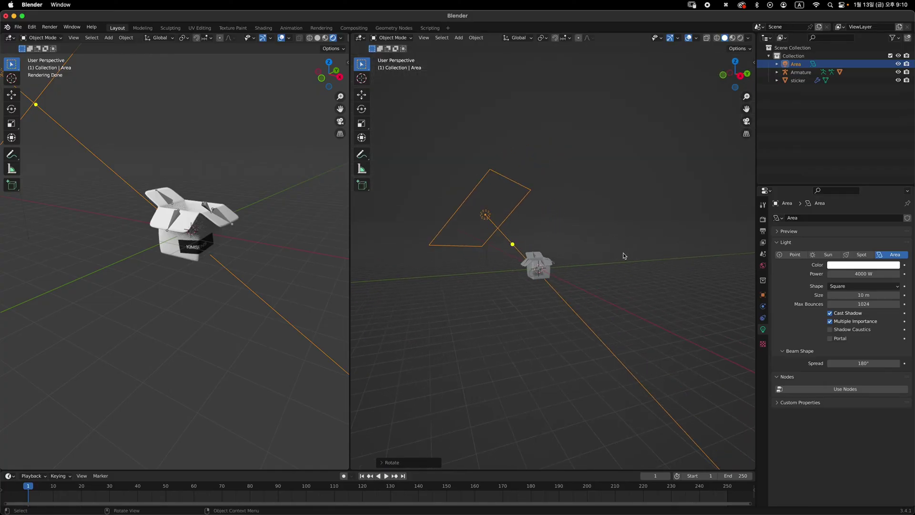
key("shift+a")
mouse_move(623, 253)
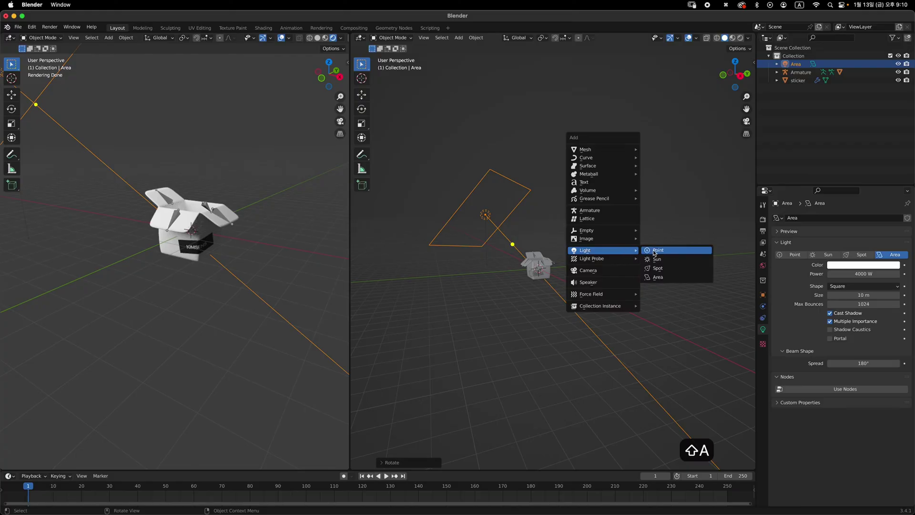
left_click(675, 268)
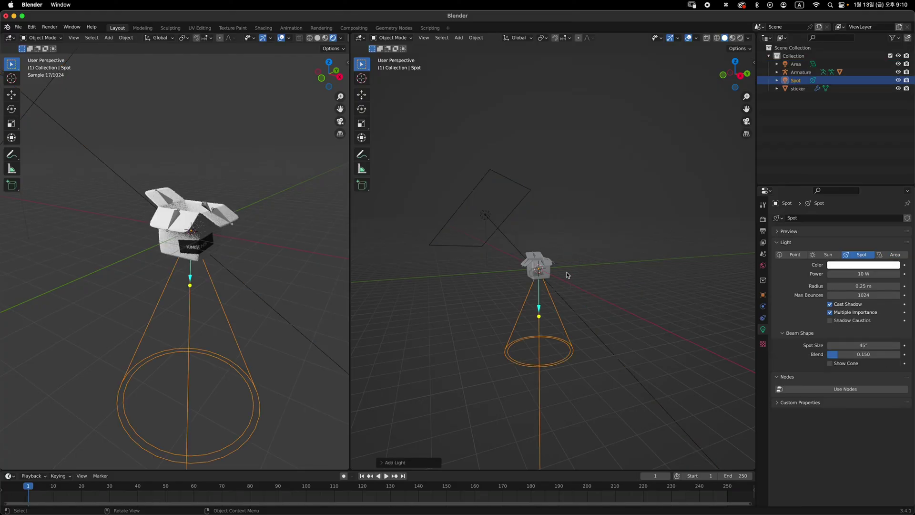
From the right view, rotate the spot light about 75° and move it to the box's positive Y side, slightly above it
key("`")
left_click(639, 267)
key("r")
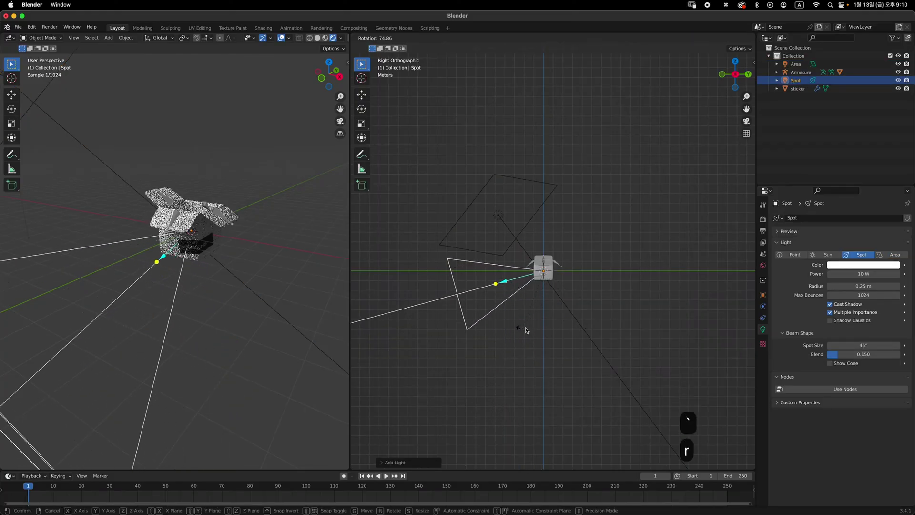
left_click(526, 329)
key("g")
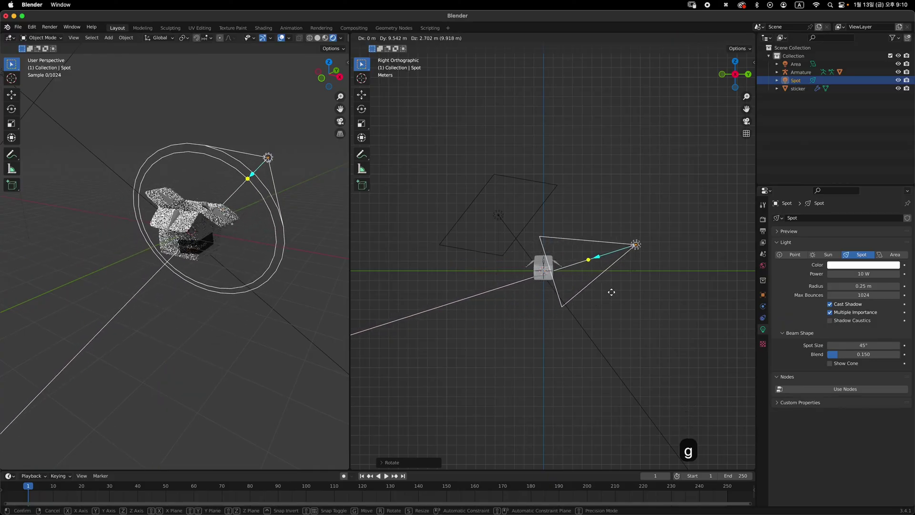
left_click(604, 292)
From the top view, shift the spot light toward positive X and rotate it to aim back at the box
middle_click_drag(580, 306, 596, 201)
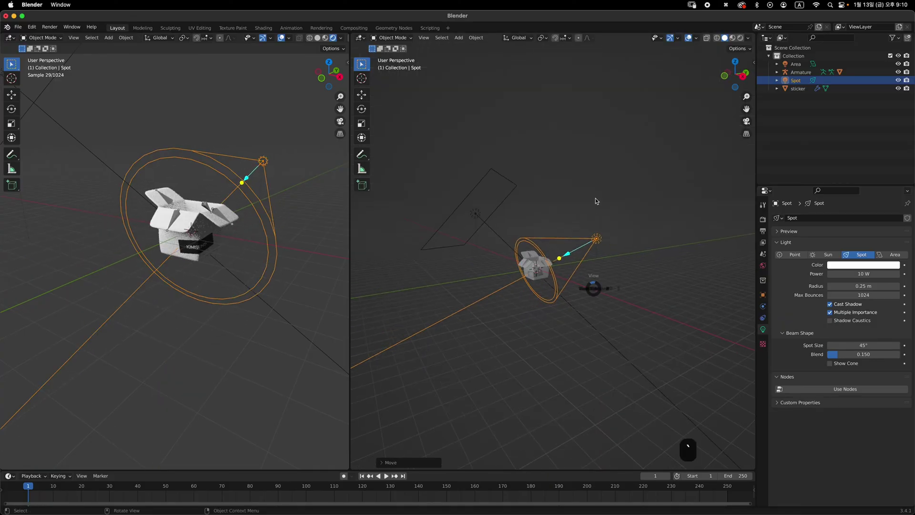
left_click(597, 201)
key("g")
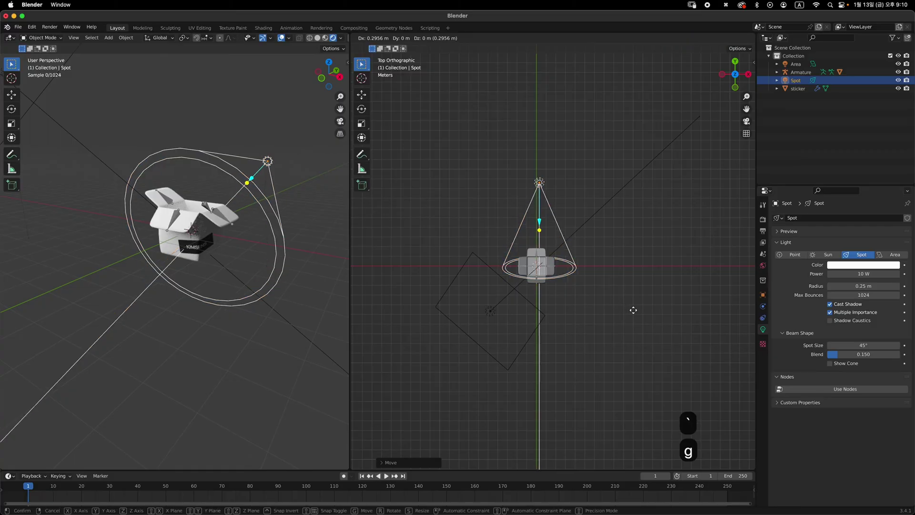
left_click(643, 316)
key("r")
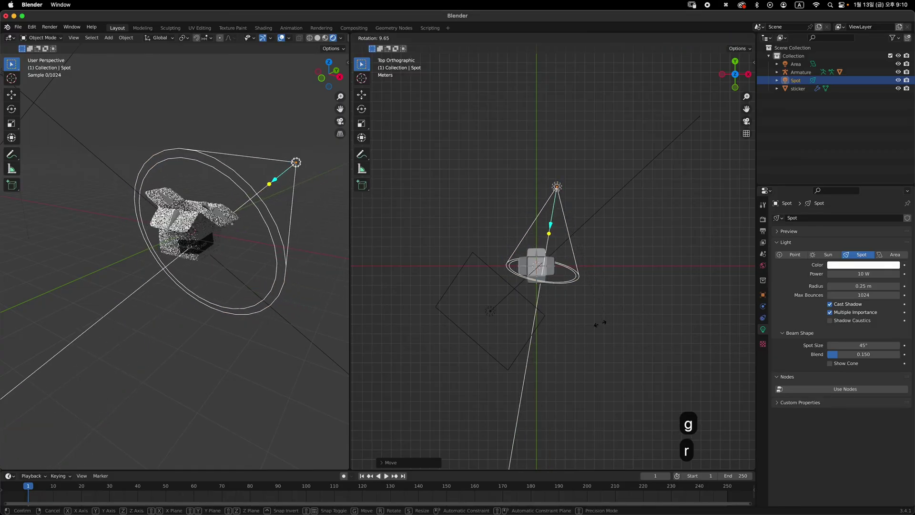
left_click(595, 321)
key("g")
left_click(620, 321)
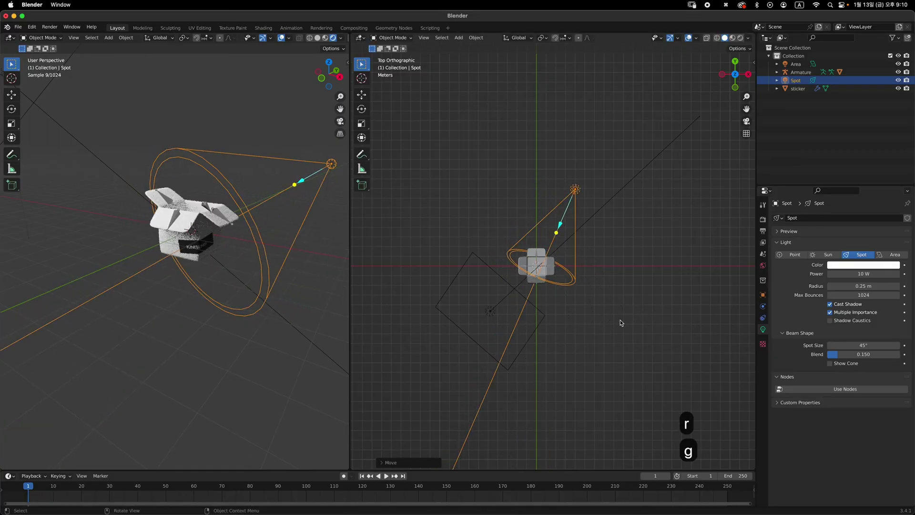
Set the spot light's radius to 3 m and its power to 4000 W
middle_click_drag(620, 321, 598, 231)
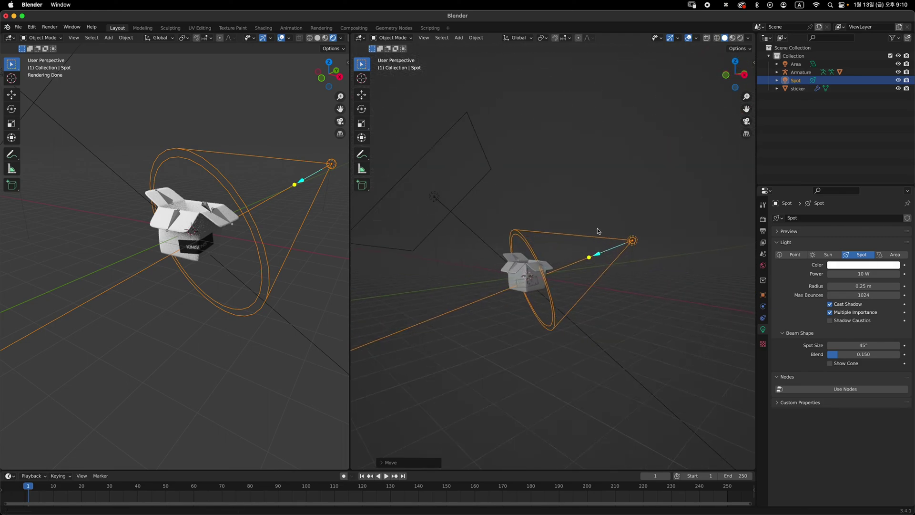
left_click(856, 287)
type("3")
key("Return")
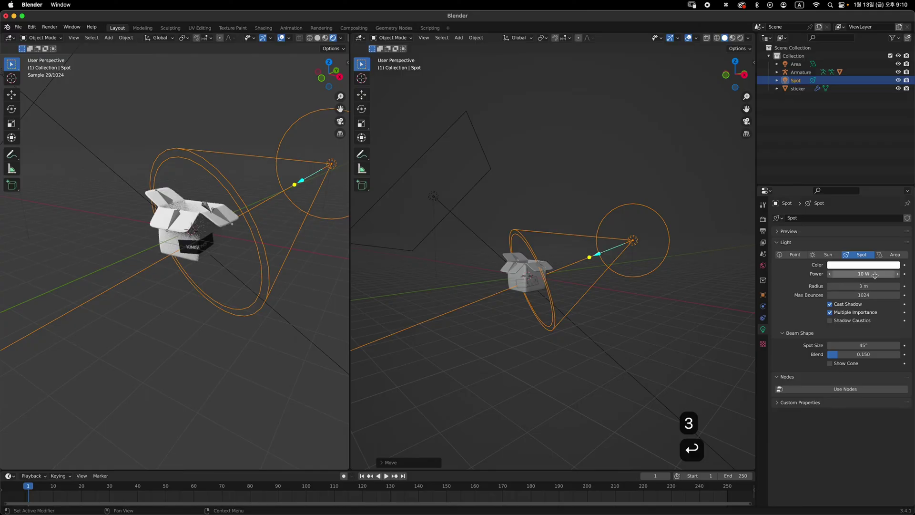
type("4000")
key("Return")
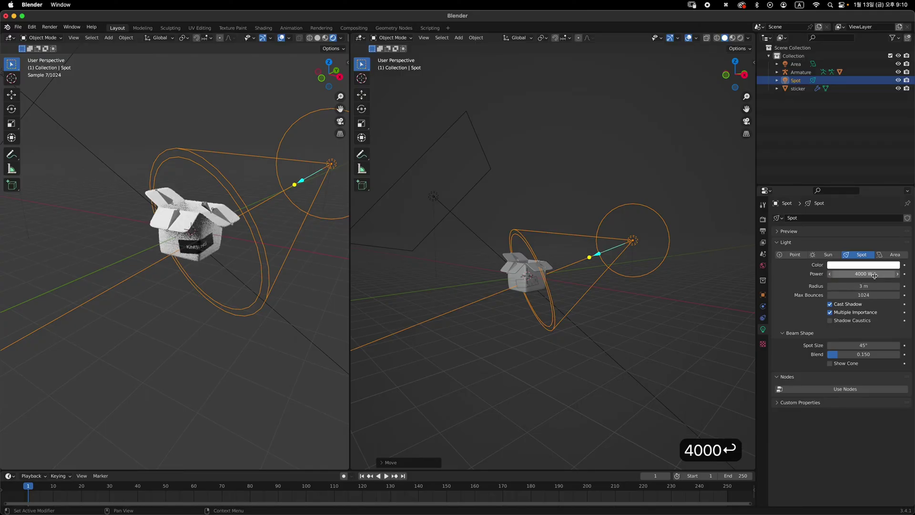
middle_click_drag(620, 251, 602, 219)
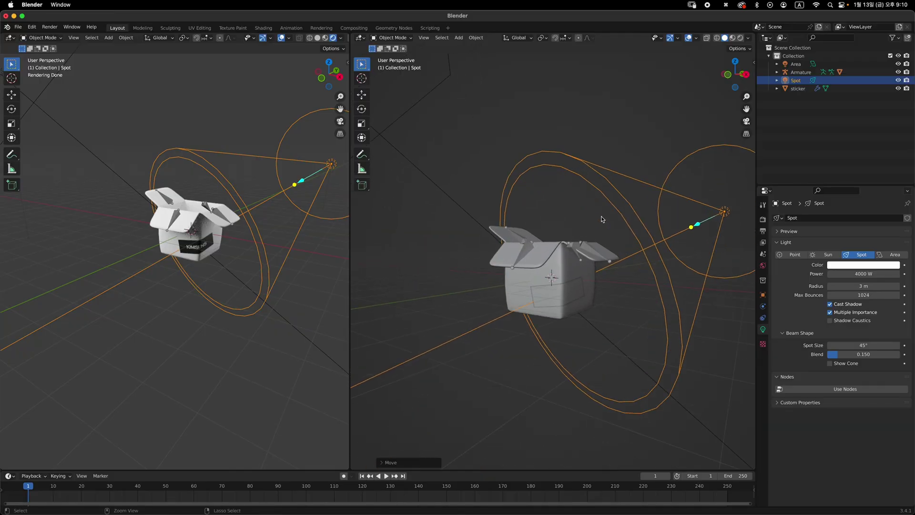
middle_click_drag(582, 262, 609, 267)
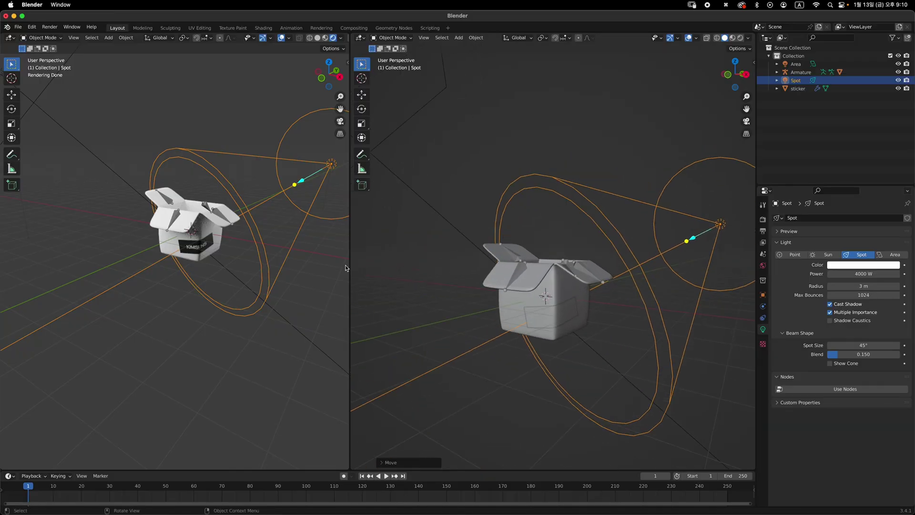
key("grave")
key("shift+a")
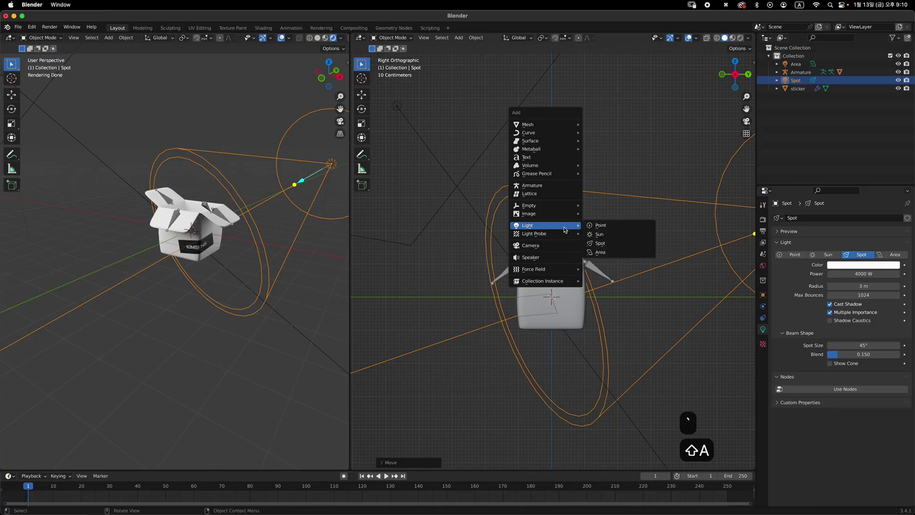
key("Escape")
Add a camera to the scene from the front view
key("grave")
scroll(560, 322, "down", 2)
key("shift+a")
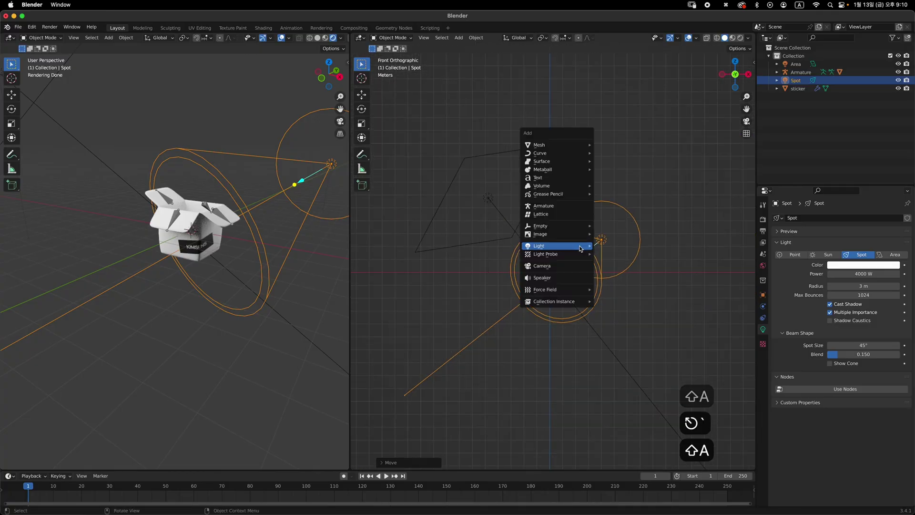
mouse_move(581, 251)
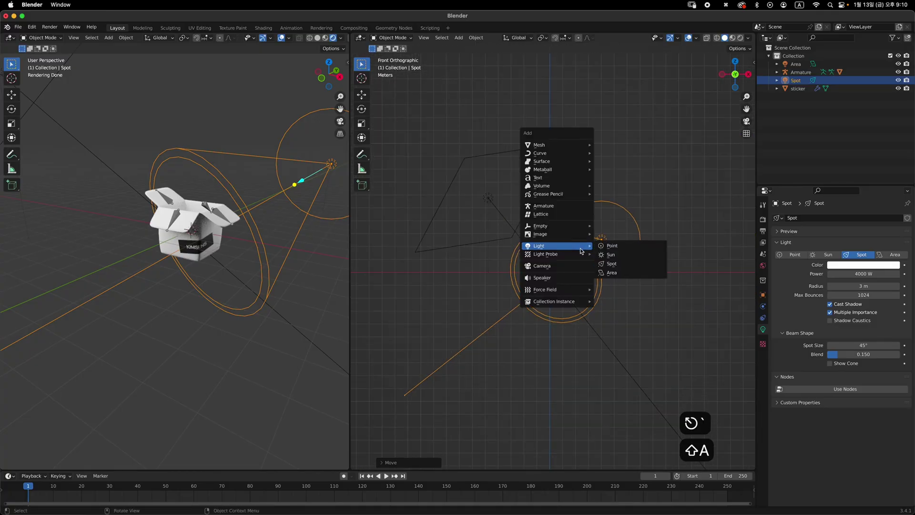
left_click(562, 266)
Move the camera away from the box along negative Y and show the camera's view in the rendered viewport
middle_click_drag(608, 269, 632, 292)
key("g")
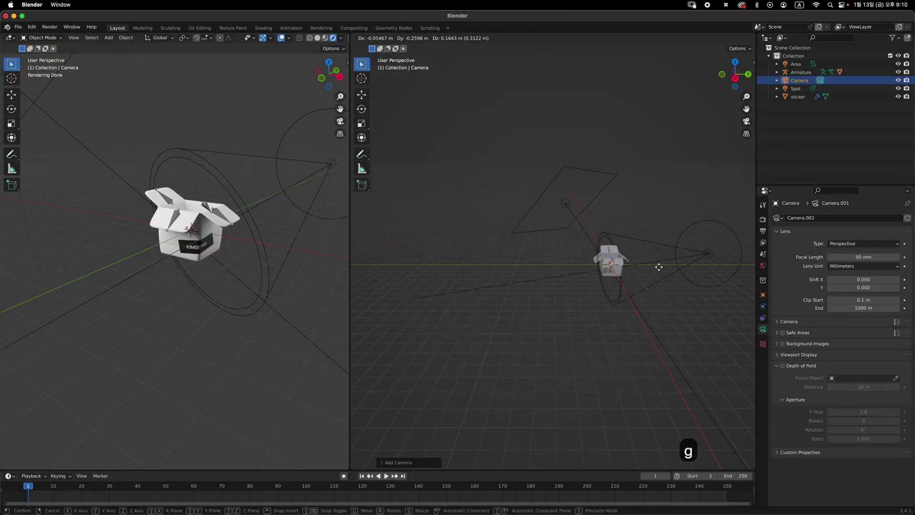
key("y")
left_click(533, 265)
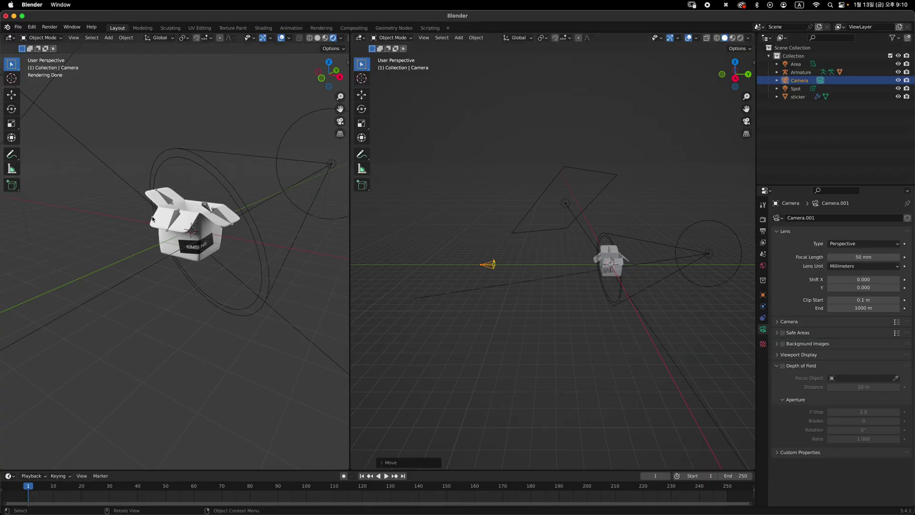
key("grave")
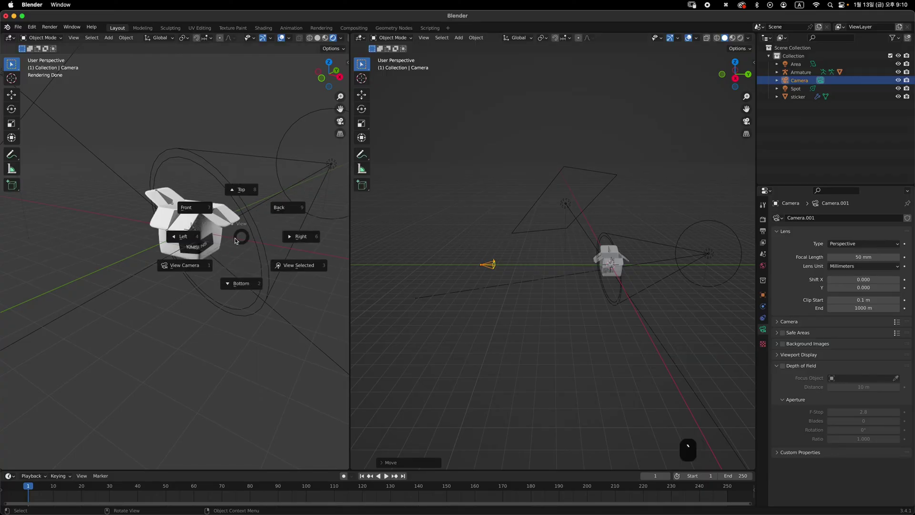
left_click(190, 267)
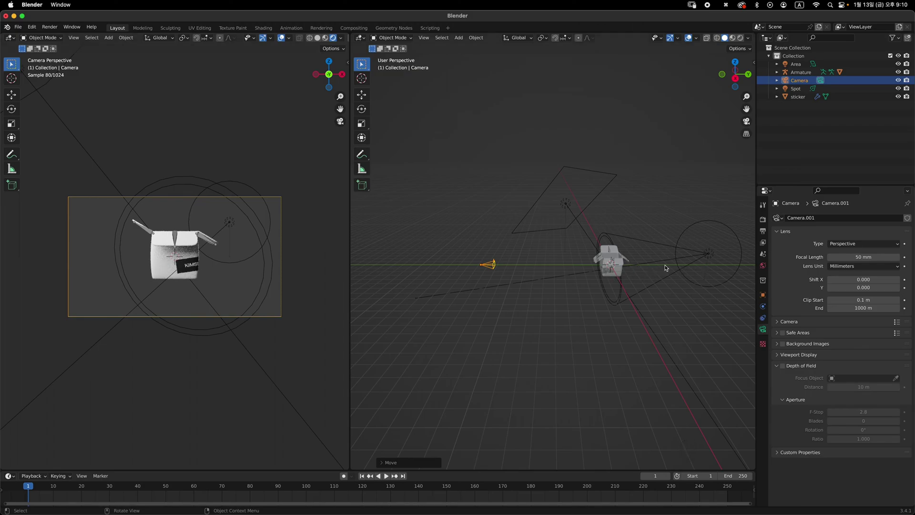
Parent the KIMSENS sticker to the Armature using Object (Keep Transform)
scroll(622, 292, "up", 3)
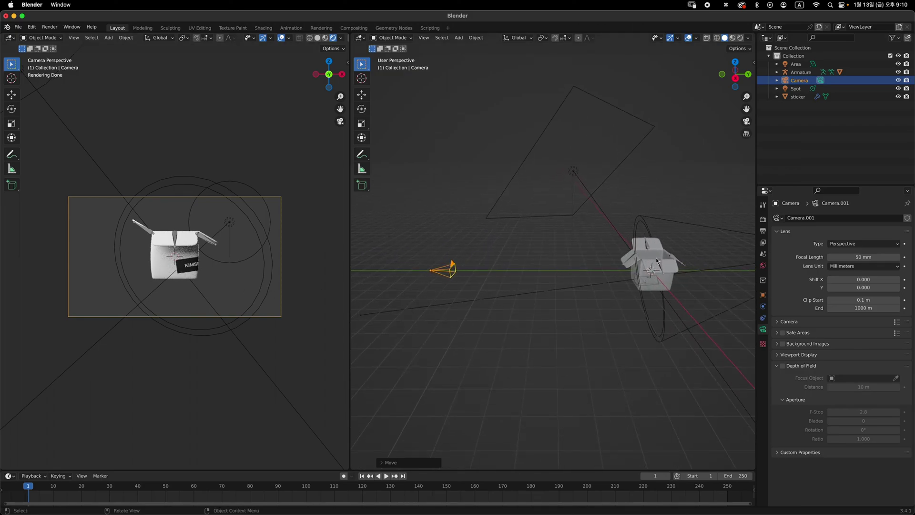
middle_click_drag(656, 261, 538, 247)
left_click(550, 292)
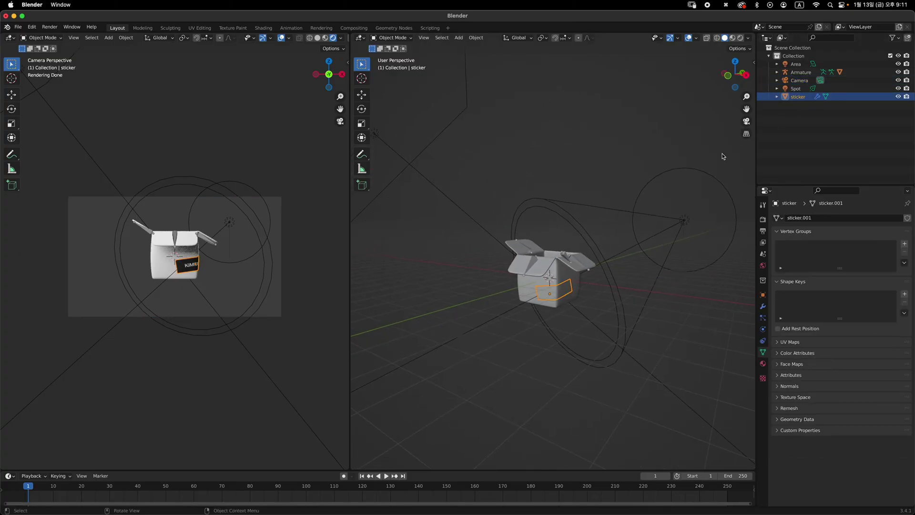
left_click(810, 72, "ctrl")
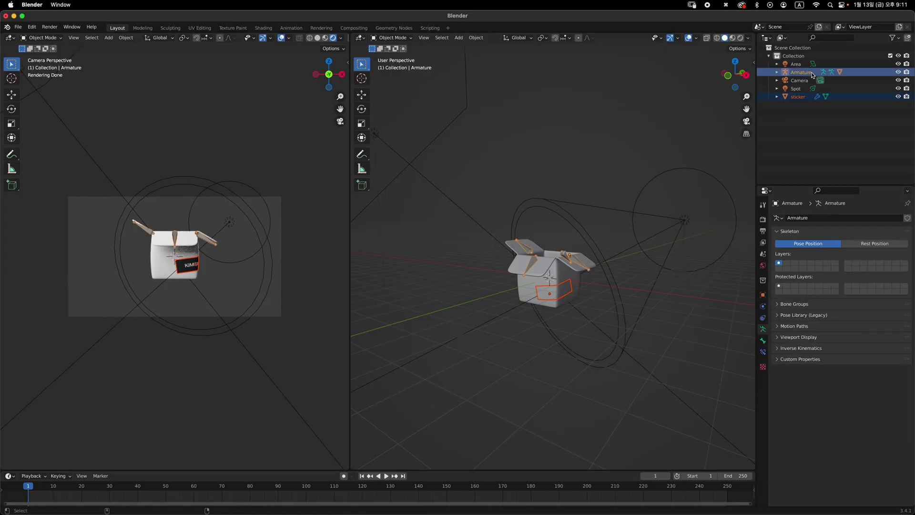
middle_click_drag(615, 208, 598, 190)
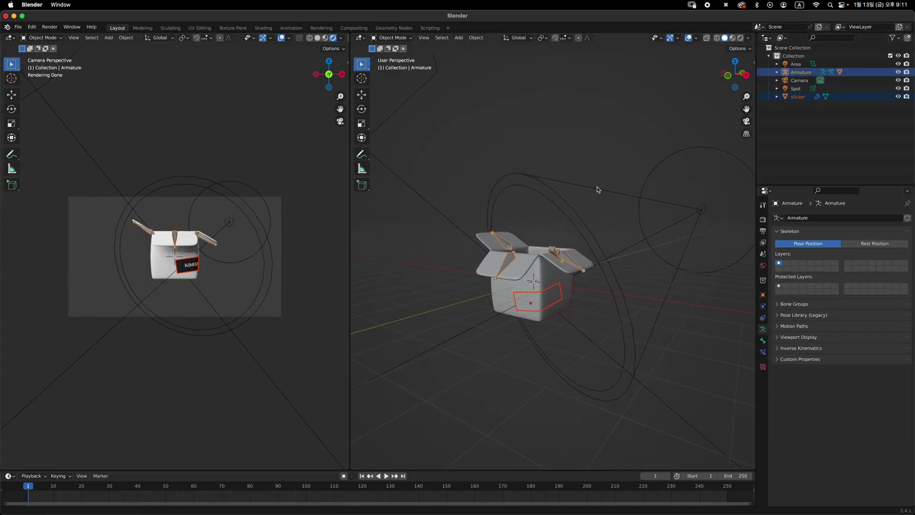
middle_click_drag(557, 268, 605, 228, "shift")
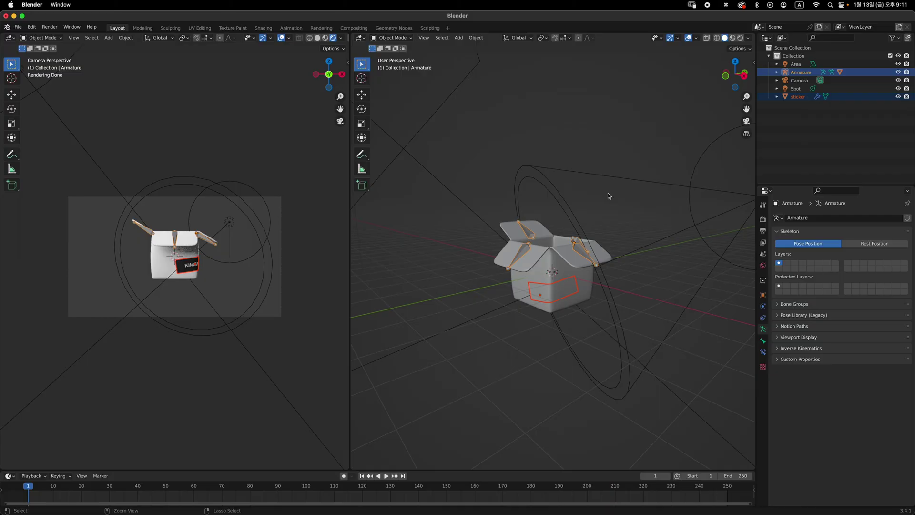
key("super+p")
key("Up")
key("Up")
key("Up")
key("Up")
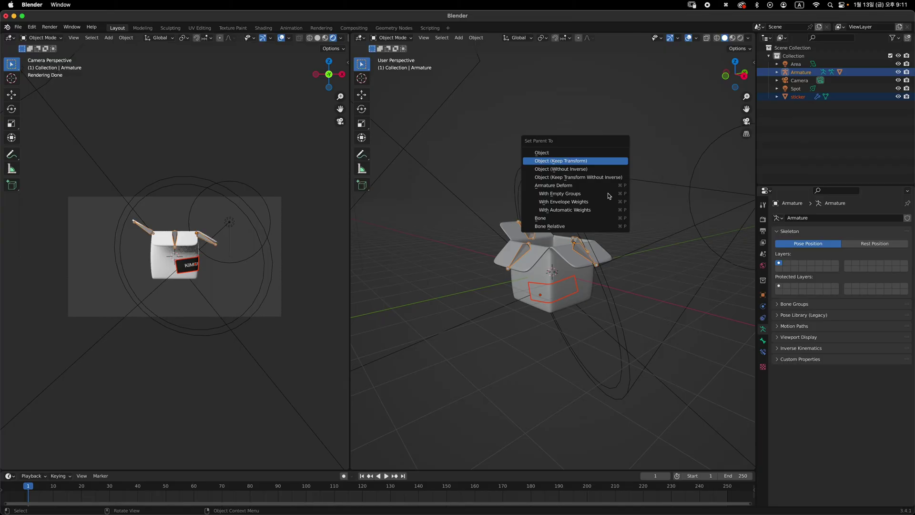
key("Return")
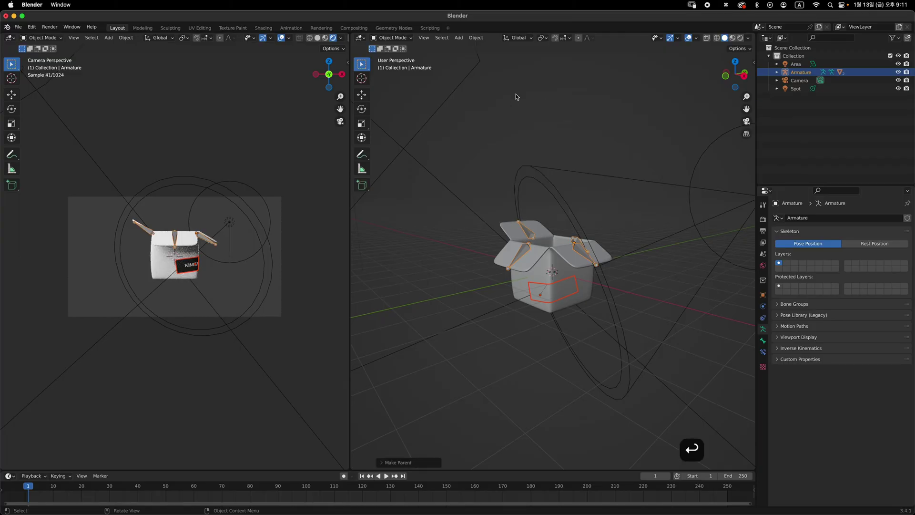
key("grave")
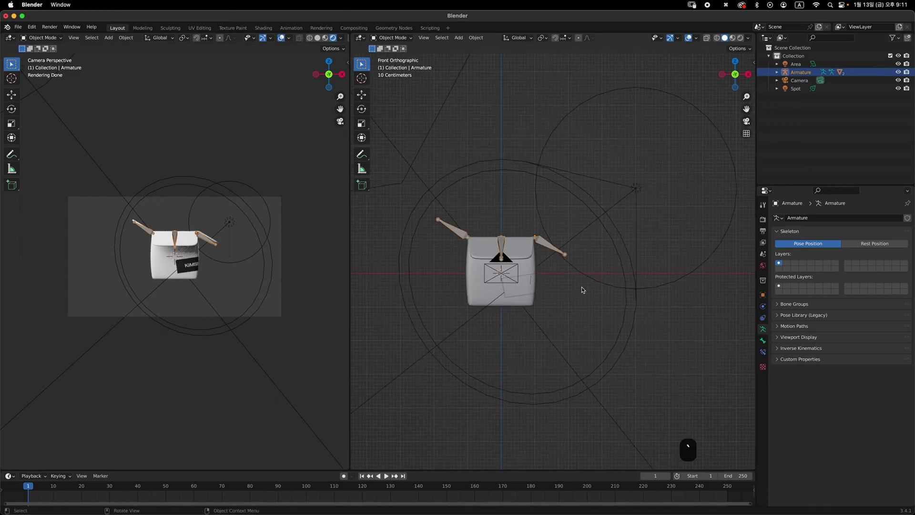
key("g")
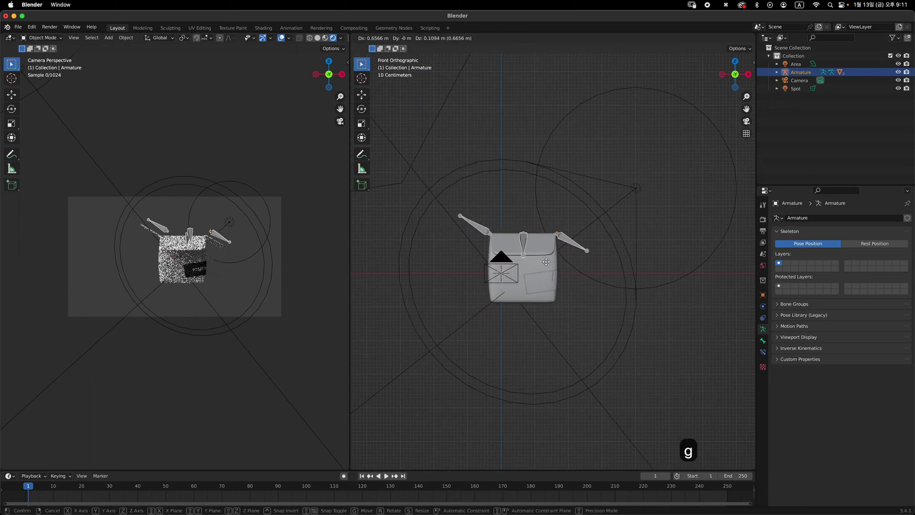
key("Escape")
middle_click_drag(580, 273, 562, 269)
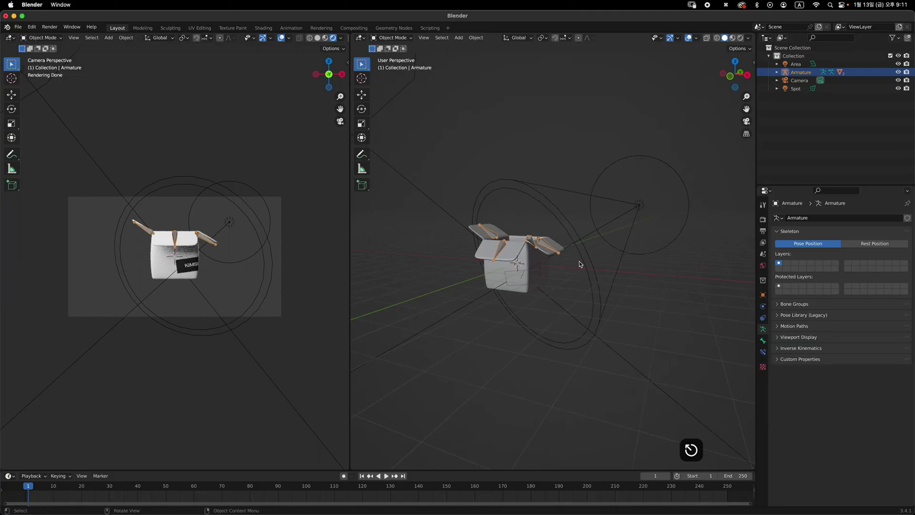
From the front view, rotate the armature about -34° around global Z and tilt the box forward with a trackball rotation
key("grave")
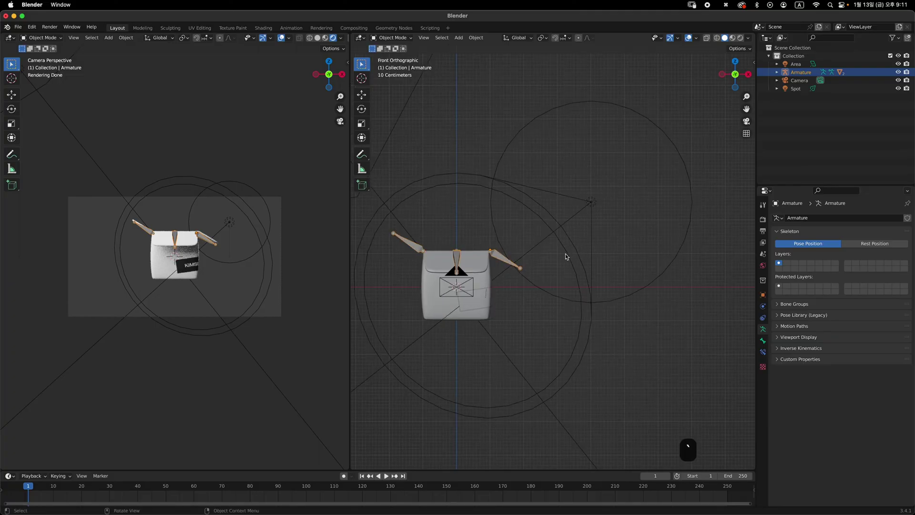
key("r")
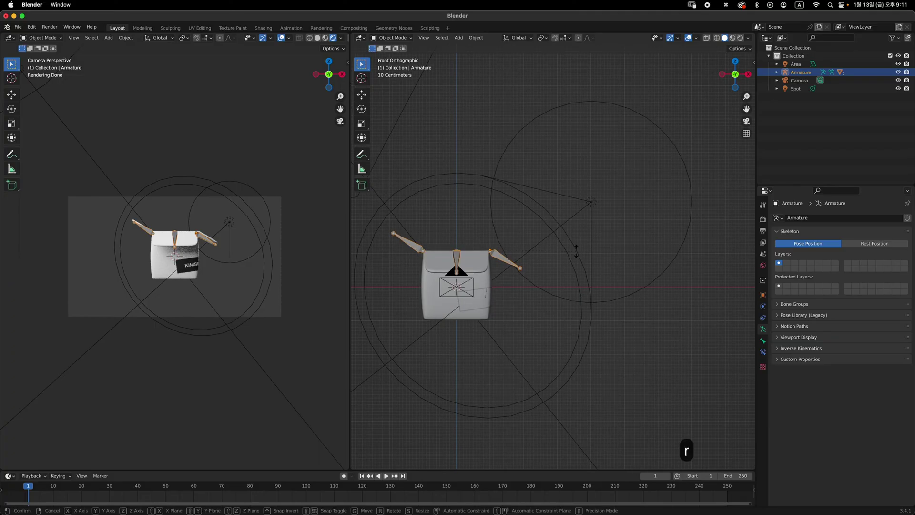
key("z")
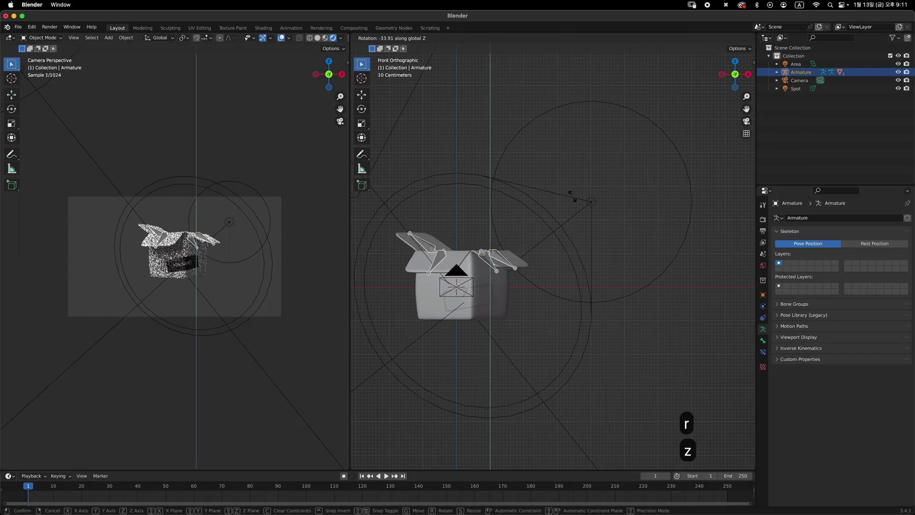
left_click(571, 195)
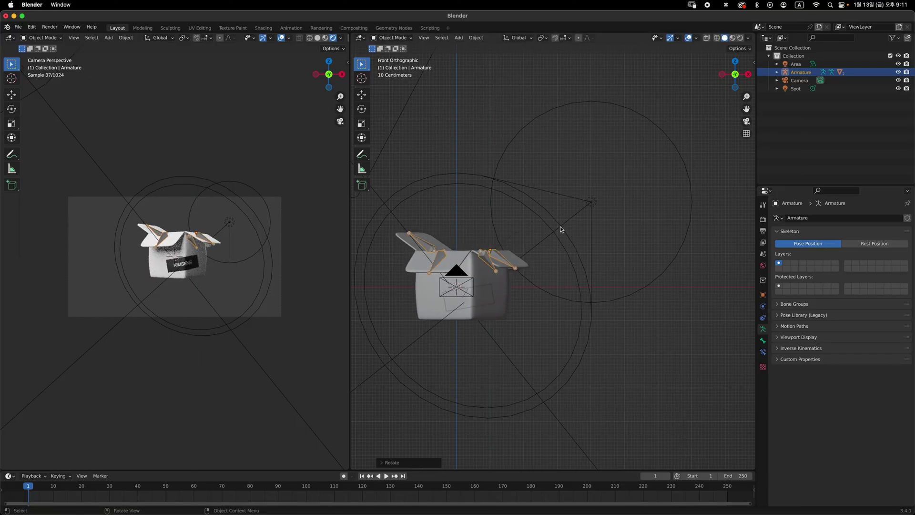
key("r")
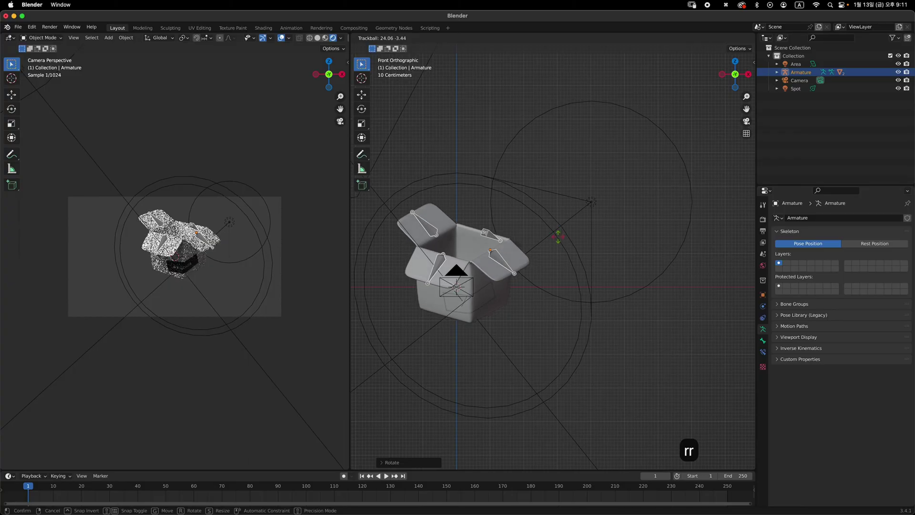
left_click(557, 241)
Lower the box along the global Z axis and refine its tilt with a small trackball rotation
key("g")
key("z")
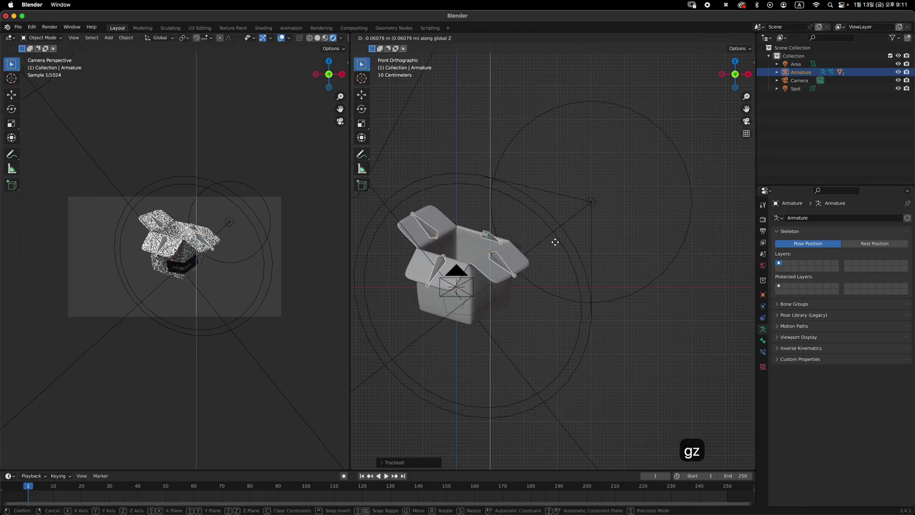
left_click(555, 262)
scroll(530, 259, "up", 3)
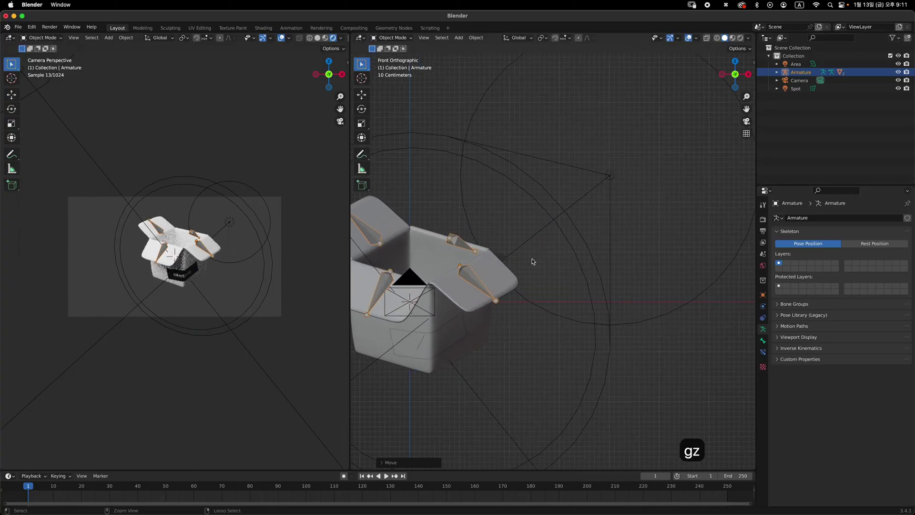
scroll(634, 230, "down", 3)
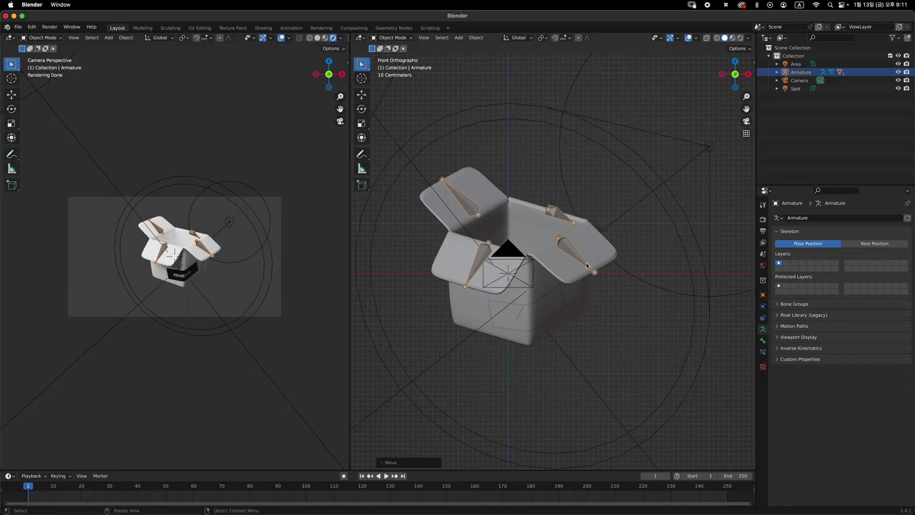
key("r")
key("r")
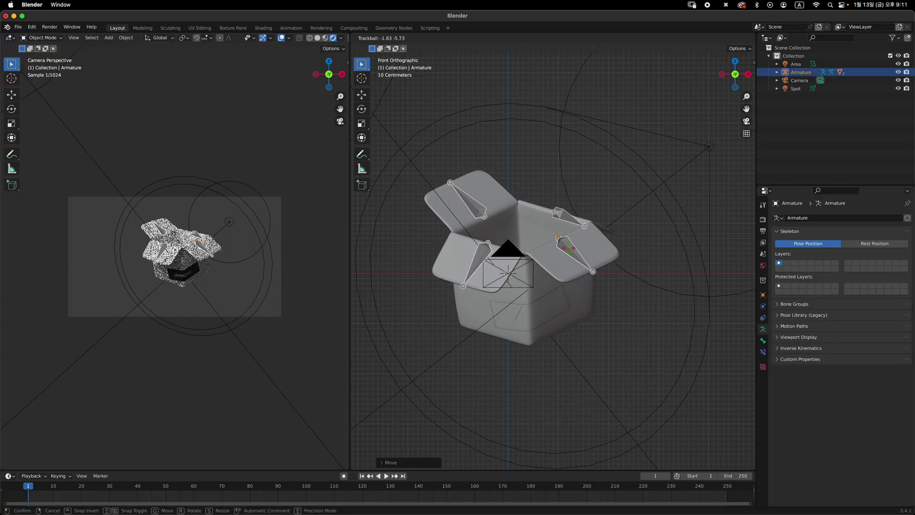
left_click(519, 225)
Switch the armature to Pose Mode and swing the left flap's bone around its local Z axis
middle_click_drag(544, 198, 506, 235)
middle_click_drag(562, 236, 499, 122)
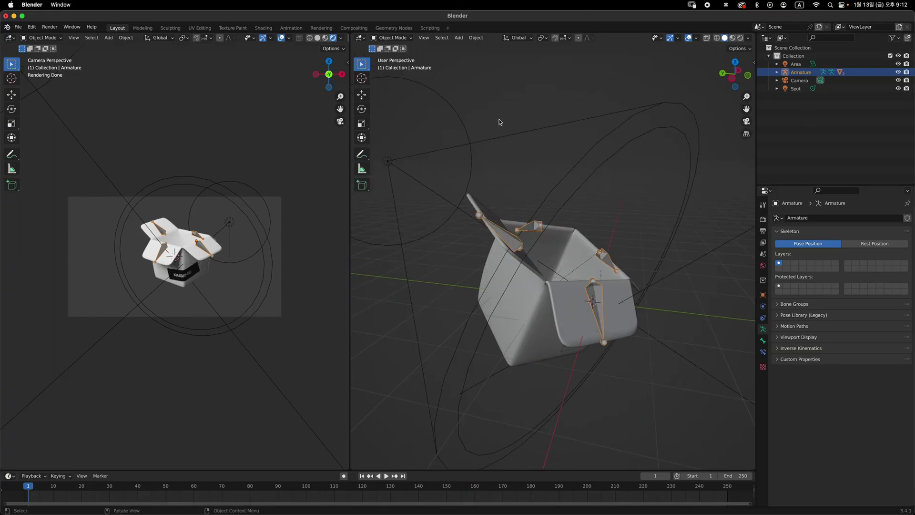
left_click(391, 38)
left_click(393, 66)
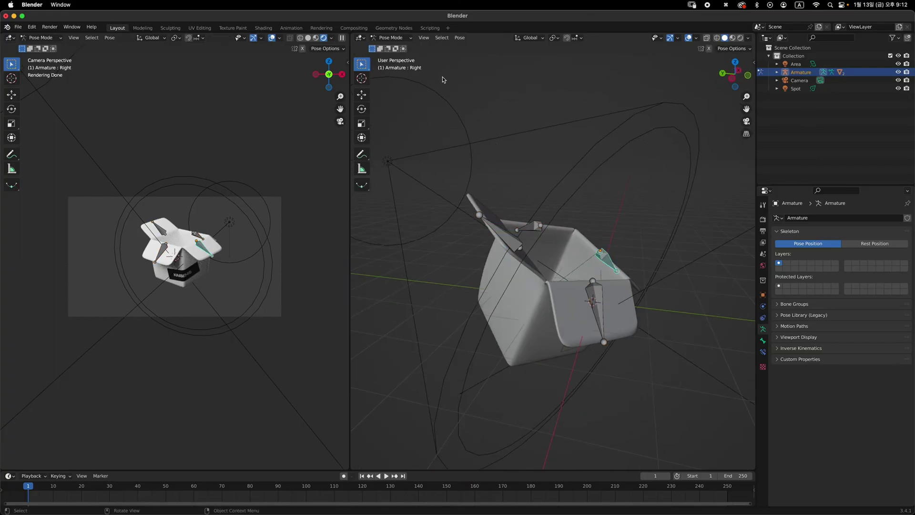
left_click(502, 240)
key("r")
key("x")
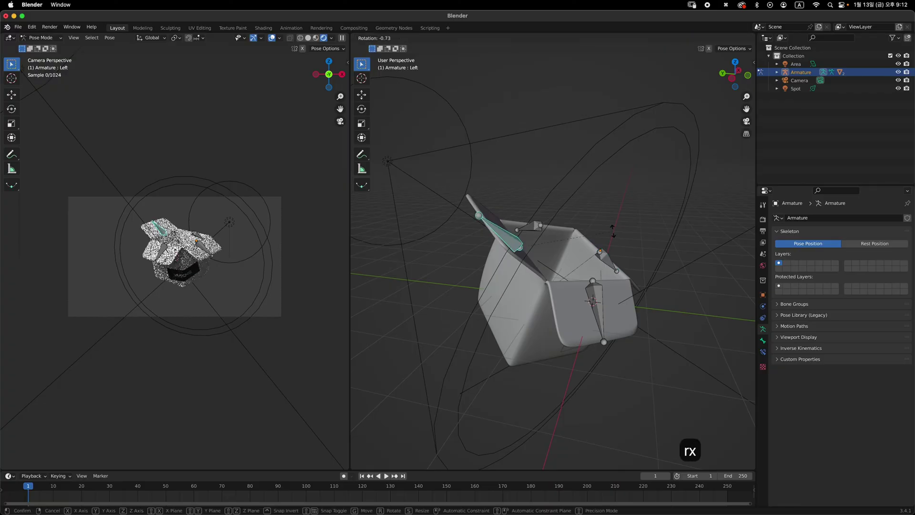
key("x")
key("y")
key("y")
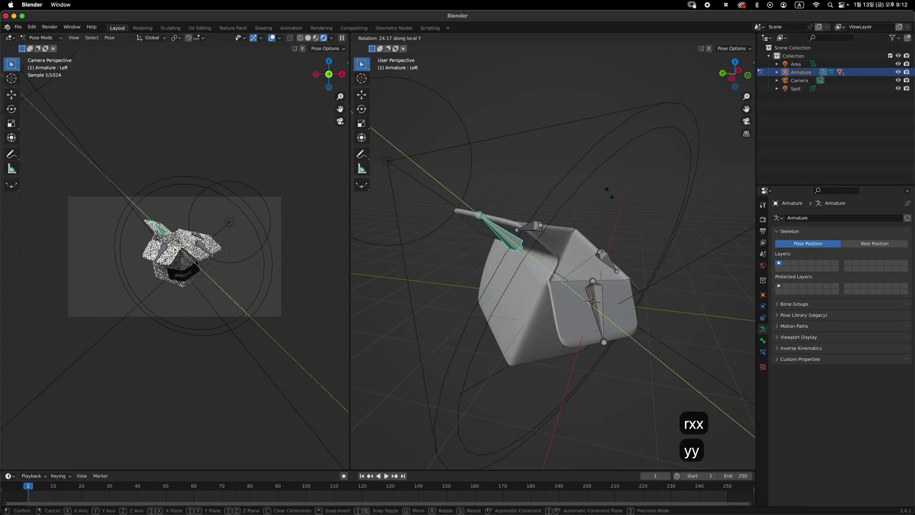
key("z")
key("z")
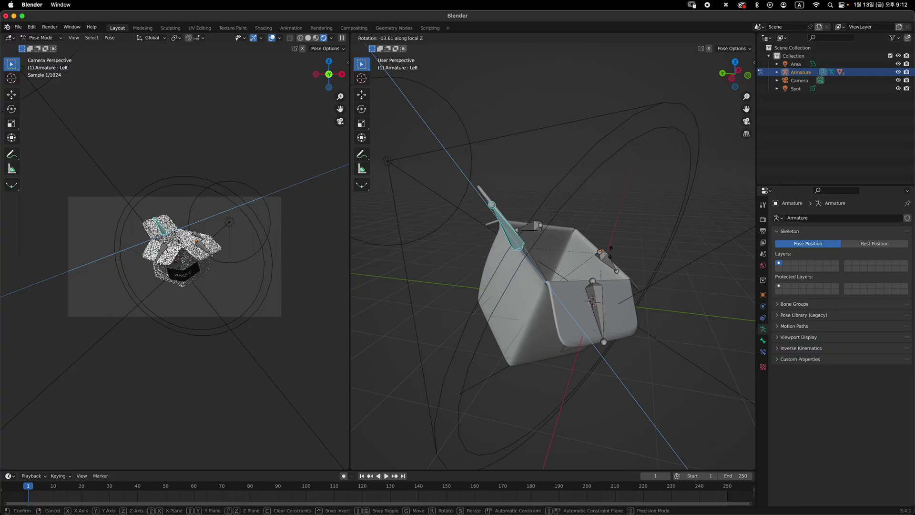
left_click(571, 241)
Rotate the right flap's bone around its local Z axis
left_click(570, 244)
key("r")
key("z")
key("z")
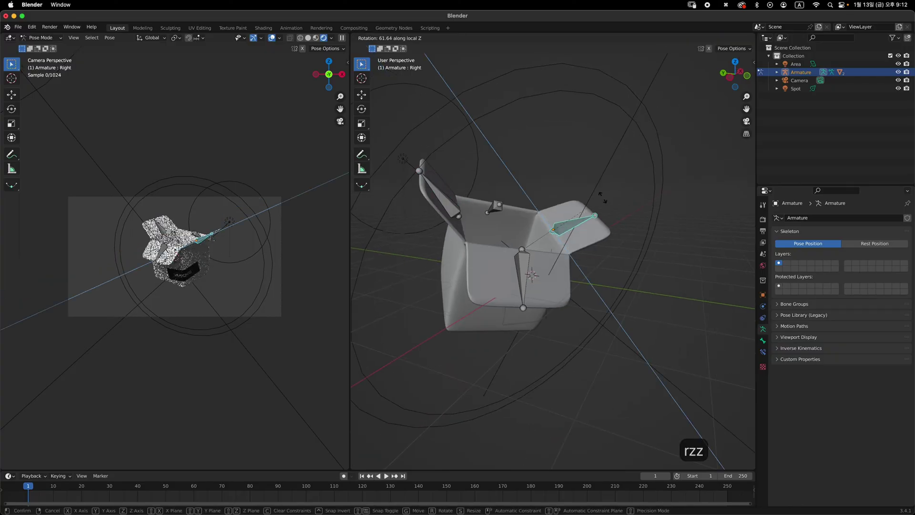
left_click(600, 251)
Raise the back flap by rotating its bone around its local X axis
middle_click_drag(598, 252, 482, 269)
left_click(582, 204)
key("r")
key("z")
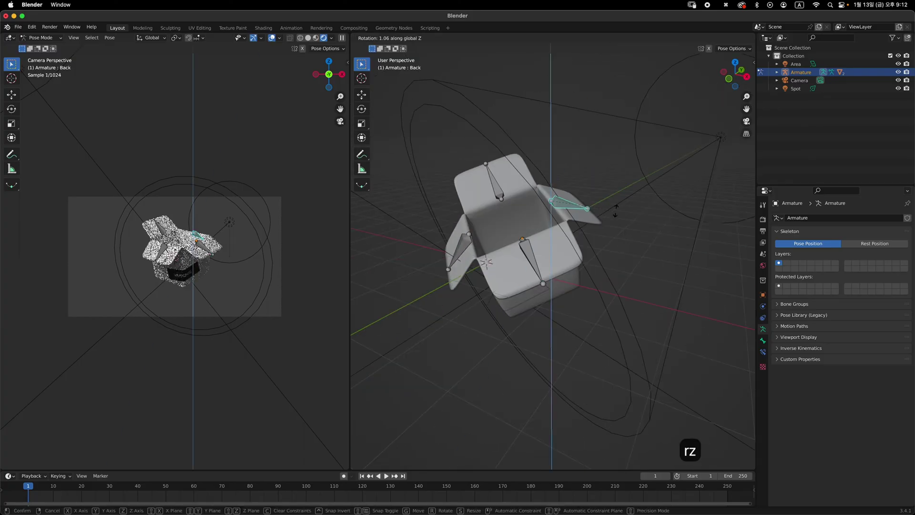
key("z")
key("y")
key("y")
key("x")
key("x")
left_click(596, 172)
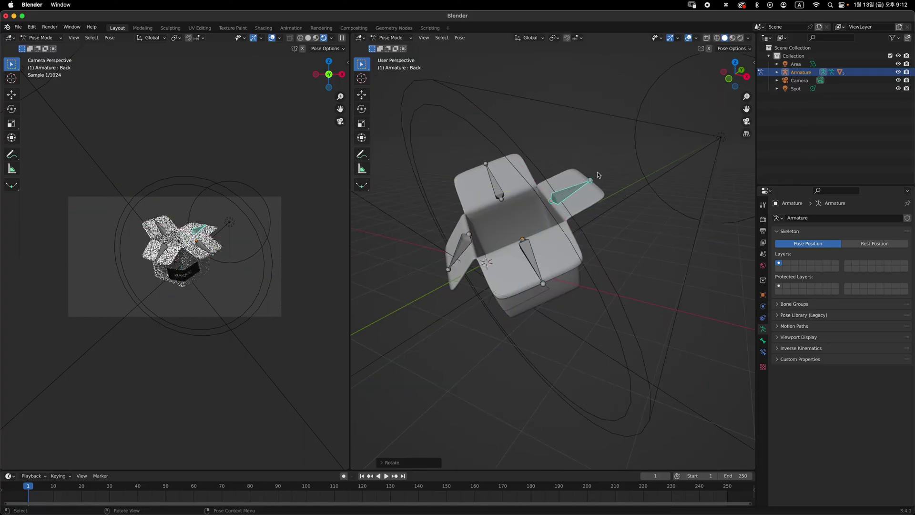
Return to Object Mode, scale the armature up by about 1.2 in the front view and reposition the box in the frame
key("Tab")
key("Tab")
left_click(393, 37)
left_click(408, 48)
key("KP_1")
key("s")
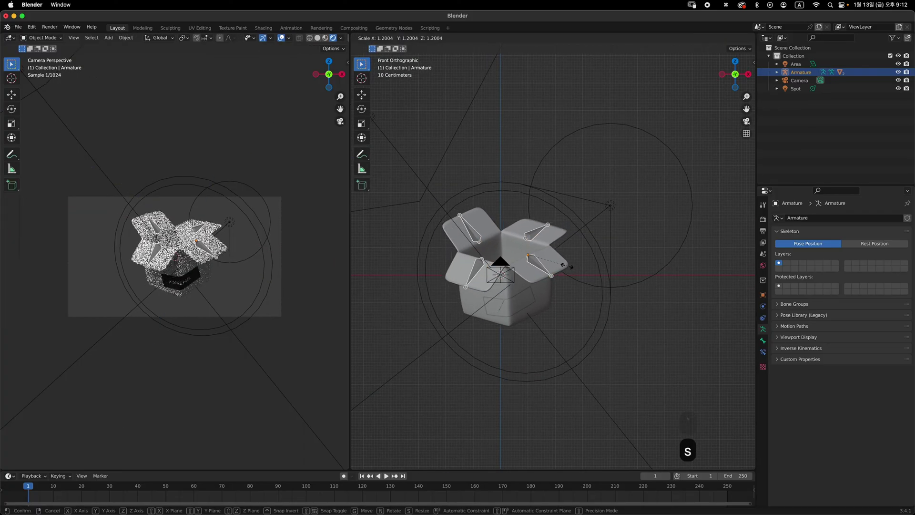
left_click(573, 268)
key("g")
left_click(577, 269)
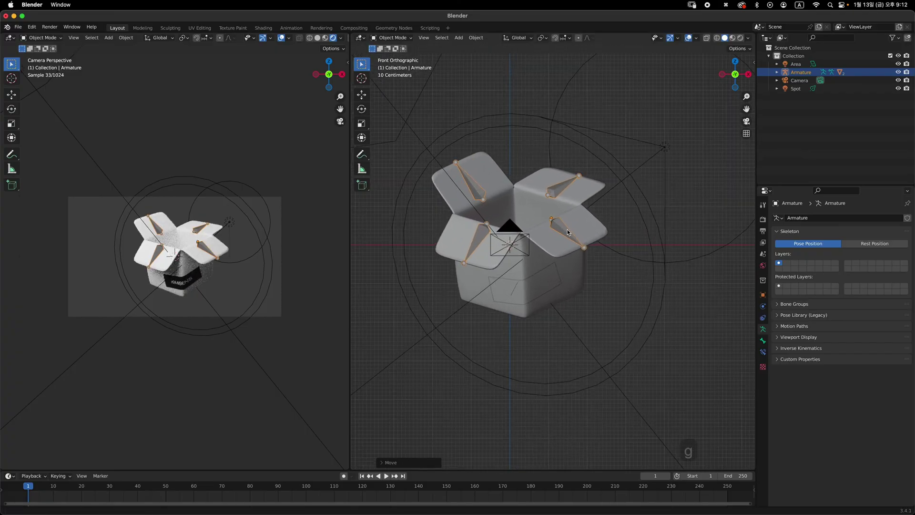
Select the box mesh and create a new material for it in the Shading workspace
middle_click_drag(577, 270, 583, 236)
left_click(583, 235)
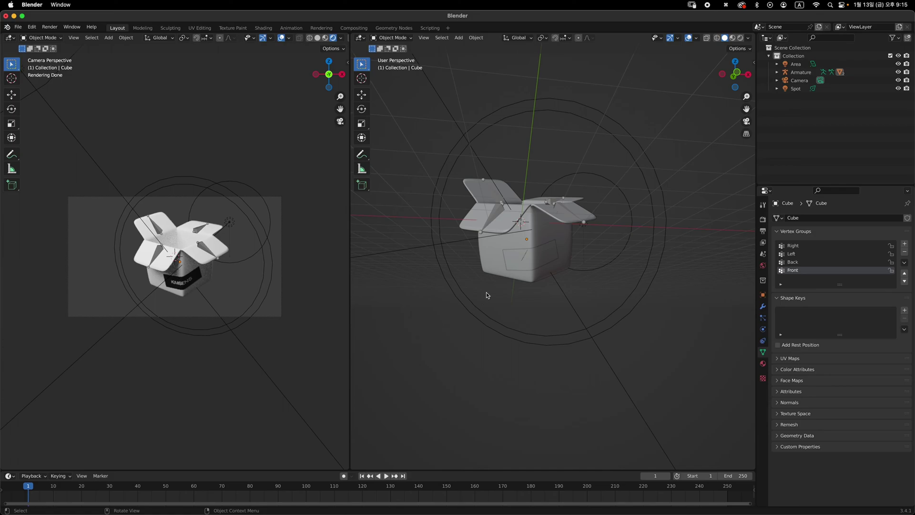
left_click(563, 227)
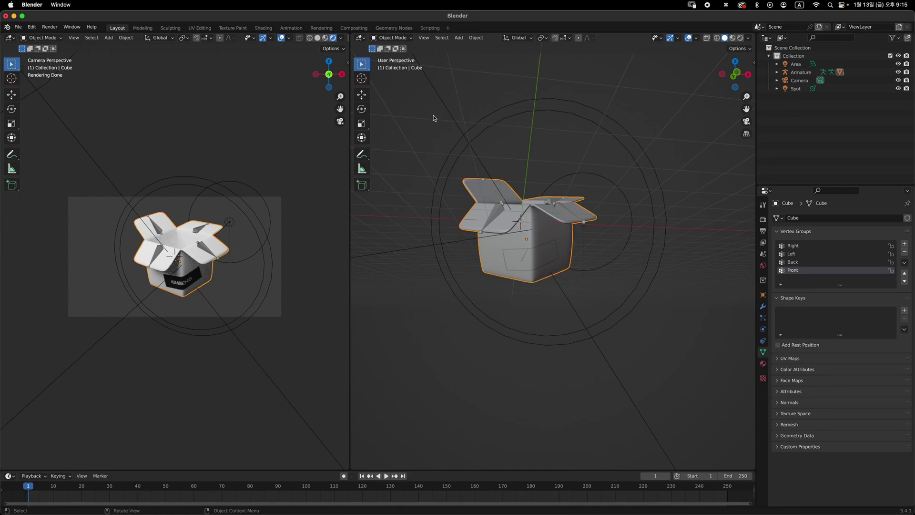
left_click(264, 28)
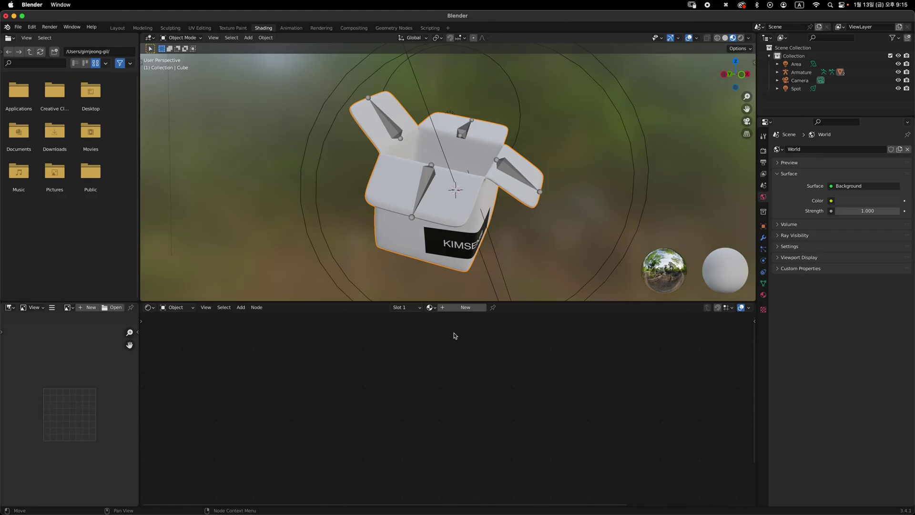
middle_click_drag(498, 271, 512, 233)
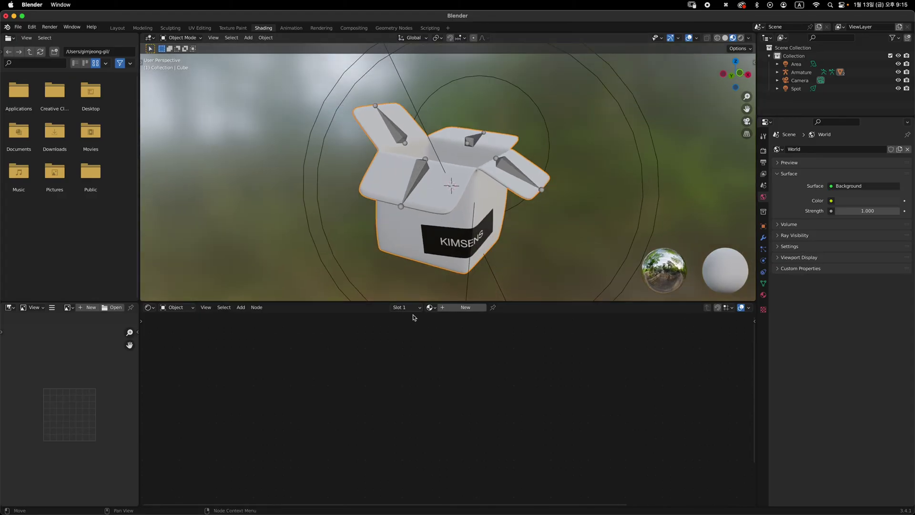
left_click(466, 307)
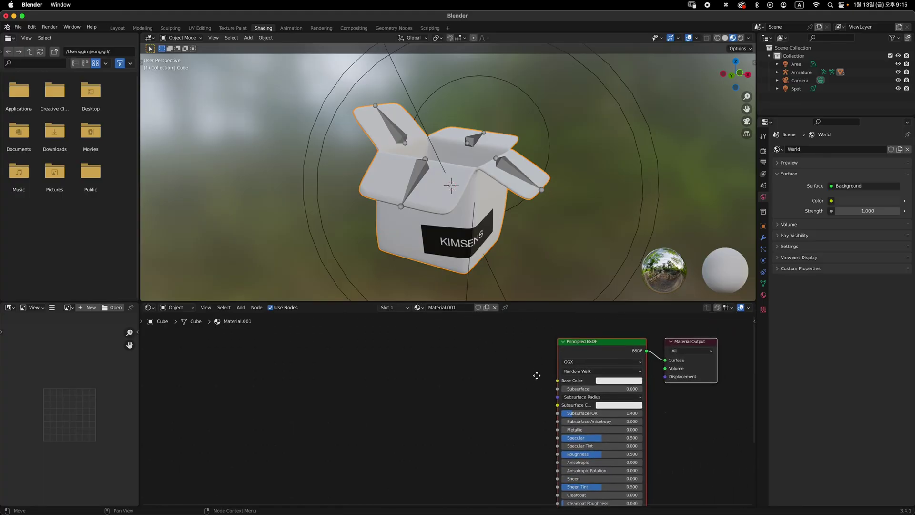
scroll(533, 369, "down", 3)
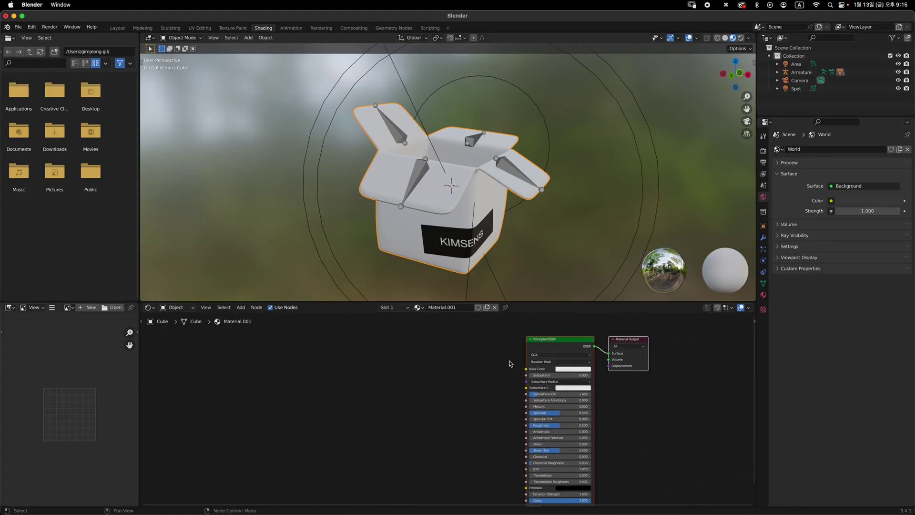
Add a Wave Texture node to the box's material and place it well ahead of the Principled BSDF node
left_click(493, 353)
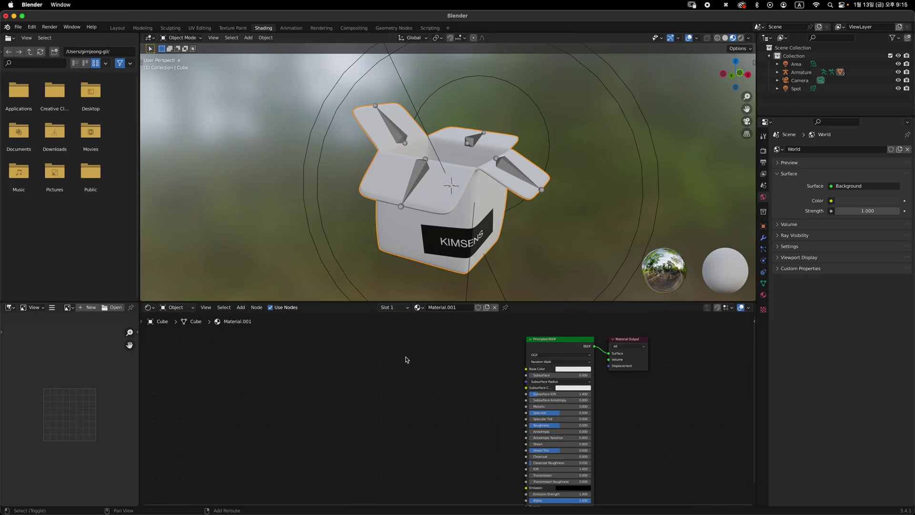
key("shift+a")
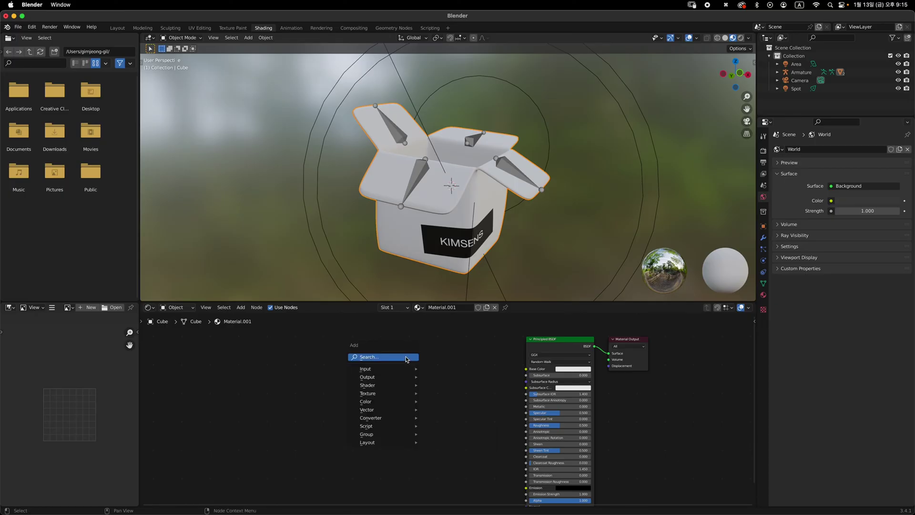
key("Return")
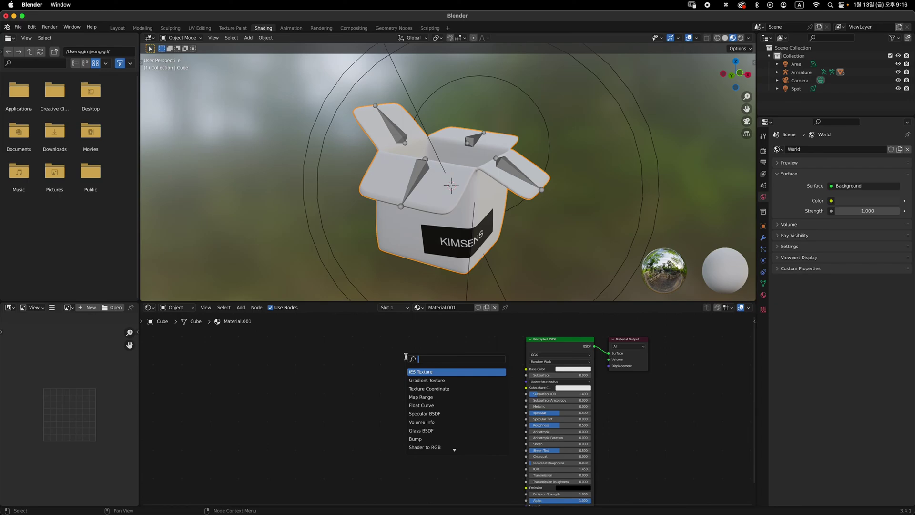
type("wave")
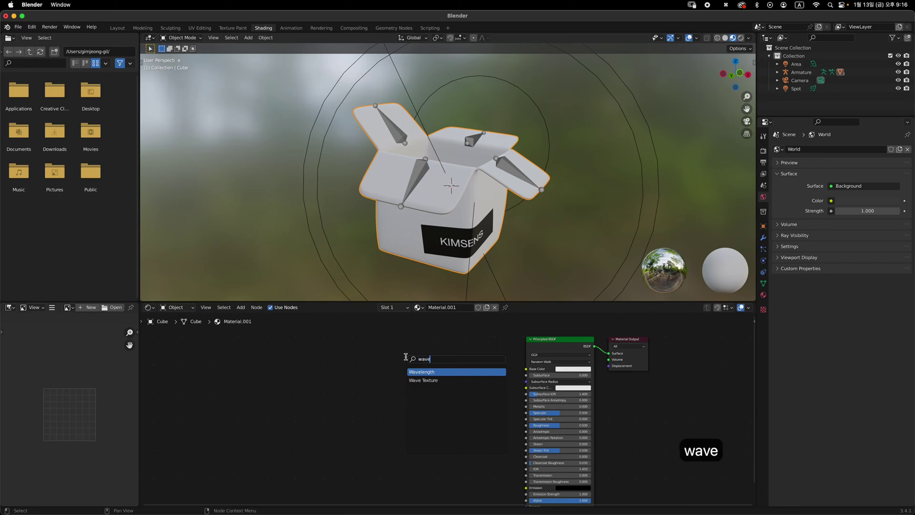
key("Down")
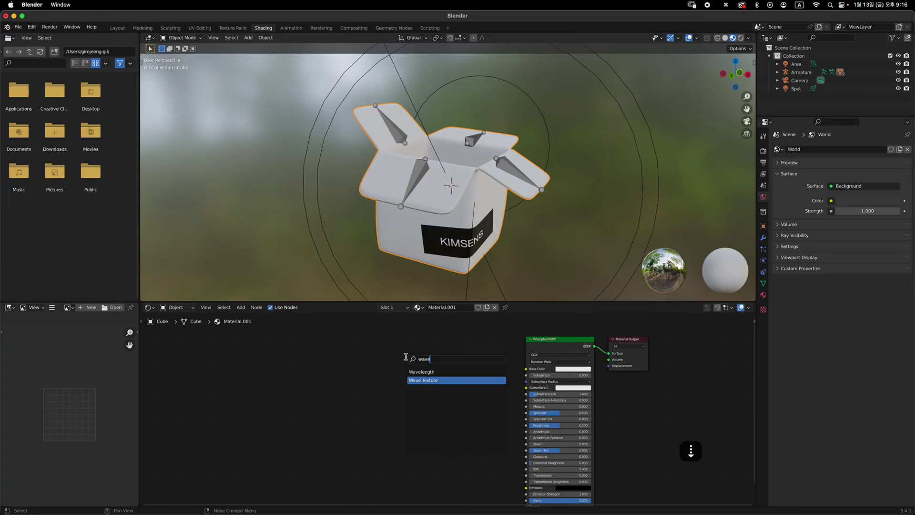
key("Return")
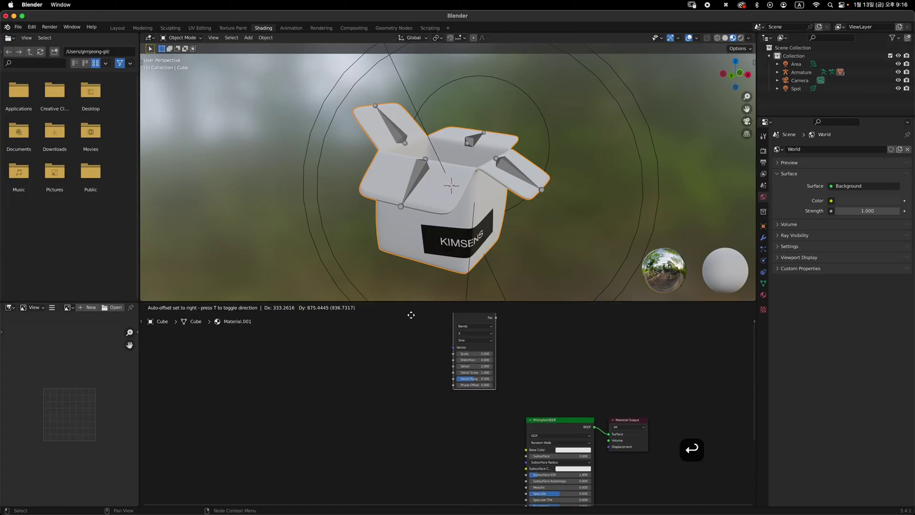
left_click(366, 464)
middle_click_drag(423, 435, 505, 349)
key("g")
left_click(474, 378)
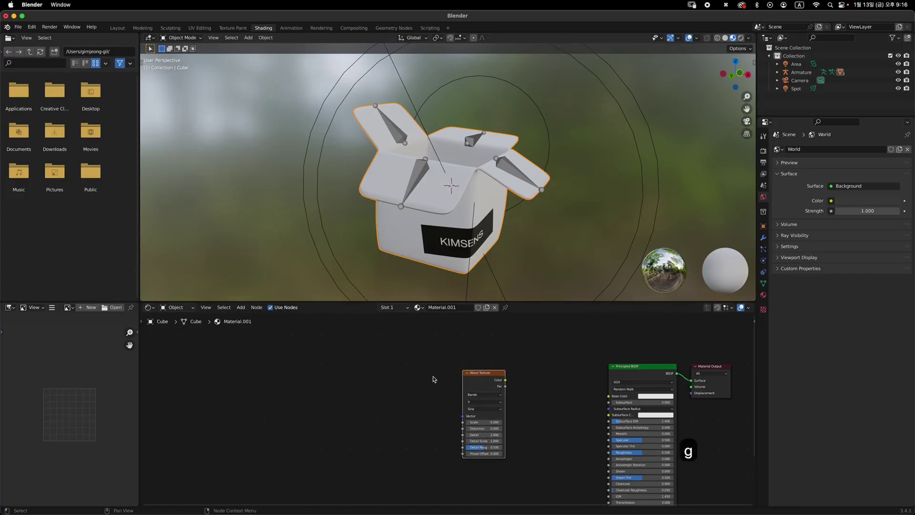
Add a Mapping node and place it just before the Wave Texture node
key("shift+a")
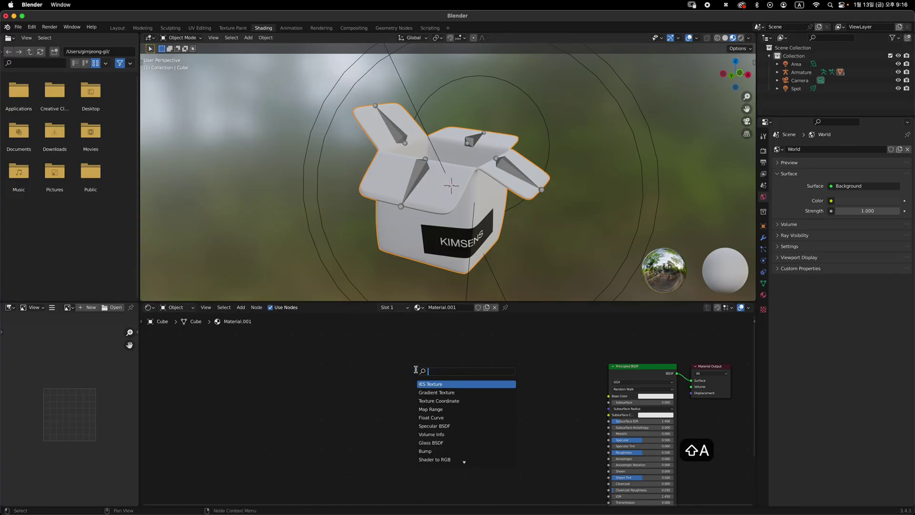
type("mapping")
key("Return")
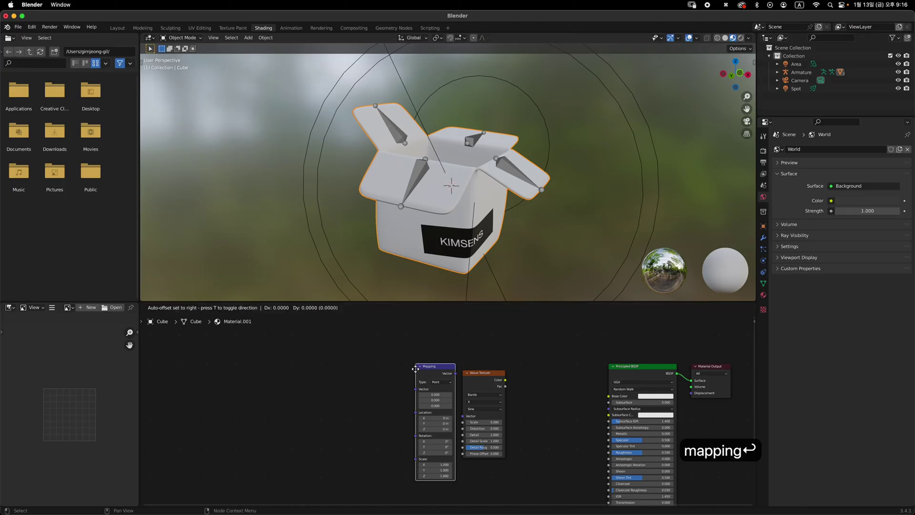
left_click(404, 371)
Add a Texture Coordinate node and place it just before the Mapping node
key("shift+a")
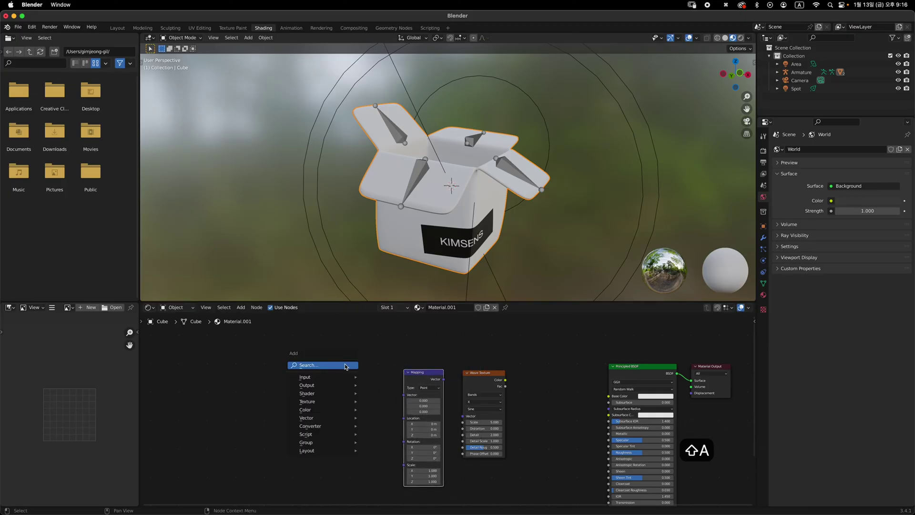
left_click(345, 365)
type("texteu")
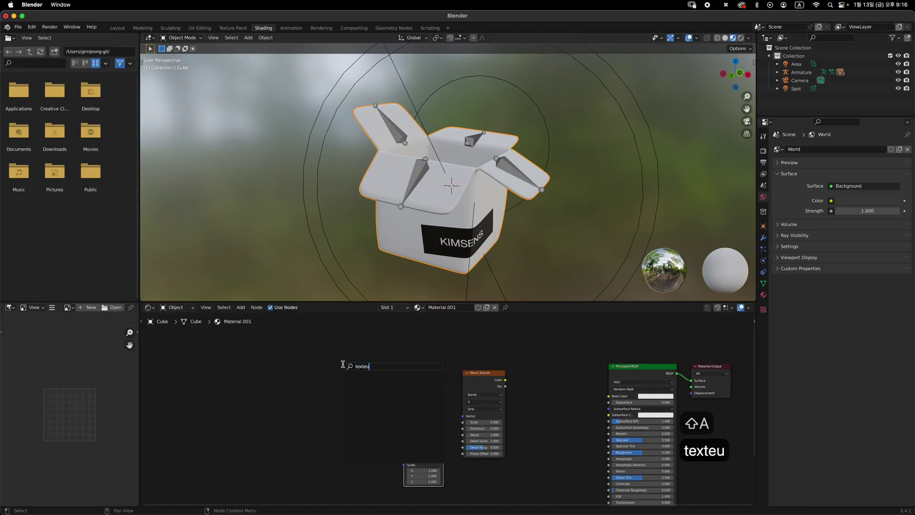
key("BackSpace")
key("BackSpace")
type("ure_coo")
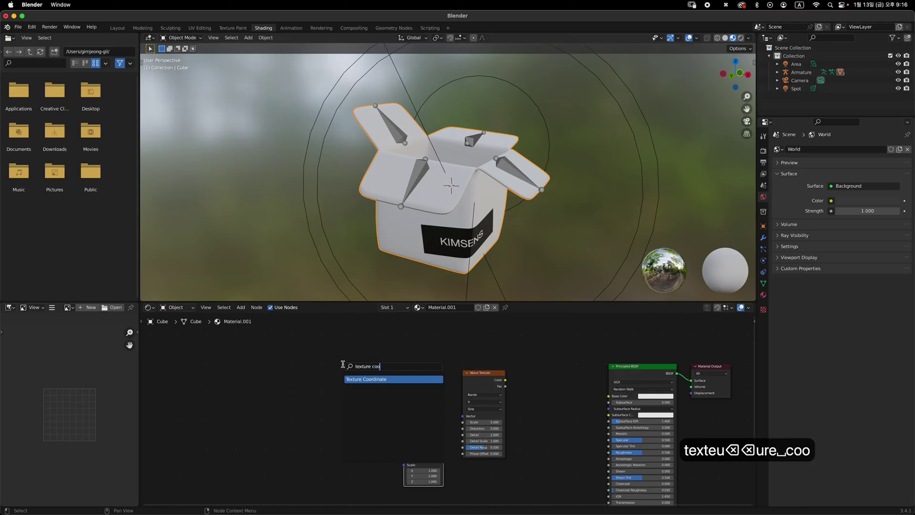
key("Return")
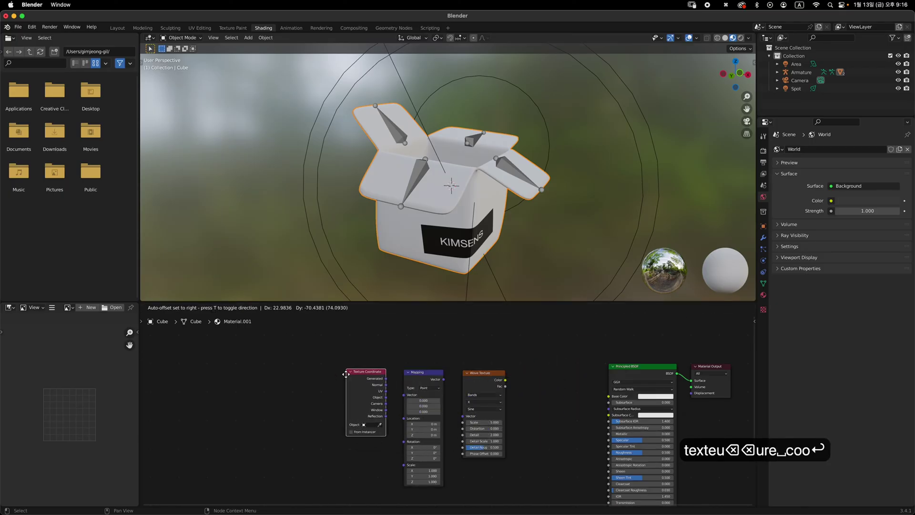
left_click(345, 374)
Link the Wave Texture's Color output to the Principled BSDF's Base Color and check the pattern on the box
middle_click_drag(493, 419, 432, 396)
middle_click_drag(432, 396, 412, 390, "ctrl")
mouse_move(476, 371)
middle_mouse_down()
mouse_move(486, 407)
mouse_move(458, 372)
middle_mouse_up()
left_click(417, 365)
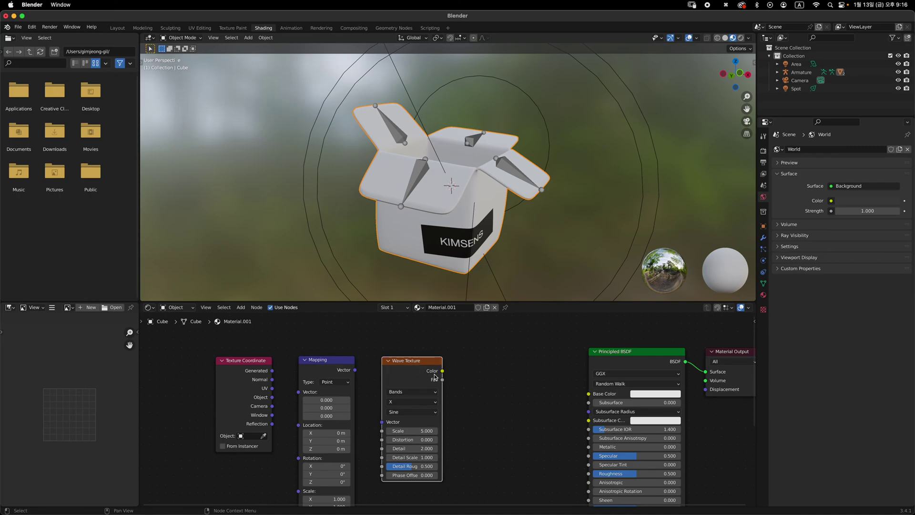
left_click_drag(442, 371, 595, 395)
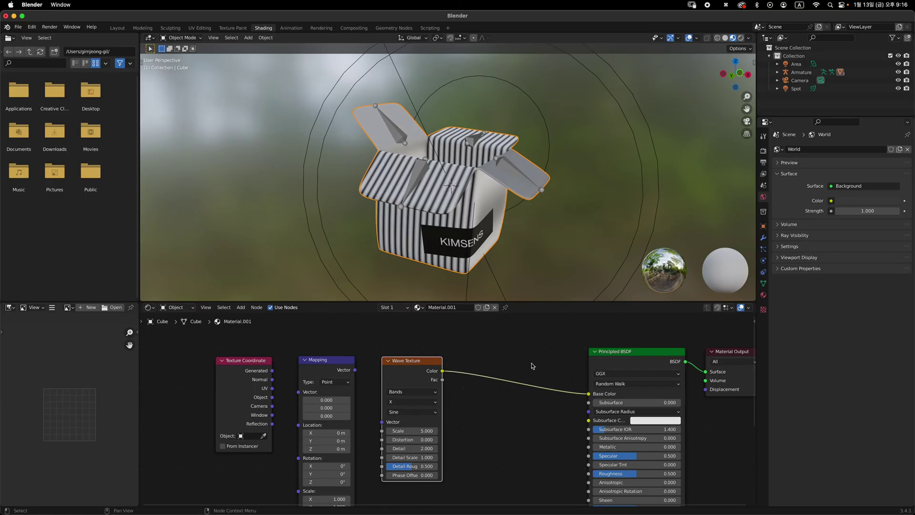
middle_click_drag(535, 364, 564, 356)
middle_click_drag(521, 177, 476, 153)
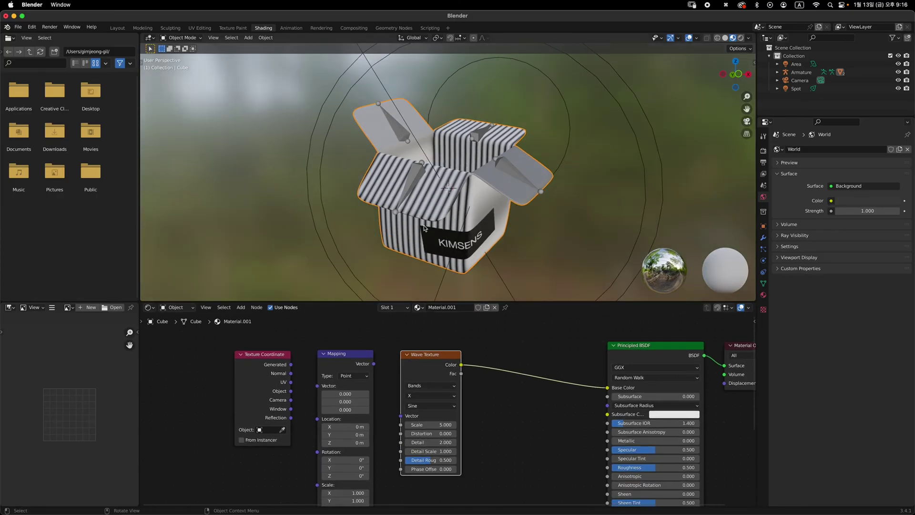
middle_click_drag(444, 253, 452, 275, "ctrl")
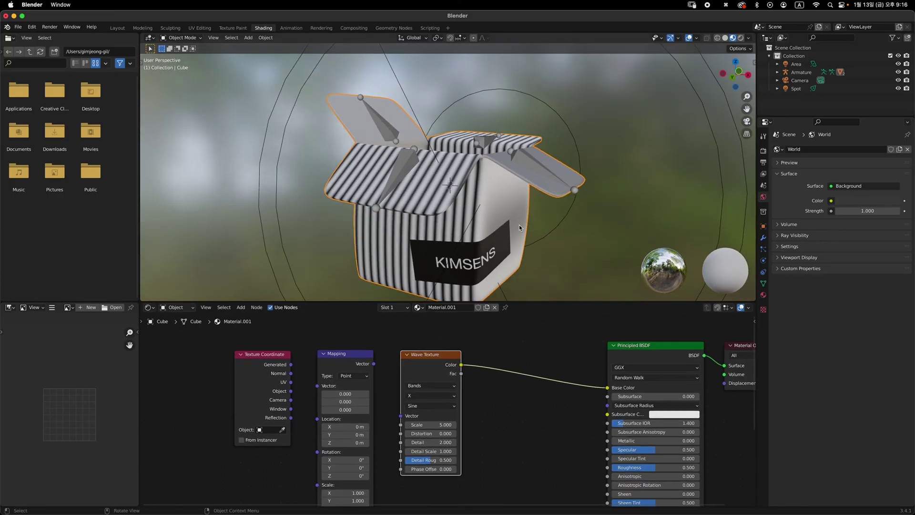
middle_click_drag(519, 227, 515, 253)
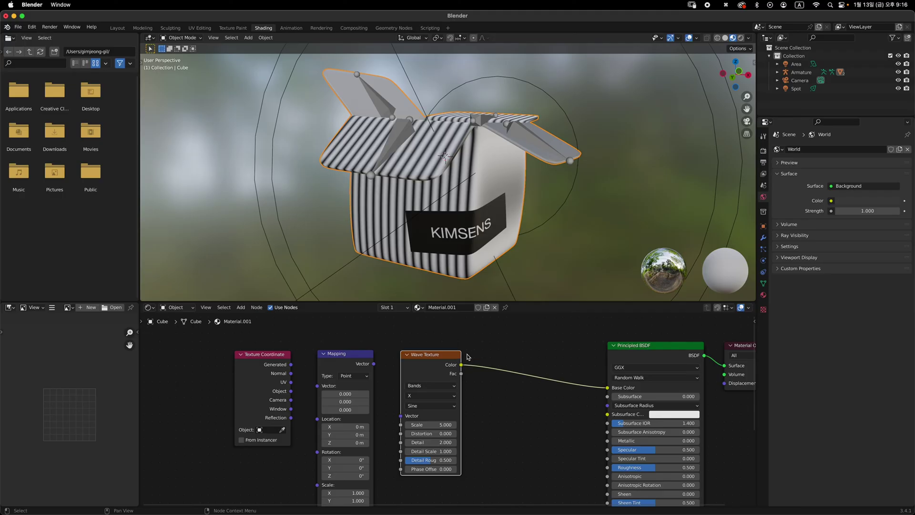
middle_click_drag(496, 206, 488, 222)
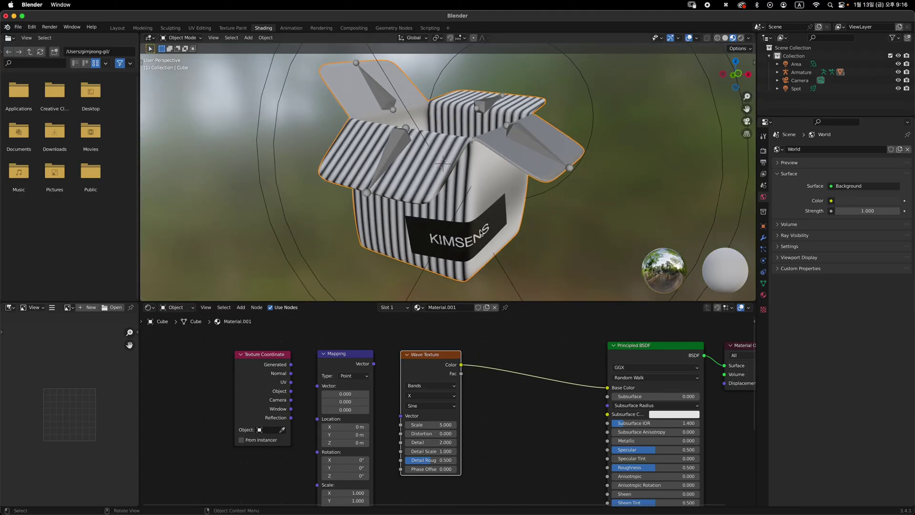
Link the Mapping node's Vector output to the Wave Texture's Vector input
middle_click_drag(470, 343, 504, 328)
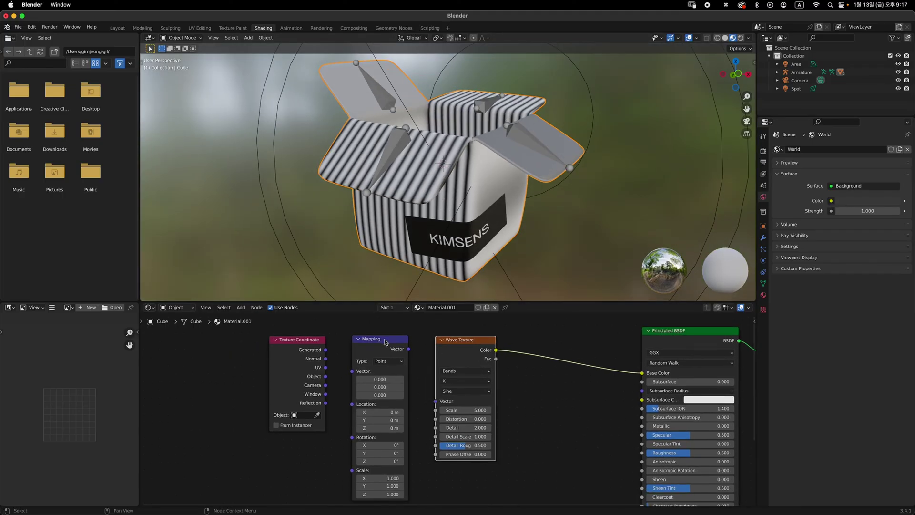
left_click(386, 342)
left_click_drag(408, 350, 445, 403)
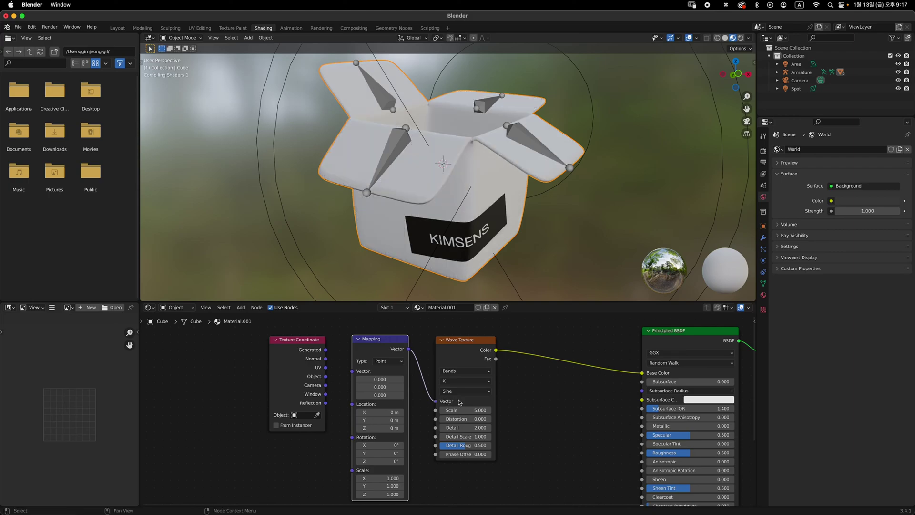
Move the Texture Coordinate node farther away from the Mapping node
middle_click_drag(444, 391, 486, 397)
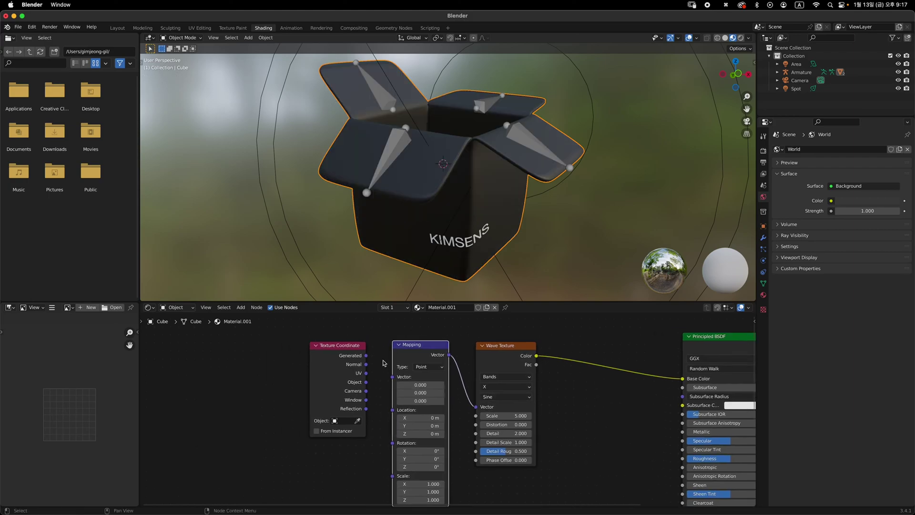
scroll(384, 362, "up", 1)
left_click(336, 343)
key("g")
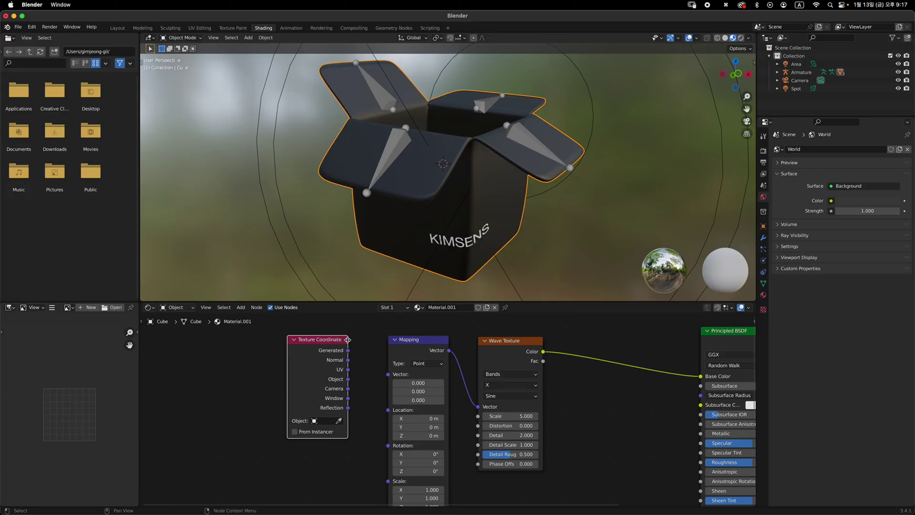
middle_click_drag(386, 352, 367, 356)
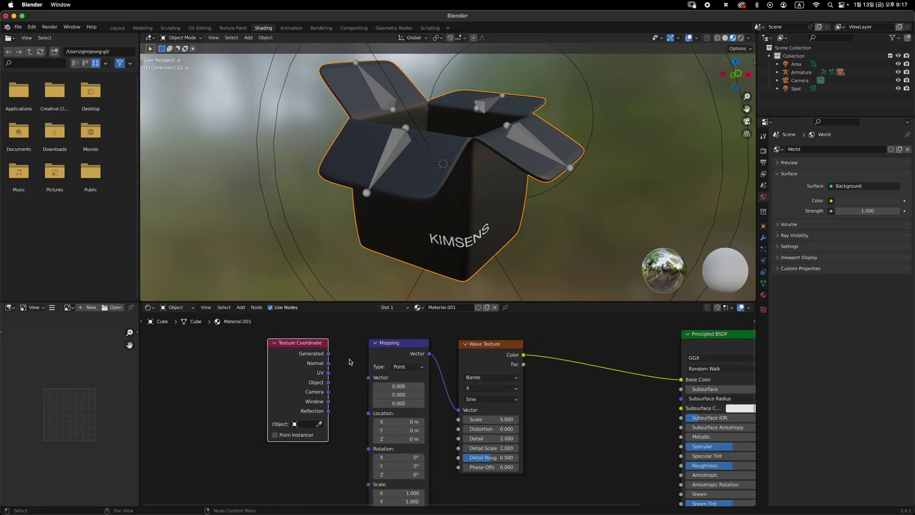
scroll(342, 377, "right", 3)
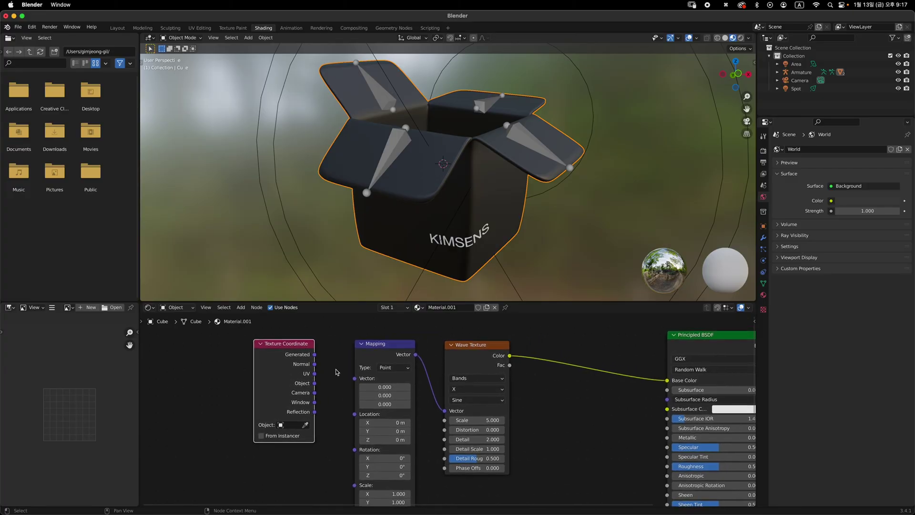
Link the Texture Coordinate's UV output to the Mapping node's Vector input, checking the box mesh in Edit Mode before and after
key("Tab")
middle_click_drag(539, 220, 465, 229)
middle_click_drag(399, 285, 442, 204)
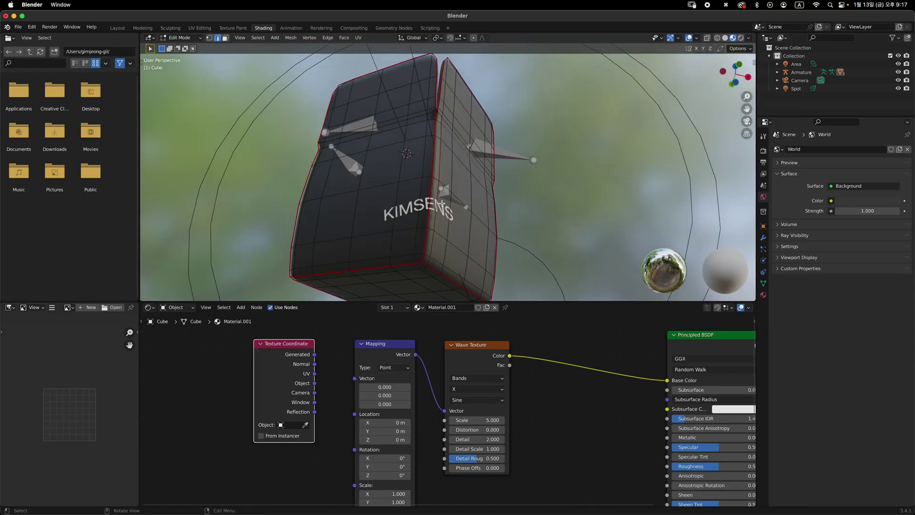
middle_click_drag(331, 274, 442, 236)
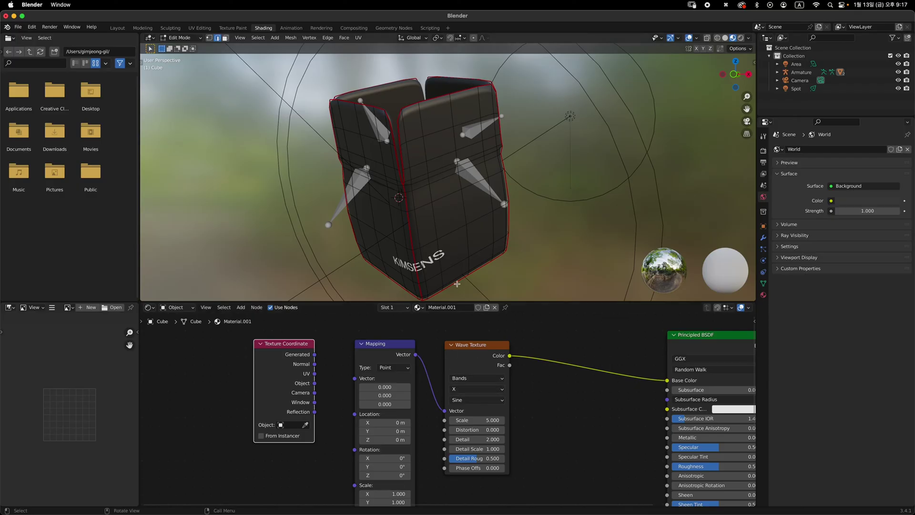
middle_click_drag(464, 257, 433, 256)
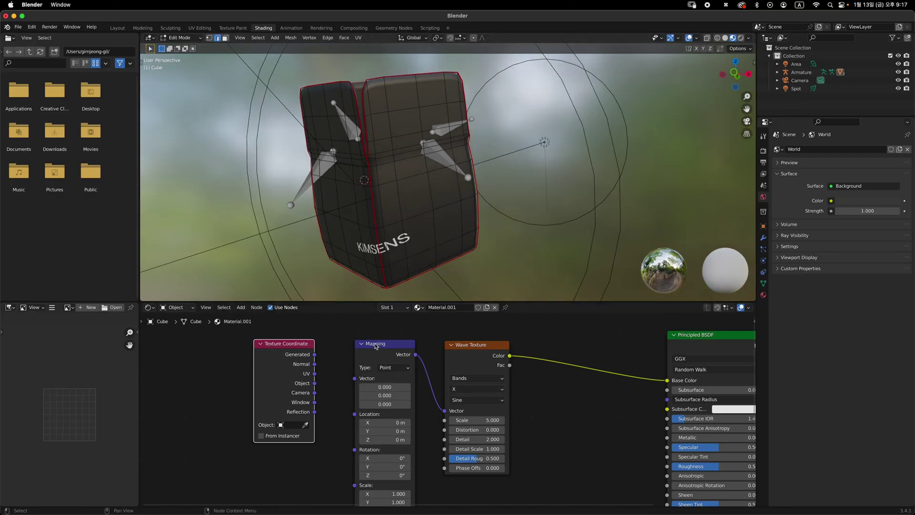
key("Tab")
key("Tab")
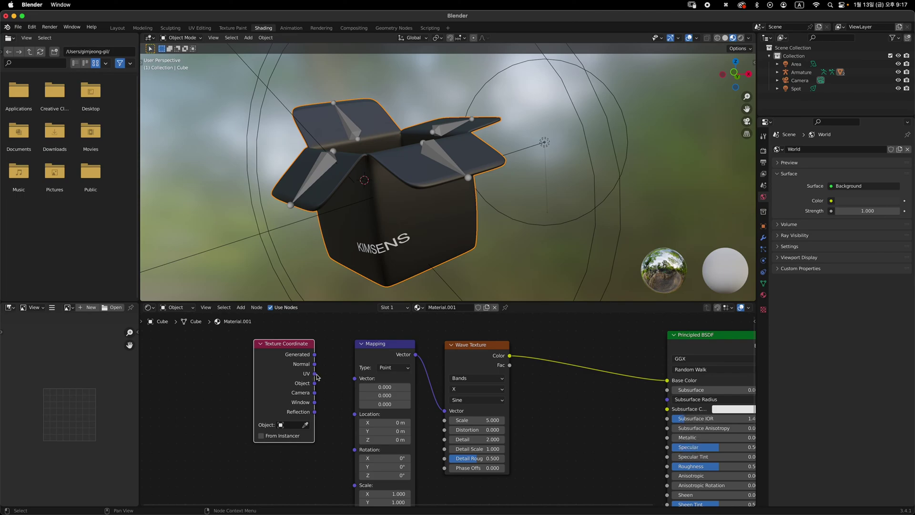
left_click_drag(316, 375, 355, 379)
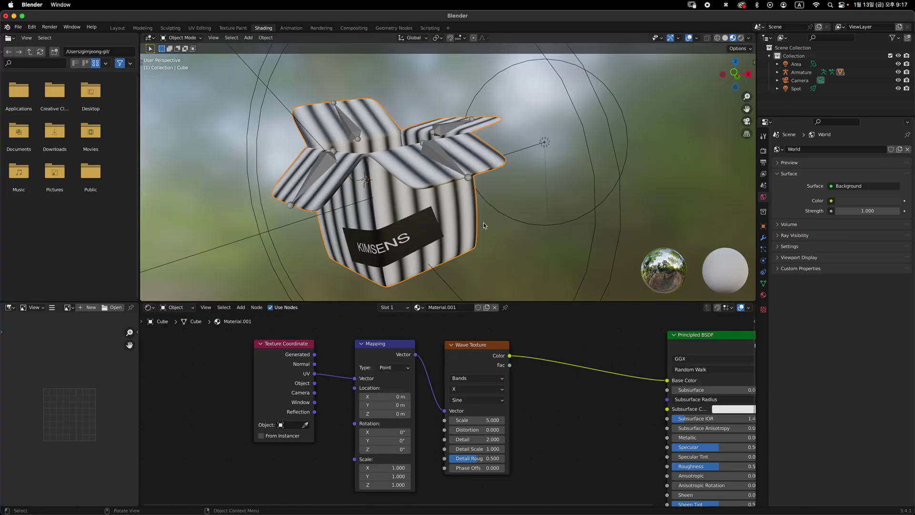
middle_click_drag(483, 222, 541, 210)
key("Tab")
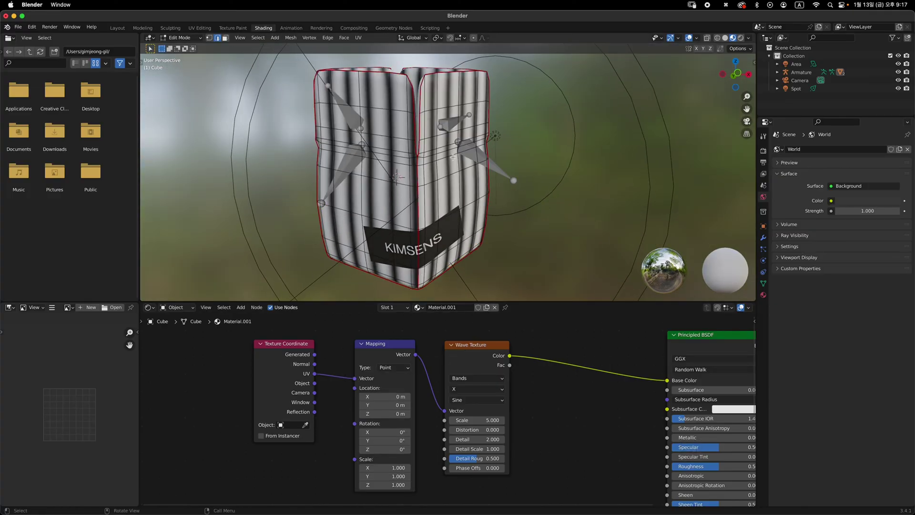
middle_click_drag(501, 212, 490, 206)
key("Tab")
Try a Scale of 60 on the Wave Texture node and settle on 40
middle_click_drag(502, 397, 443, 384, "ctrl")
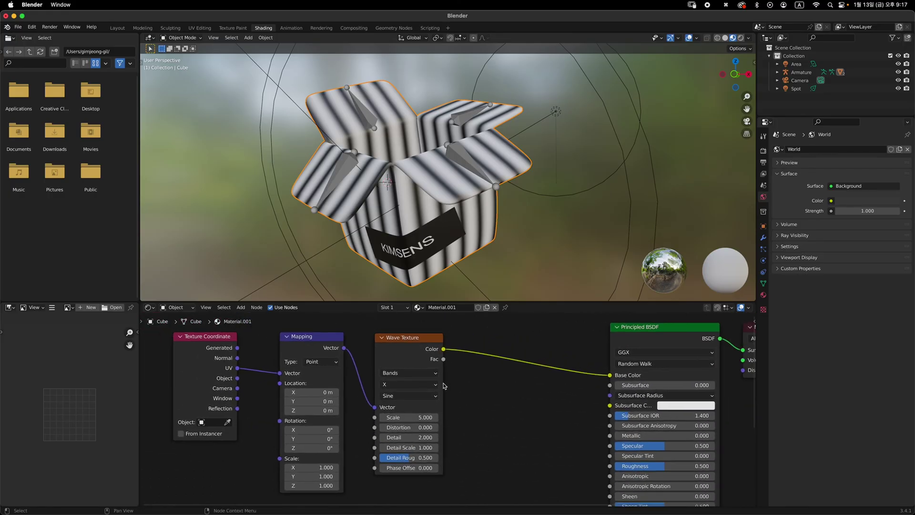
left_click(408, 418)
type("60")
key("Return")
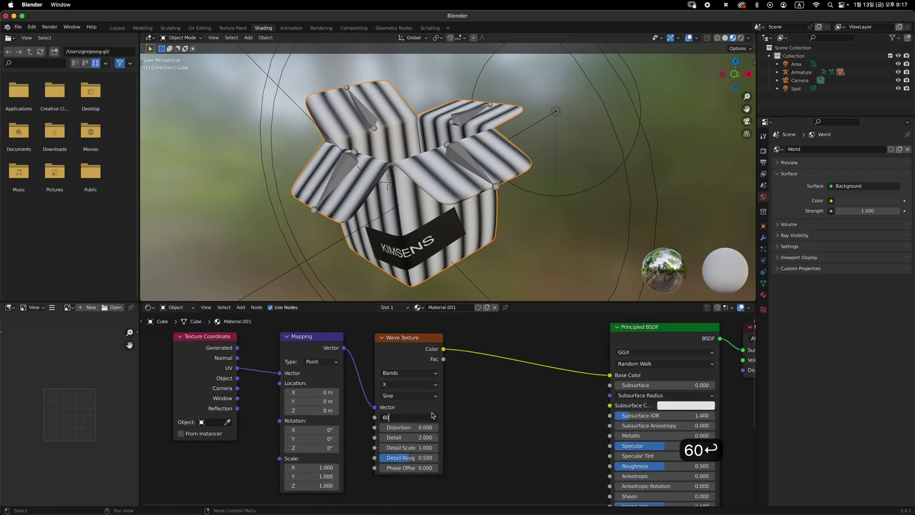
left_click(418, 417)
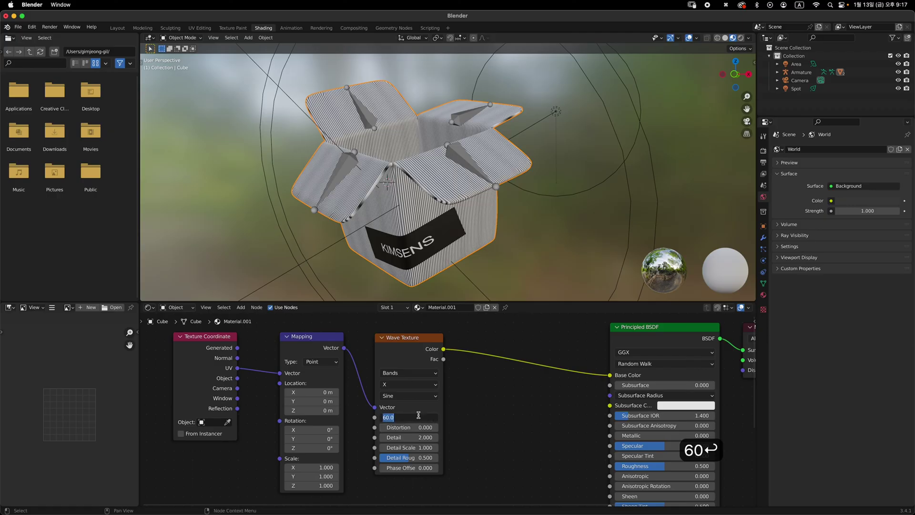
type("40")
key("Return")
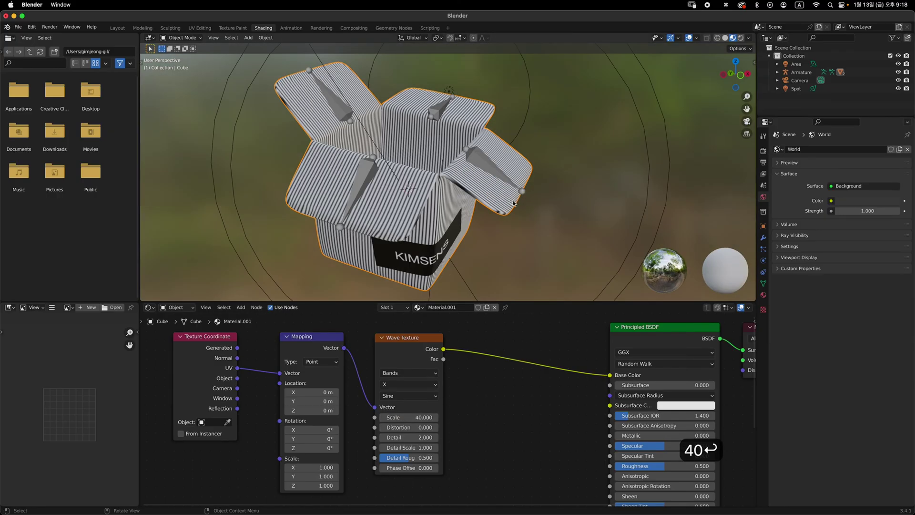
Try distorting the Wave Texture's bands, then leave its Distortion at 0 and its Detail at 2.6
mouse_move(508, 206)
middle_mouse_down()
mouse_move(527, 193)
mouse_move(510, 219)
middle_mouse_up()
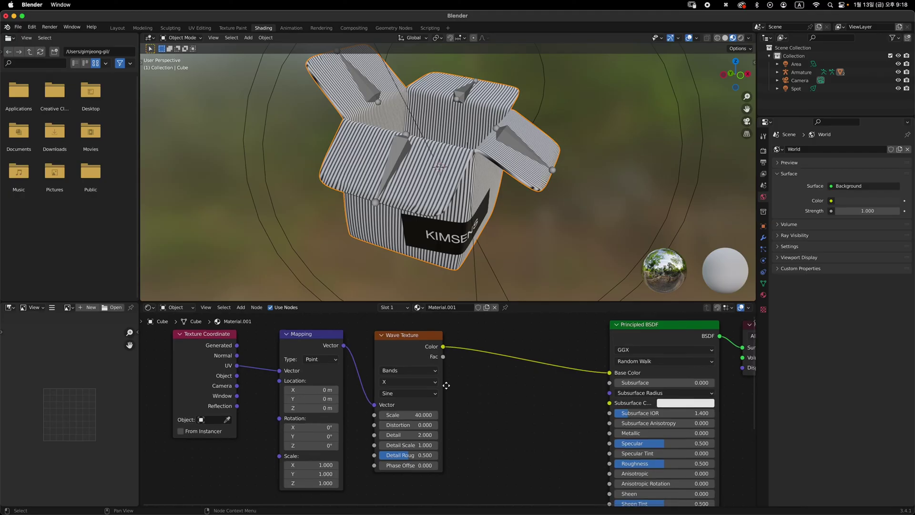
middle_click_drag(461, 420, 455, 410)
scroll(455, 411, "up", 1)
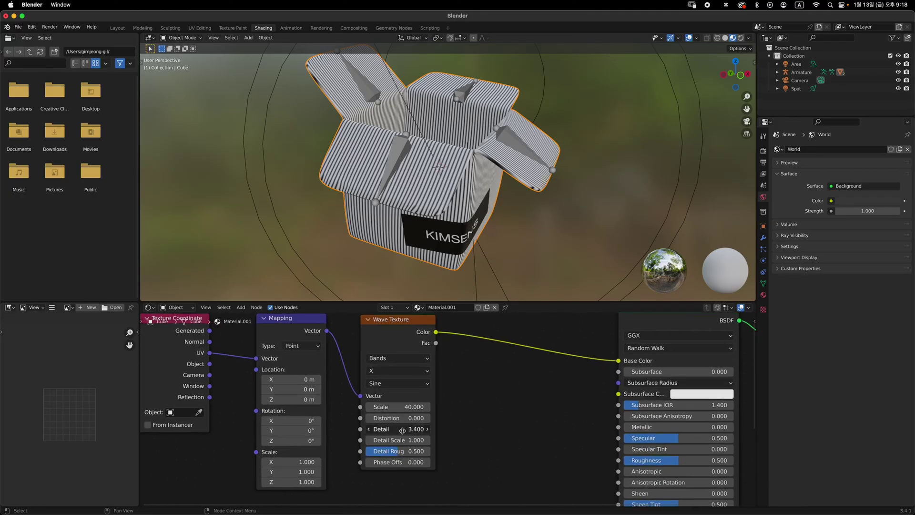
left_click_drag(400, 419, 414, 419)
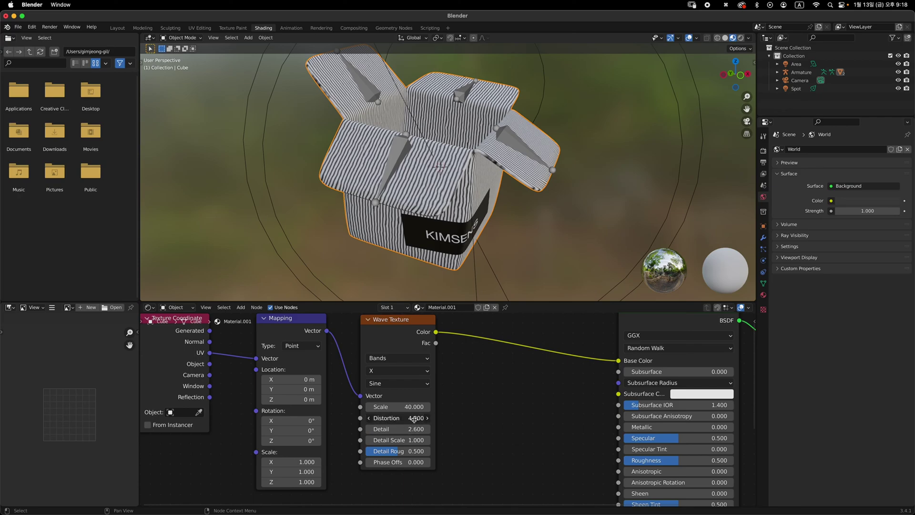
left_click(409, 418)
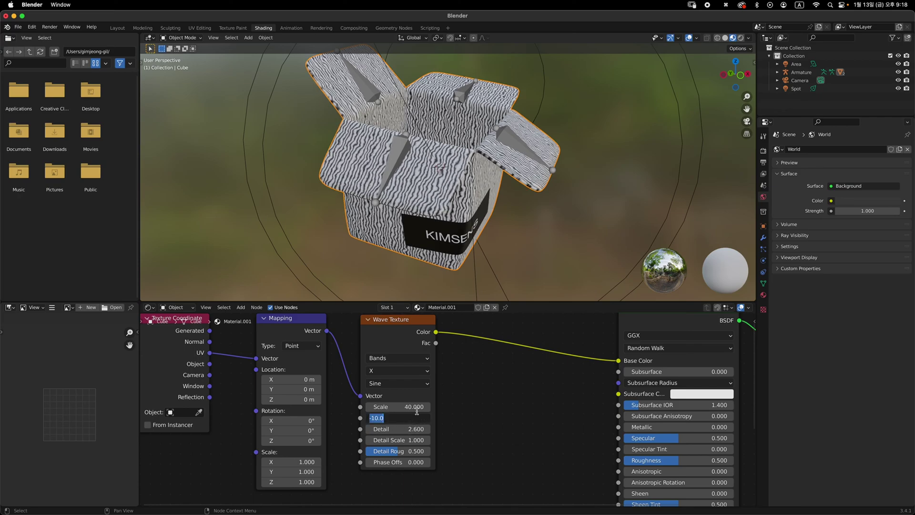
type("0")
key("Return")
scroll(417, 381, "down", 2)
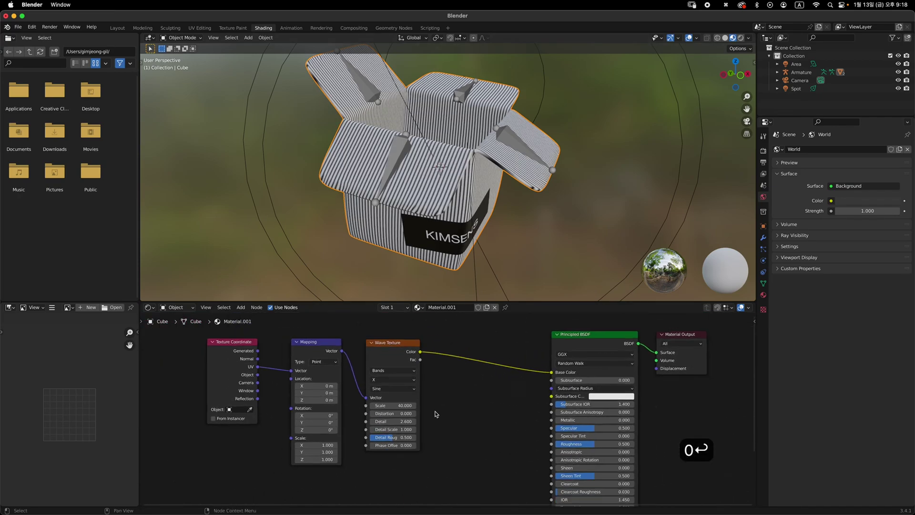
Move the Texture Coordinate, Mapping and Wave Texture nodes together farther away from the Principled BSDF
scroll(507, 365, "down", 2)
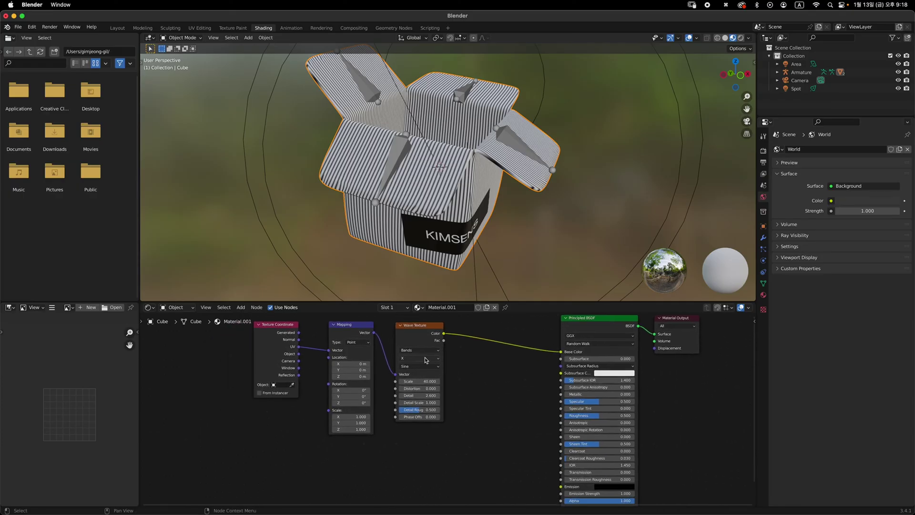
scroll(455, 400, "down", 3)
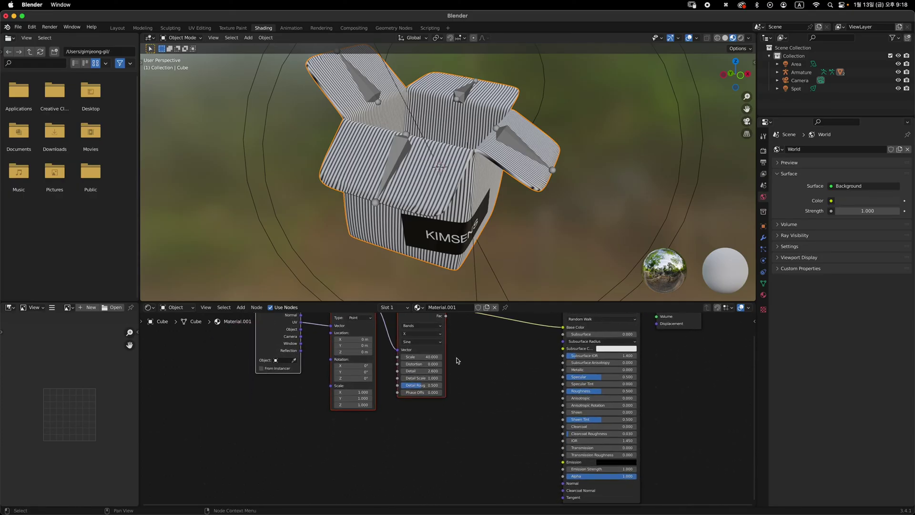
key("g")
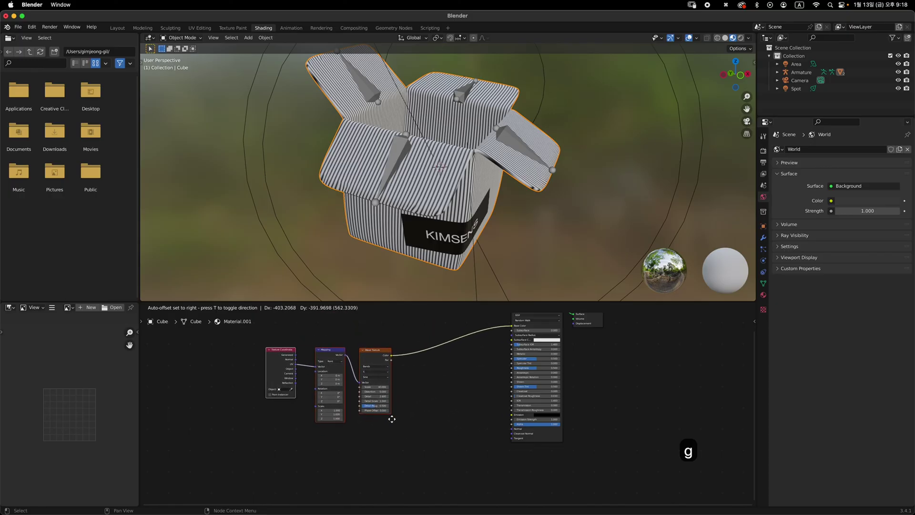
left_click(443, 398)
scroll(410, 387, "up", 3)
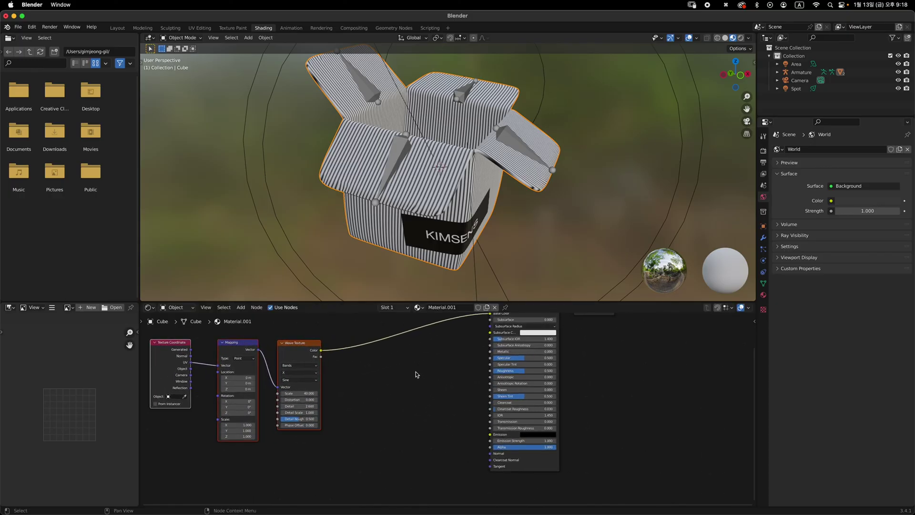
middle_click_drag(404, 363, 388, 391)
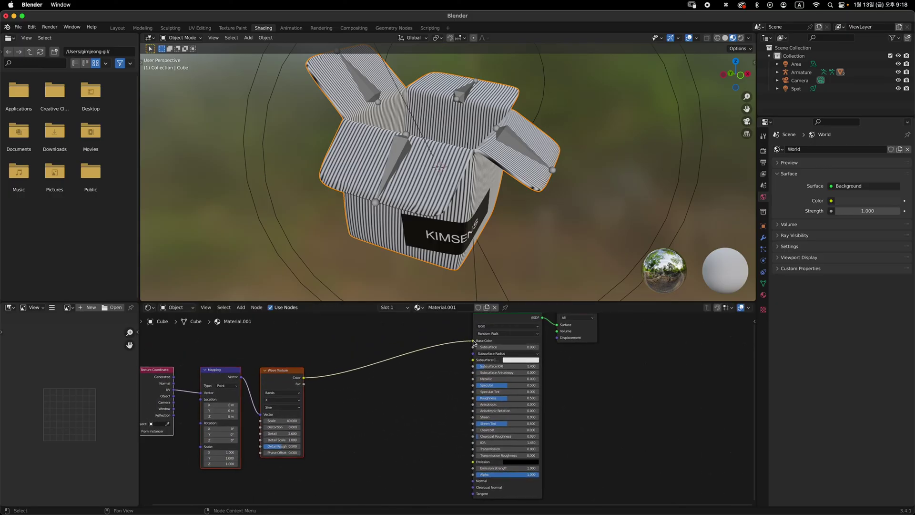
Reroute the Wave Texture's Color link from the Principled BSDF's Base Color to its Normal input
left_click_drag(473, 342, 472, 481)
middle_click_drag(453, 413, 456, 383)
scroll(444, 337, "up", 2)
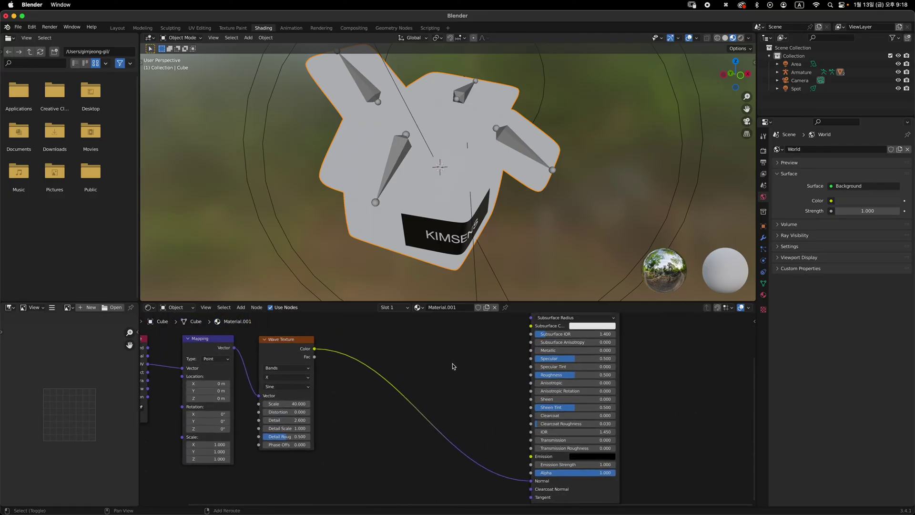
Add a Bump node onto the link between the Wave Texture and the Principled BSDF's Normal input
key("shift+a")
left_click(452, 361)
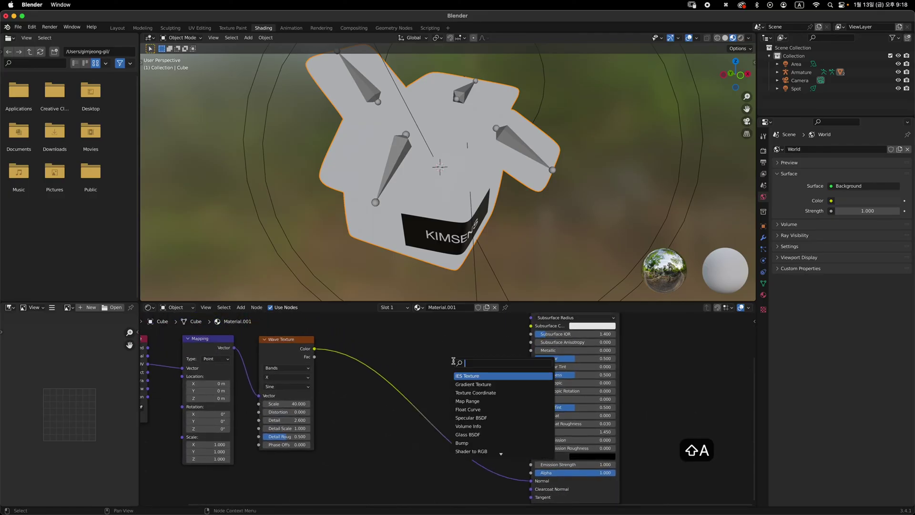
type("bump")
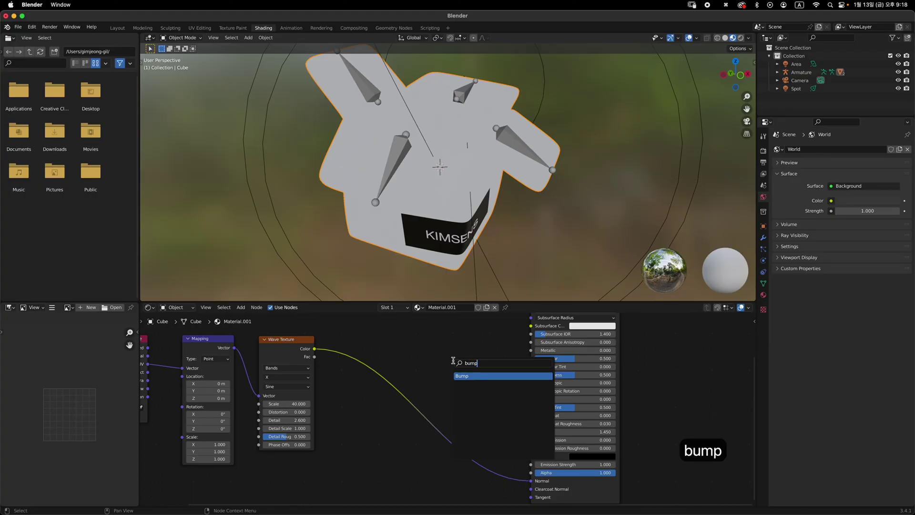
key("Return")
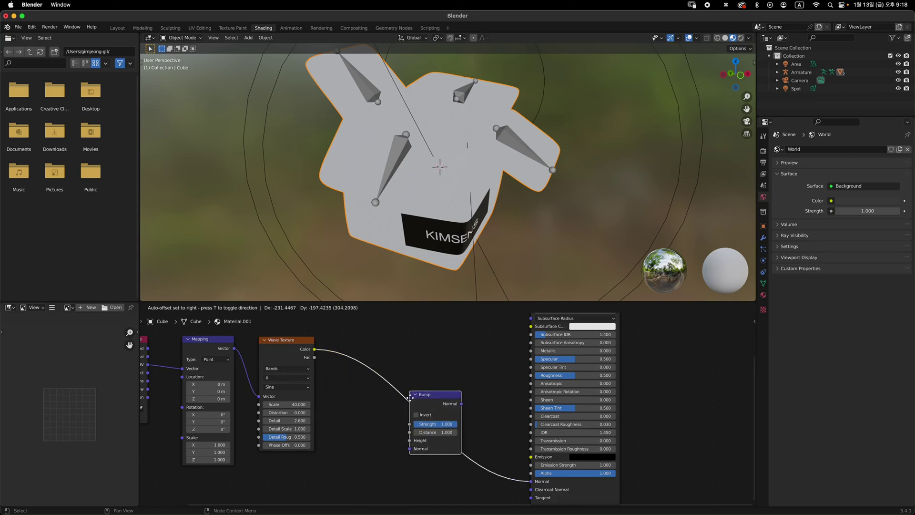
left_click(409, 398)
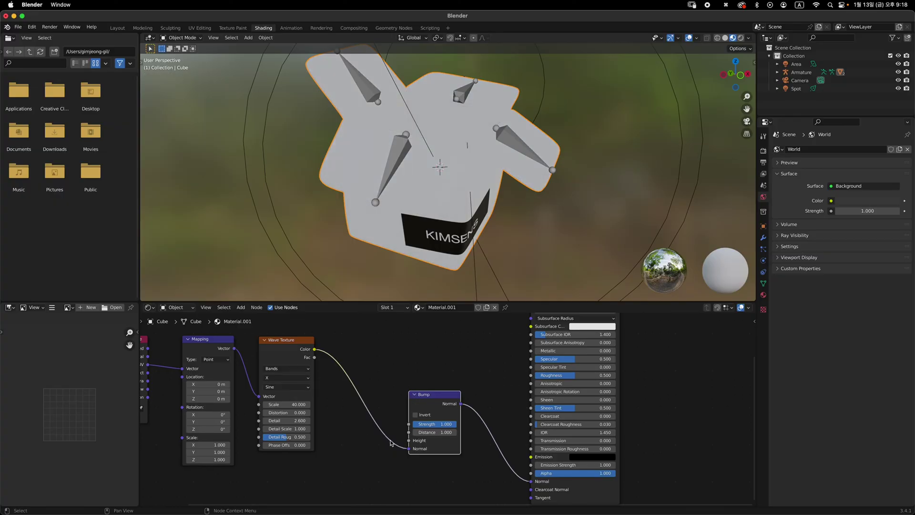
middle_click_drag(453, 402, 471, 383)
scroll(430, 373, "up", 2)
Reconnect the Wave Texture's Color output to the Bump node's Height input instead of its Normal input
middle_click_drag(540, 225, 507, 257)
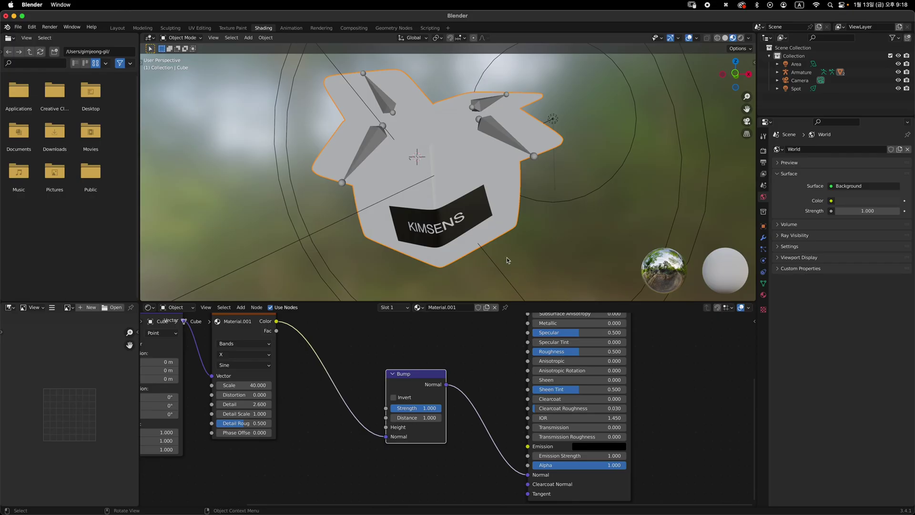
scroll(422, 413, "down", 2)
middle_click_drag(422, 413, 459, 416)
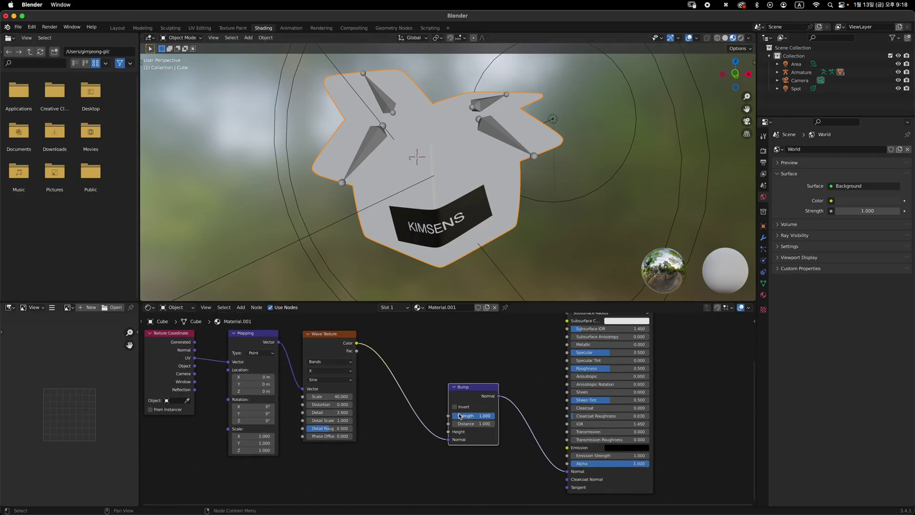
left_click(358, 346)
left_click_drag(357, 343, 346, 343)
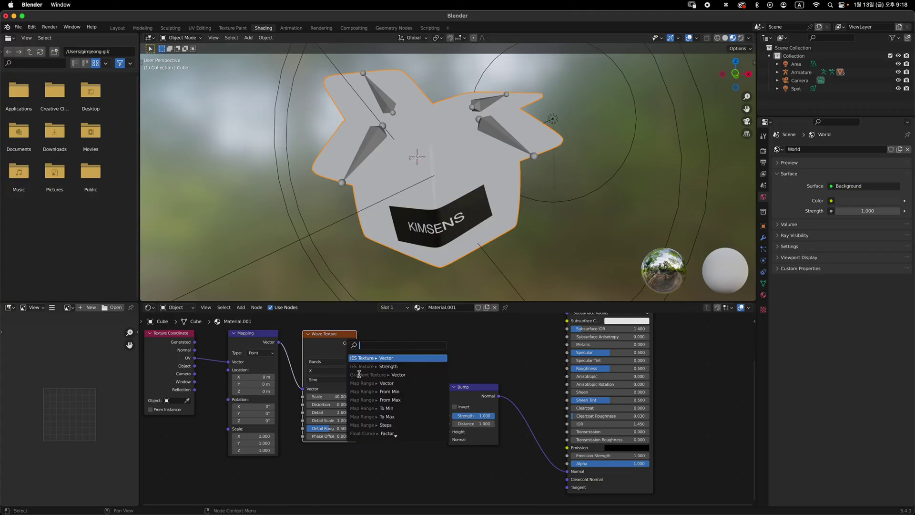
key("Escape")
mouse_move(449, 440)
left_mouse_down()
mouse_move(432, 436)
mouse_move(454, 432)
left_mouse_up()
middle_click_drag(454, 432, 418, 426)
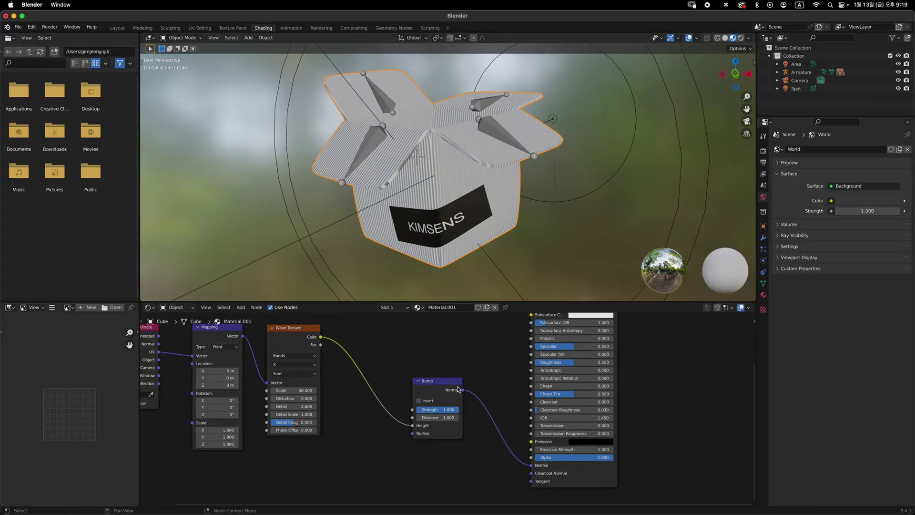
Set the Bump node's Strength to 0.3 and its Distance to 0.01
scroll(475, 225, "up", 2, "ctrl")
scroll(414, 398, "up", 2, "ctrl")
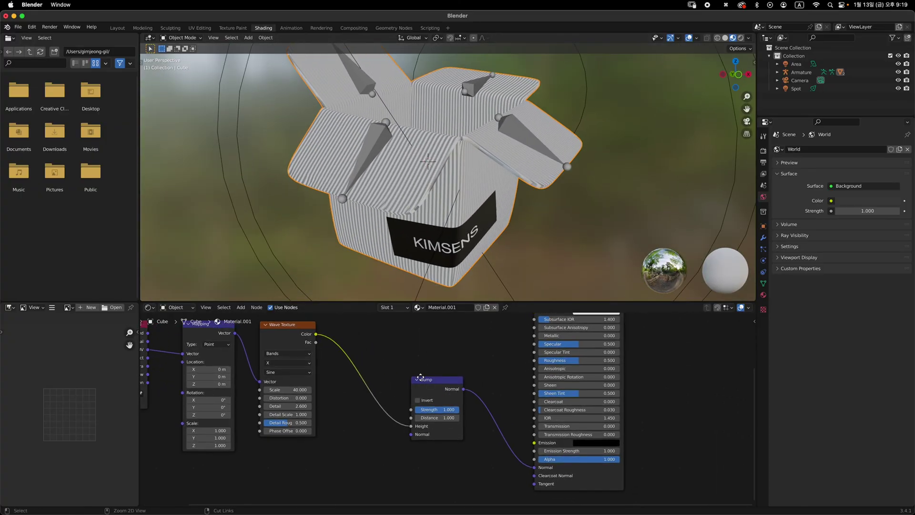
scroll(433, 397, "left", 1)
scroll(420, 382, "up", 3)
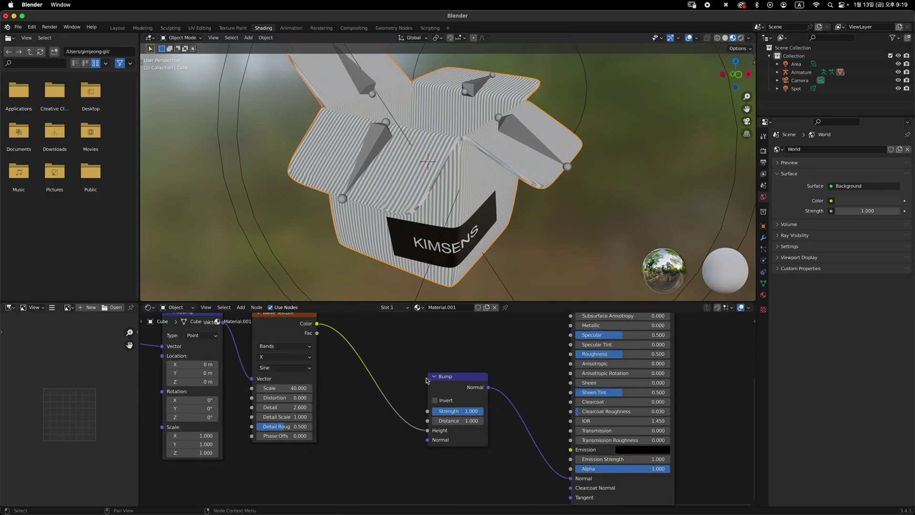
left_click(456, 413)
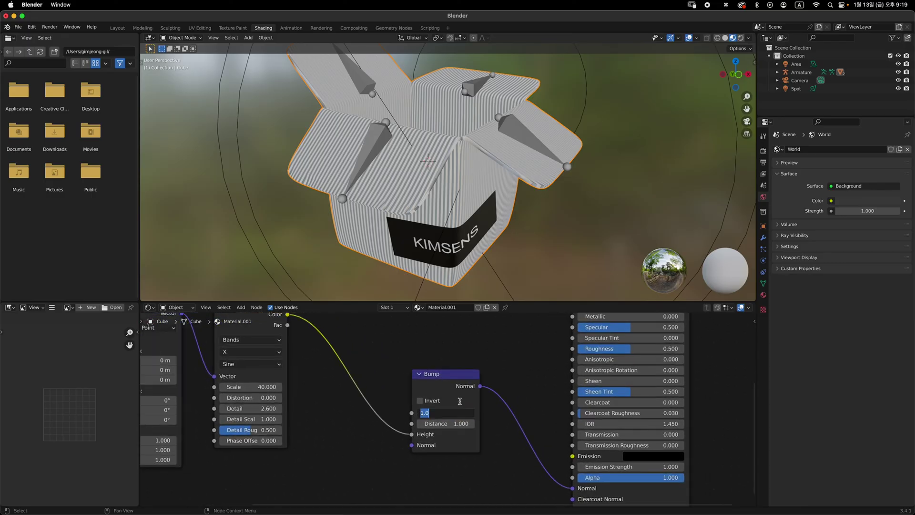
type(".3")
key("Return")
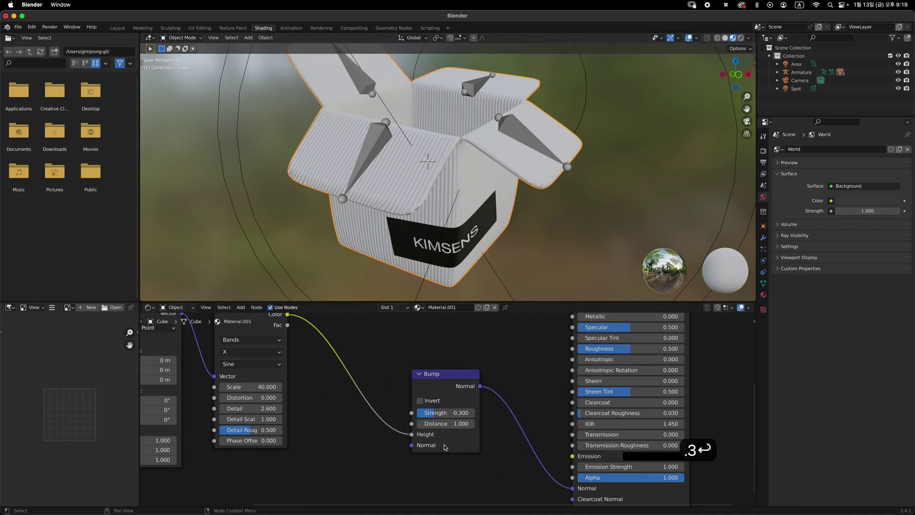
left_click(460, 424)
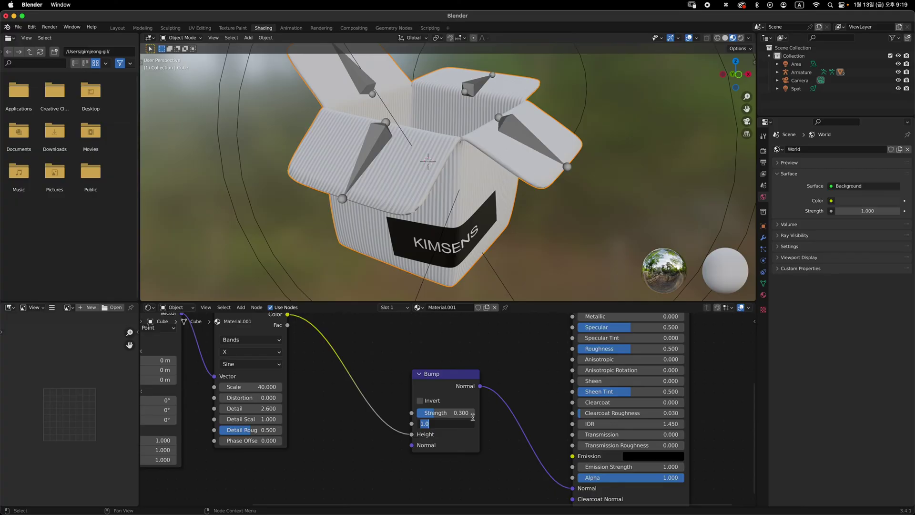
type("0.01")
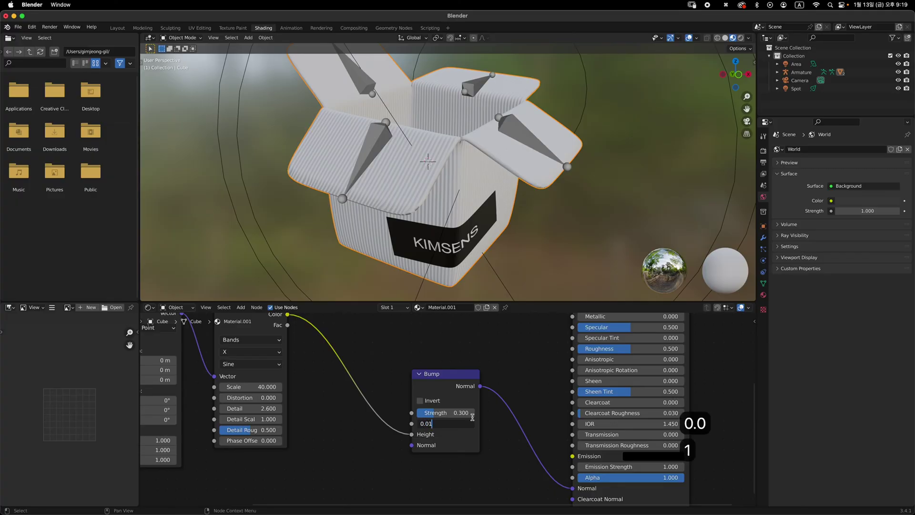
key("Return")
middle_click_drag(510, 230, 521, 243)
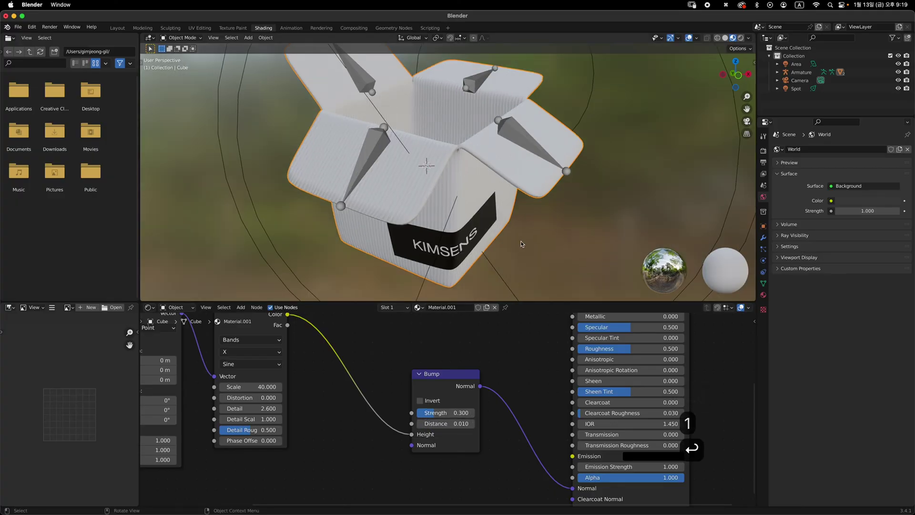
Move the Texture Coordinate, Mapping and Wave Texture nodes together closer to the Bump node
middle_click_drag(471, 379, 481, 404)
scroll(494, 395, "down", 4)
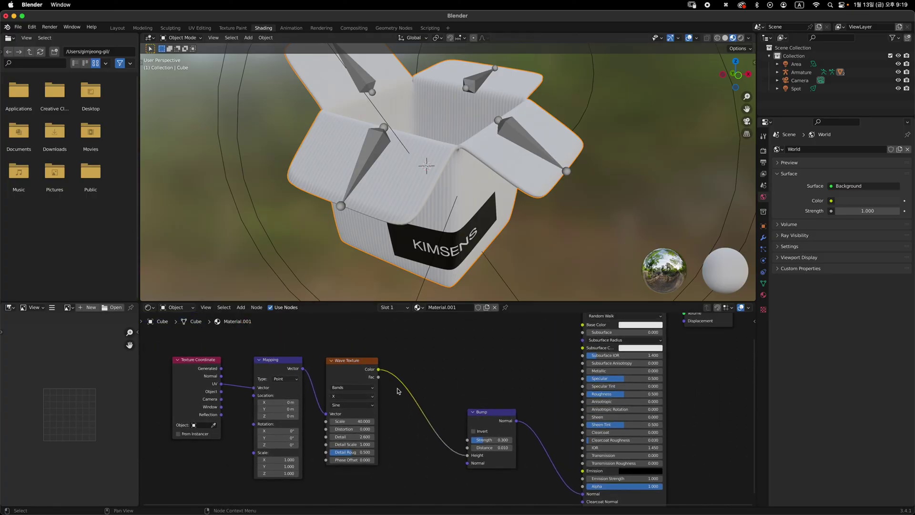
middle_click_drag(445, 392, 432, 386)
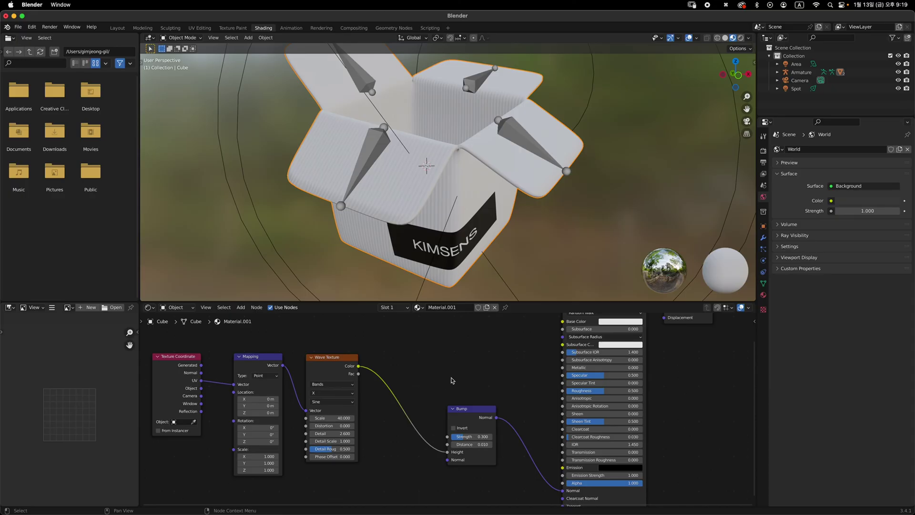
left_click_drag(162, 341, 358, 474)
key("g")
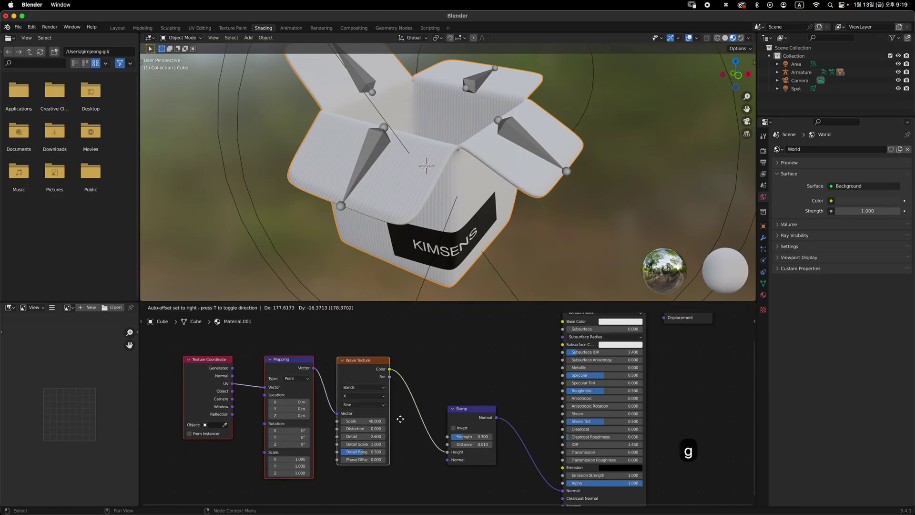
left_click(389, 415)
scroll(437, 409, "up", 3)
Add a Noise Texture node and place it above the Wave Texture node
middle_click_drag(505, 254, 504, 230)
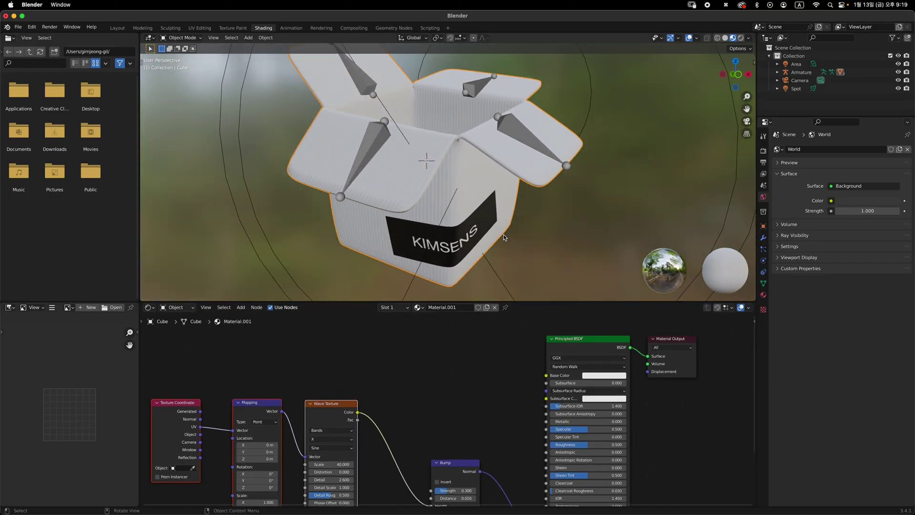
middle_click_drag(427, 361, 452, 382)
left_click(454, 375)
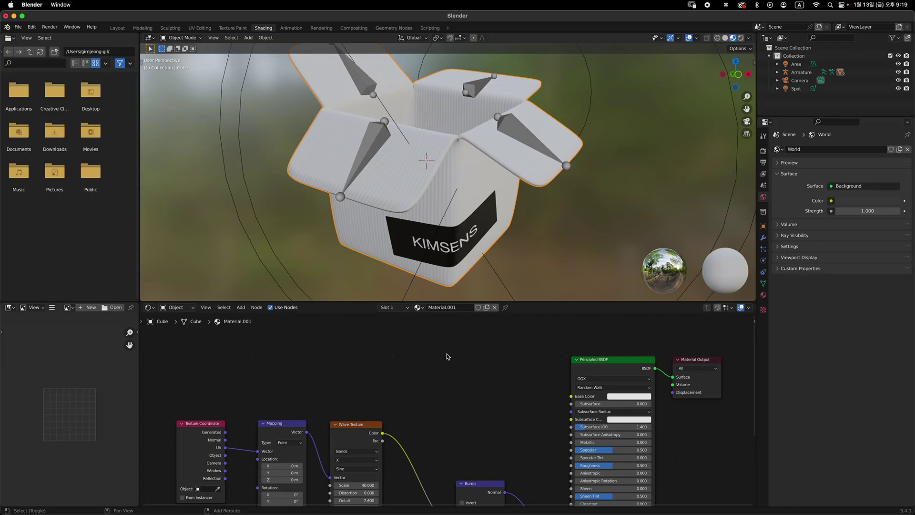
key("shift+a")
left_click(446, 355)
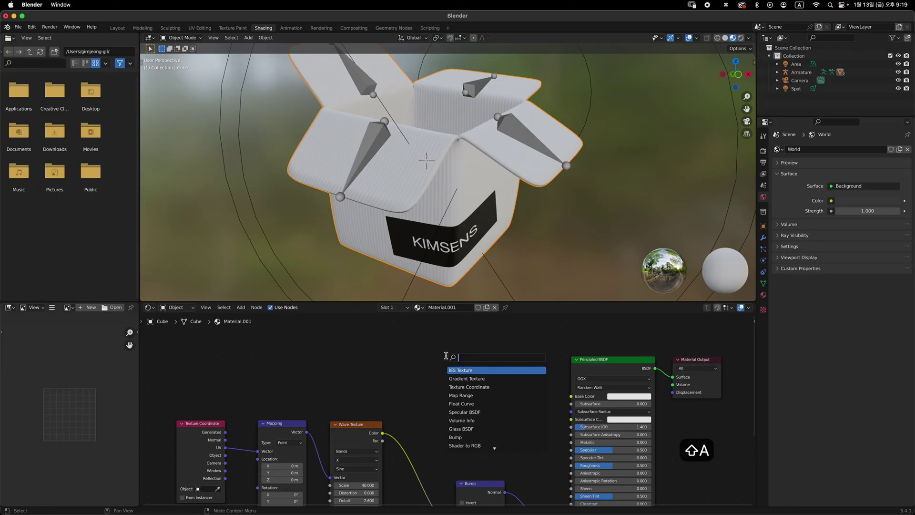
type("noise")
key("Return")
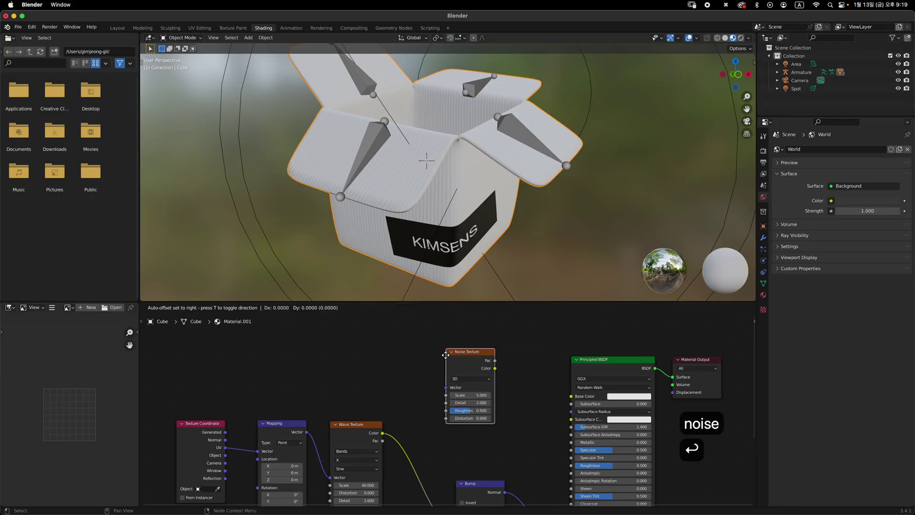
left_click(335, 336)
middle_click_drag(421, 381, 458, 374)
Link the Mapping node's Vector output to the Noise Texture's Vector input, and the Noise Texture's Color to the Principled BSDF's Base Color
key("g")
left_click_drag(234, 407, 373, 365)
left_click(309, 428)
middle_click_drag(493, 388, 450, 395)
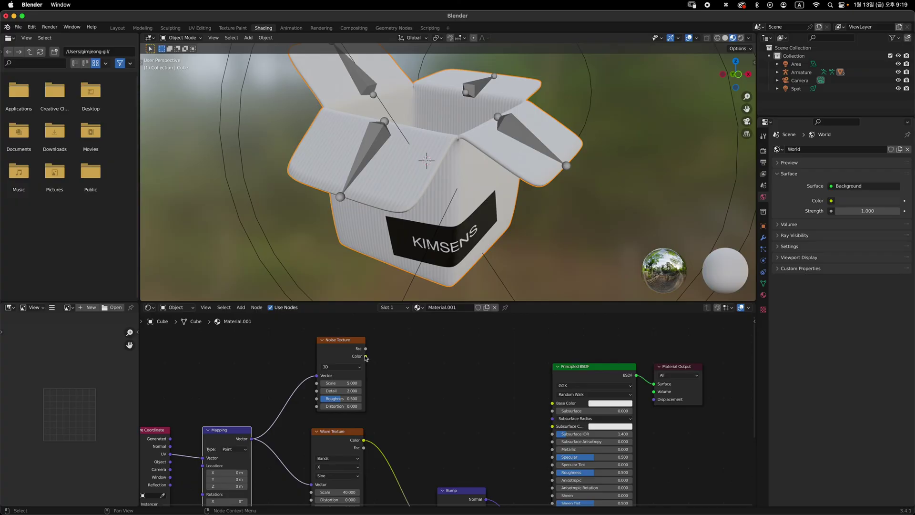
left_click_drag(366, 358, 553, 404)
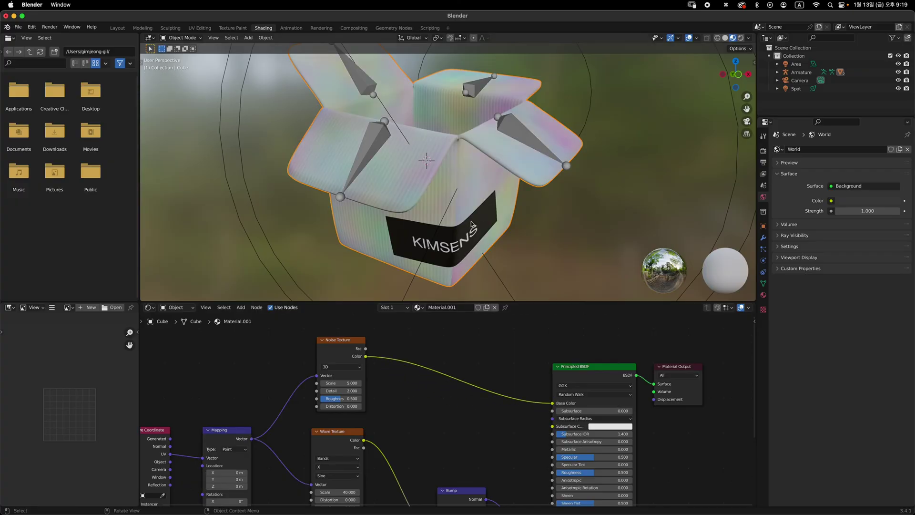
Insert a ColorRamp node on the link between the Noise Texture's Color and the Principled BSDF's Base Color
middle_click_drag(477, 253, 478, 200)
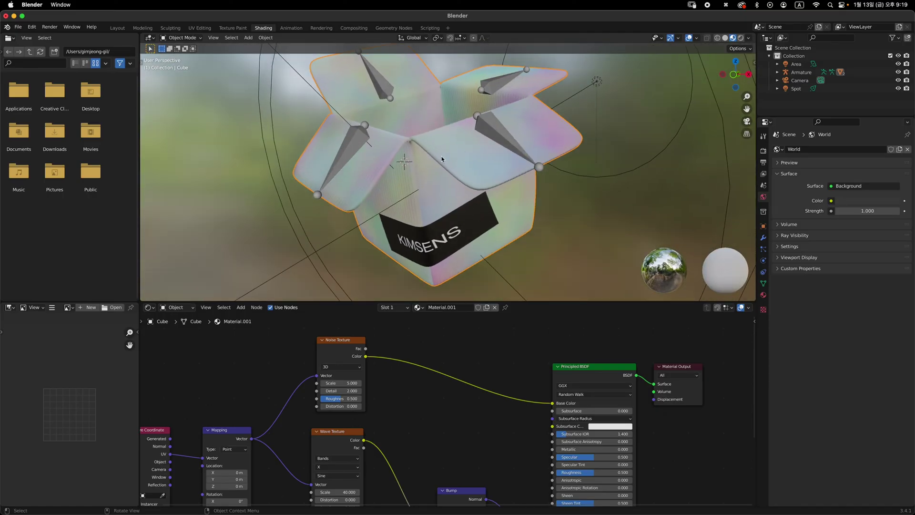
middle_click_drag(442, 159, 472, 167)
middle_click_drag(375, 165, 465, 294)
key("shift+a")
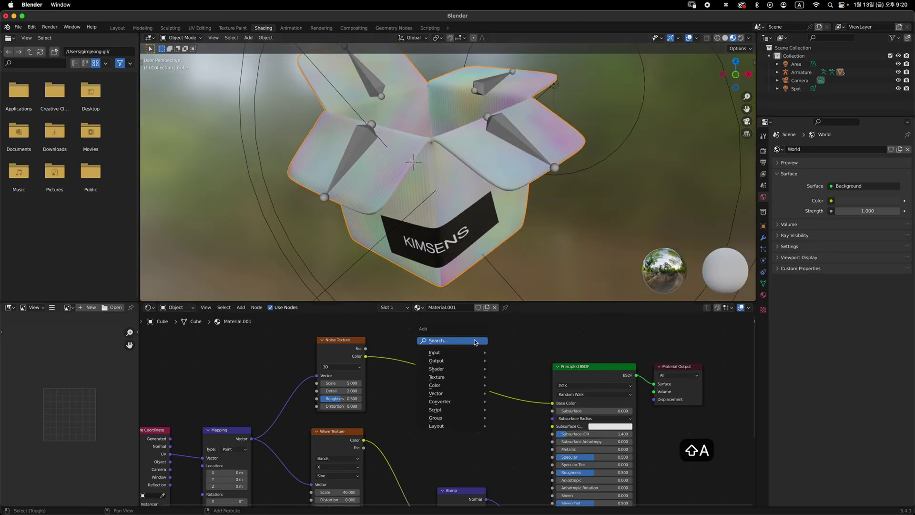
left_click(471, 340)
type("color")
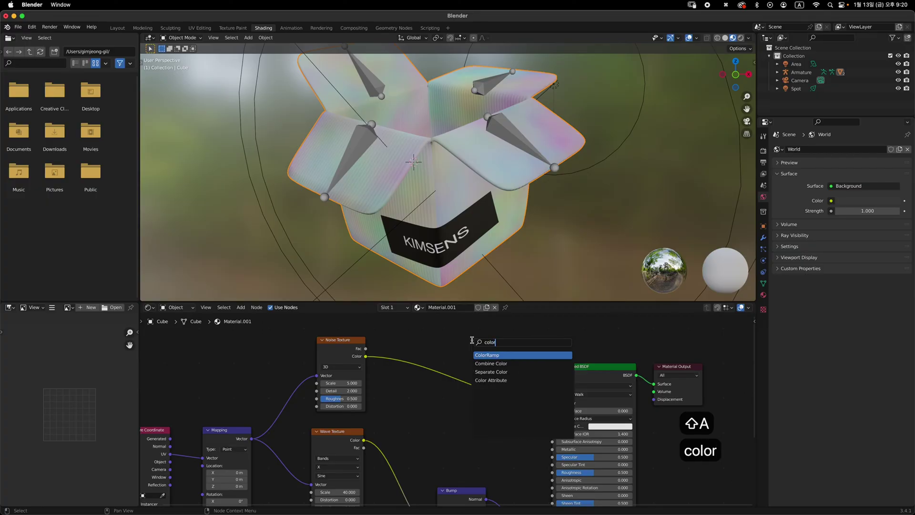
key("Return")
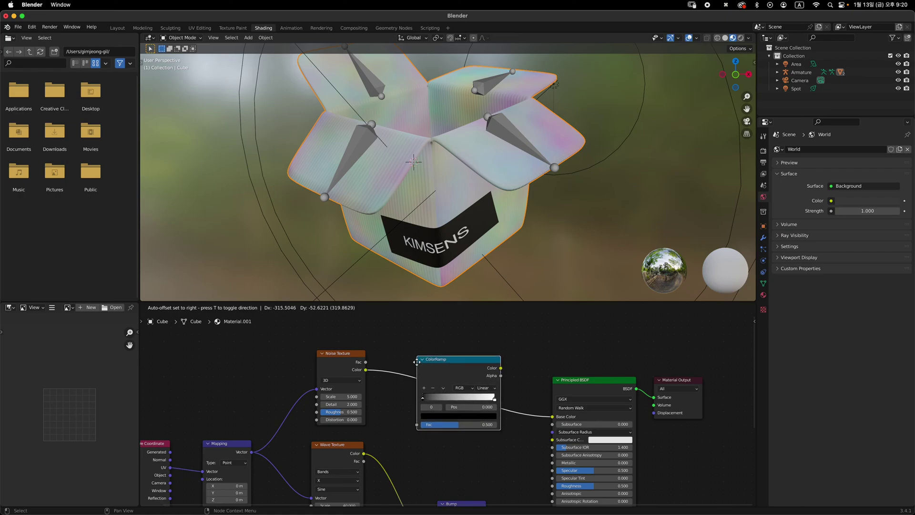
left_click(421, 357)
mouse_move(493, 225)
middle_mouse_down()
mouse_move(465, 222)
mouse_move(484, 206)
mouse_move(477, 219)
middle_mouse_up()
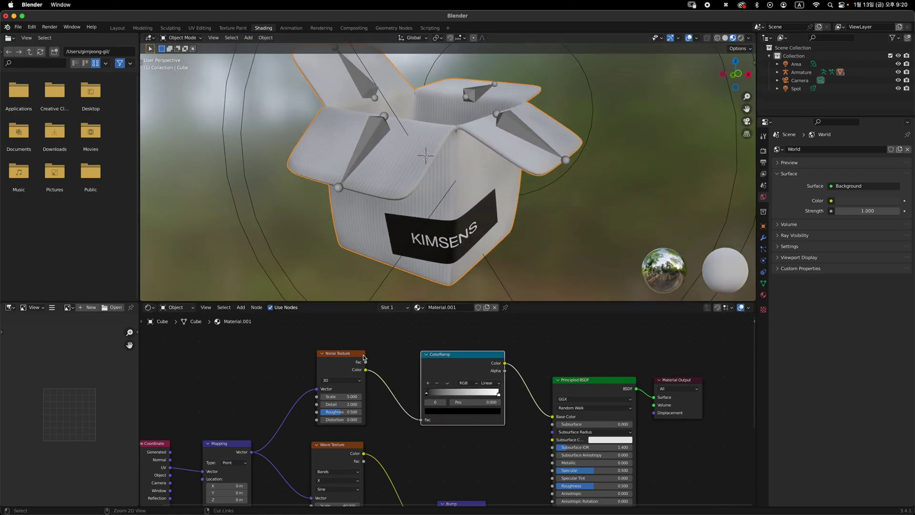
Set the Noise Texture's Scale to 32.9, Detail to 4.72 and Roughness to 0.368
scroll(301, 391, "up", 2)
left_click_drag(296, 393, 865, 385)
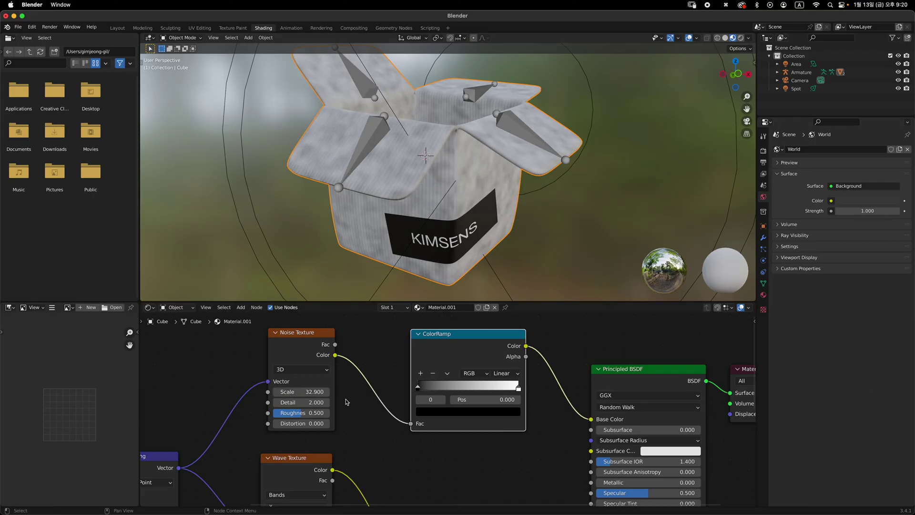
scroll(347, 401, "up", 1)
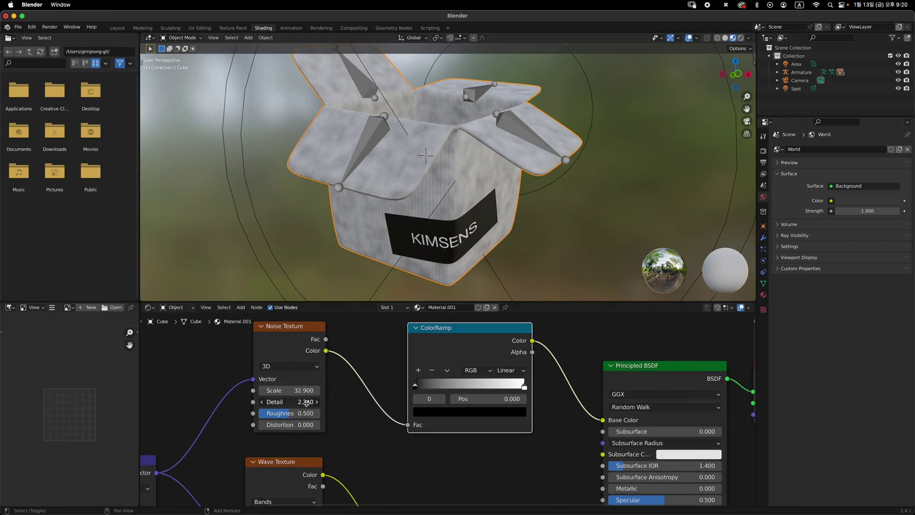
left_click_drag(464, 401, 289, 414)
middle_click_drag(418, 414, 350, 422)
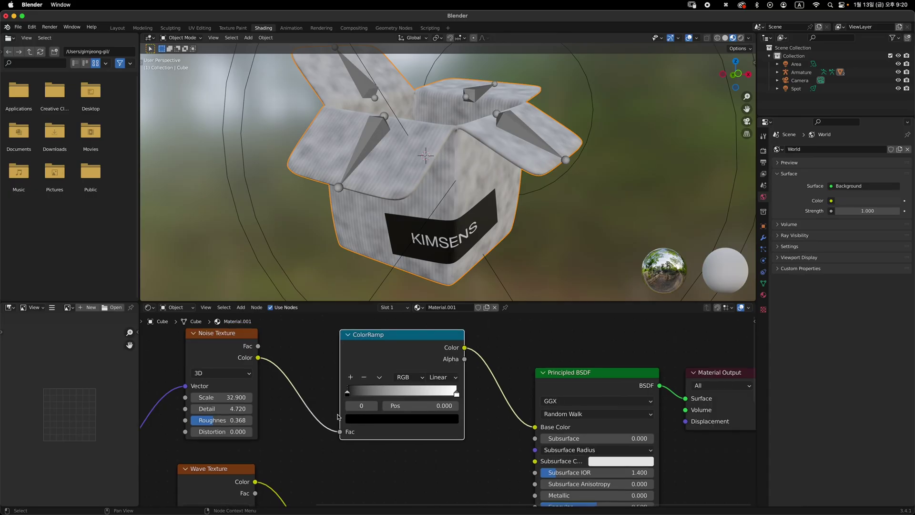
Change the ColorRamp's black stop to a muted brown with a Value of about 0.31
scroll(339, 403, "up", 1)
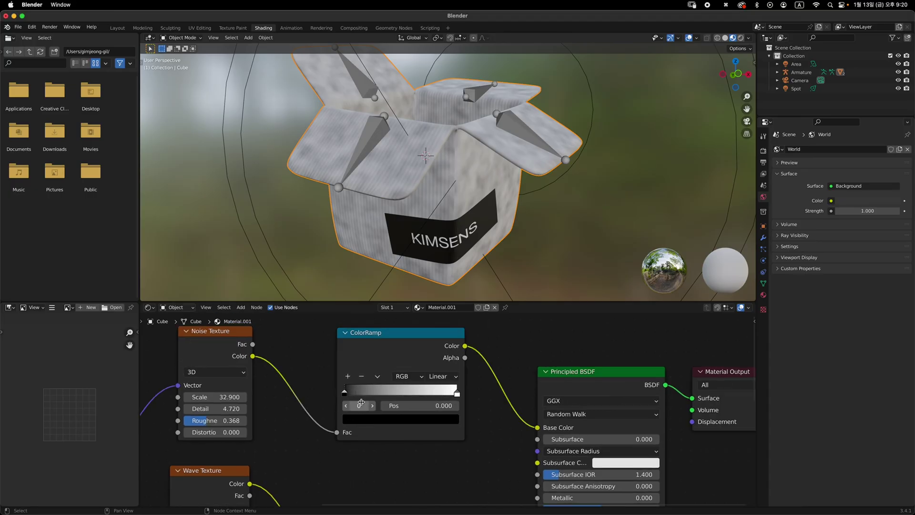
left_click(345, 396)
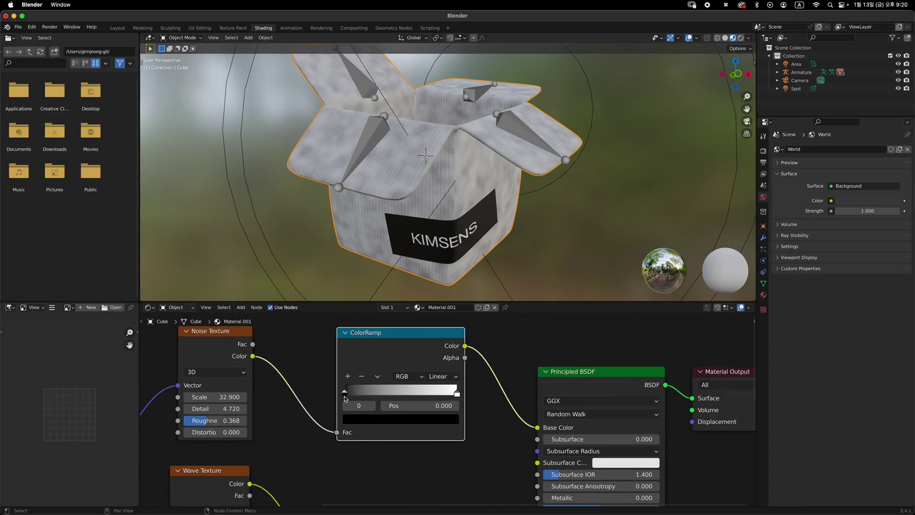
left_click(377, 419)
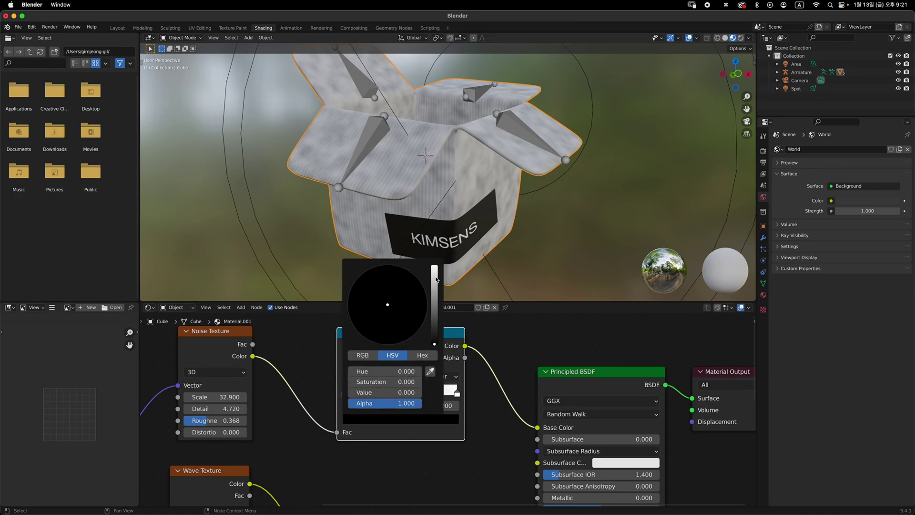
left_click(435, 279)
left_click_drag(435, 281, 436, 299)
left_click(385, 312)
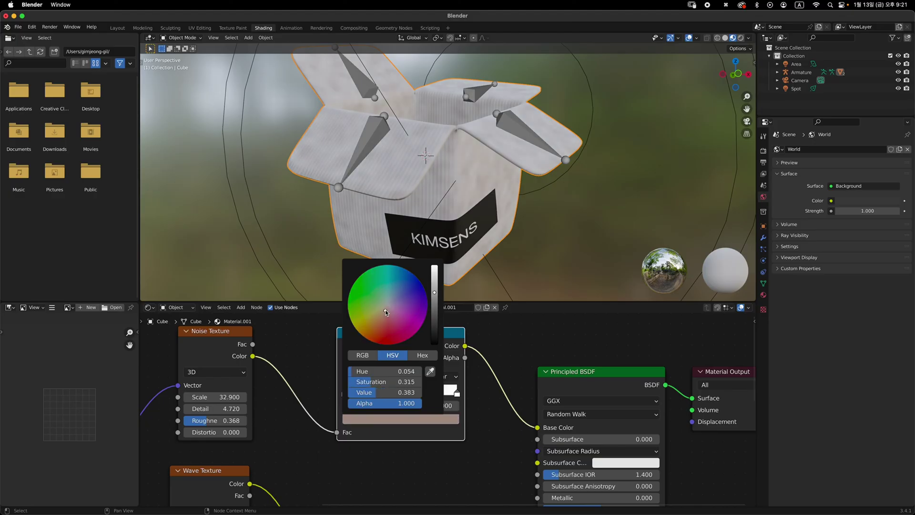
left_click(382, 319)
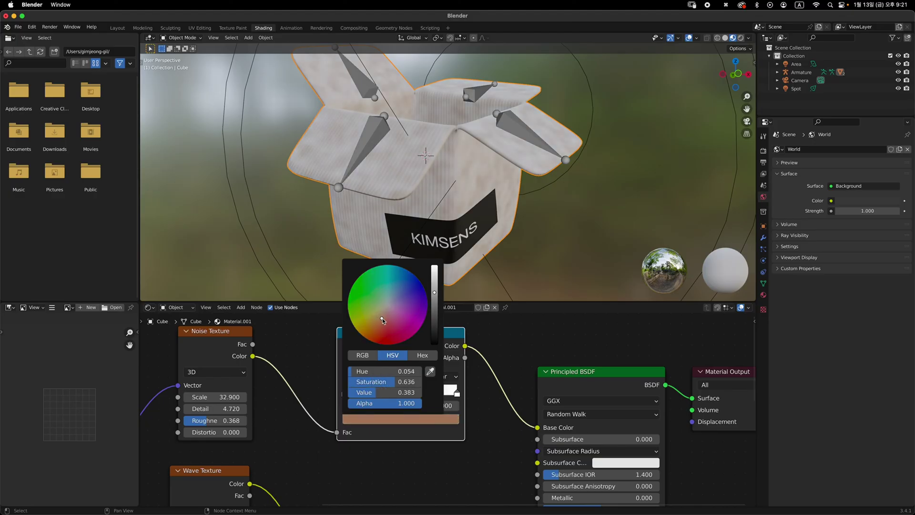
left_click_drag(436, 299, 434, 298)
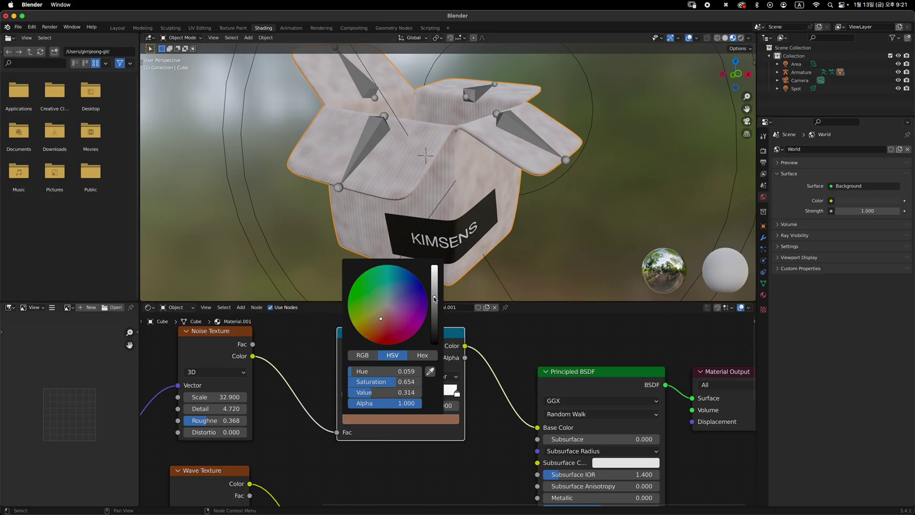
left_click_drag(379, 316, 381, 318)
Change the ColorRamp's white stop to a light peach with Hue 0.058, Saturation 0.670 and Value 1
left_click(457, 394)
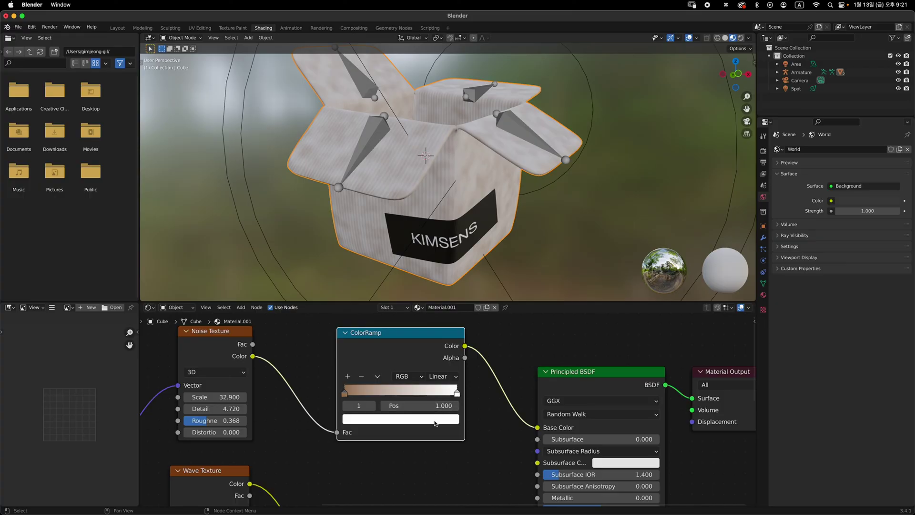
left_click(420, 419)
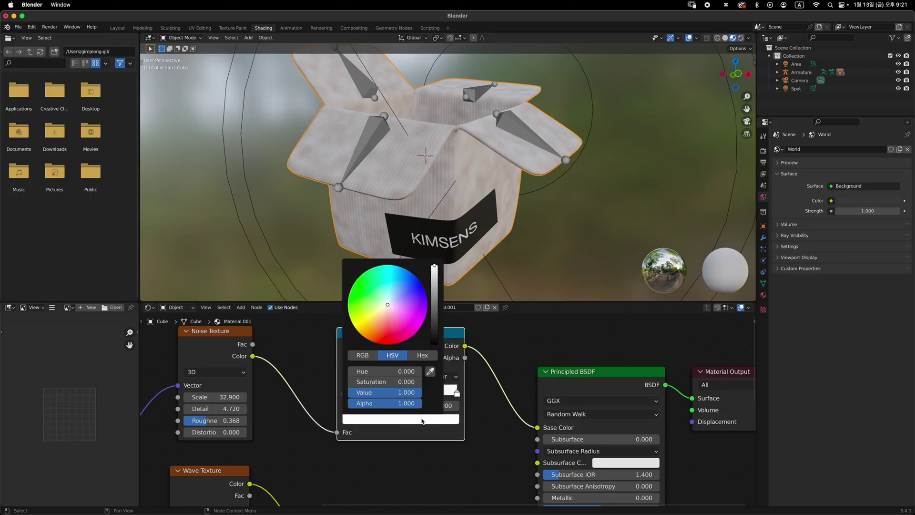
left_click(384, 316)
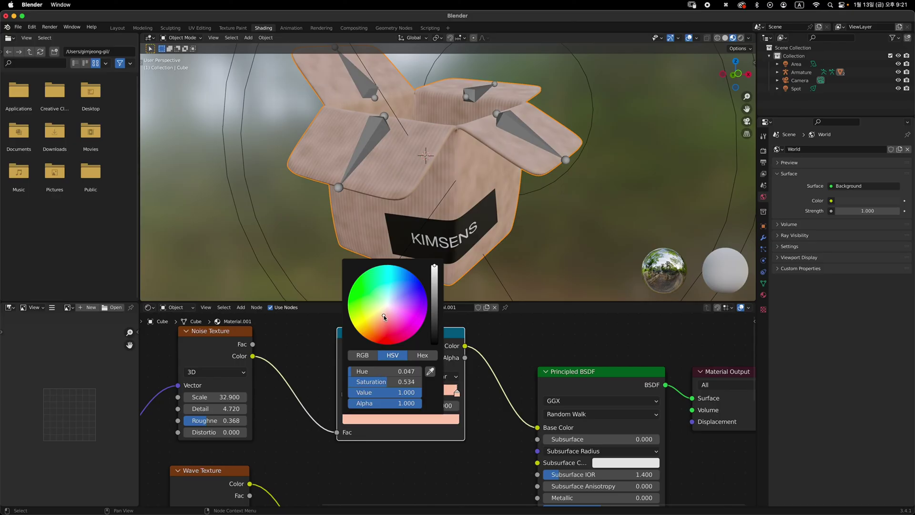
left_click_drag(382, 318, 381, 319)
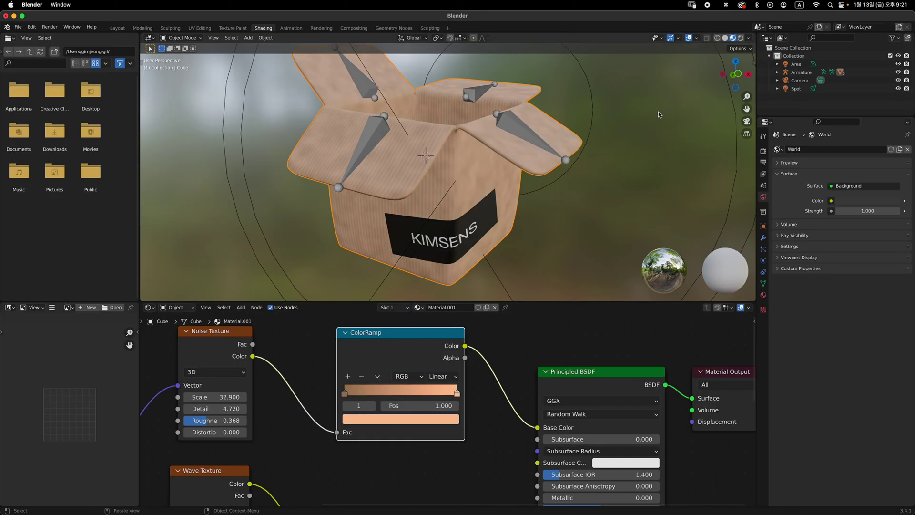
Show the viewport in Rendered shading and shift the ColorRamp's light stop to a stronger orange, Hue 0.043 and Saturation 0.796
left_click(740, 37)
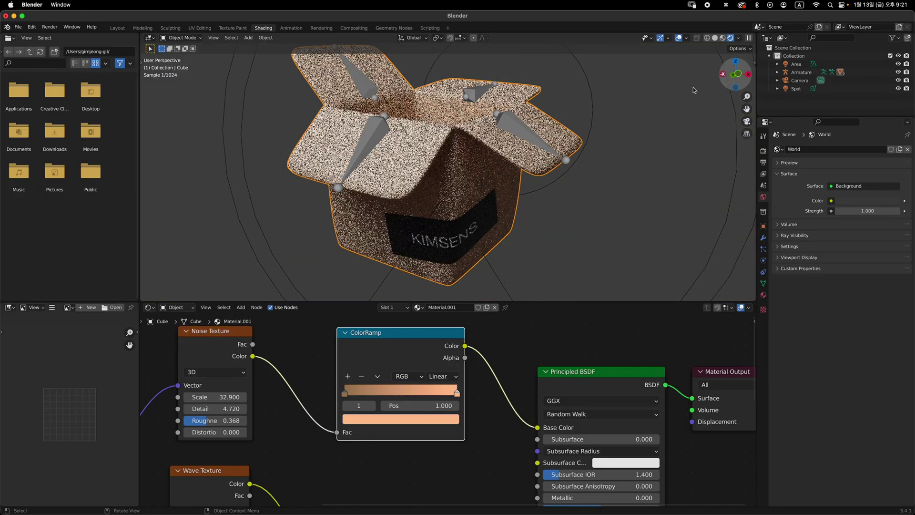
middle_click_drag(539, 218, 551, 268)
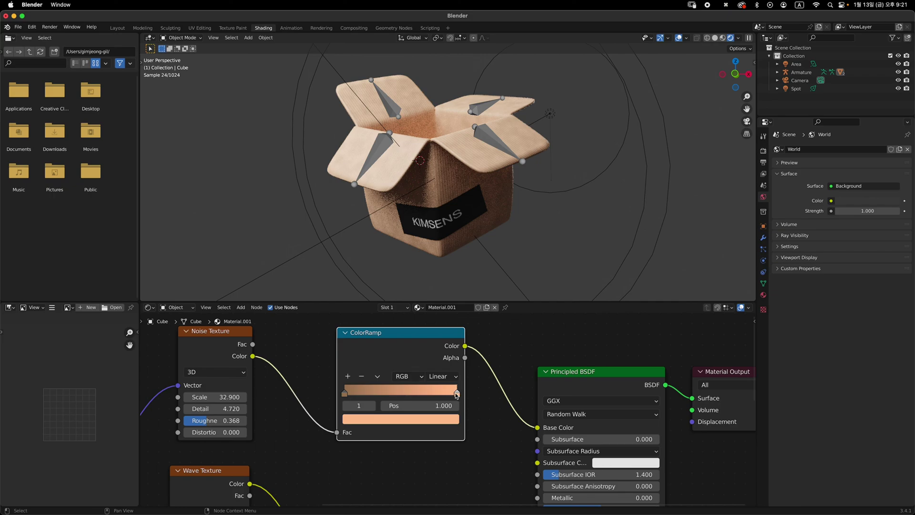
left_click(418, 419)
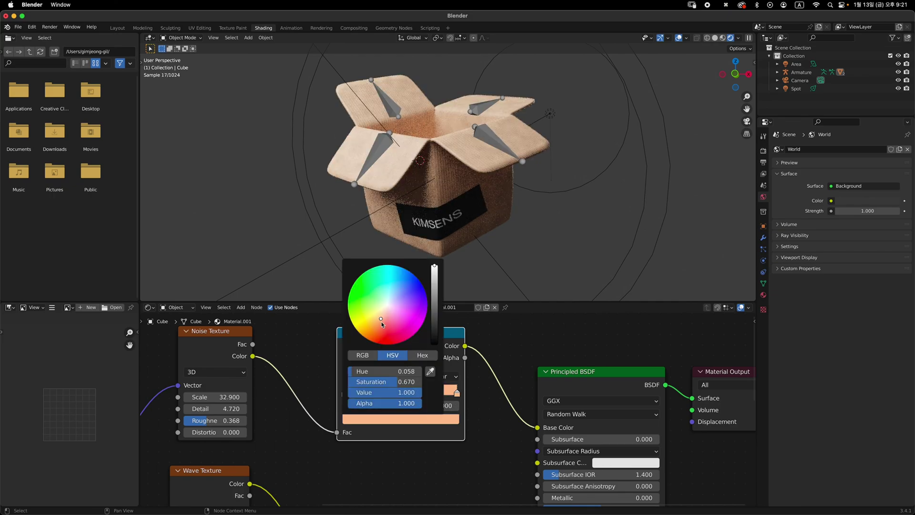
left_click_drag(381, 319, 380, 324)
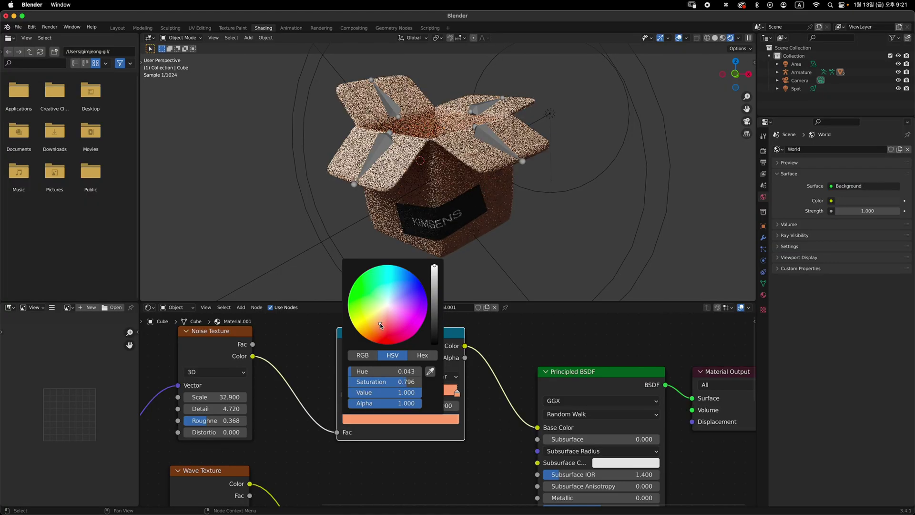
Shift the ColorRamp's dark stop at position 0 to a slightly redder brown
left_click(344, 392)
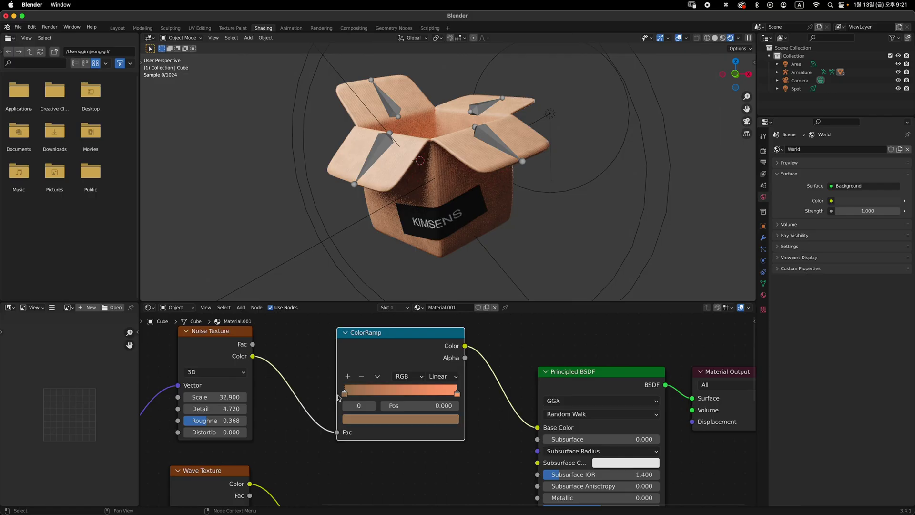
left_click(364, 419)
left_click_drag(380, 321, 379, 320)
scroll(511, 225, "left", 3)
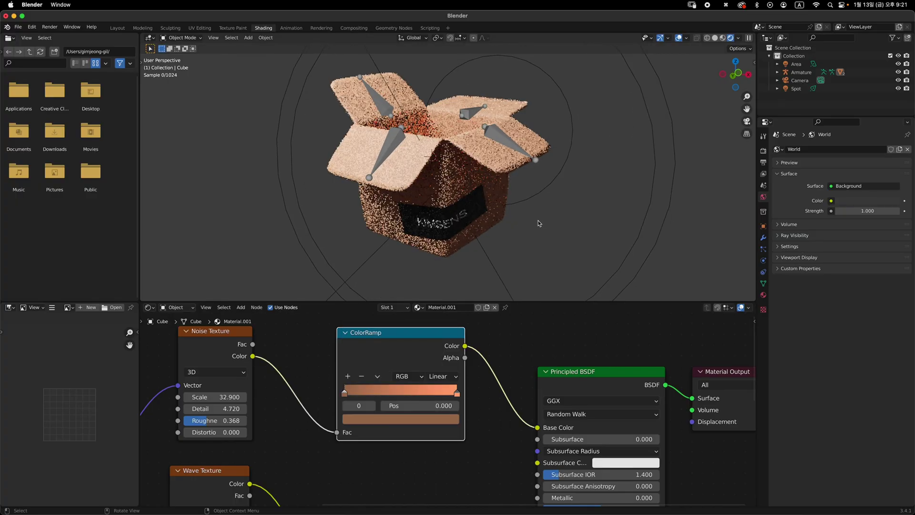
Set the Roughness of the box material's Principled BSDF to 0.8
scroll(562, 380, "down", 5)
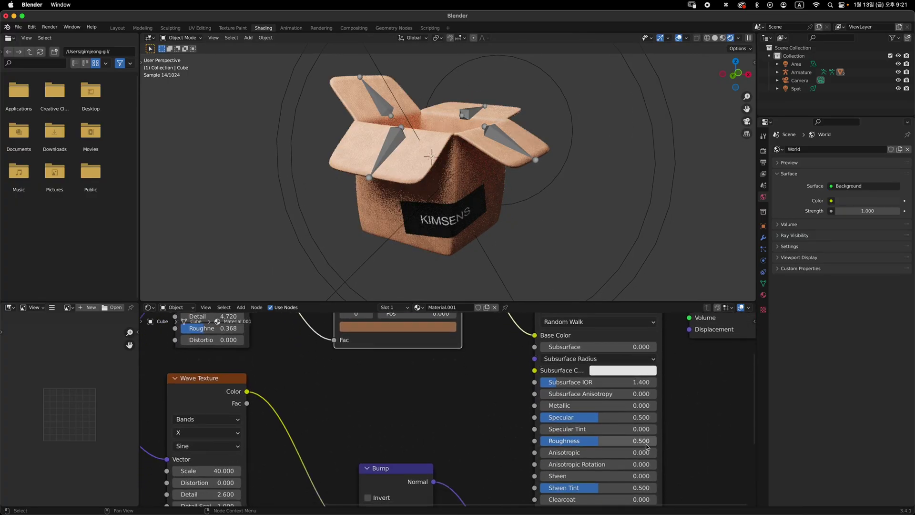
left_click(609, 439)
type(".8")
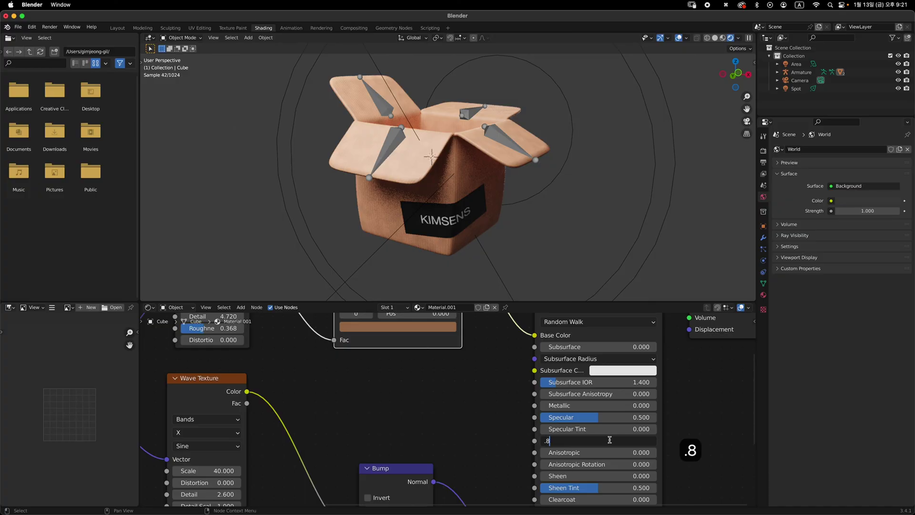
key("Return")
scroll(553, 180, "right", 3)
scroll(559, 215, "down", 3)
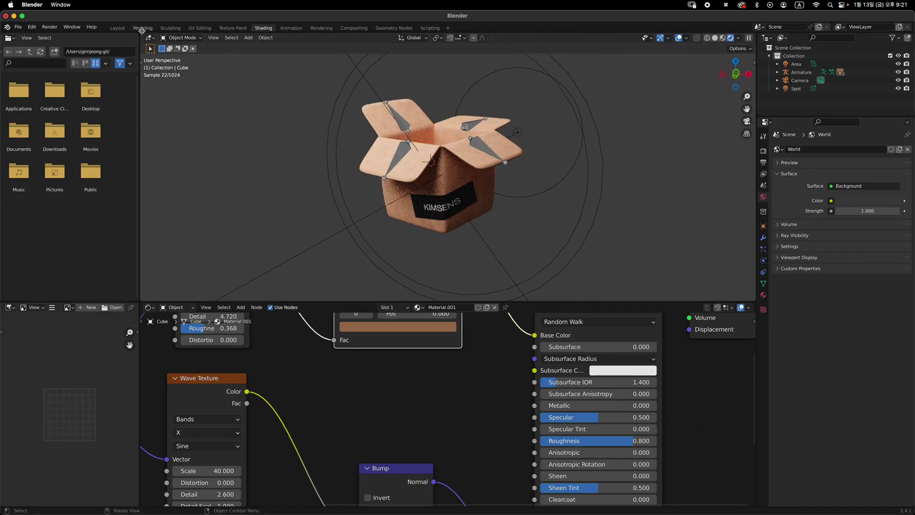
Return to the Layout workspace and set the Roughness of the sticker object's material to 0.3
left_click(117, 28)
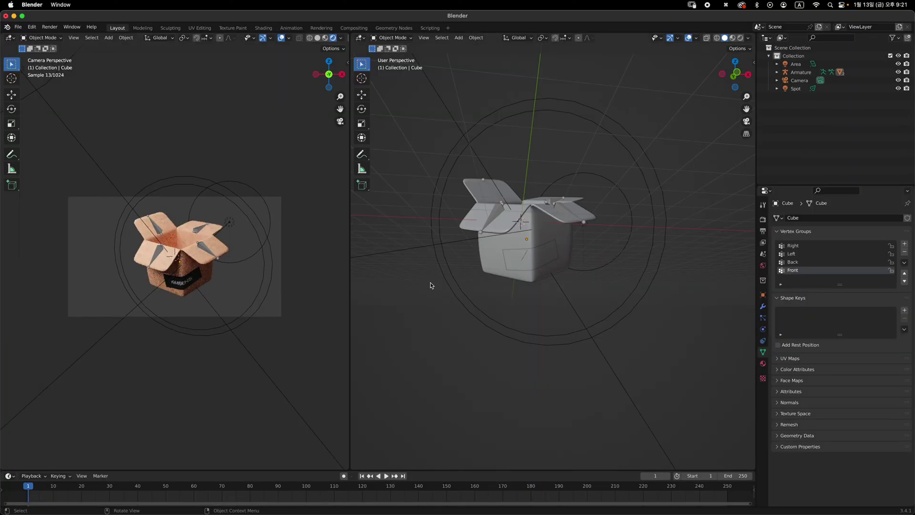
middle_click_drag(564, 239, 536, 219)
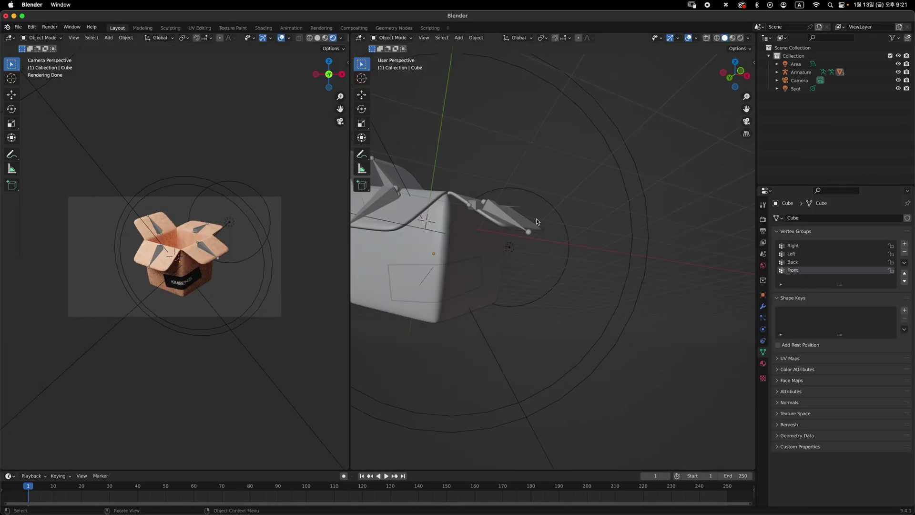
middle_click_drag(456, 276, 462, 279)
left_click(462, 280)
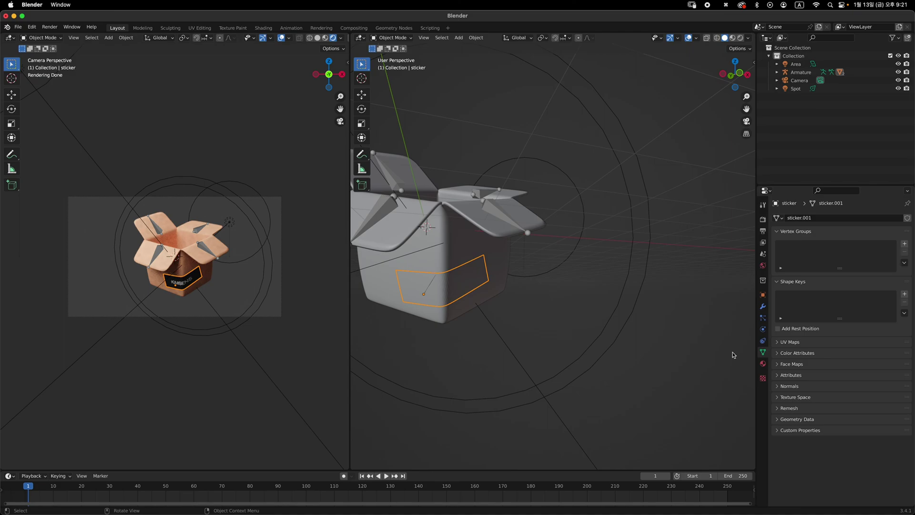
left_click(762, 364)
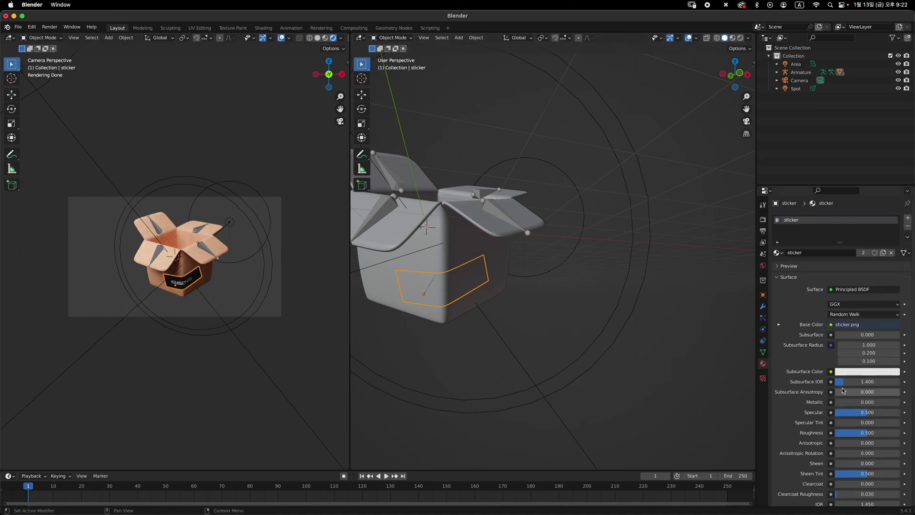
scroll(837, 361, "down", 5)
scroll(837, 361, "down", 2)
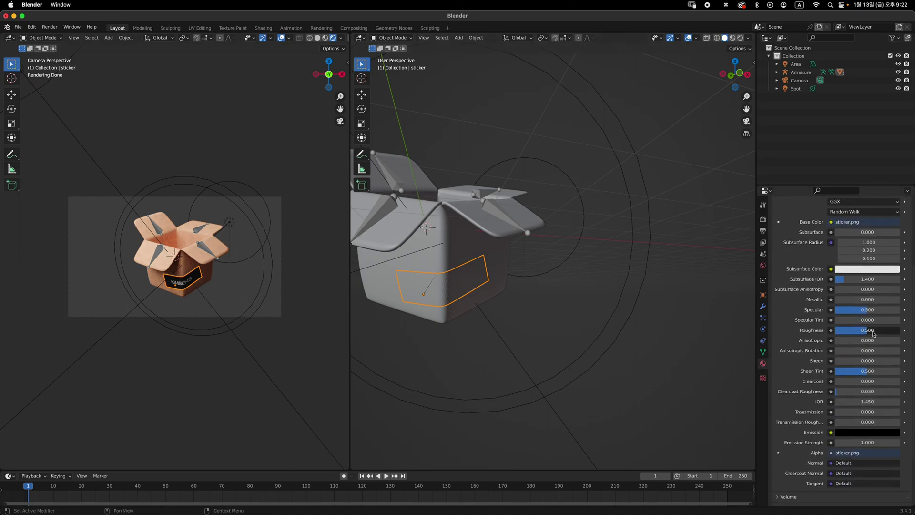
left_click(872, 330)
type("0.3")
key("Return")
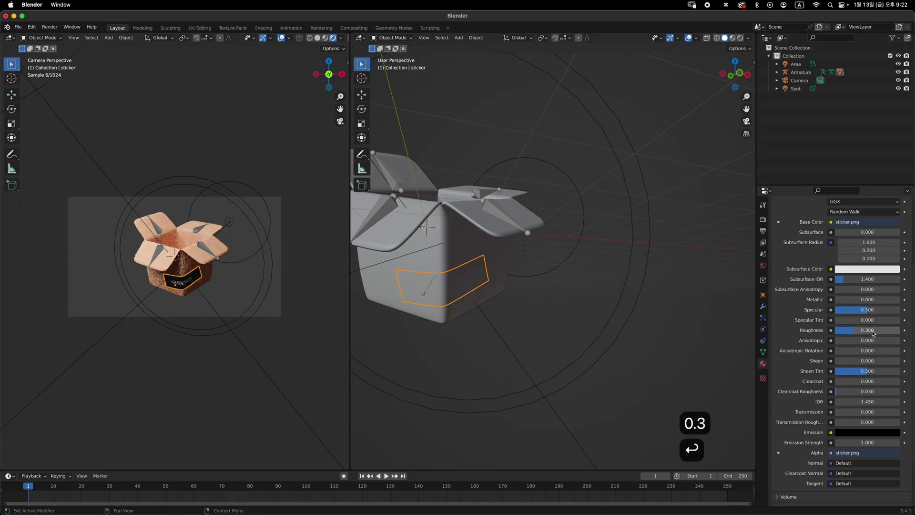
middle_click_drag(563, 301, 599, 288)
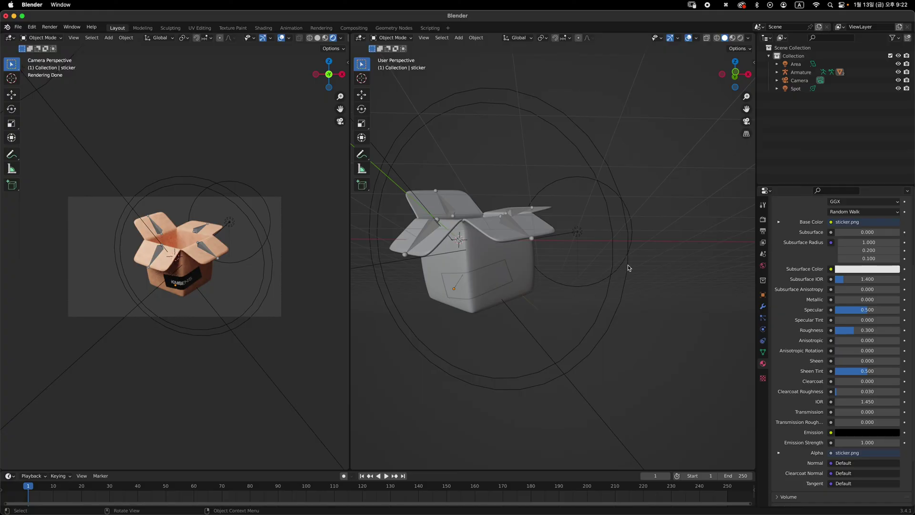
key("grave")
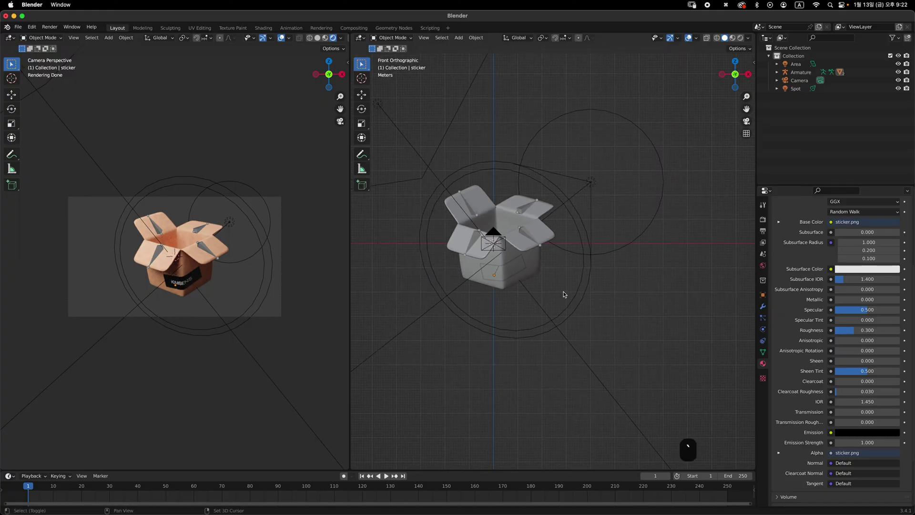
middle_click_drag(563, 294, 595, 282, "shift")
middle_click_drag(595, 282, 579, 303, "ctrl")
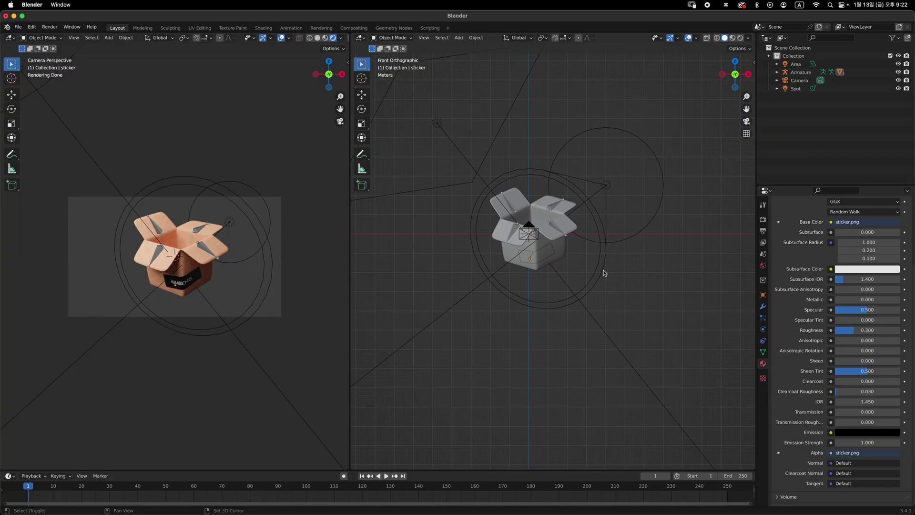
key("shift+a")
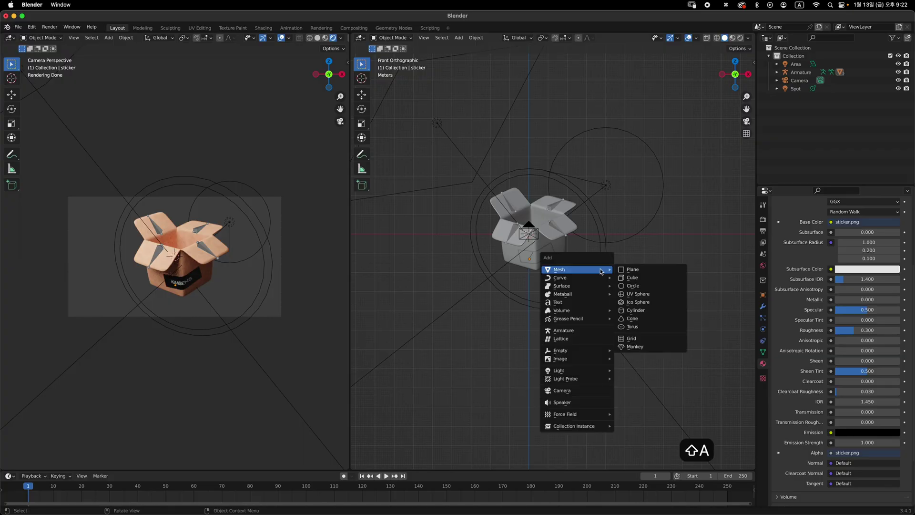
left_click(650, 271)
key("g")
key("z")
left_click(571, 303)
key("x")
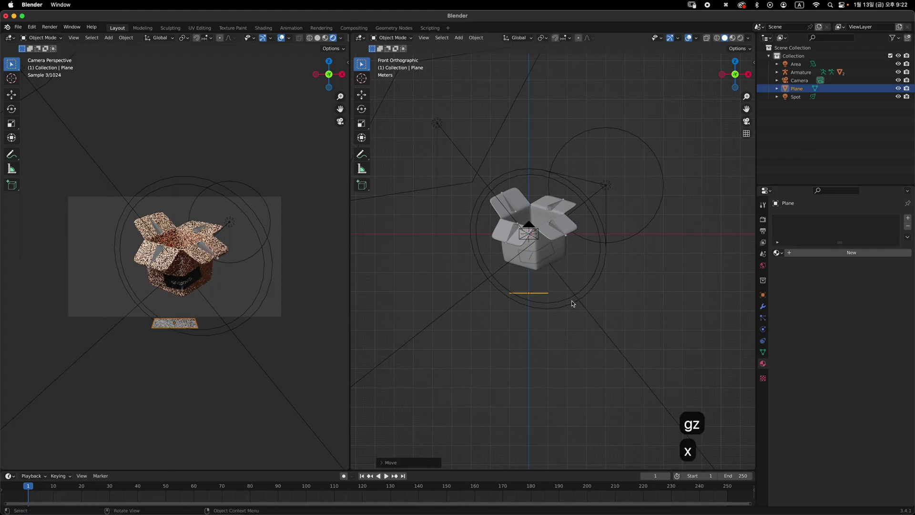
left_click(571, 302)
key("ctrl+Right")
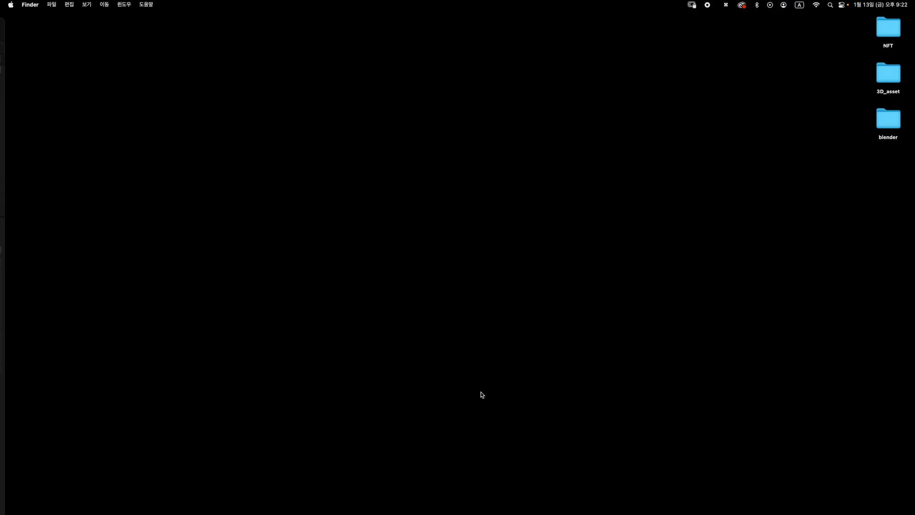
key("ctrl+Left")
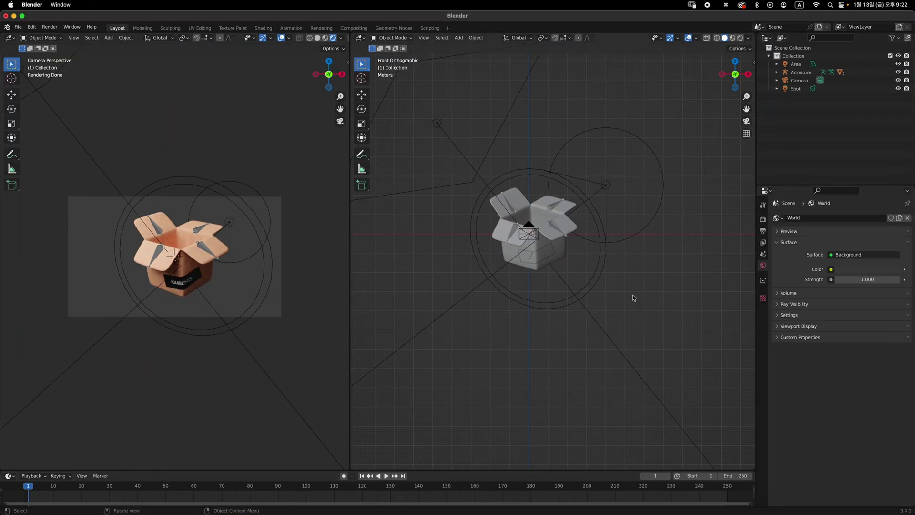
Add a mesh plane at the scene origin and rotate it 90 degrees about the X axis
key("shift")
key("shift+a")
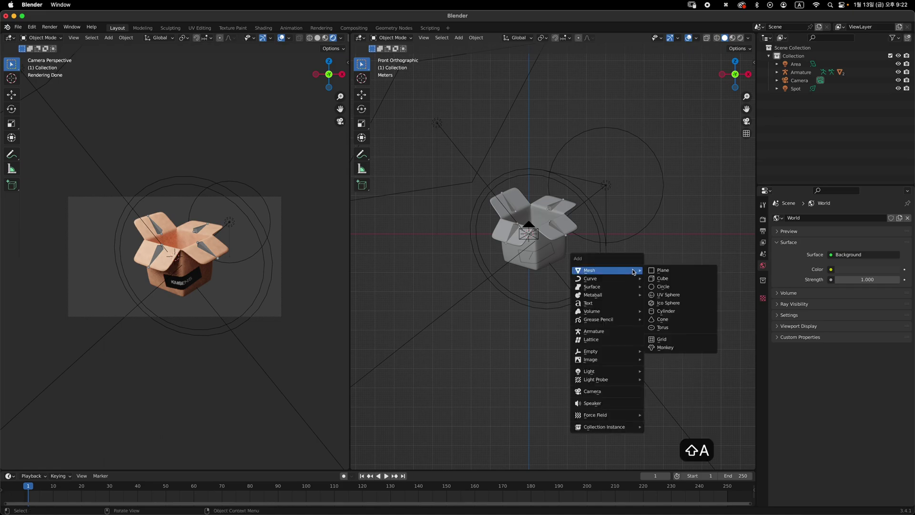
left_click(681, 271)
key("r")
key("x")
key("9")
key("0")
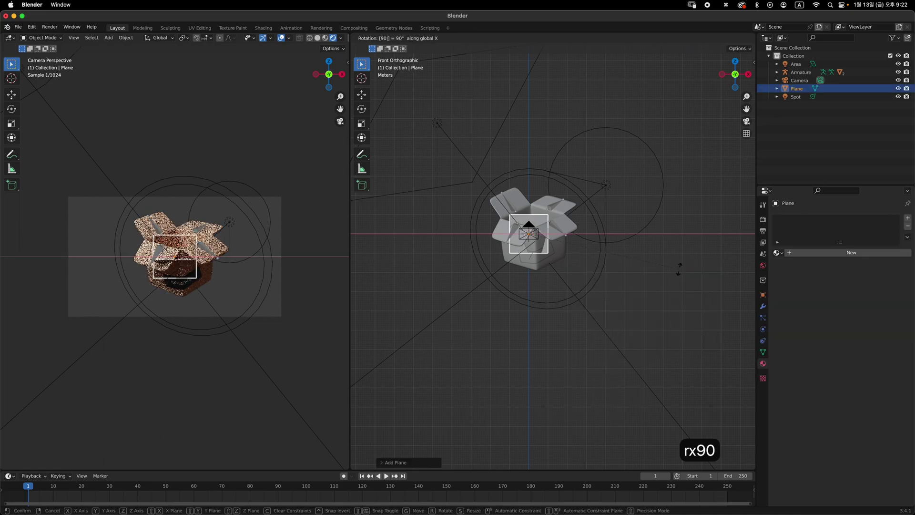
key("Return")
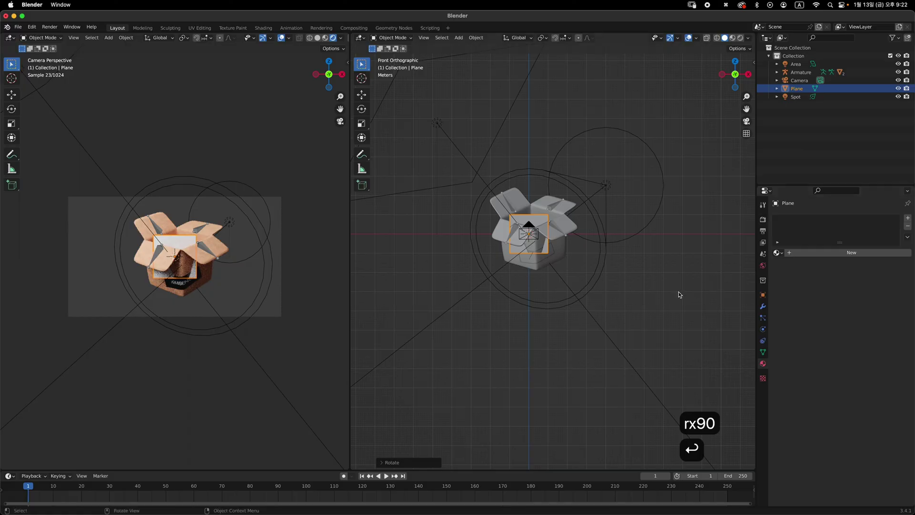
Move the upright plane back along the Y axis so it stands behind the box as a backdrop
key("grave")
key("g")
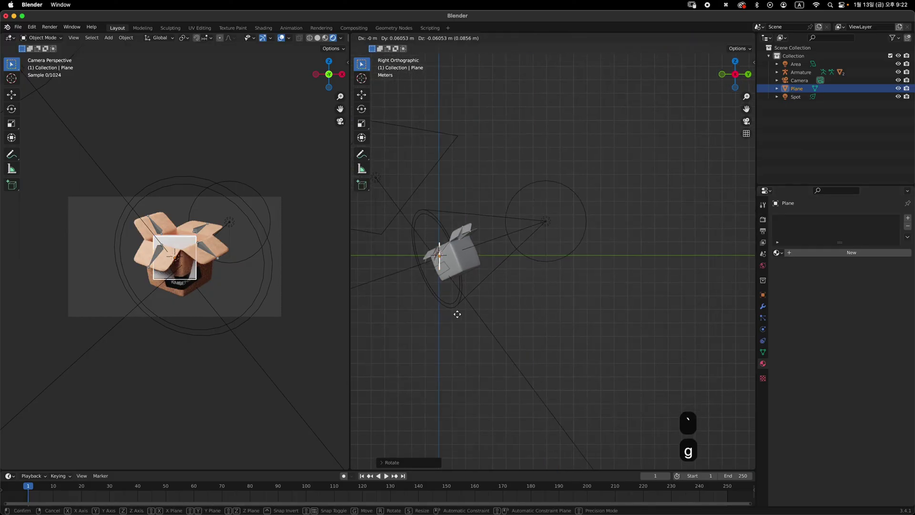
key("y")
left_click(621, 316)
Scale the backdrop plane up until it covers the whole camera frame
key("grave")
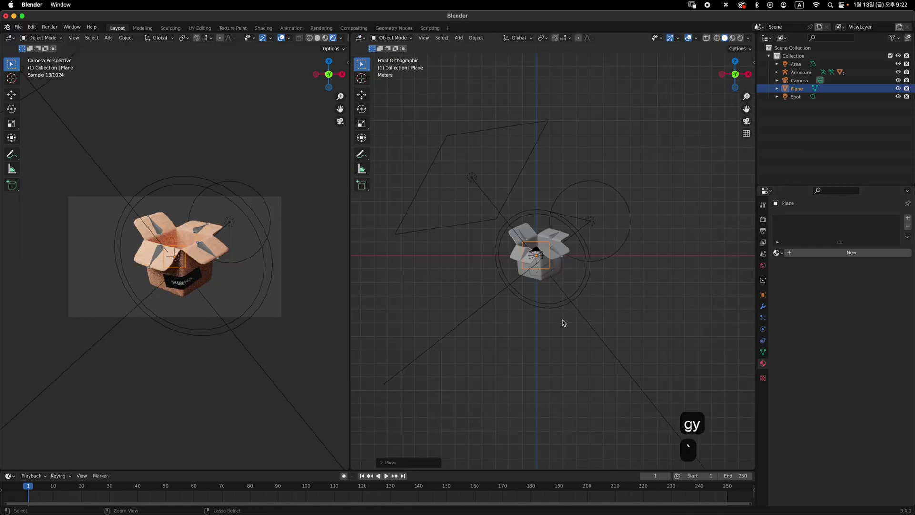
scroll(562, 320, "down", 2)
key("s")
left_click(682, 375)
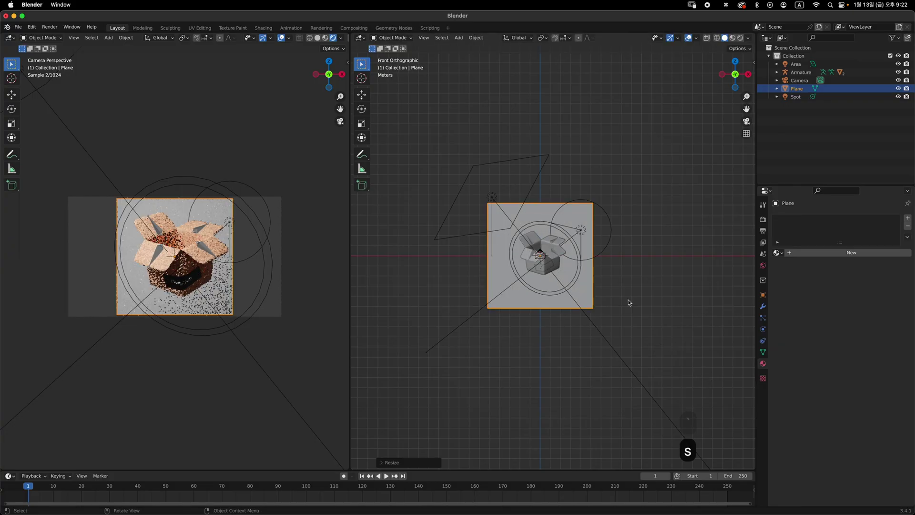
key("s")
left_click(669, 341)
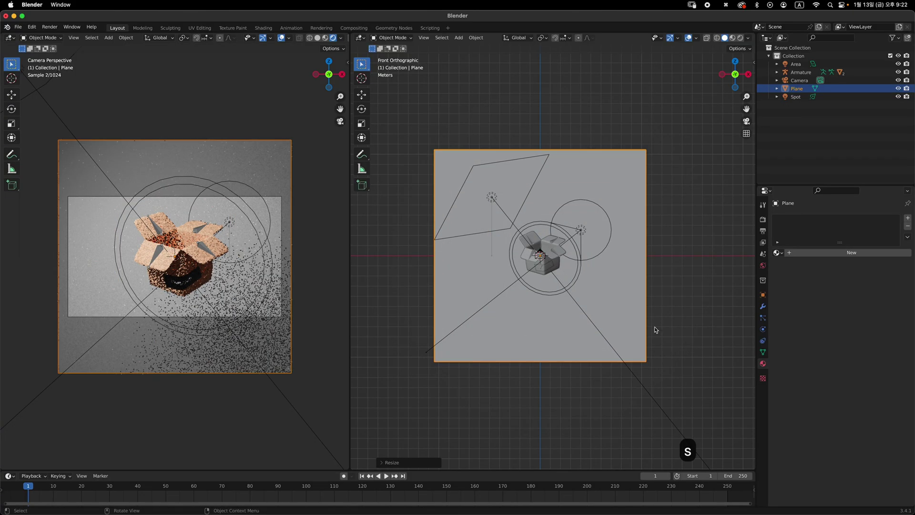
scroll(599, 253, "up", 3)
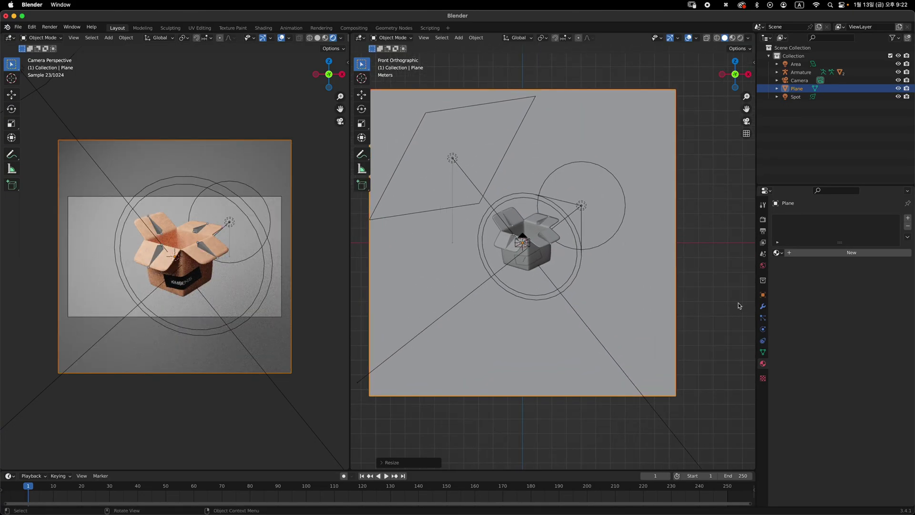
Give the backdrop plane a new material and set its Roughness to 1.0
left_click(842, 253)
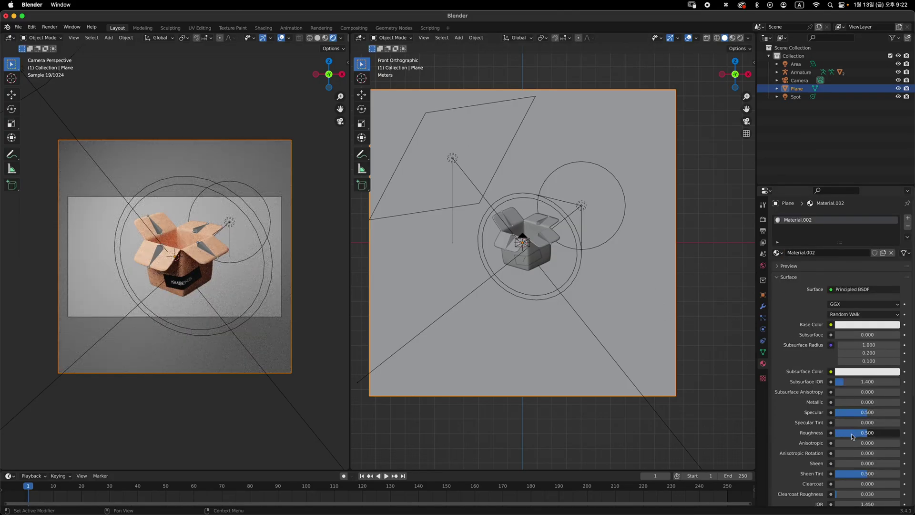
left_click_drag(853, 435, 891, 435)
middle_click_drag(660, 355, 712, 371, "shift")
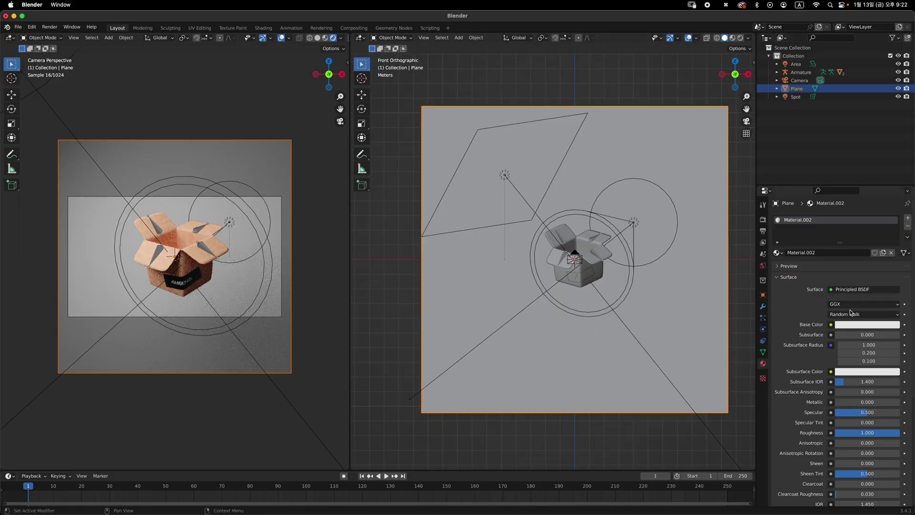
Set the backdrop material's Base Color to pink with Hue 0.978, Saturation 0.757 and Value 1.0
left_click(860, 324)
left_click(857, 247)
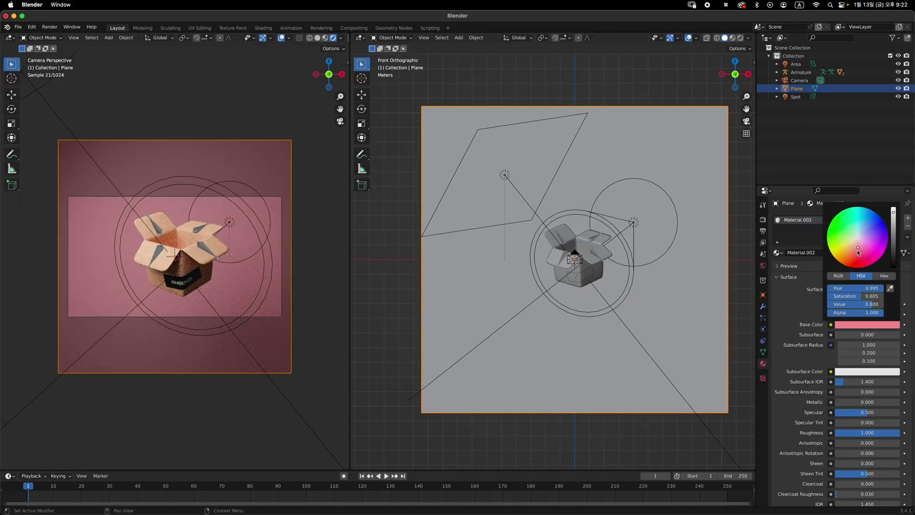
left_click(857, 251)
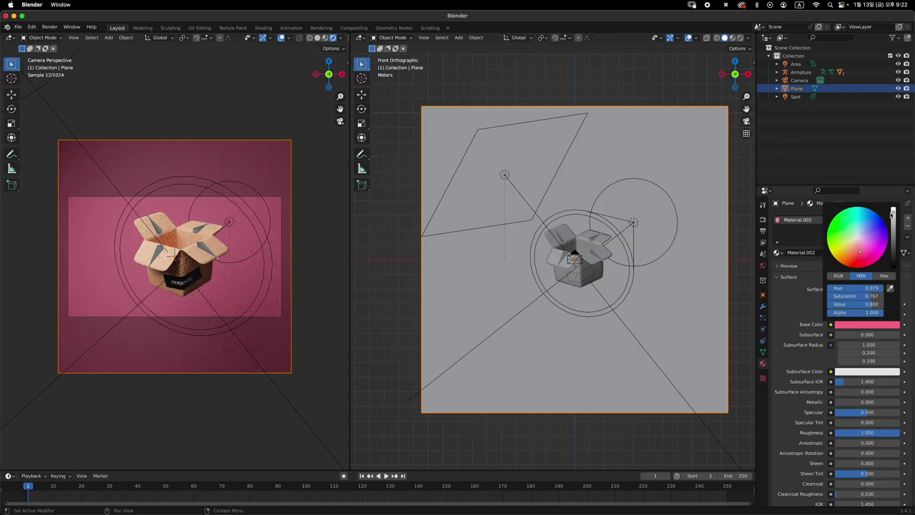
left_click_drag(894, 216, 894, 208)
left_click(860, 252)
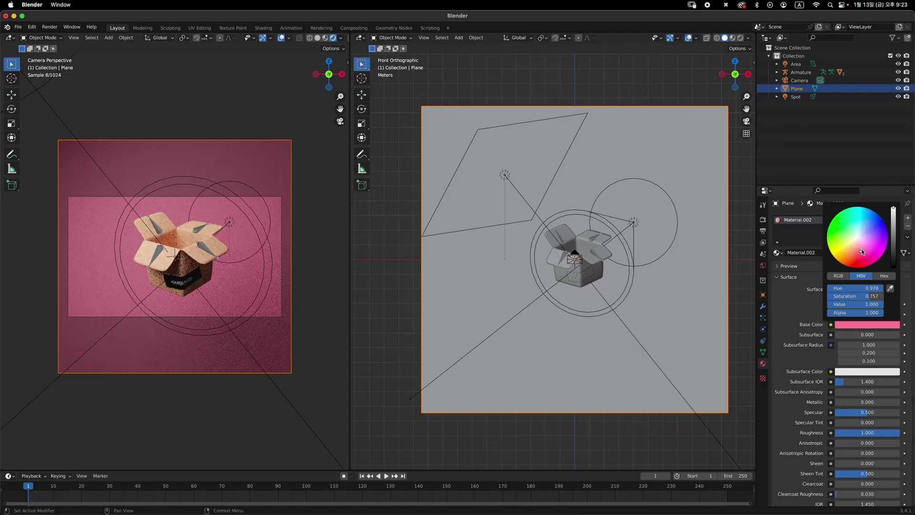
Adjust the placement of the box and lights in side view with moves along Y and Z and free rotations
middle_click_drag(598, 241, 605, 328)
left_click(564, 269)
key("KP_3")
key("g")
key("y")
left_click(613, 268)
key("r")
key("r")
left_click(564, 230)
key("g")
key("z")
left_click(430, 235)
key("r")
left_click(429, 236)
Shift another scene object along the Y axis in side view and return to the front view
left_click(605, 253)
key("g")
key("y")
left_click(619, 241)
left_click(677, 241)
key("grave")
middle_click_drag(143, 312, 141, 220, "ctrl")
middle_click_drag(699, 279, 660, 330, "shift")
middle_click_drag(267, 297, 266, 333, "ctrl")
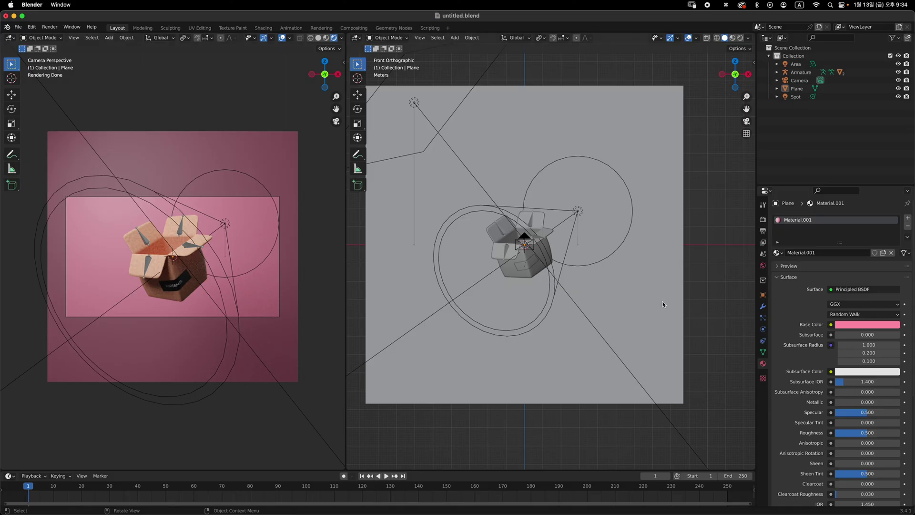
Try the High Contrast look in Color Management, and set Look to Medium High Contrast
left_click(651, 280)
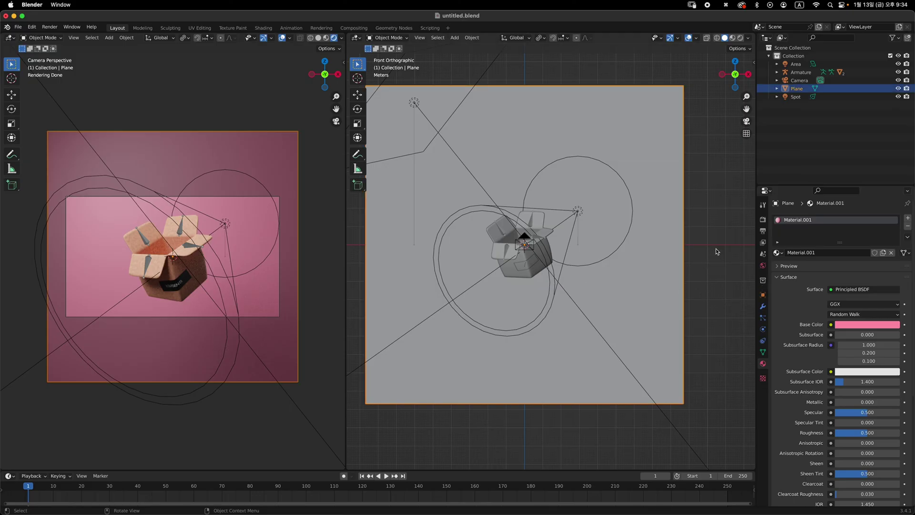
left_click(763, 220)
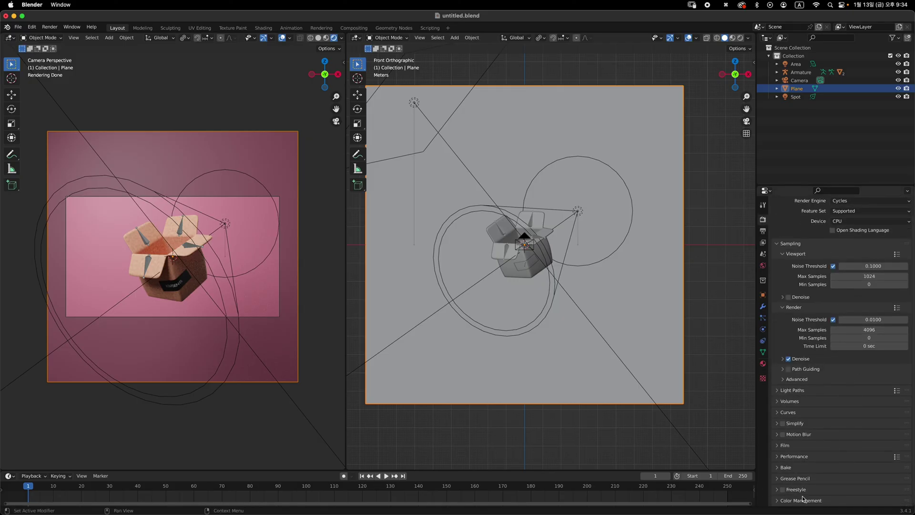
left_click(803, 501)
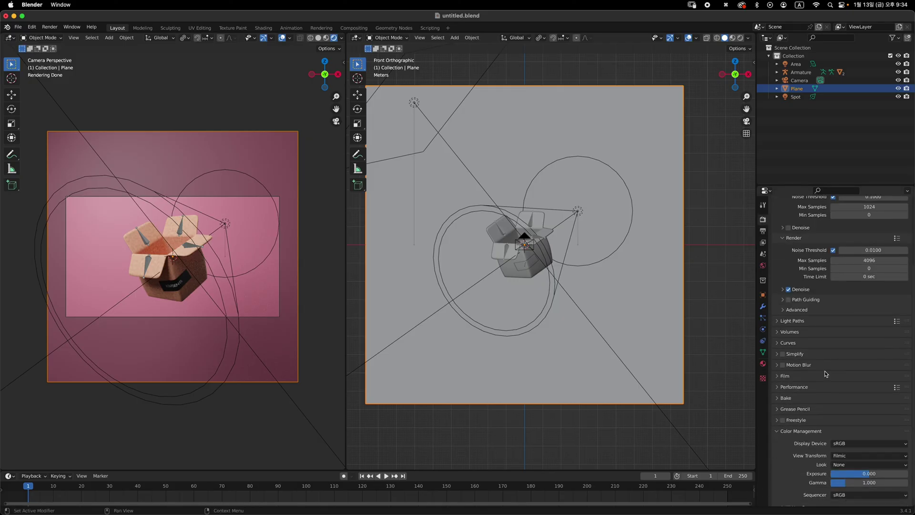
scroll(827, 431, "down", 5)
left_click(849, 459)
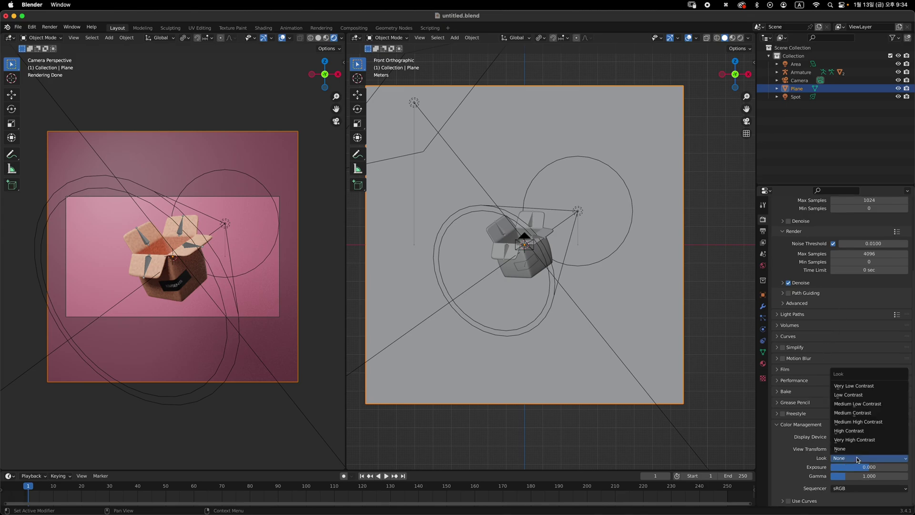
left_click(869, 432)
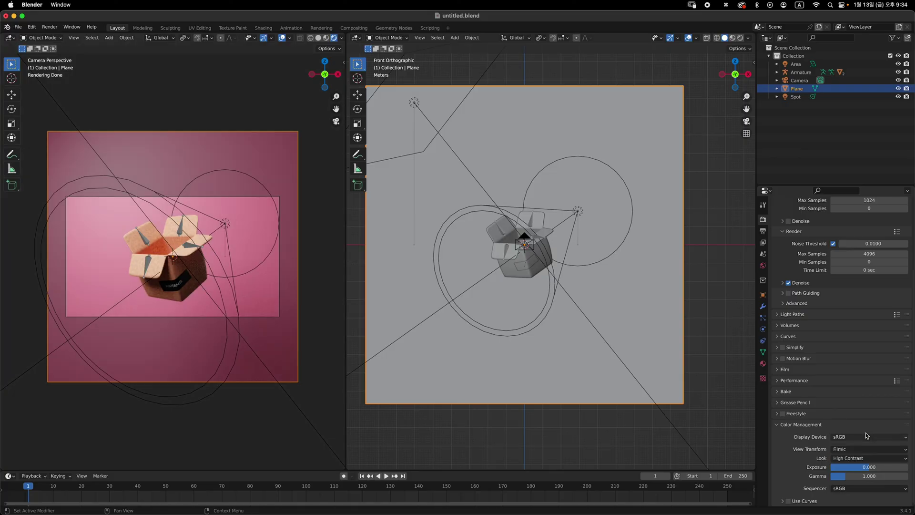
left_click(859, 458)
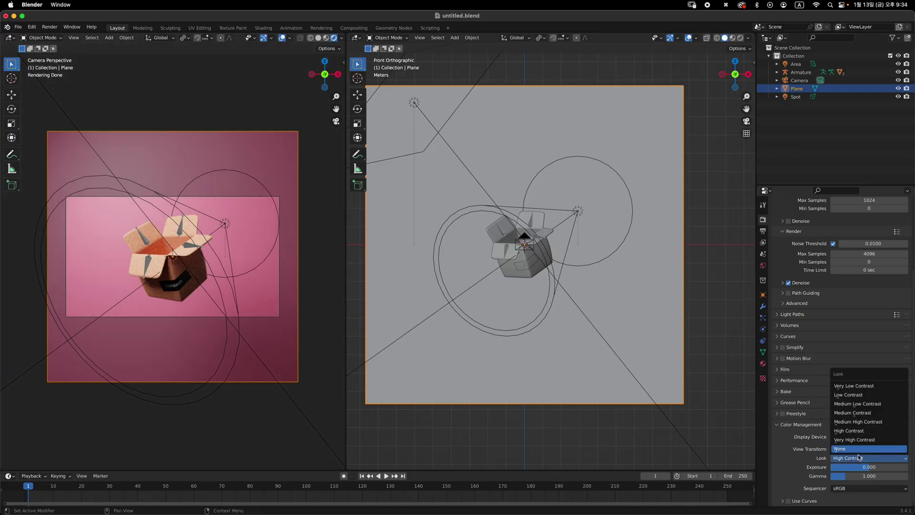
left_click(865, 422)
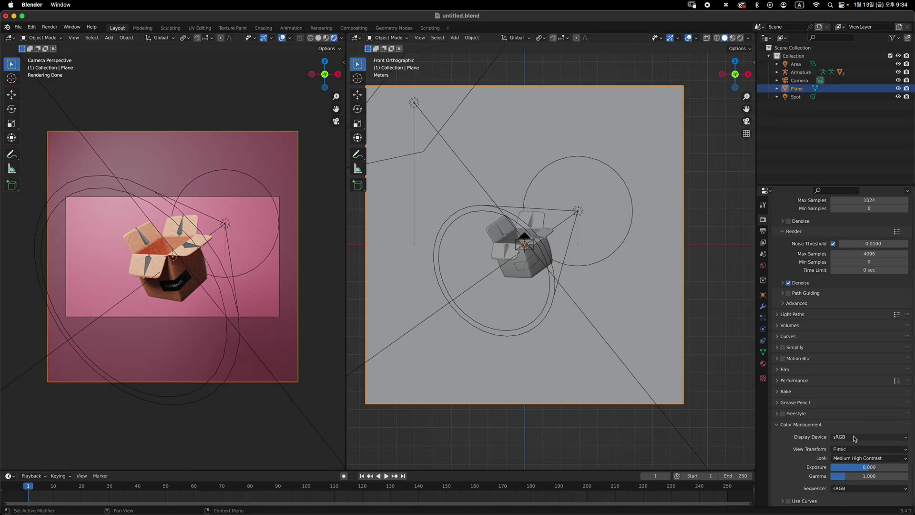
middle_click_drag(708, 322, 723, 336, "shift")
left_click(723, 334)
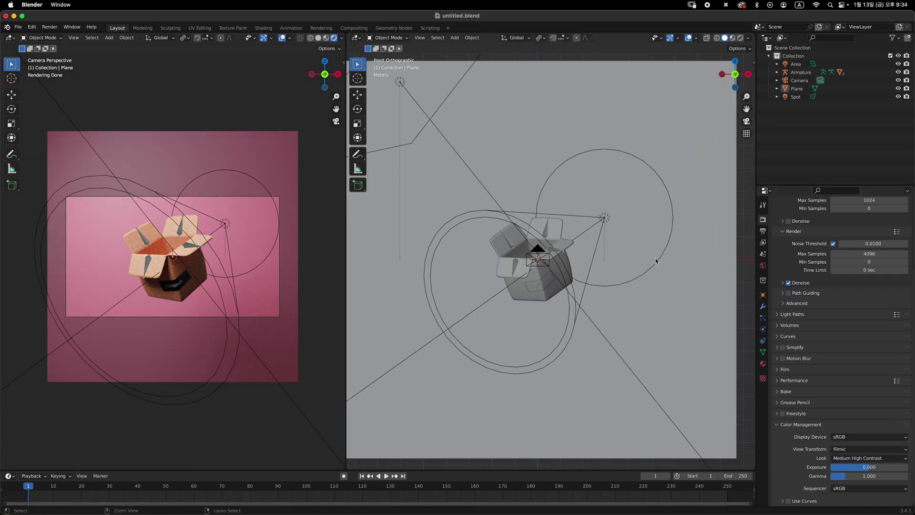
scroll(656, 259, "up", 2)
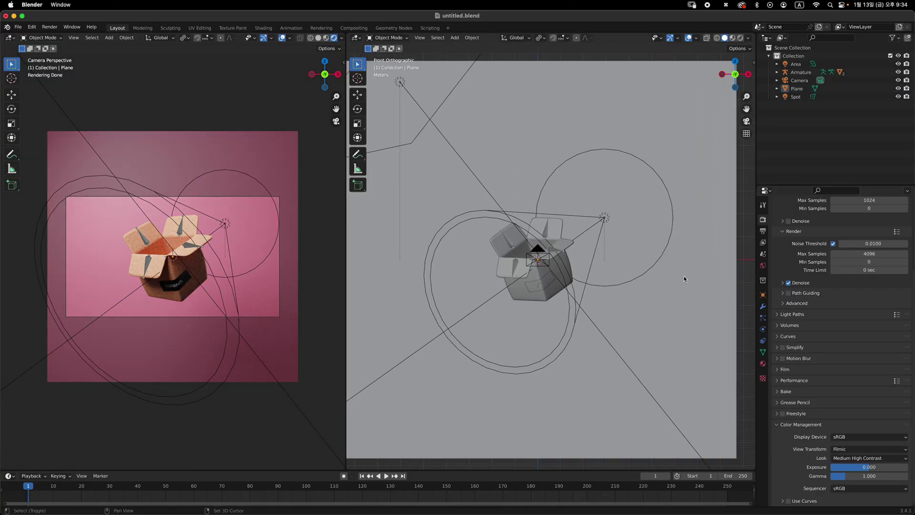
left_click(857, 458)
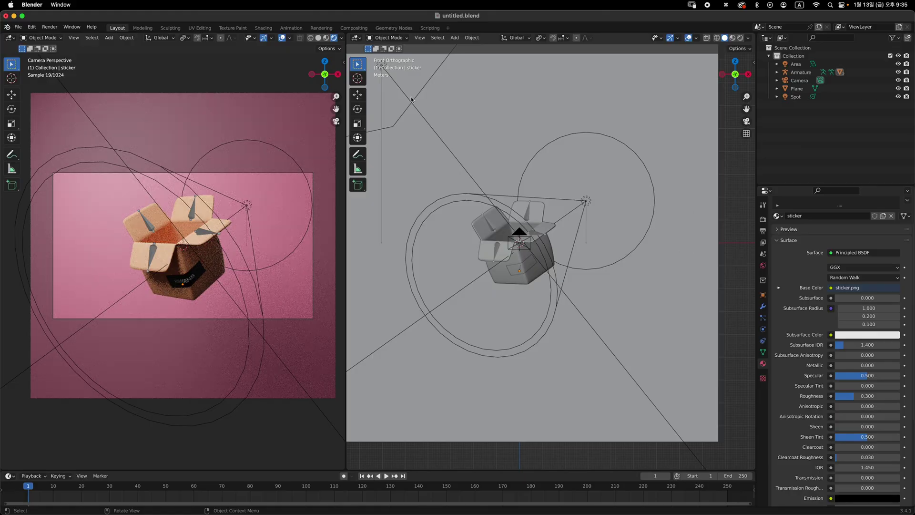
Set the Cycles render's Max Samples to 128
left_click(50, 27)
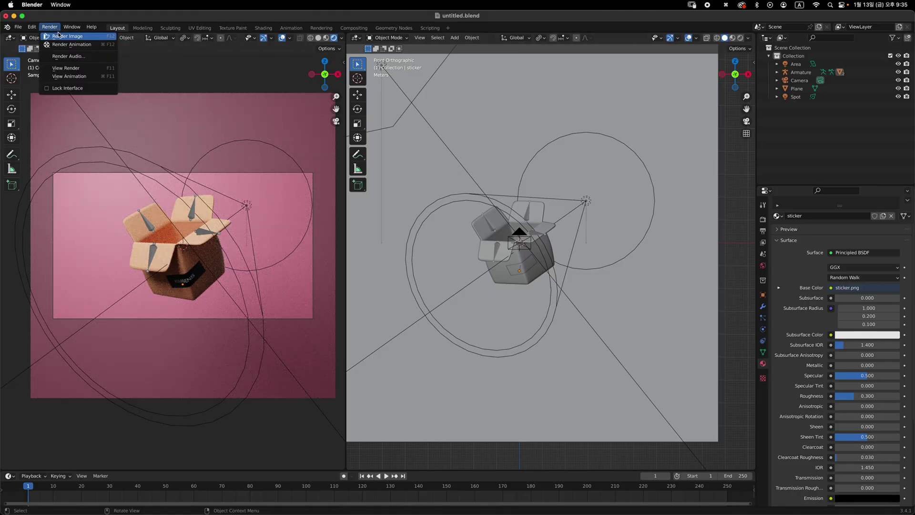
left_click(762, 219)
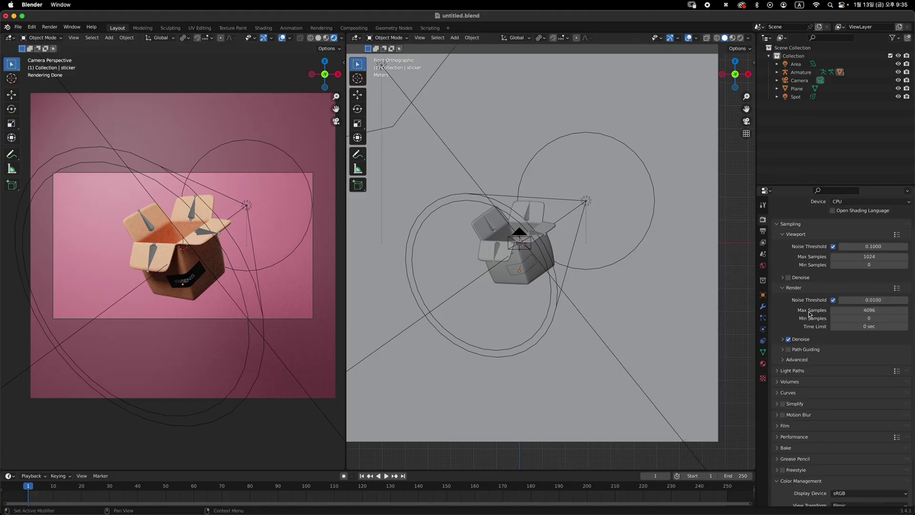
left_click(873, 309)
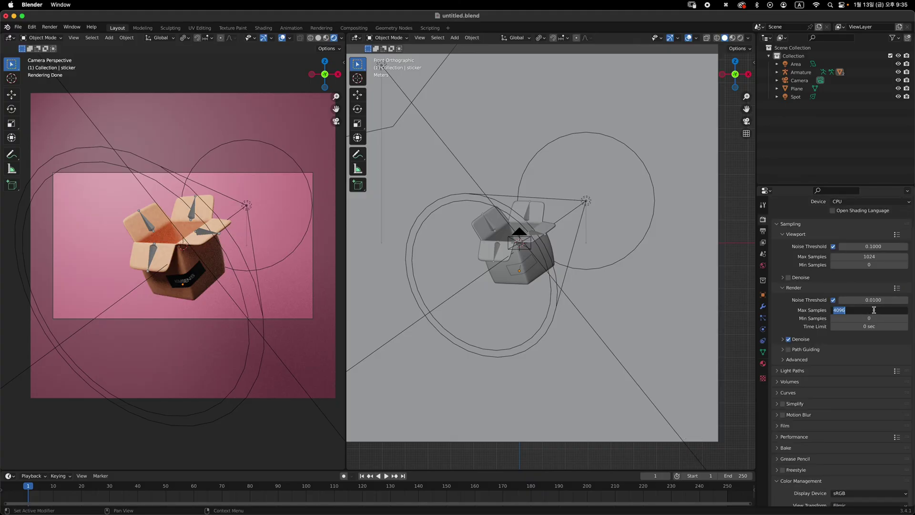
type("128")
key("Return")
scroll(839, 392, "up", 2)
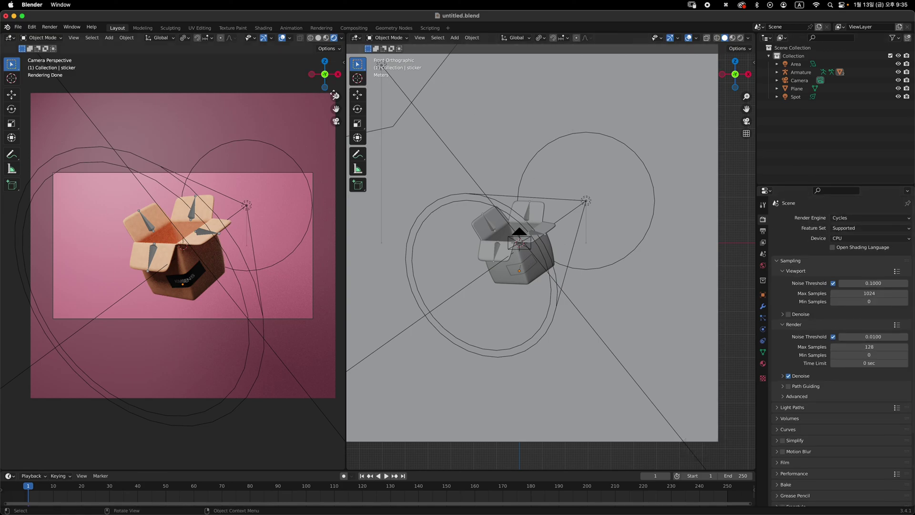
Render the still image from the camera and reposition the render result window
left_click(52, 28)
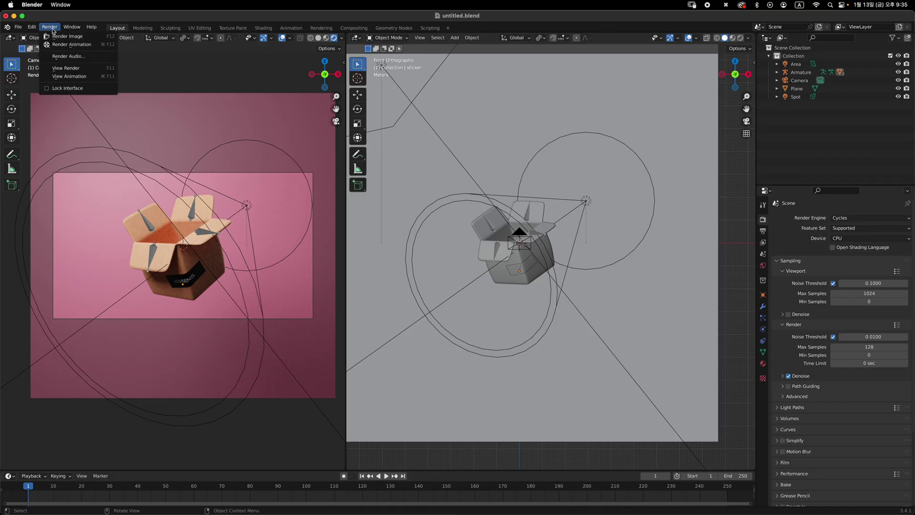
left_click(77, 40)
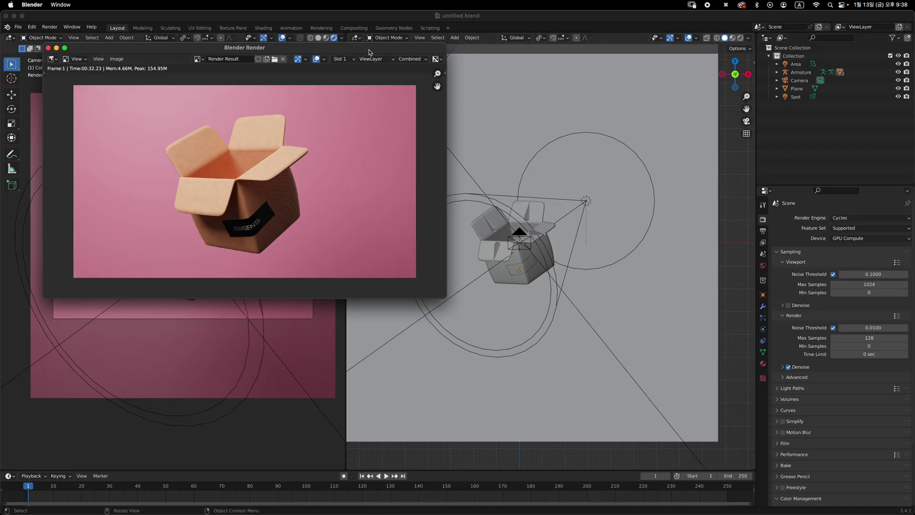
left_click_drag(368, 49, 375, 75)
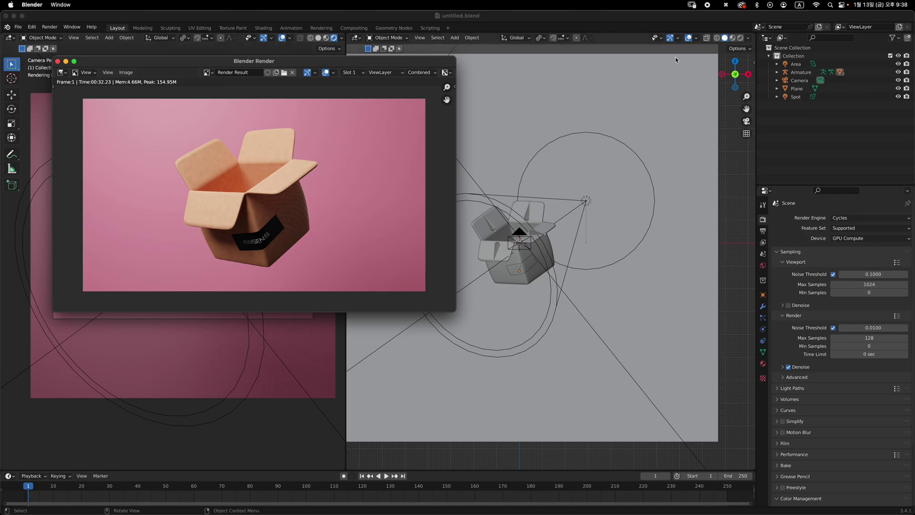